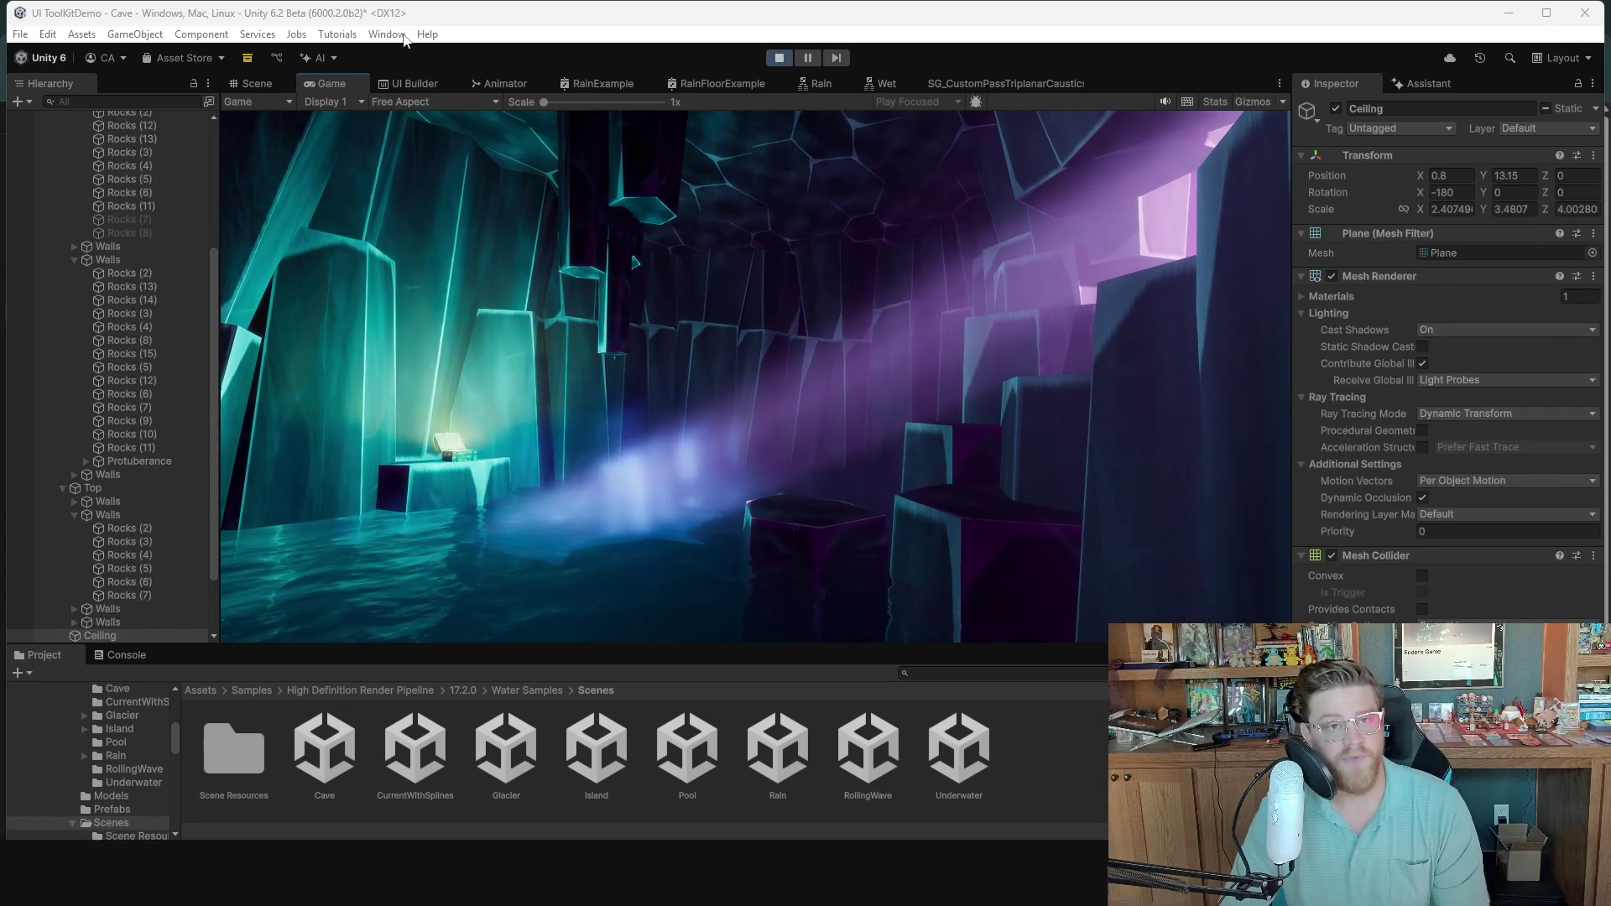
# - Open the Package Manager and list the packages installed in the project
pyautogui.click(403, 36)
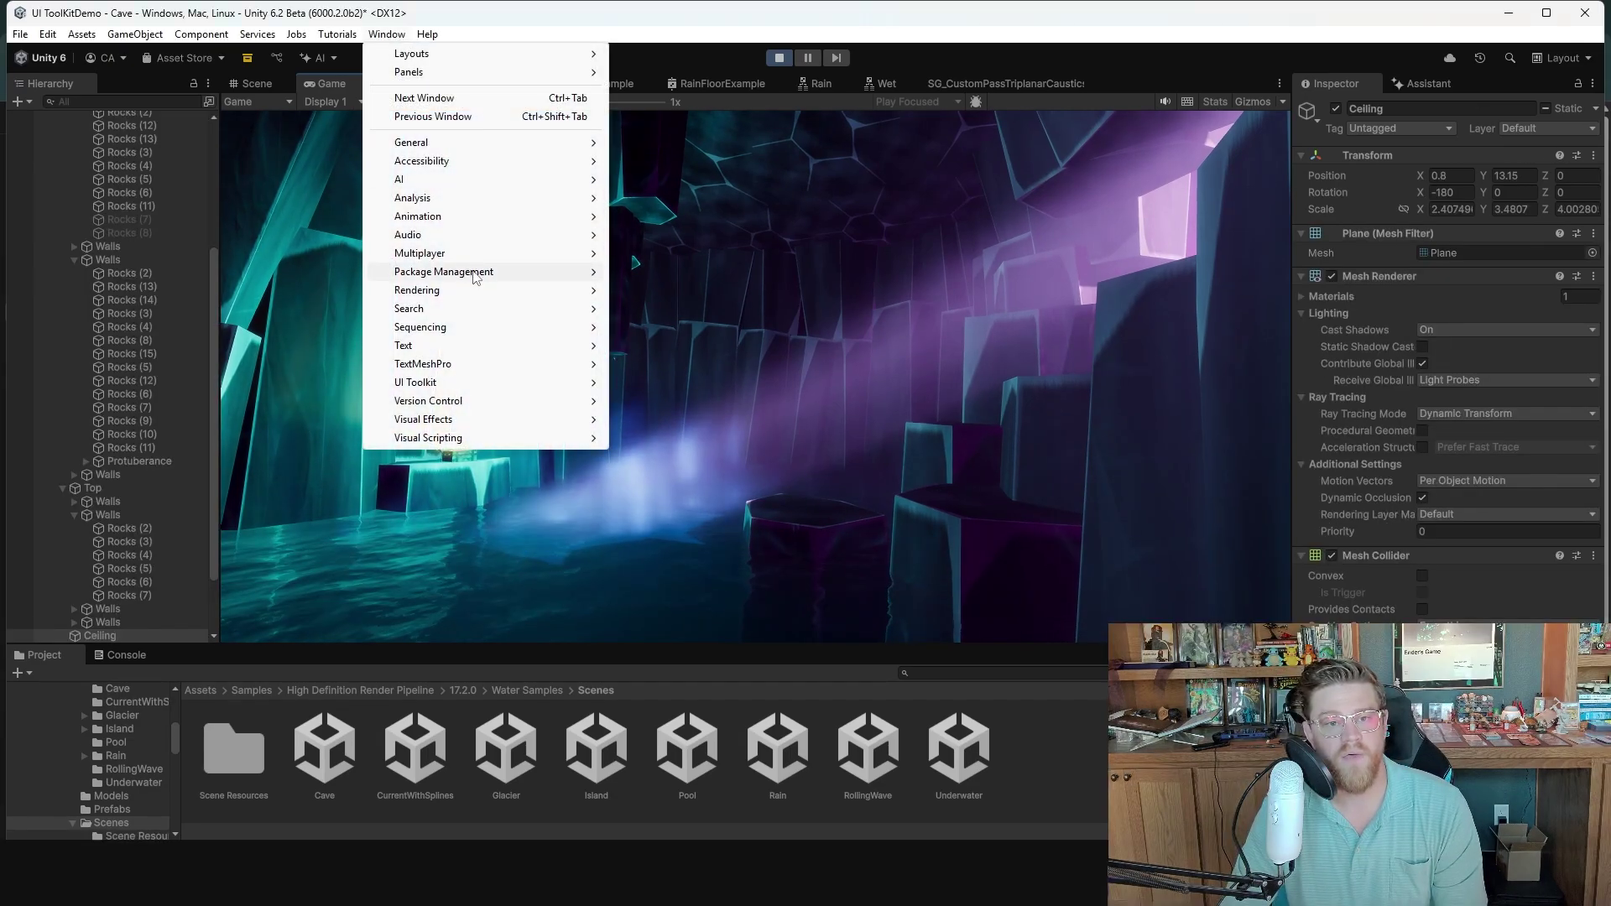
pyautogui.click(671, 272)
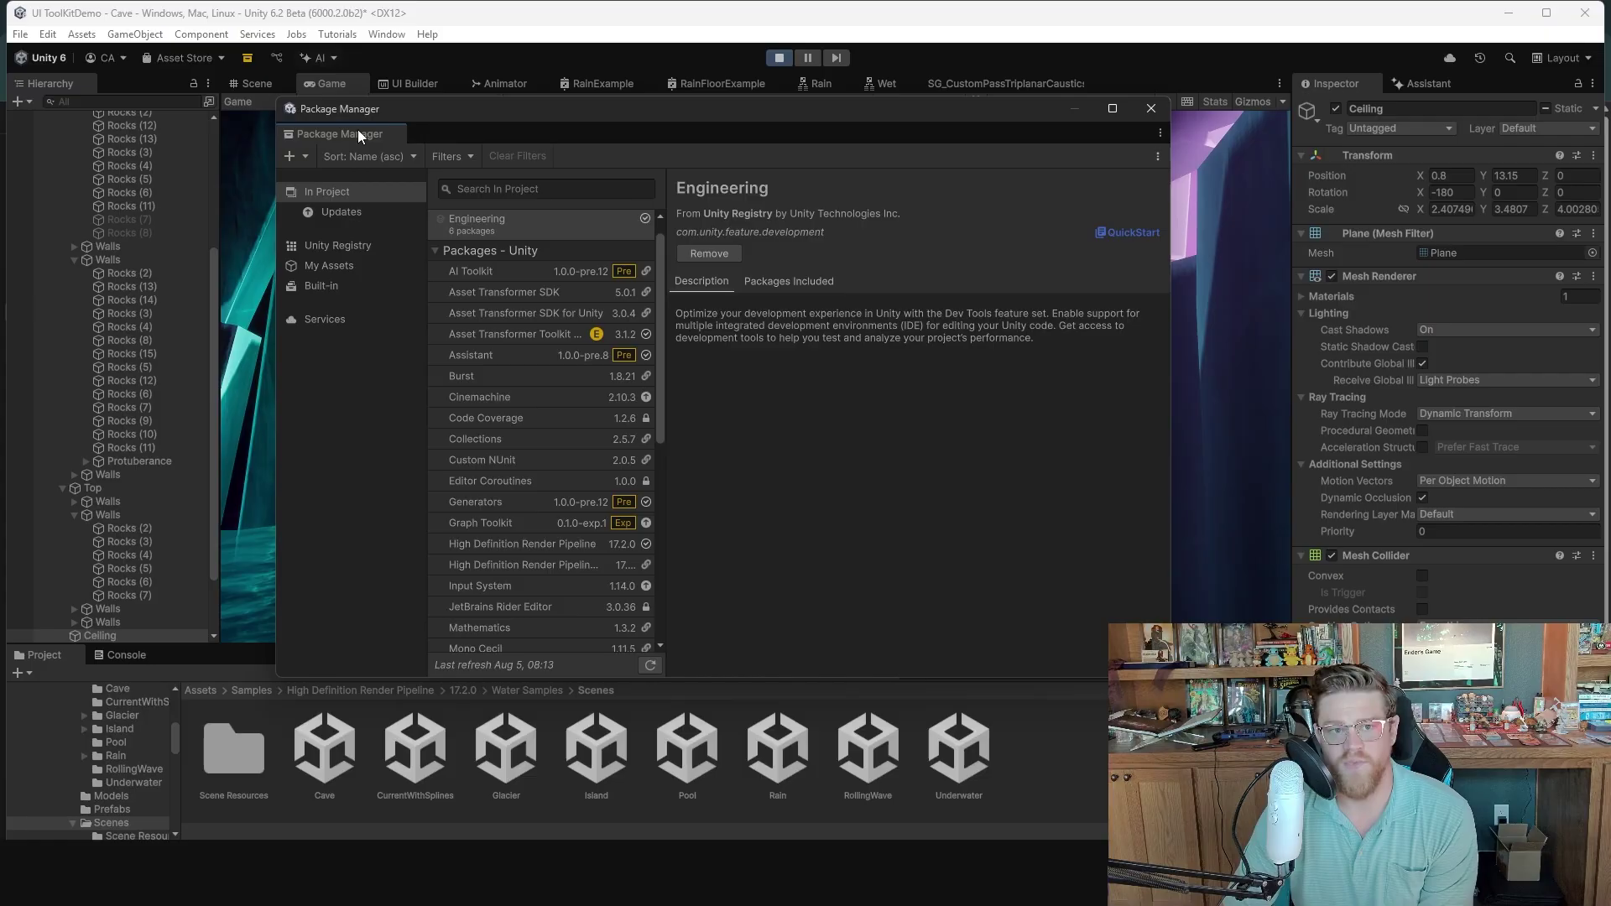
pyautogui.click(292, 245)
pyautogui.click(293, 193)
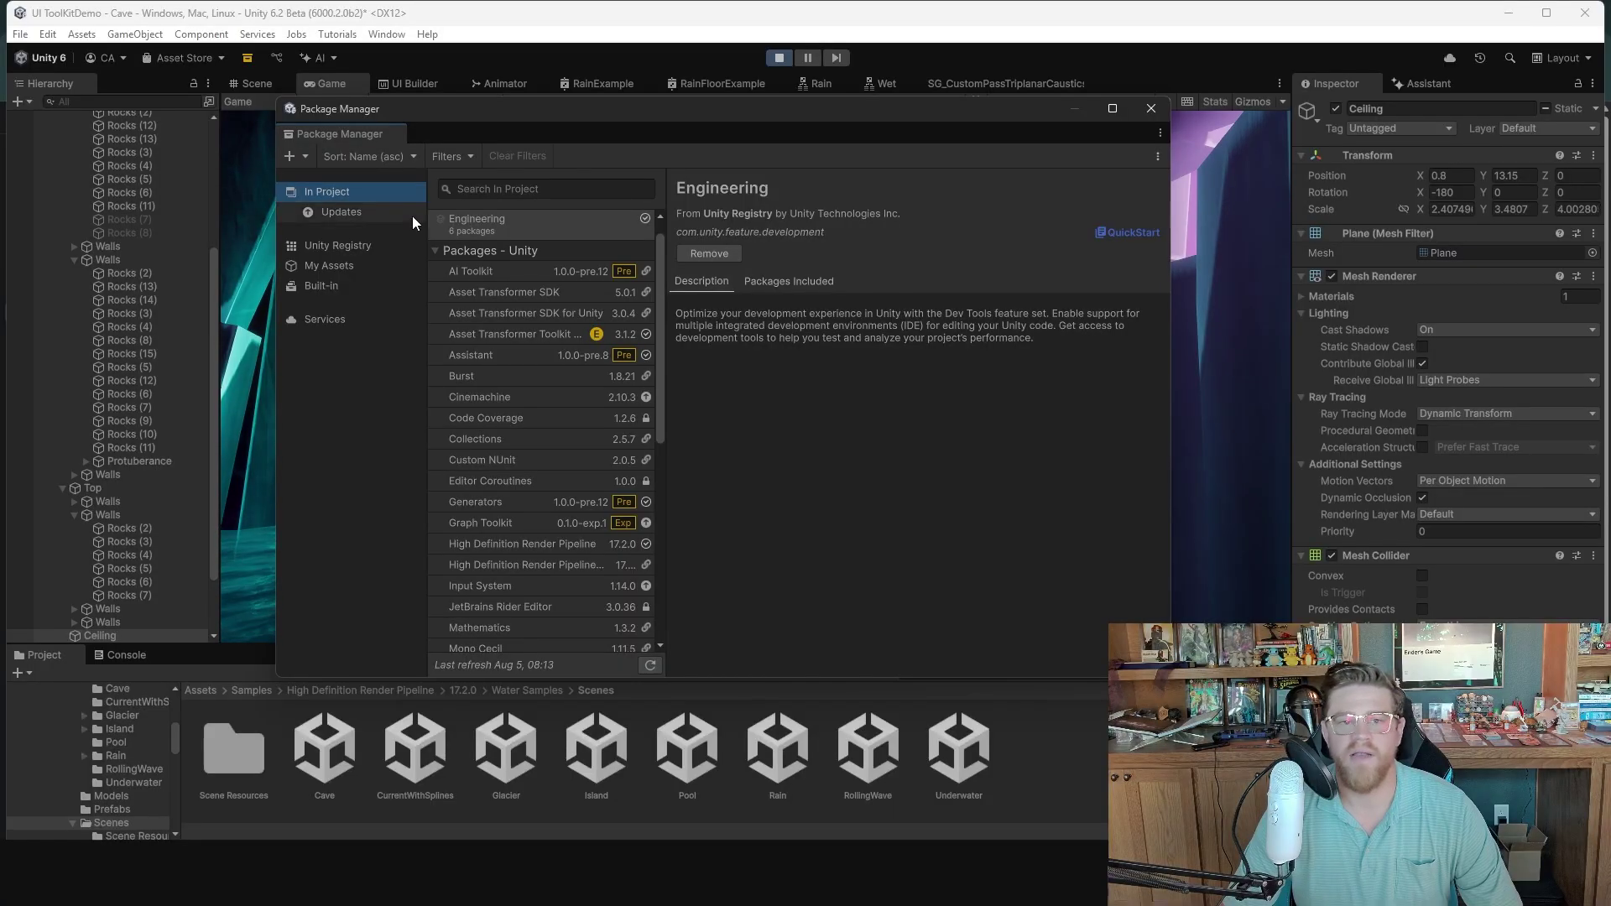
# - Review the samples of the High Definition Render Pipeline package down to Water Samples, and close the Package Manager
pyautogui.scroll(-1, 587, 395)
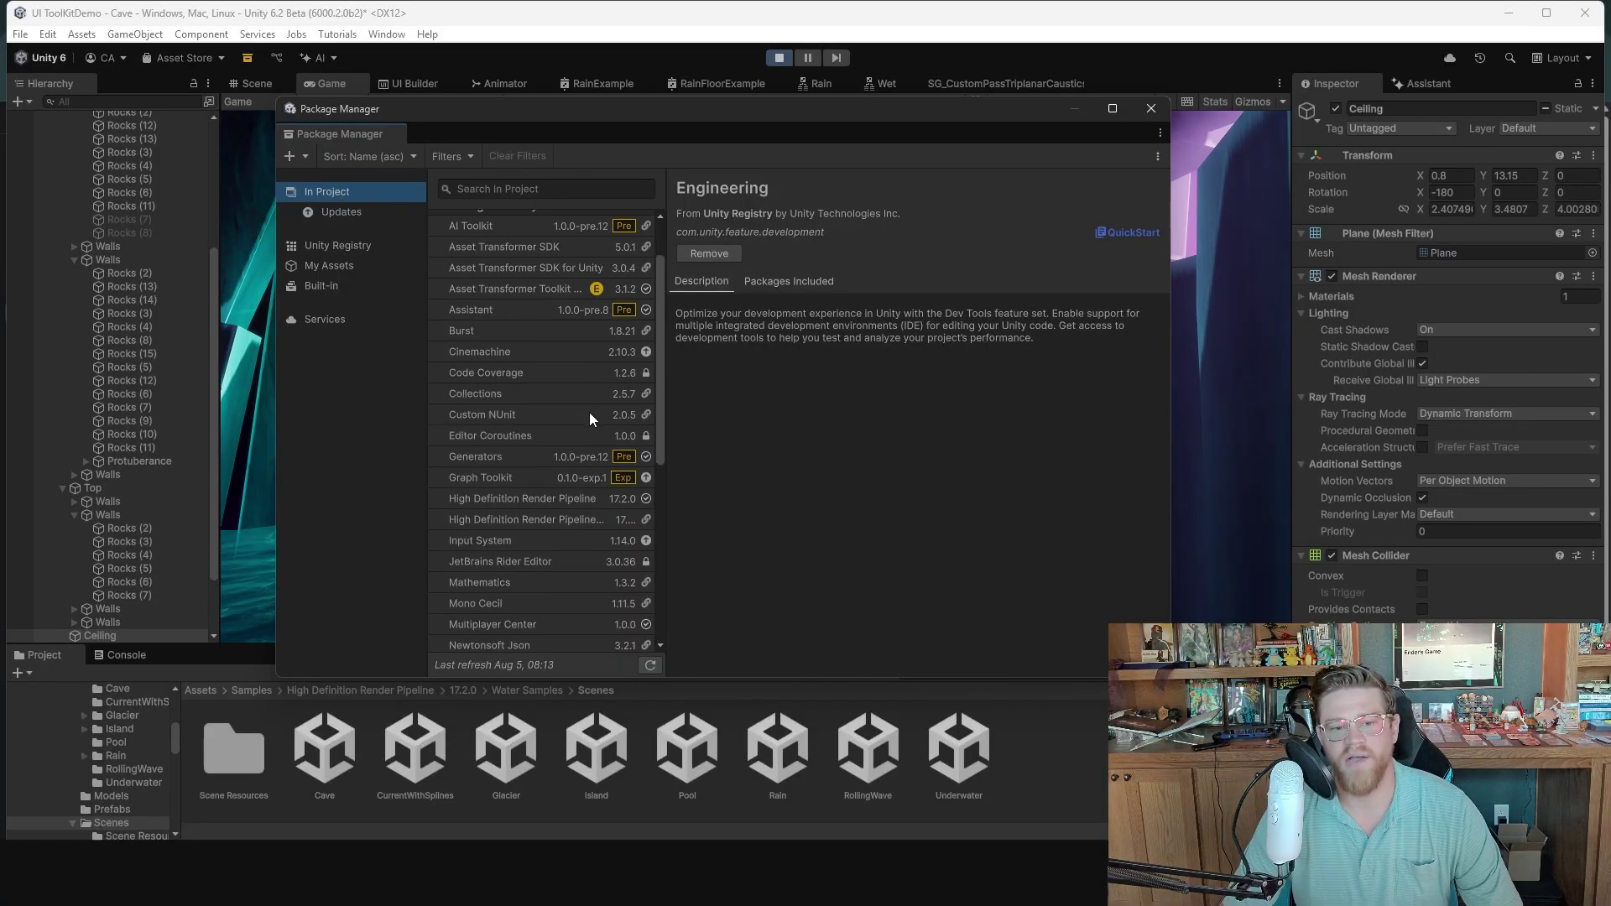
pyautogui.click(576, 503)
pyautogui.click(938, 325)
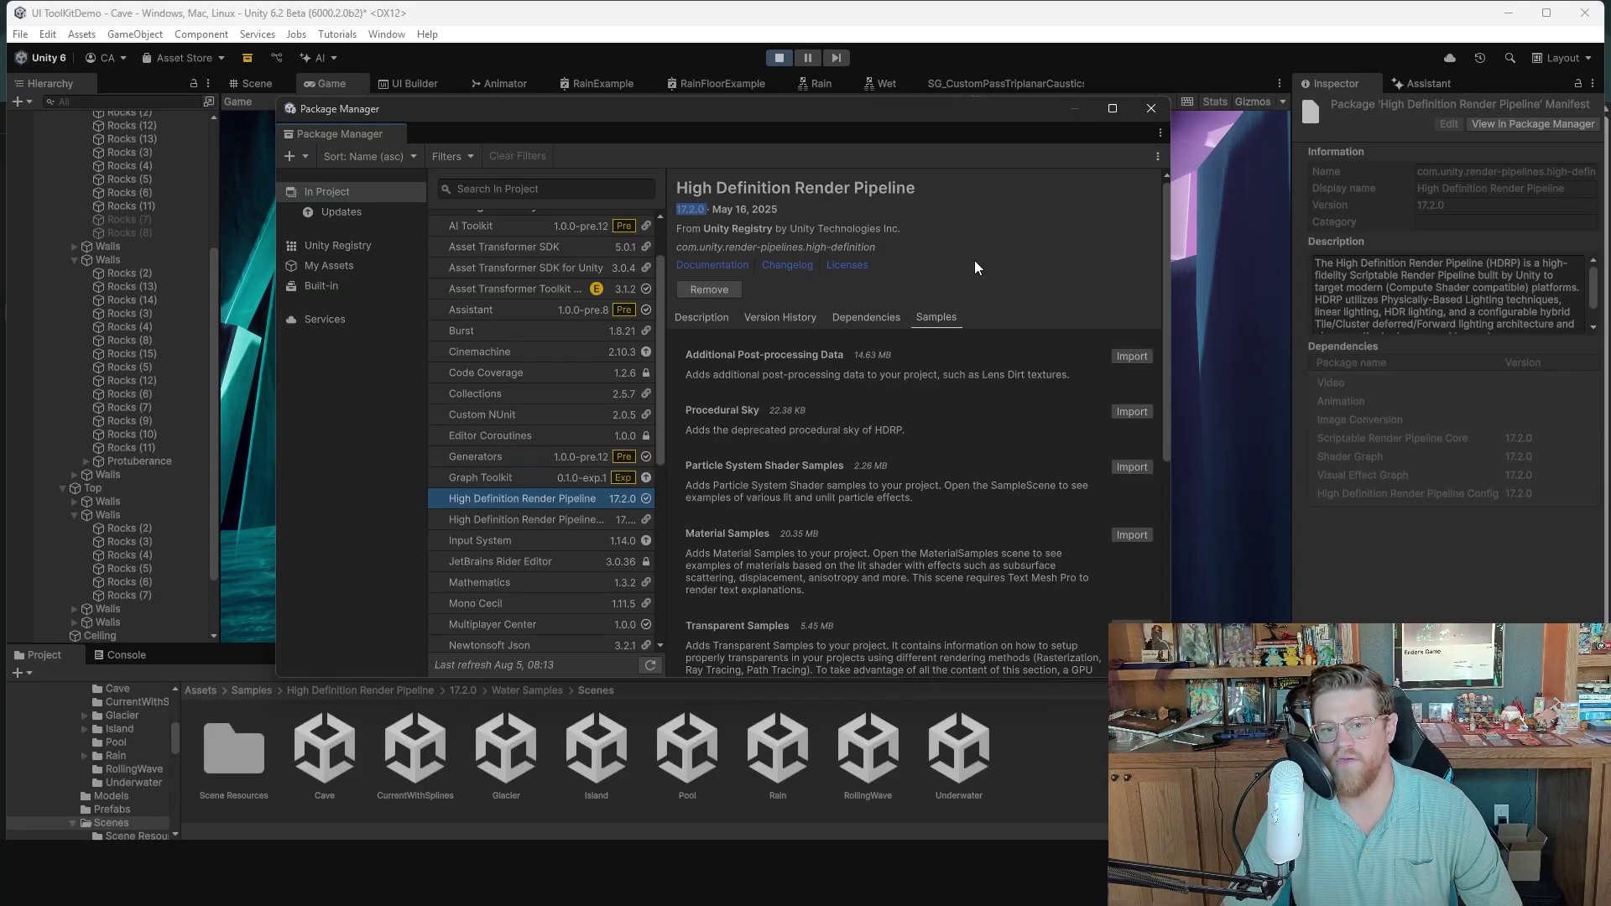
pyautogui.scroll(-7, 1049, 269)
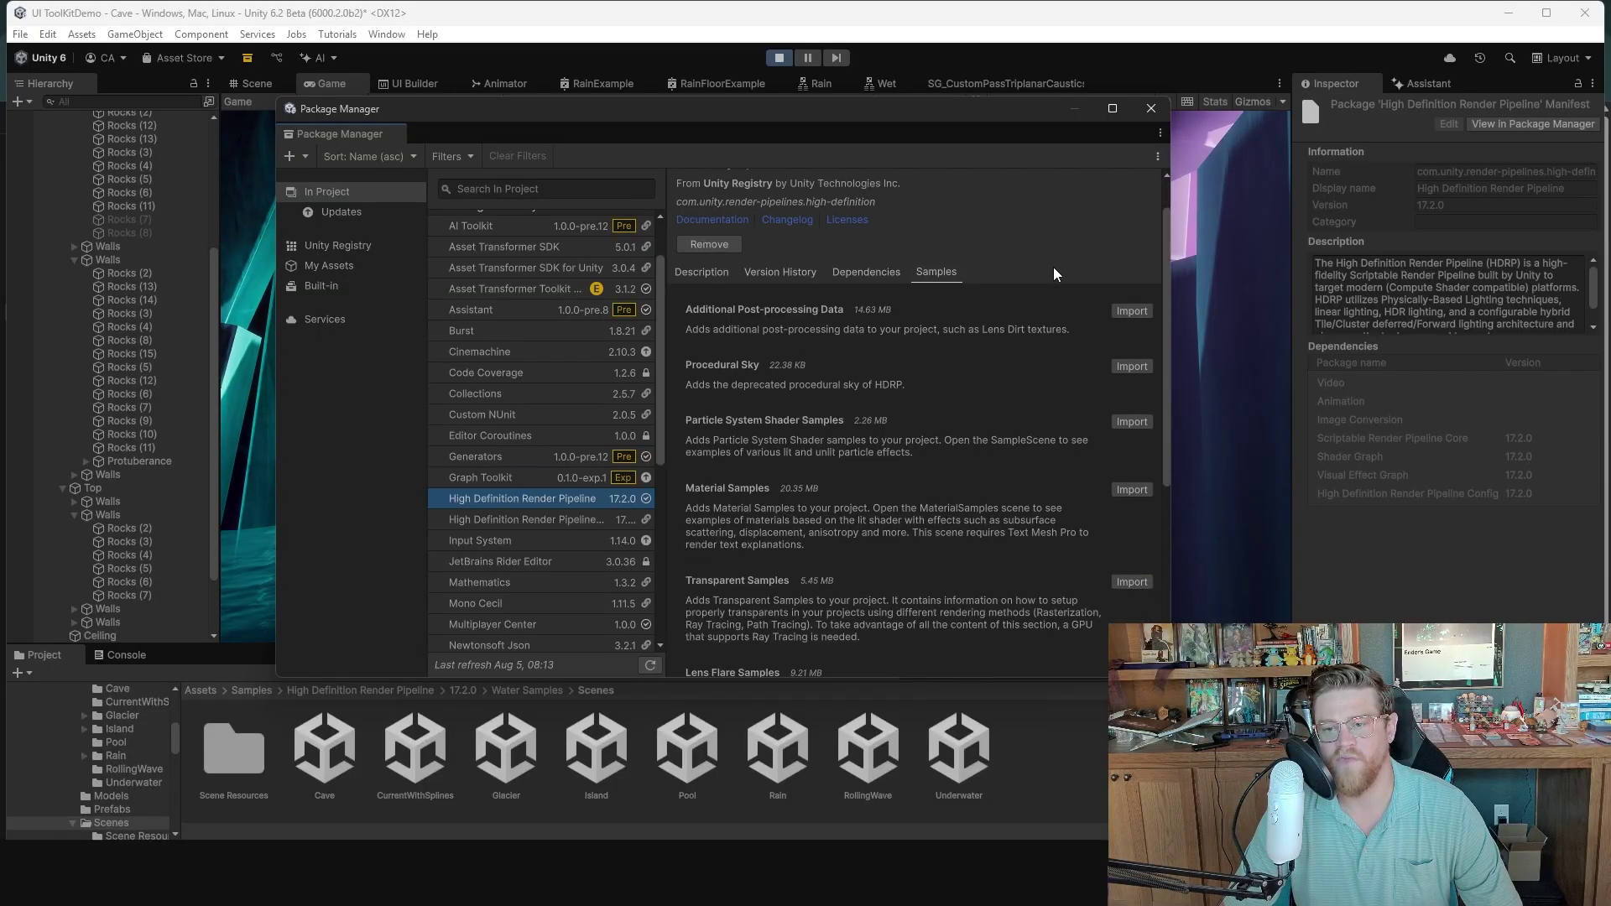
pyautogui.scroll(-1, 965, 344)
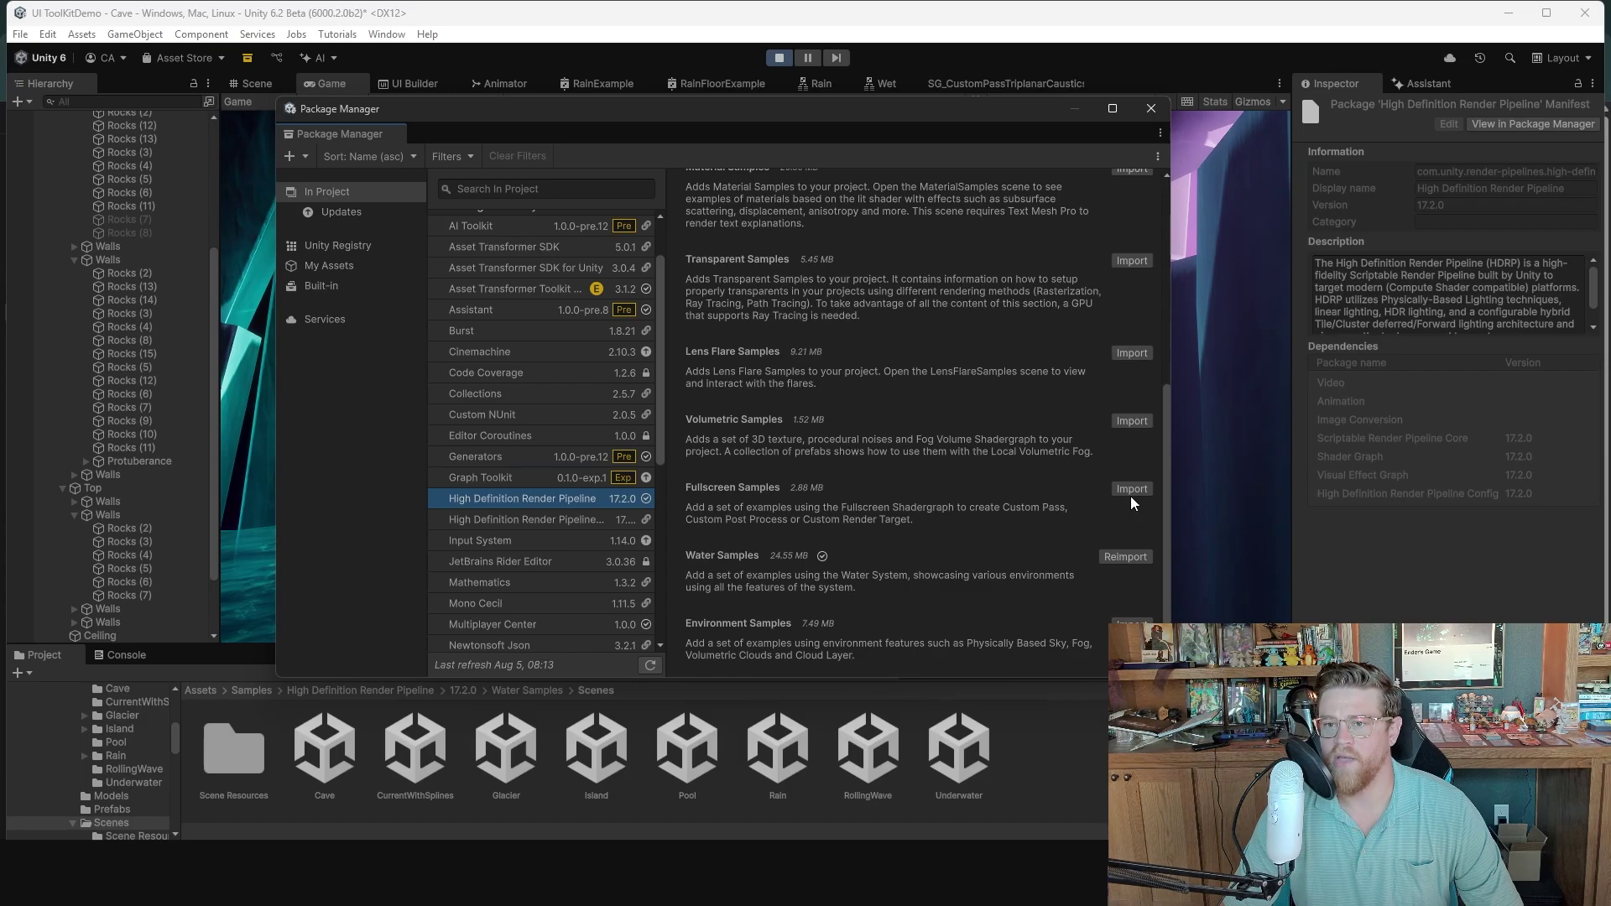
pyautogui.click(1150, 110)
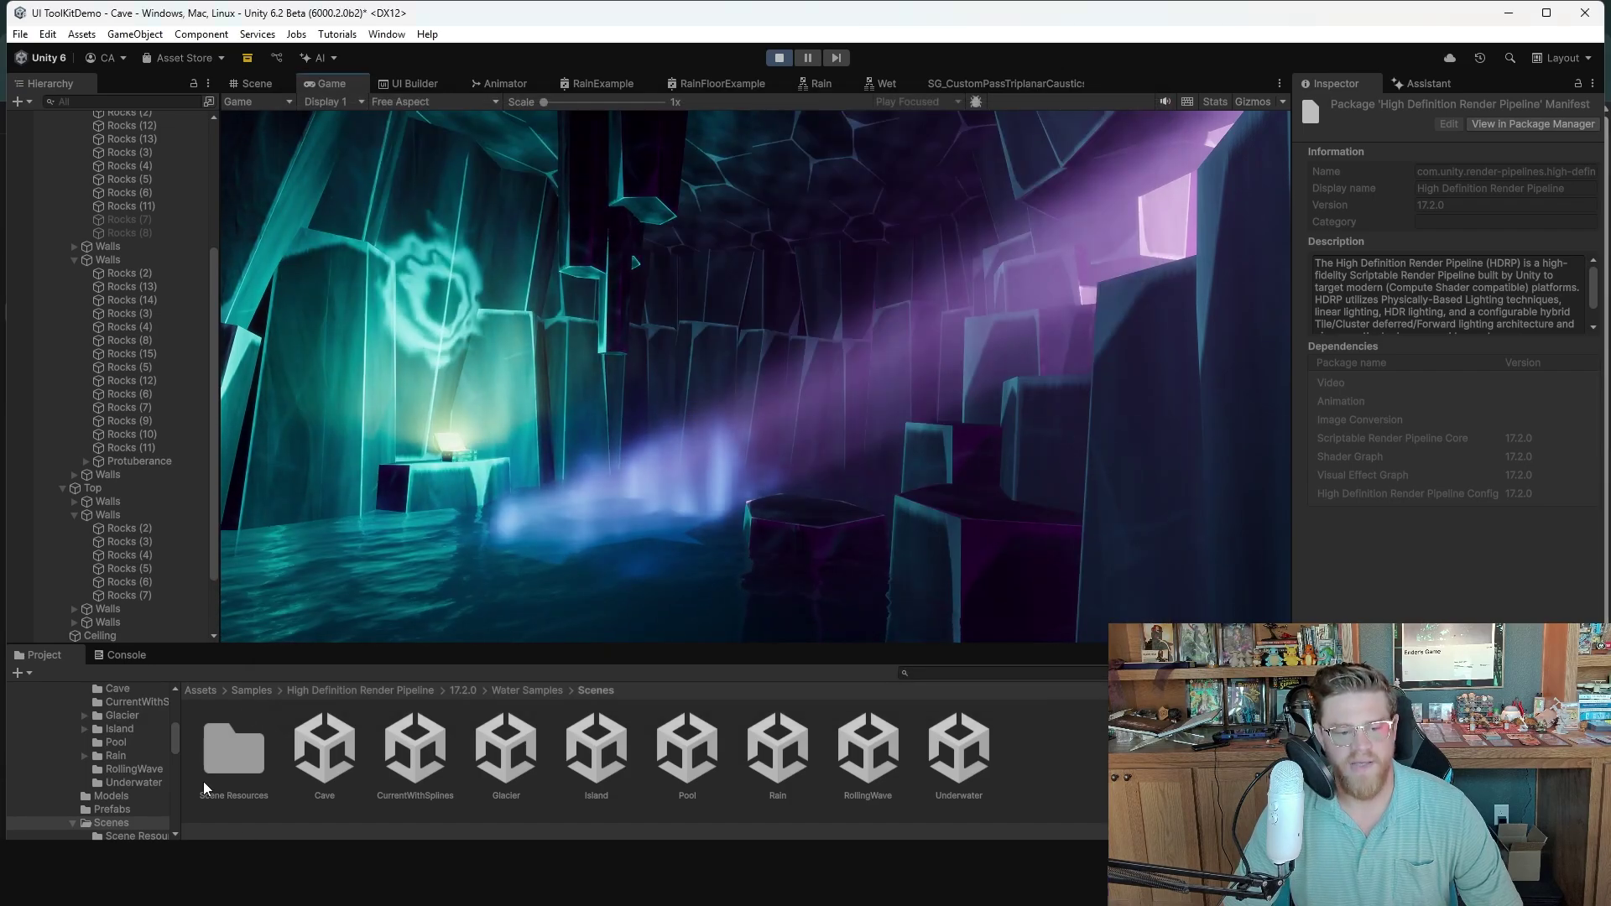
# - Browse the Water Samples folder and its VFX subfolder, and return to the Scenes folder with the project area resized
pyautogui.moveTo(220, 647); pyautogui.dragTo(230, 493)
pyautogui.scroll(4, 107, 704)
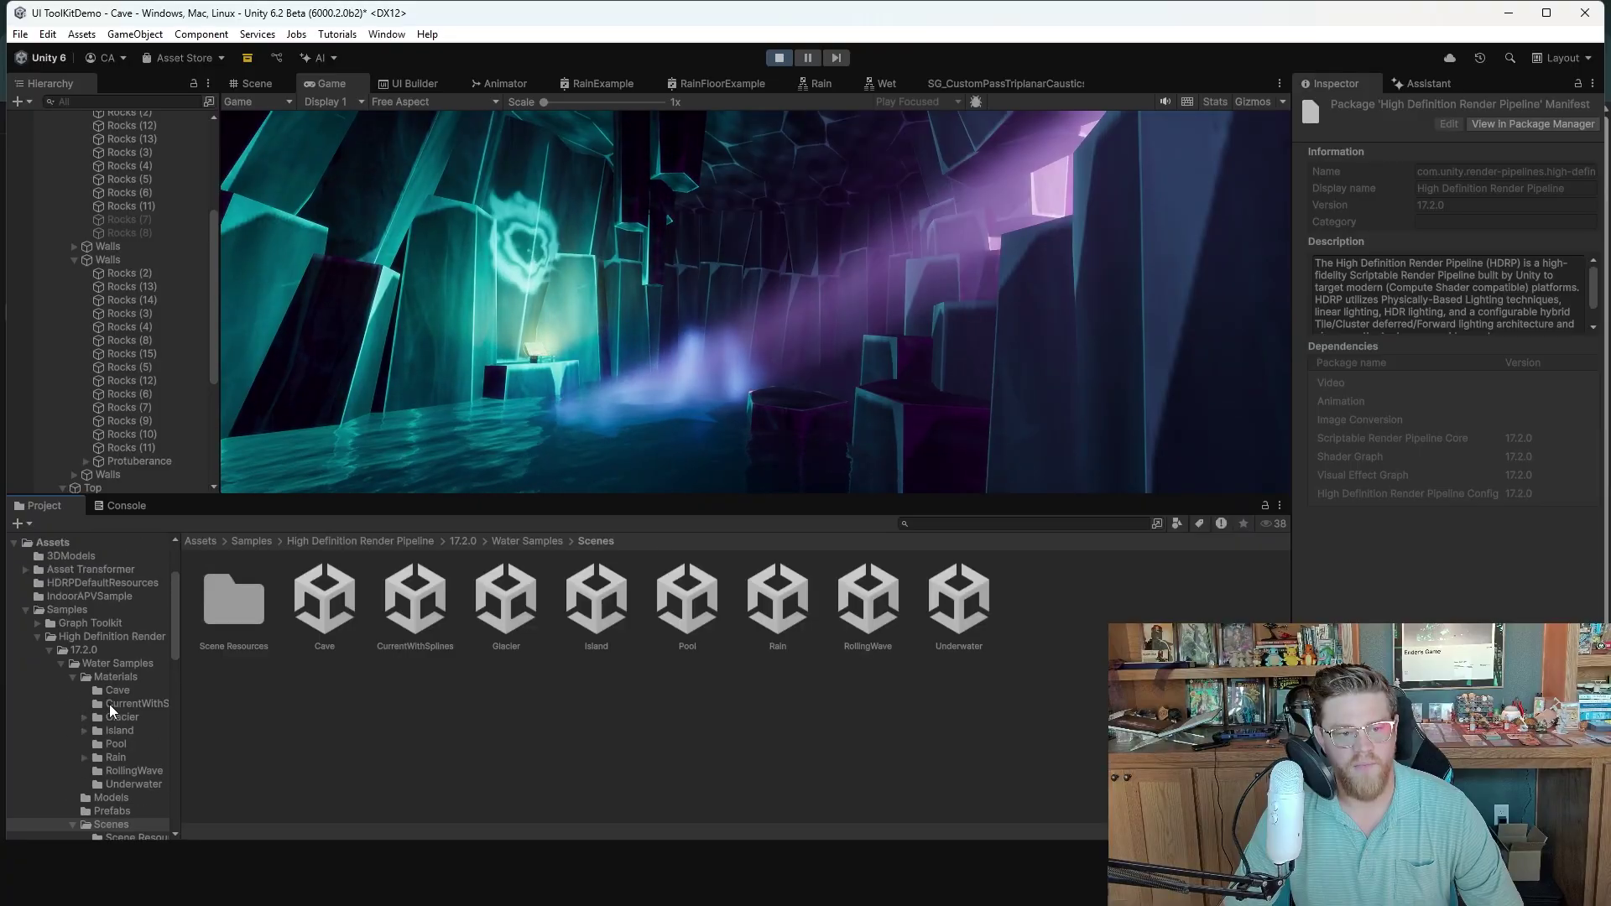
pyautogui.click(118, 664)
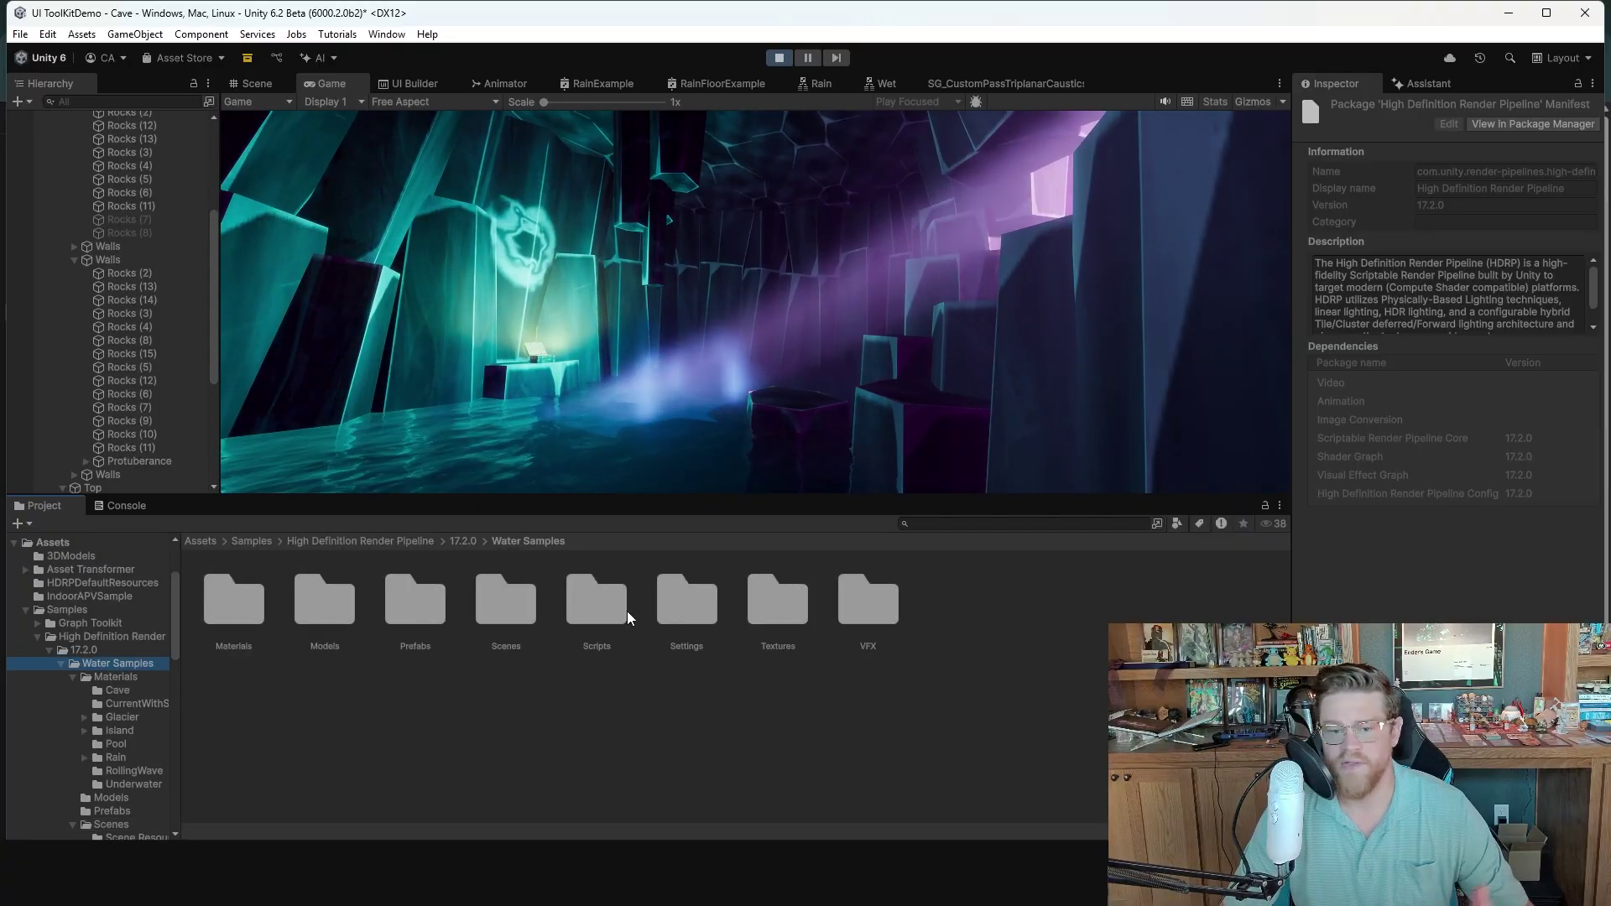
pyautogui.doubleClick(890, 602)
pyautogui.click(527, 541)
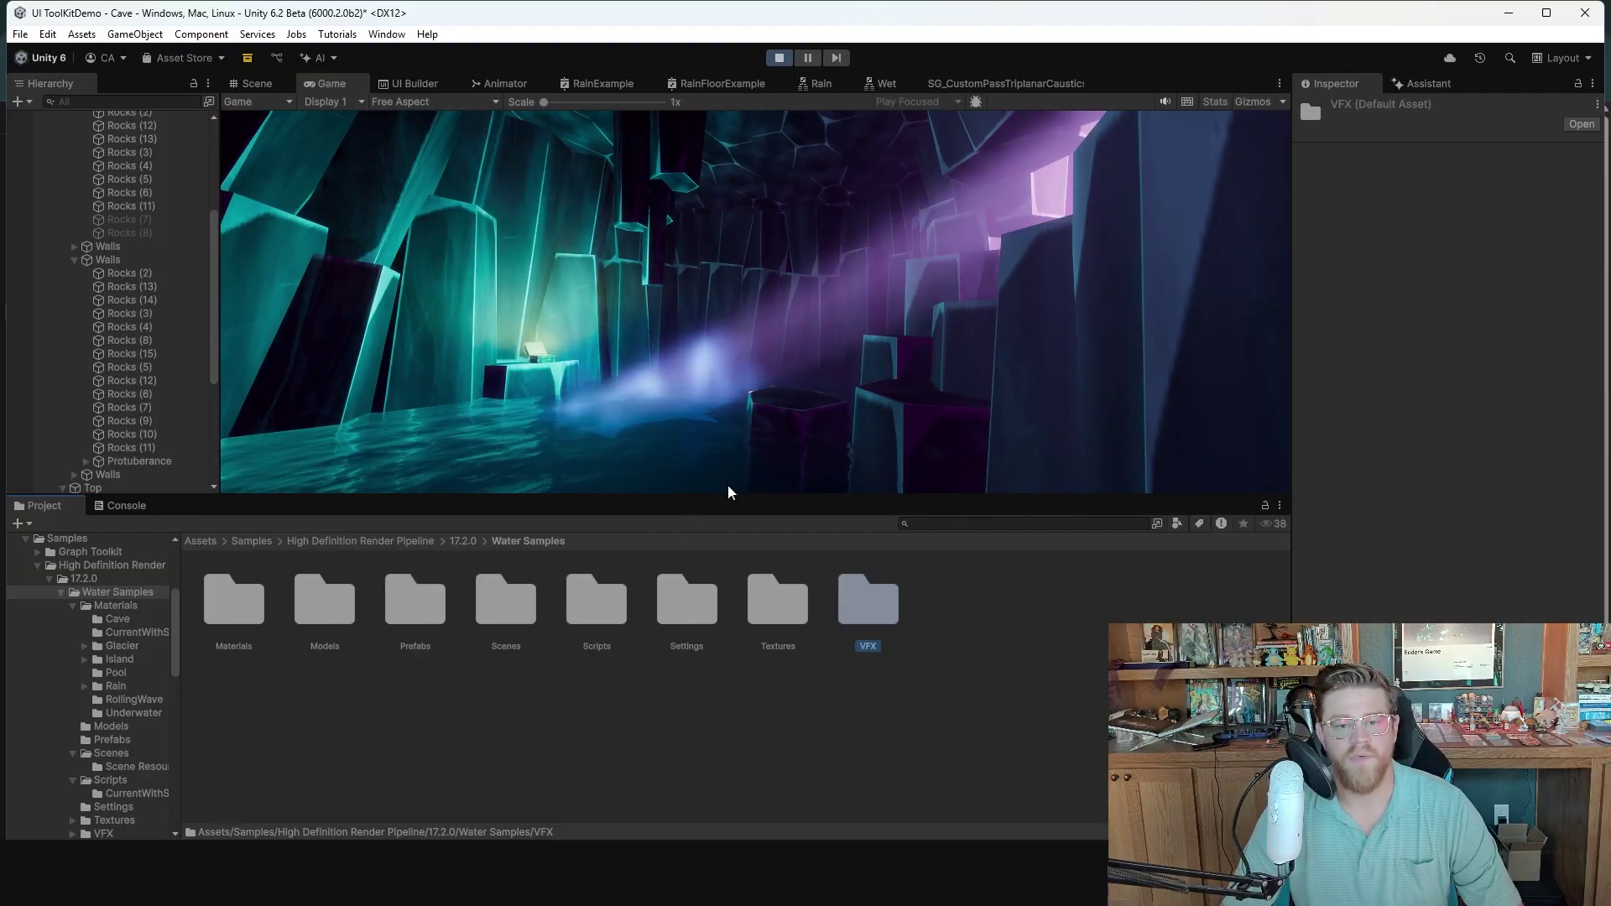
pyautogui.moveTo(729, 495); pyautogui.dragTo(727, 593)
pyautogui.doubleClick(507, 695)
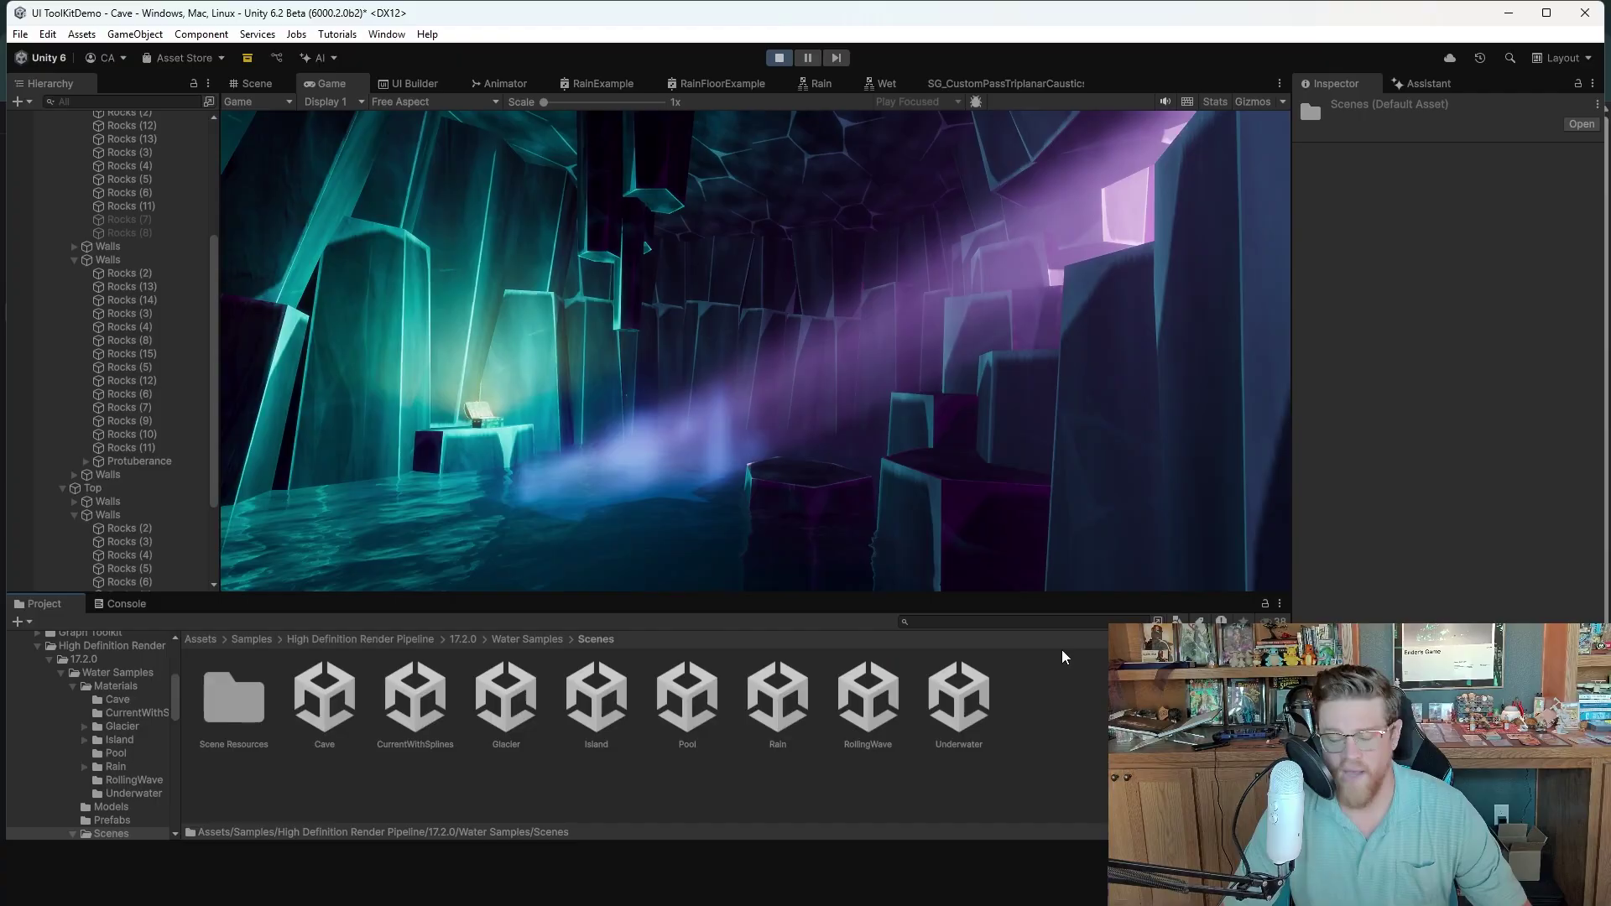
pyautogui.moveTo(902, 593); pyautogui.dragTo(902, 620)
# - Collapse the Lighting and Geometry groups in the Cave scene's hierarchy
pyautogui.scroll(5, 155, 351)
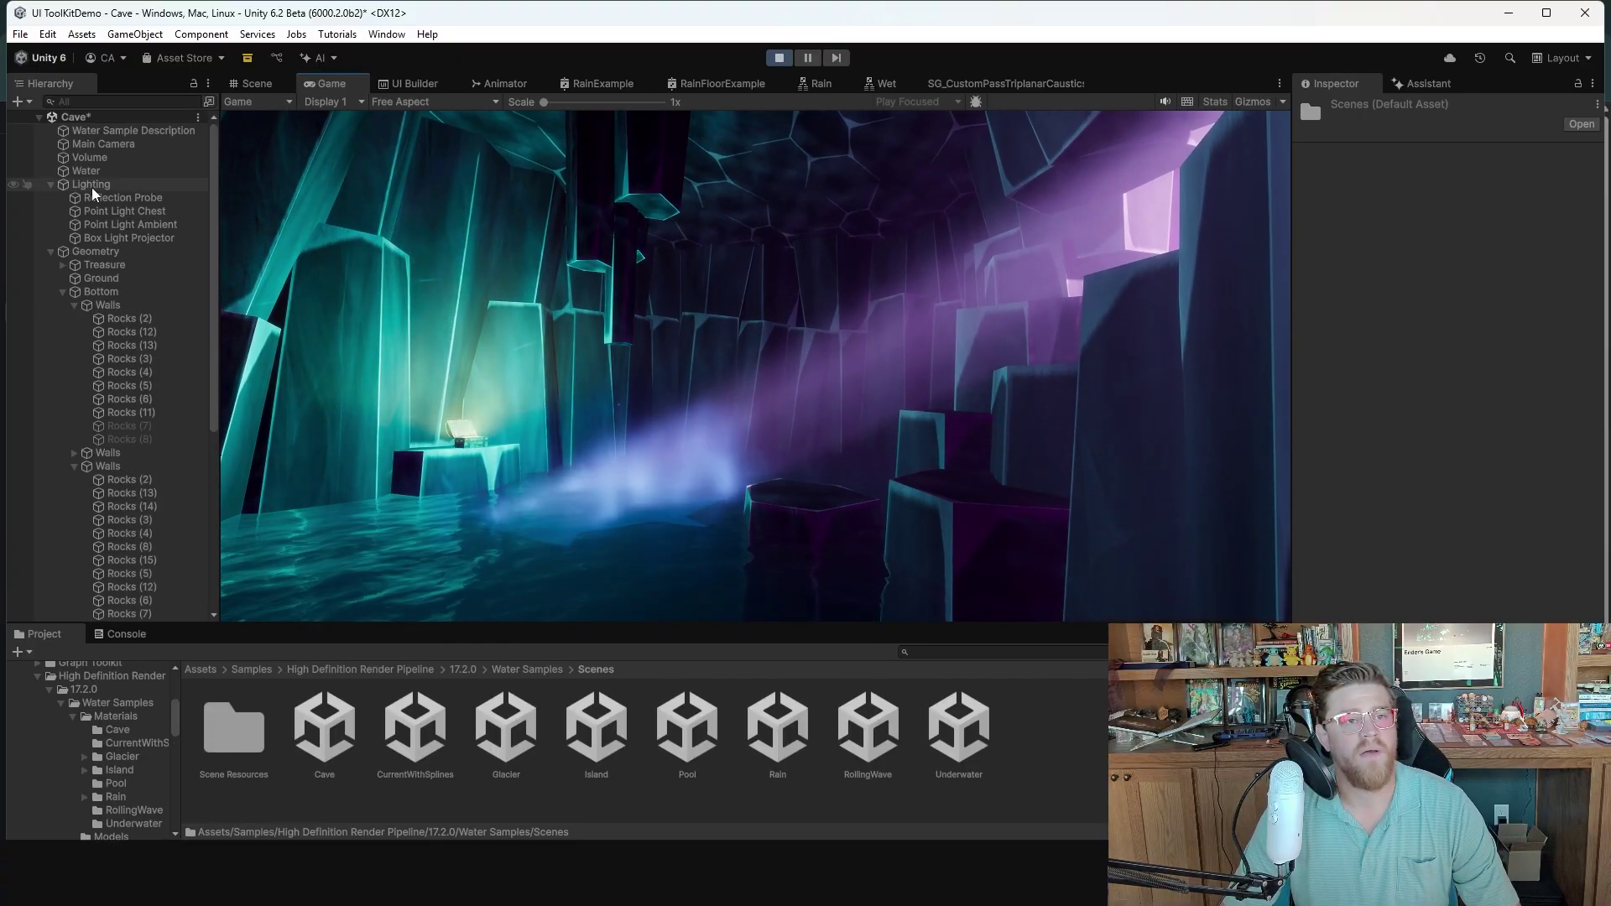
pyautogui.click(56, 187)
pyautogui.click(51, 184)
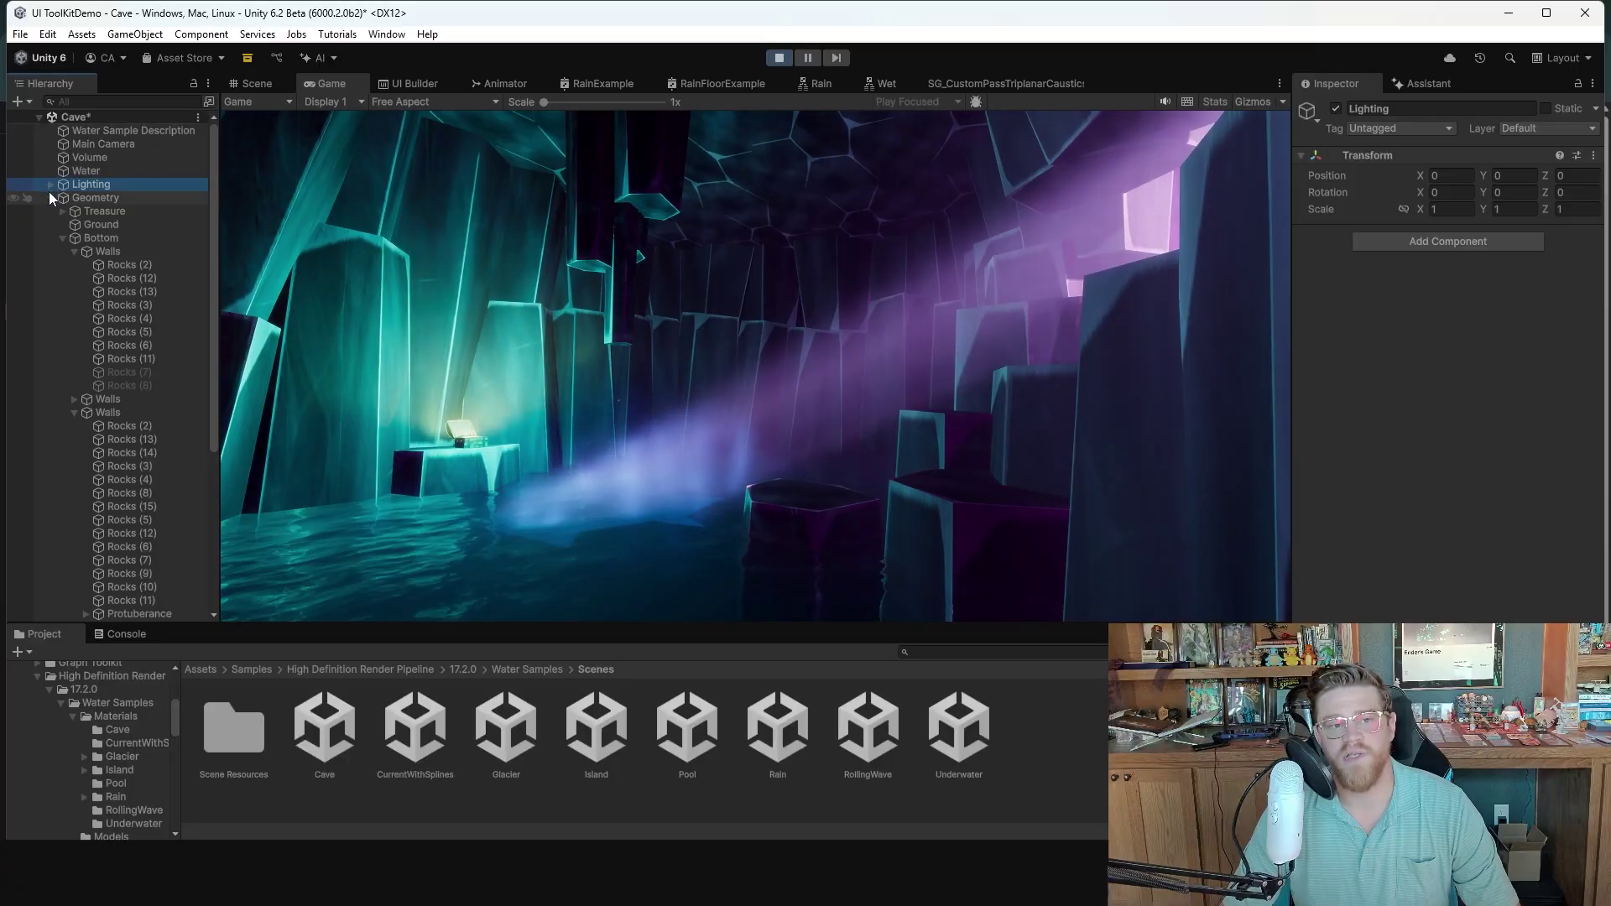
pyautogui.click(48, 196)
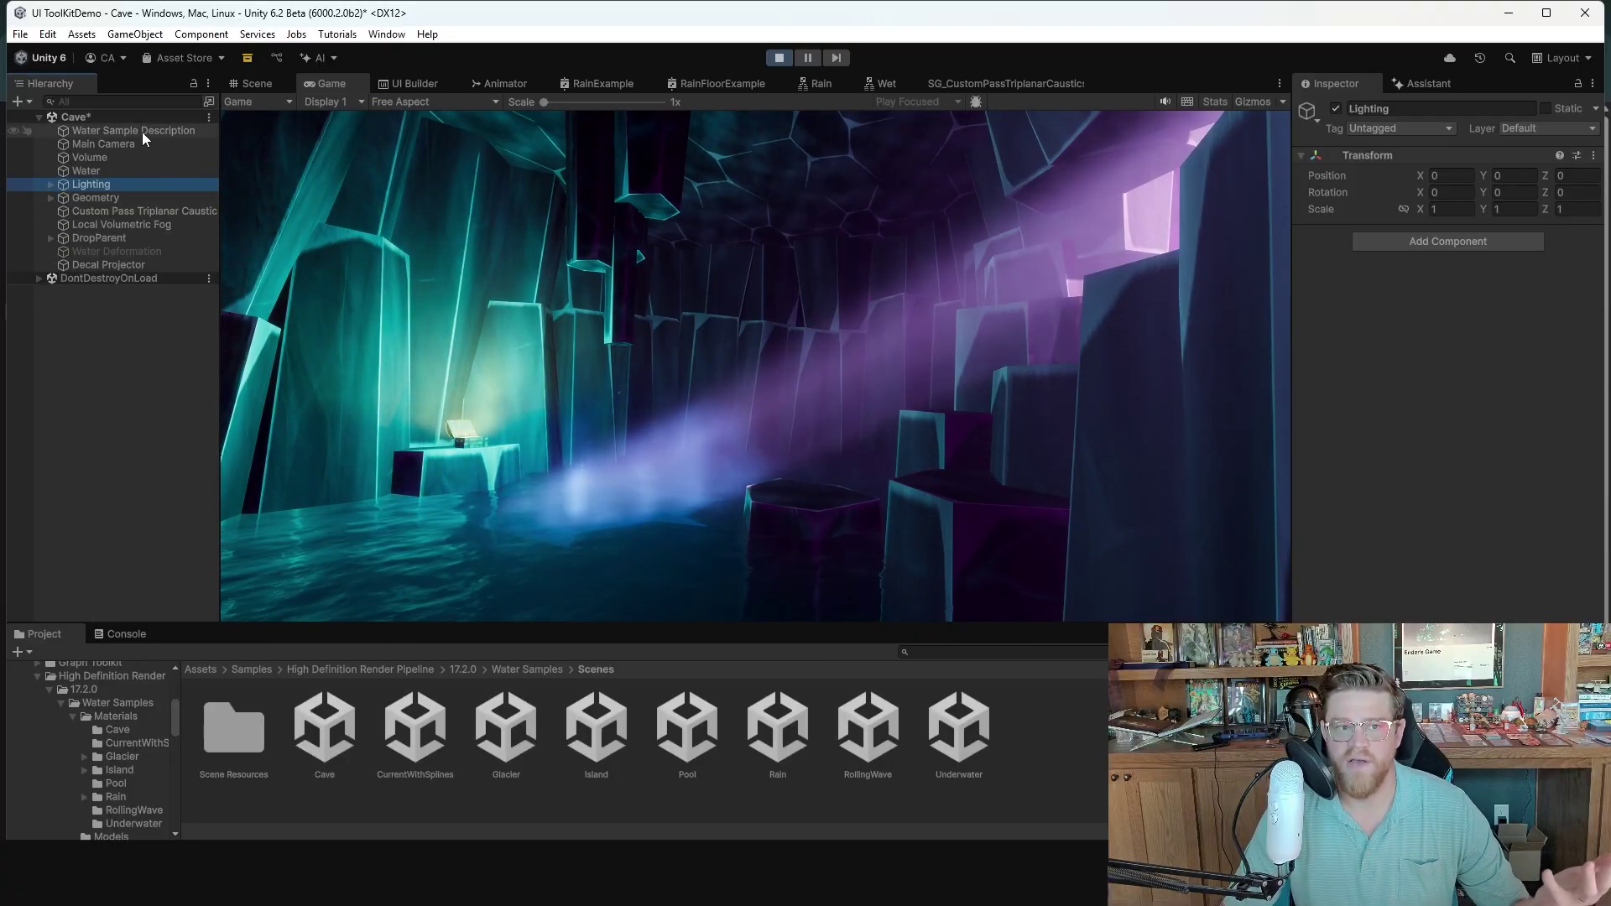
# - Inspect the Water object's components, folding and unfolding its Water Surface settings
pyautogui.click(92, 168)
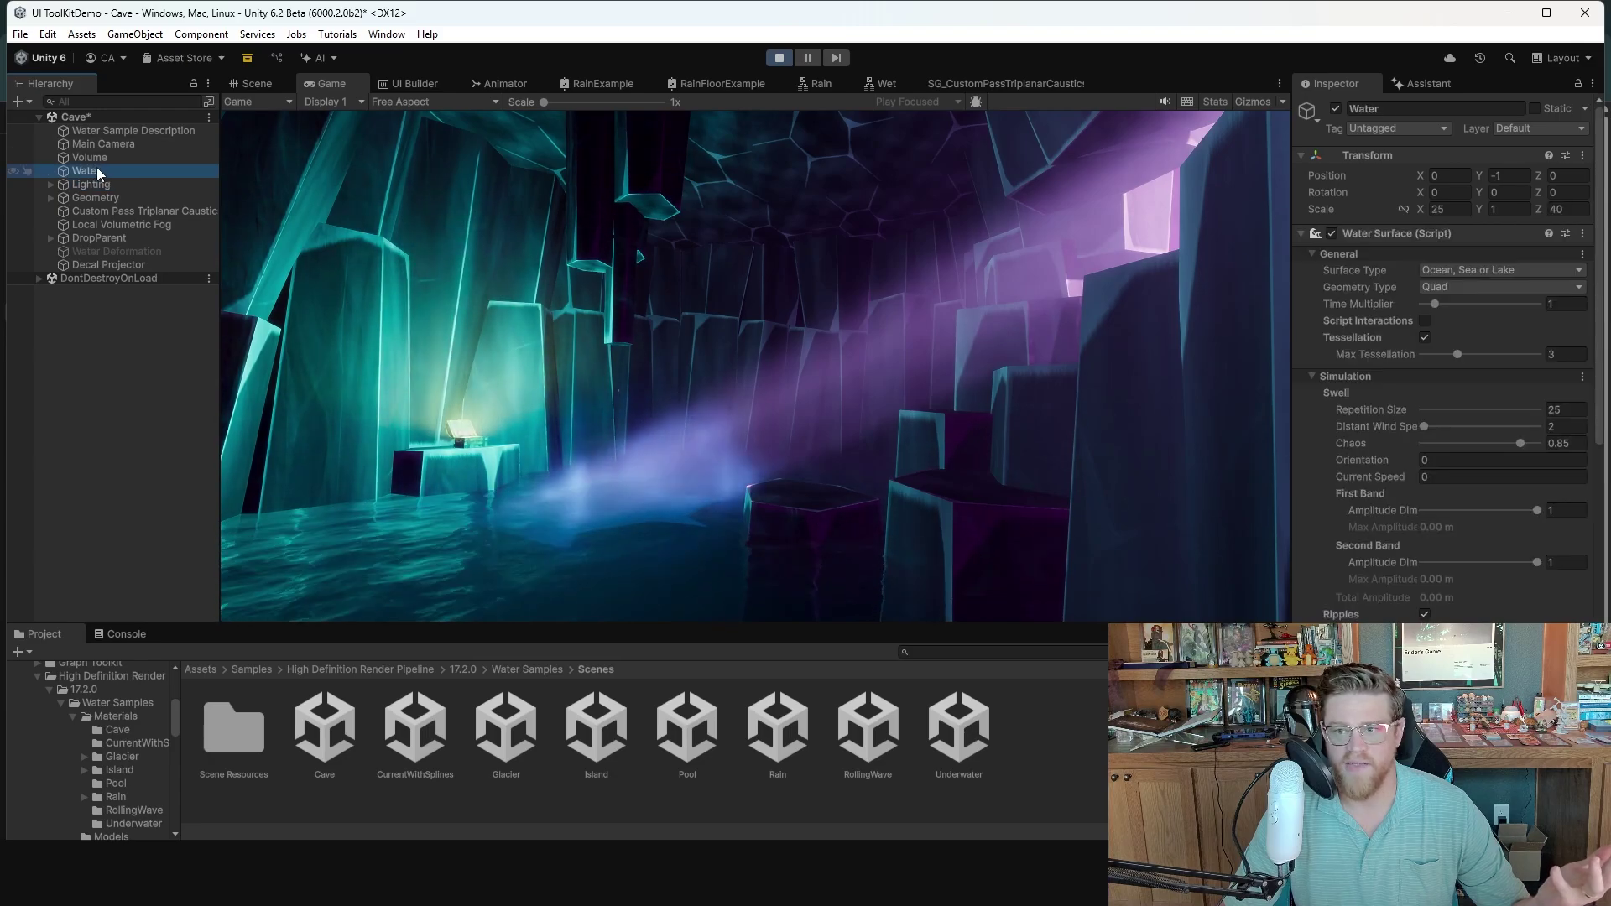
pyautogui.click(1300, 234)
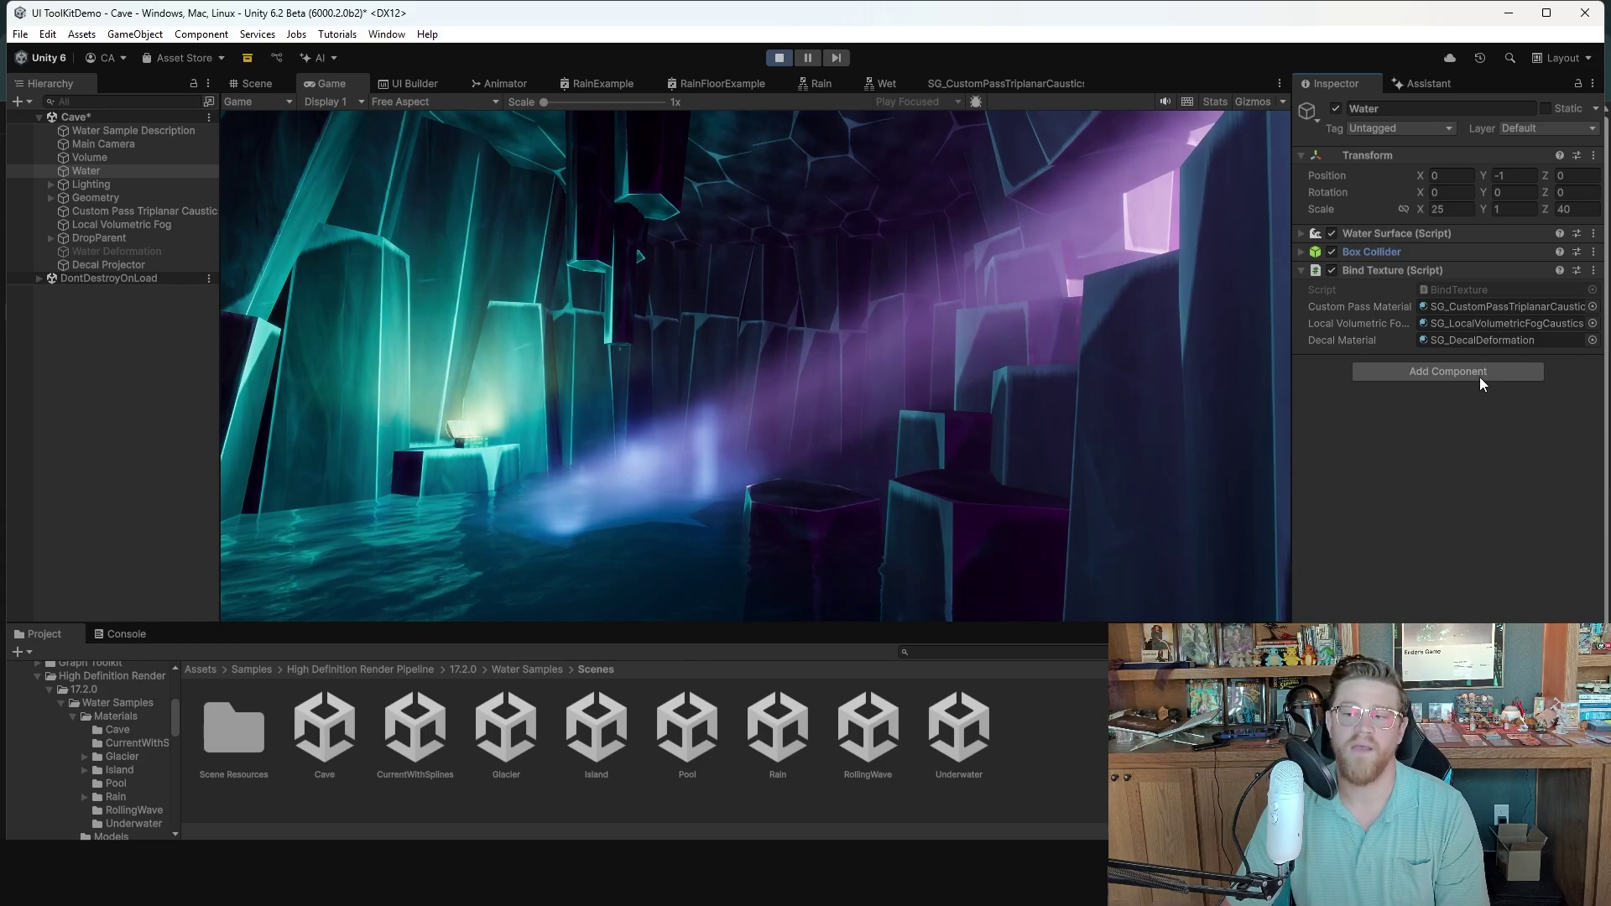
pyautogui.click(1307, 235)
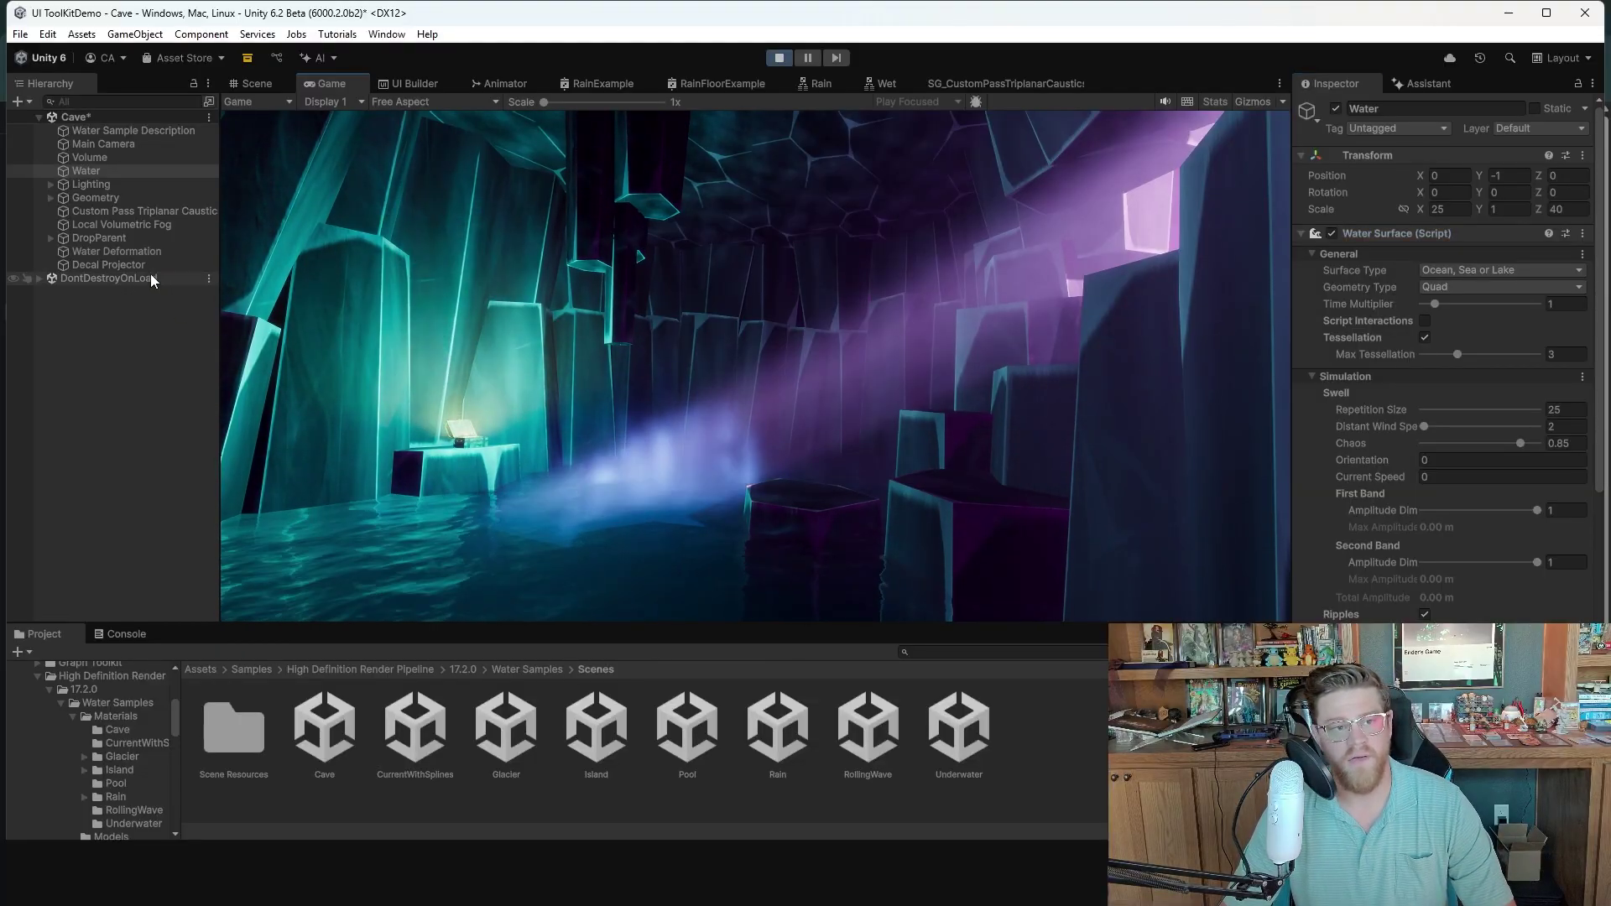
# - Disable the Local Volumetric Fog object and re-enable it to compare its effect on the cave
pyautogui.click(151, 225)
pyautogui.click(1335, 108)
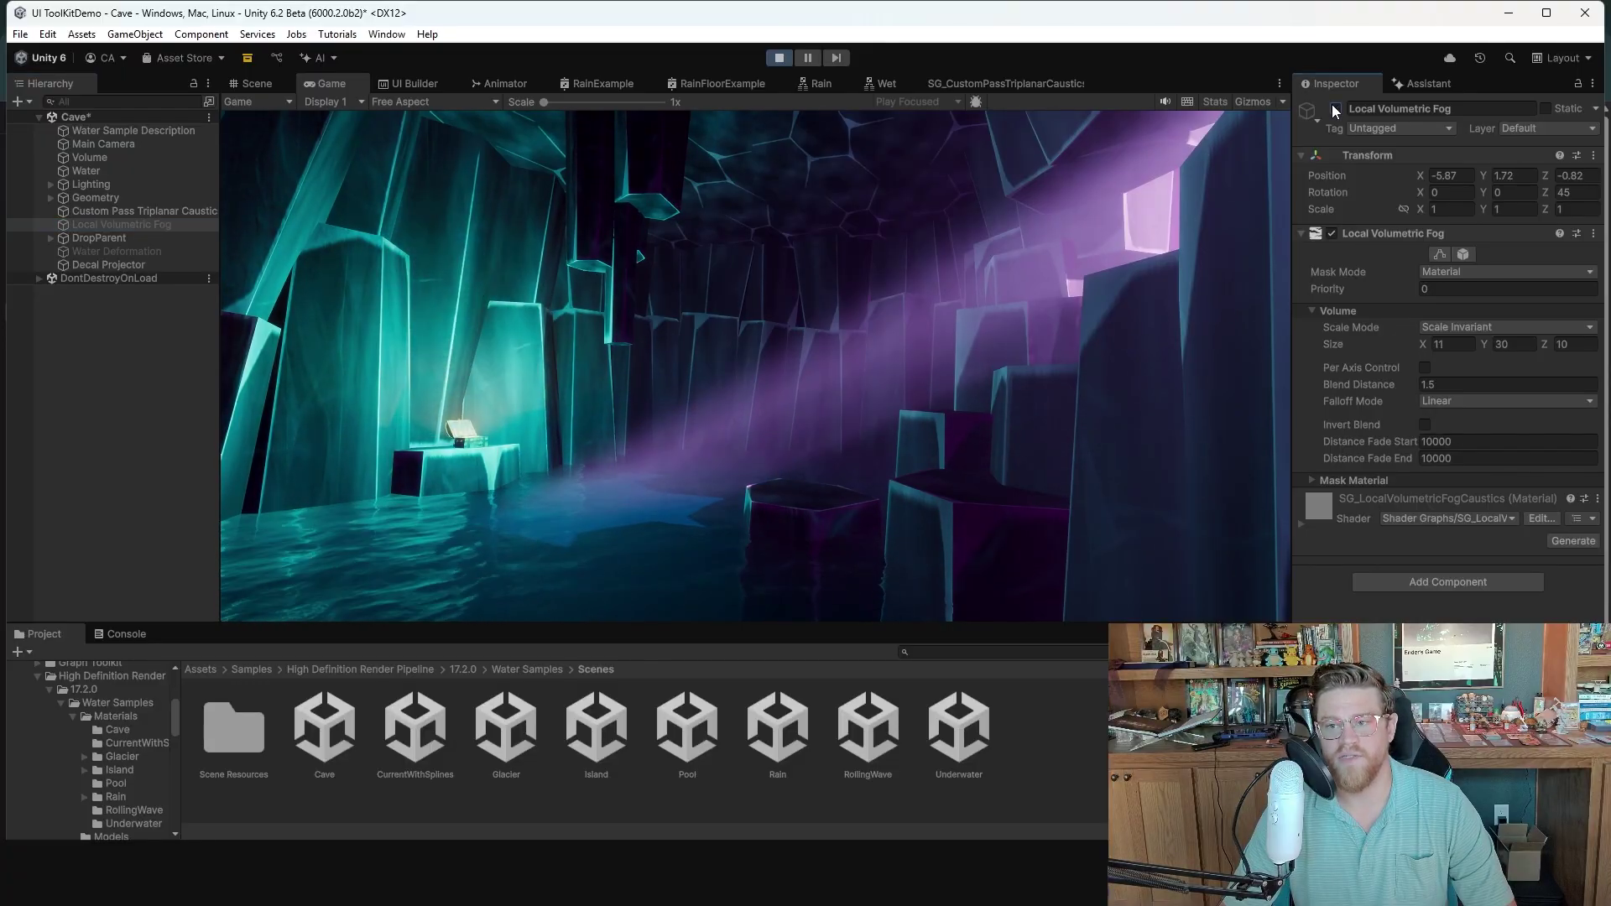
pyautogui.click(1336, 109)
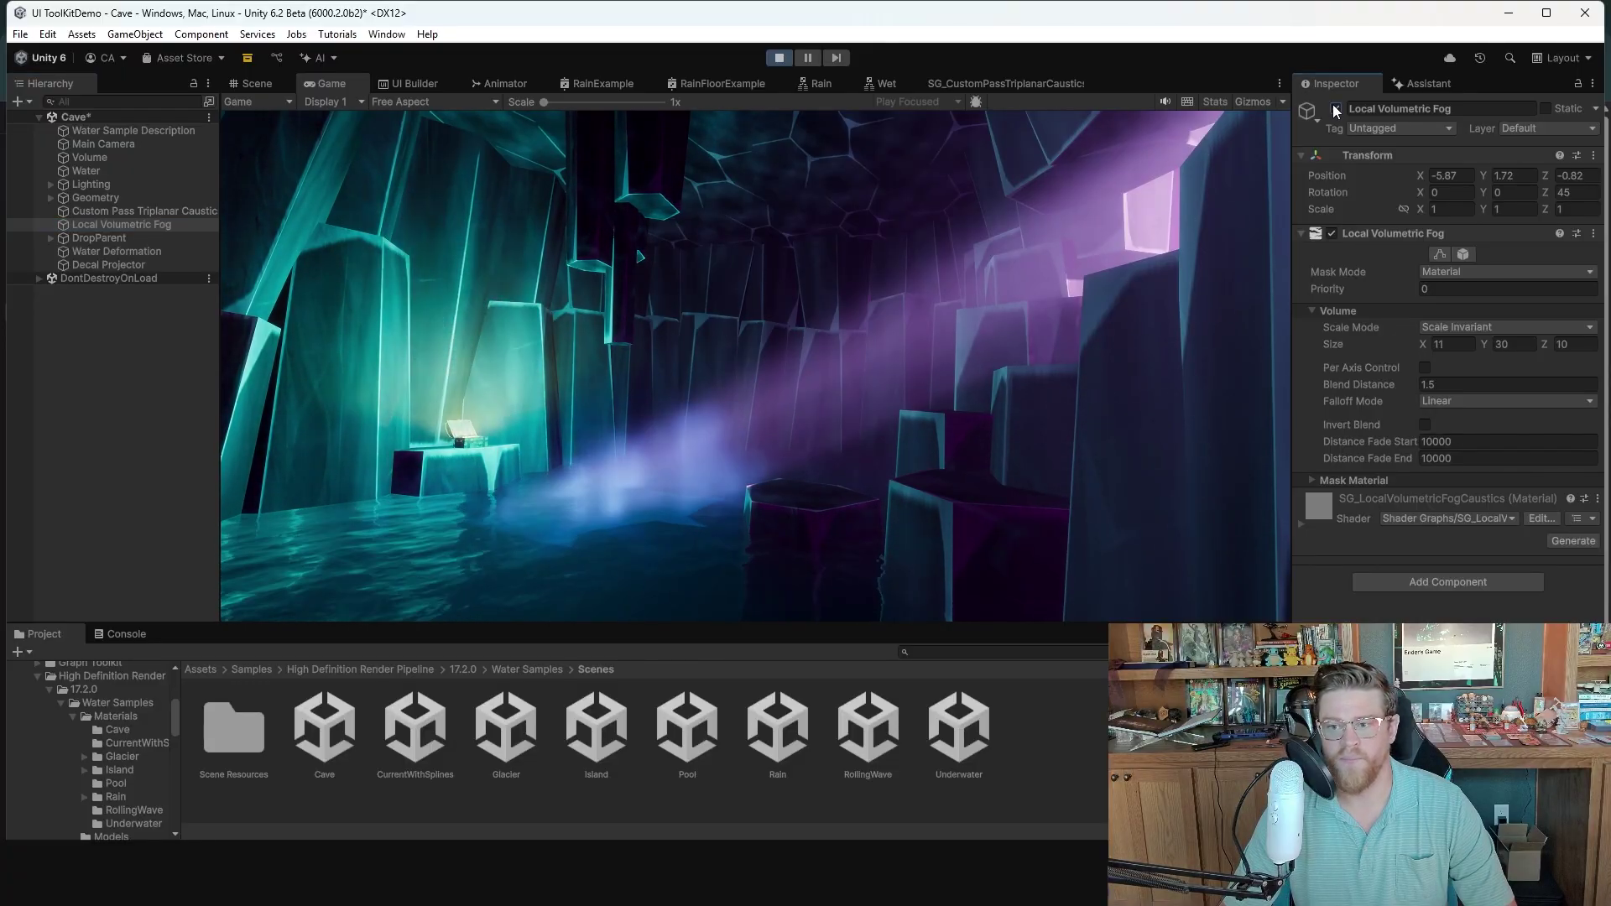
# - Inspect the Custom Pass Triplanar Caustics object, and switch the Volume's Exposure override off and back on to compare
pyautogui.click(110, 212)
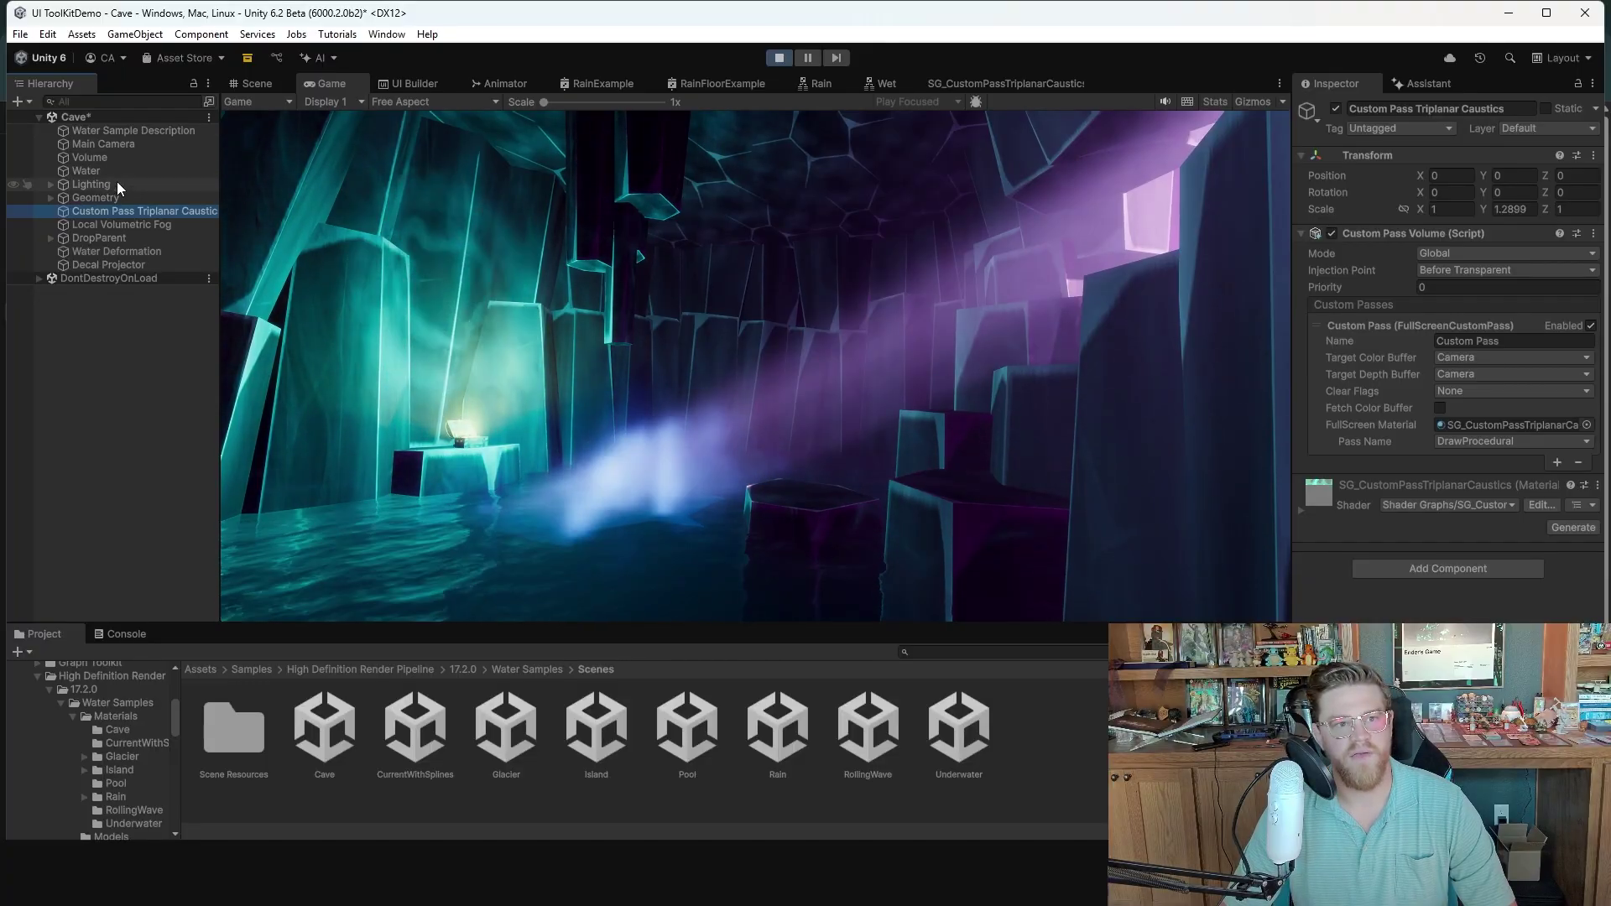
pyautogui.click(115, 159)
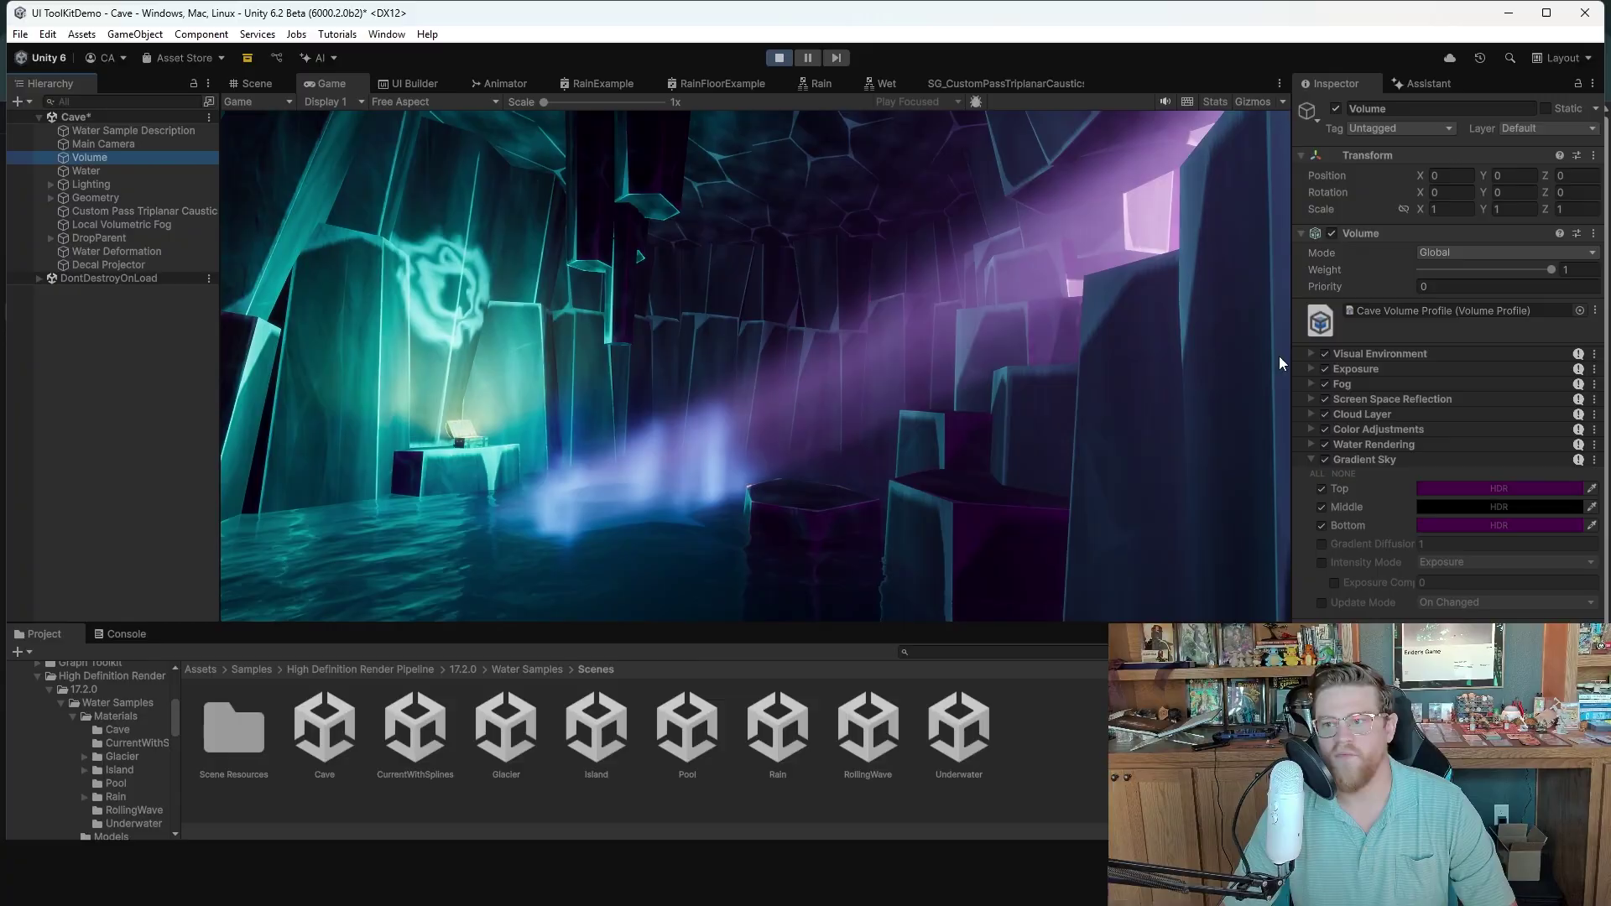
pyautogui.click(1325, 369)
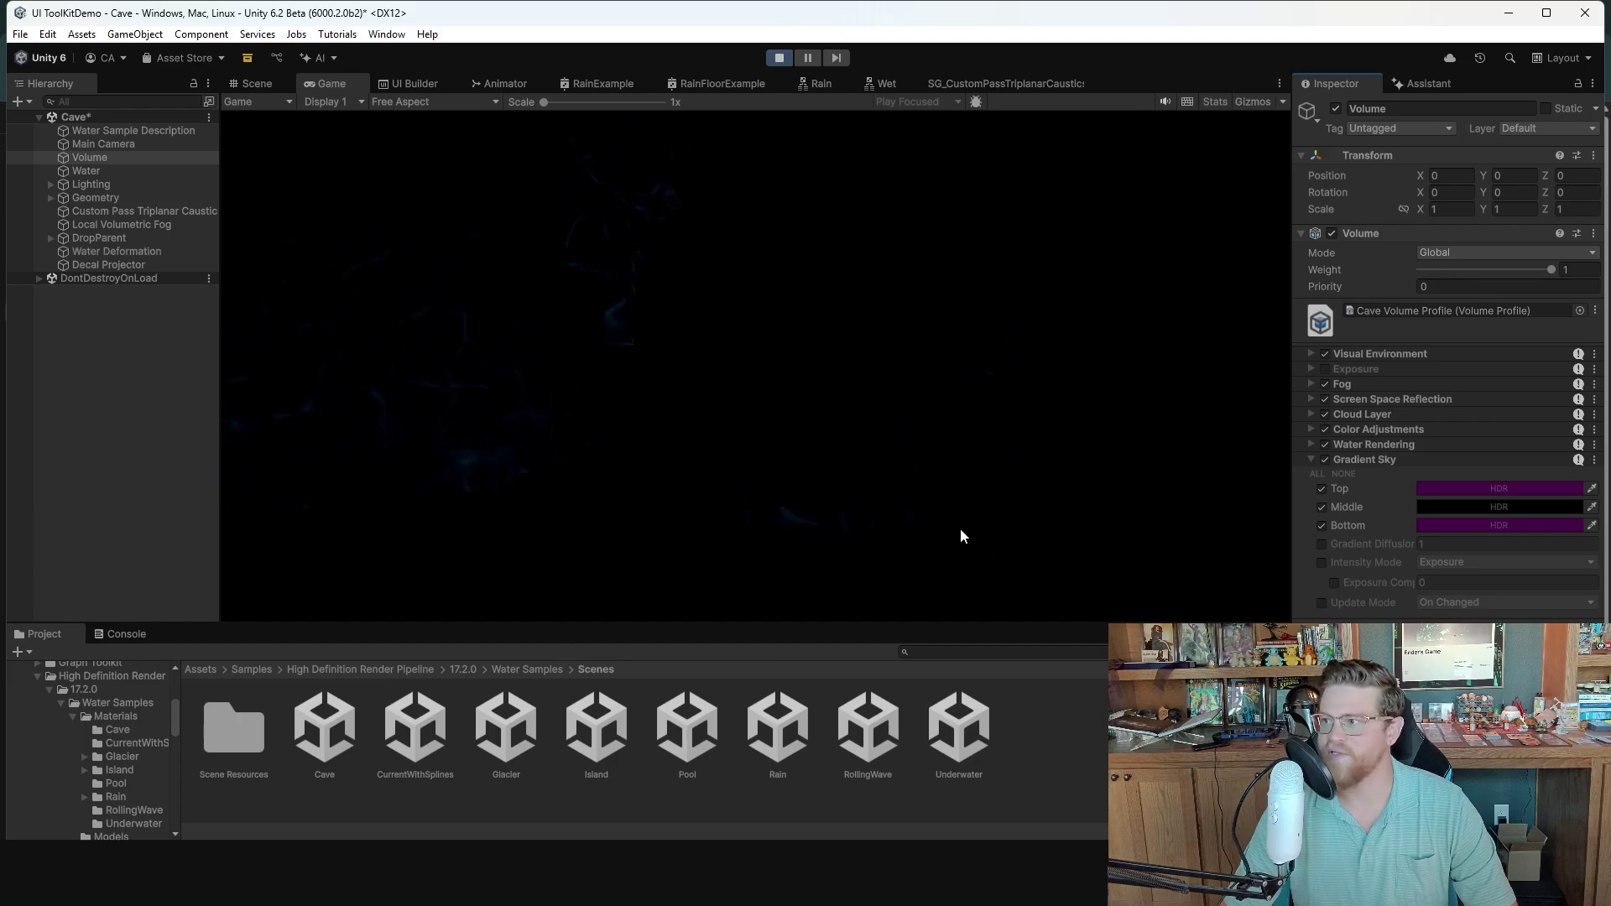
pyautogui.click(1325, 369)
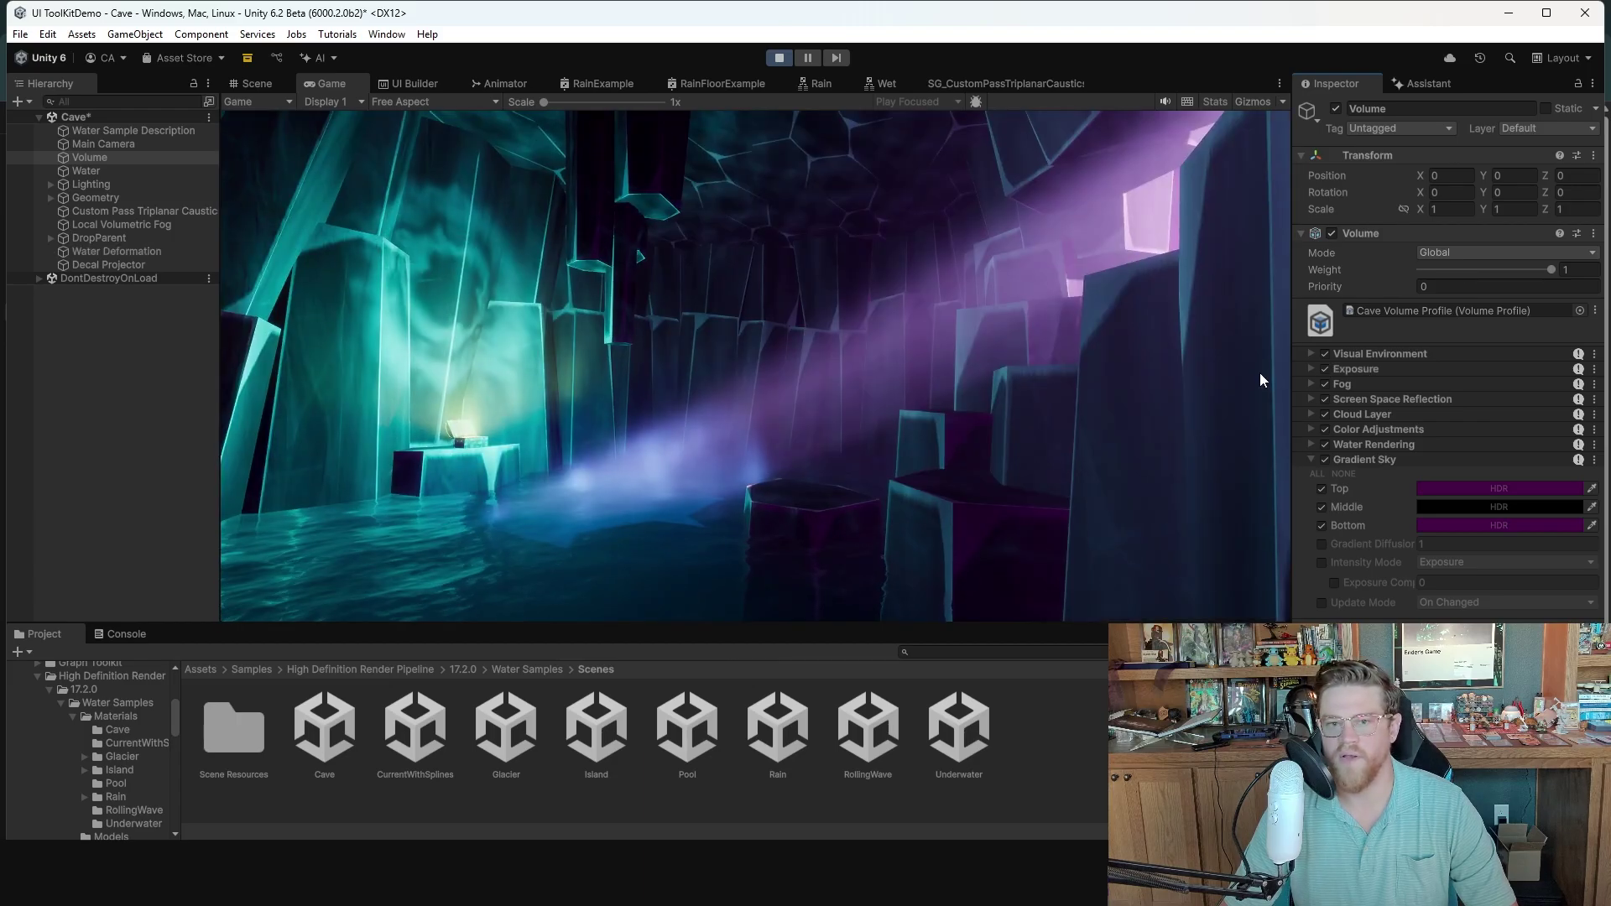
# - Toggle the Custom Pass Triplanar Caustics object and the Volume's Gradient Sky override to compare their effects, leaving both enabled
pyautogui.click(148, 211)
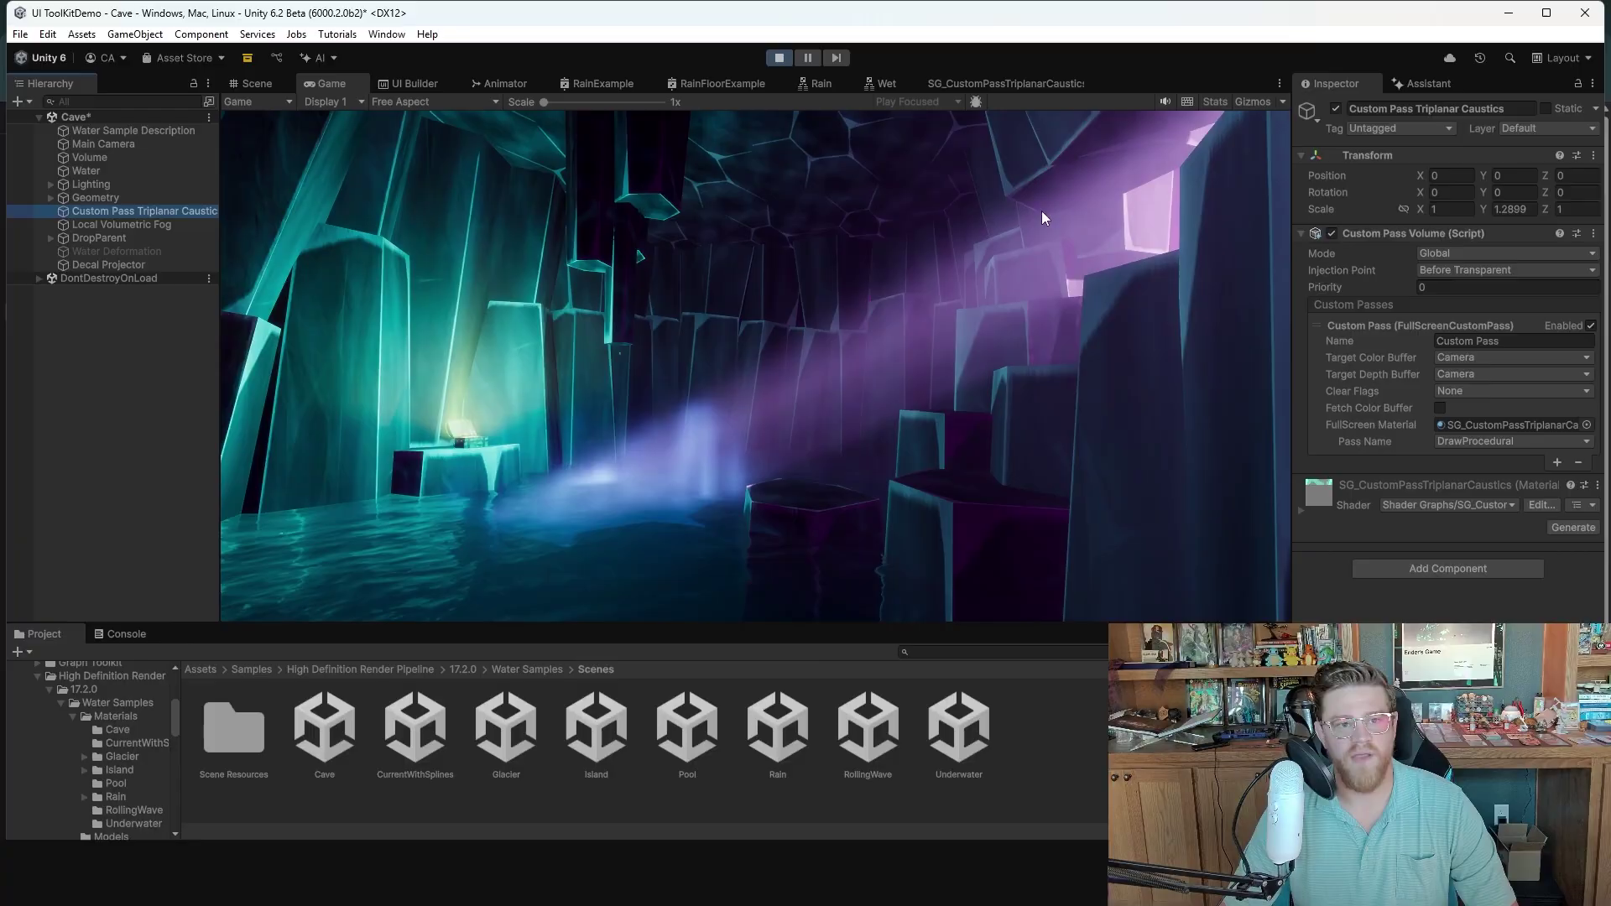
pyautogui.click(1336, 108)
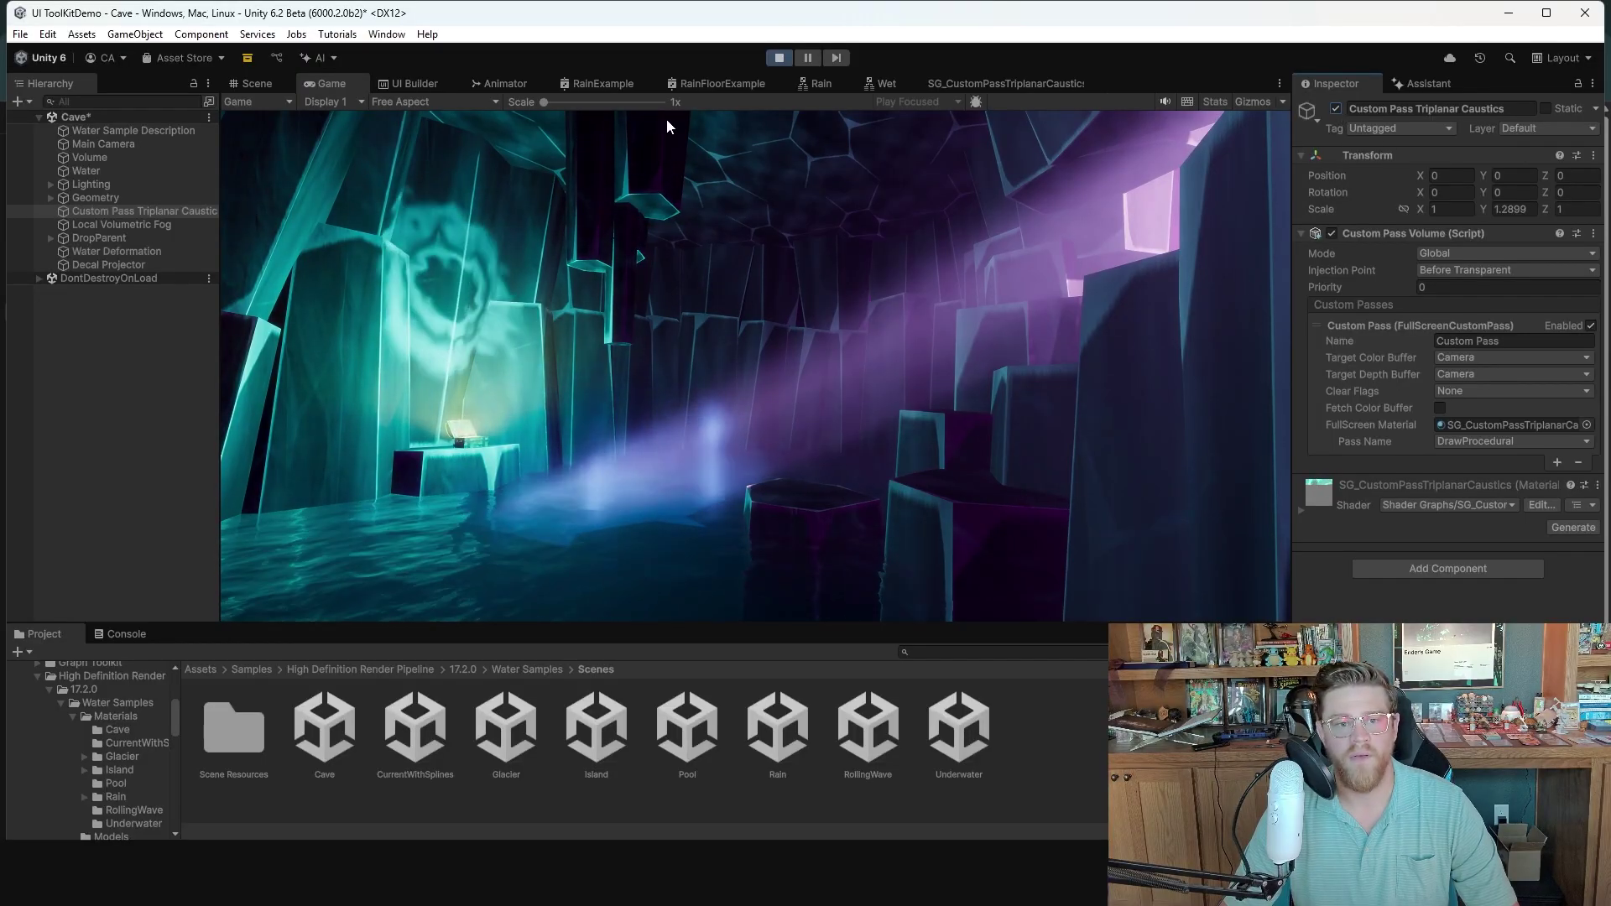
pyautogui.click(100, 158)
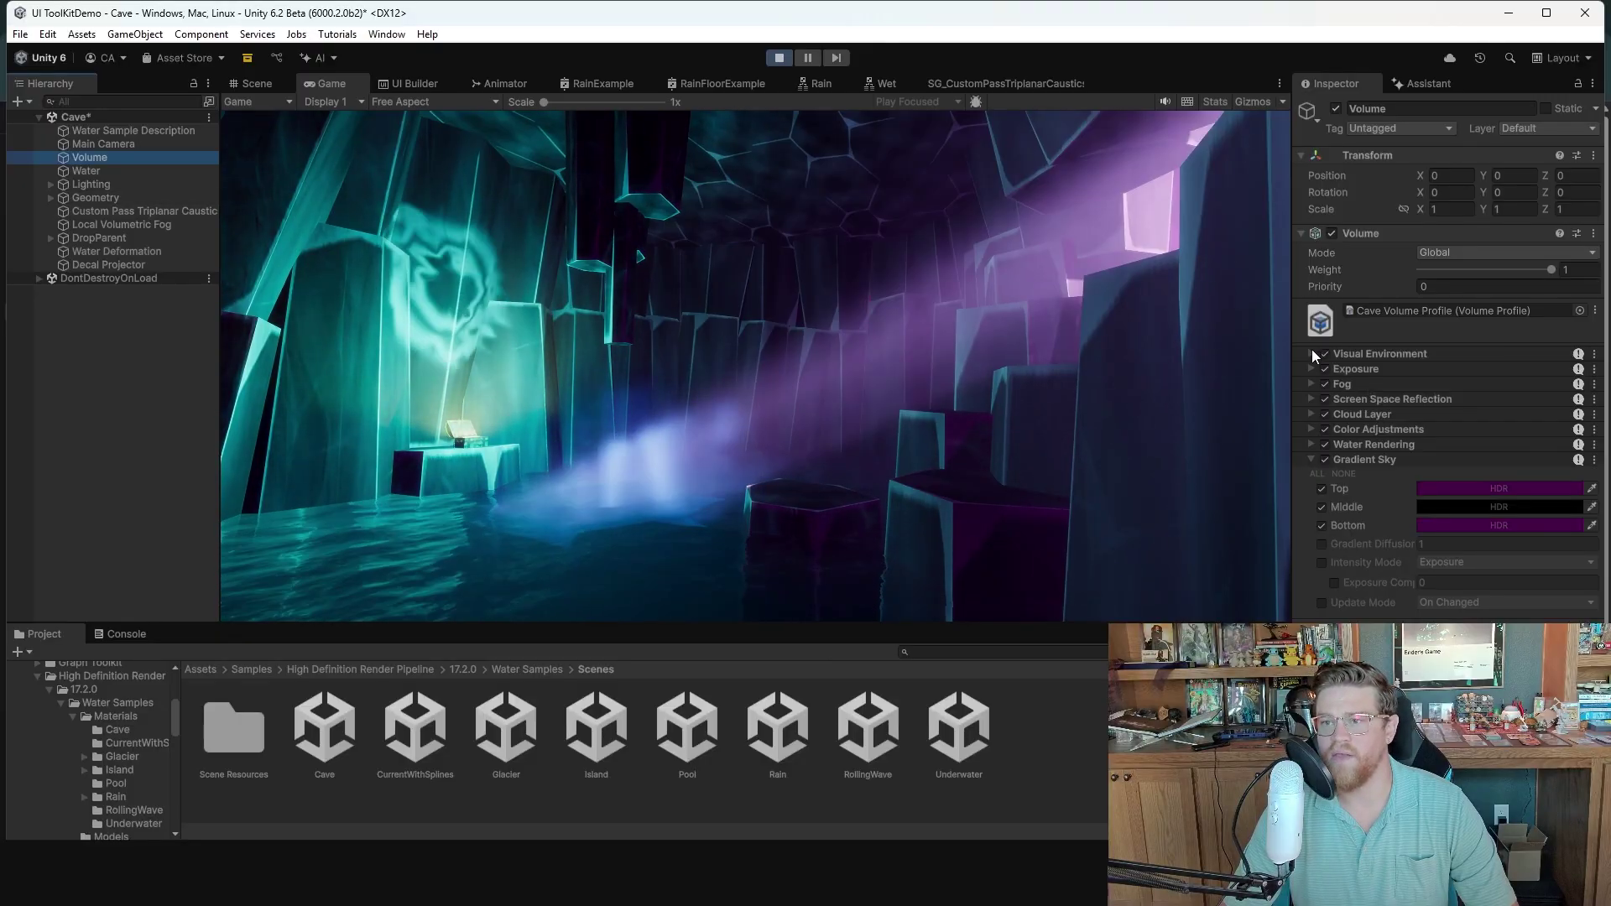
pyautogui.click(1324, 459)
pyautogui.click(1324, 460)
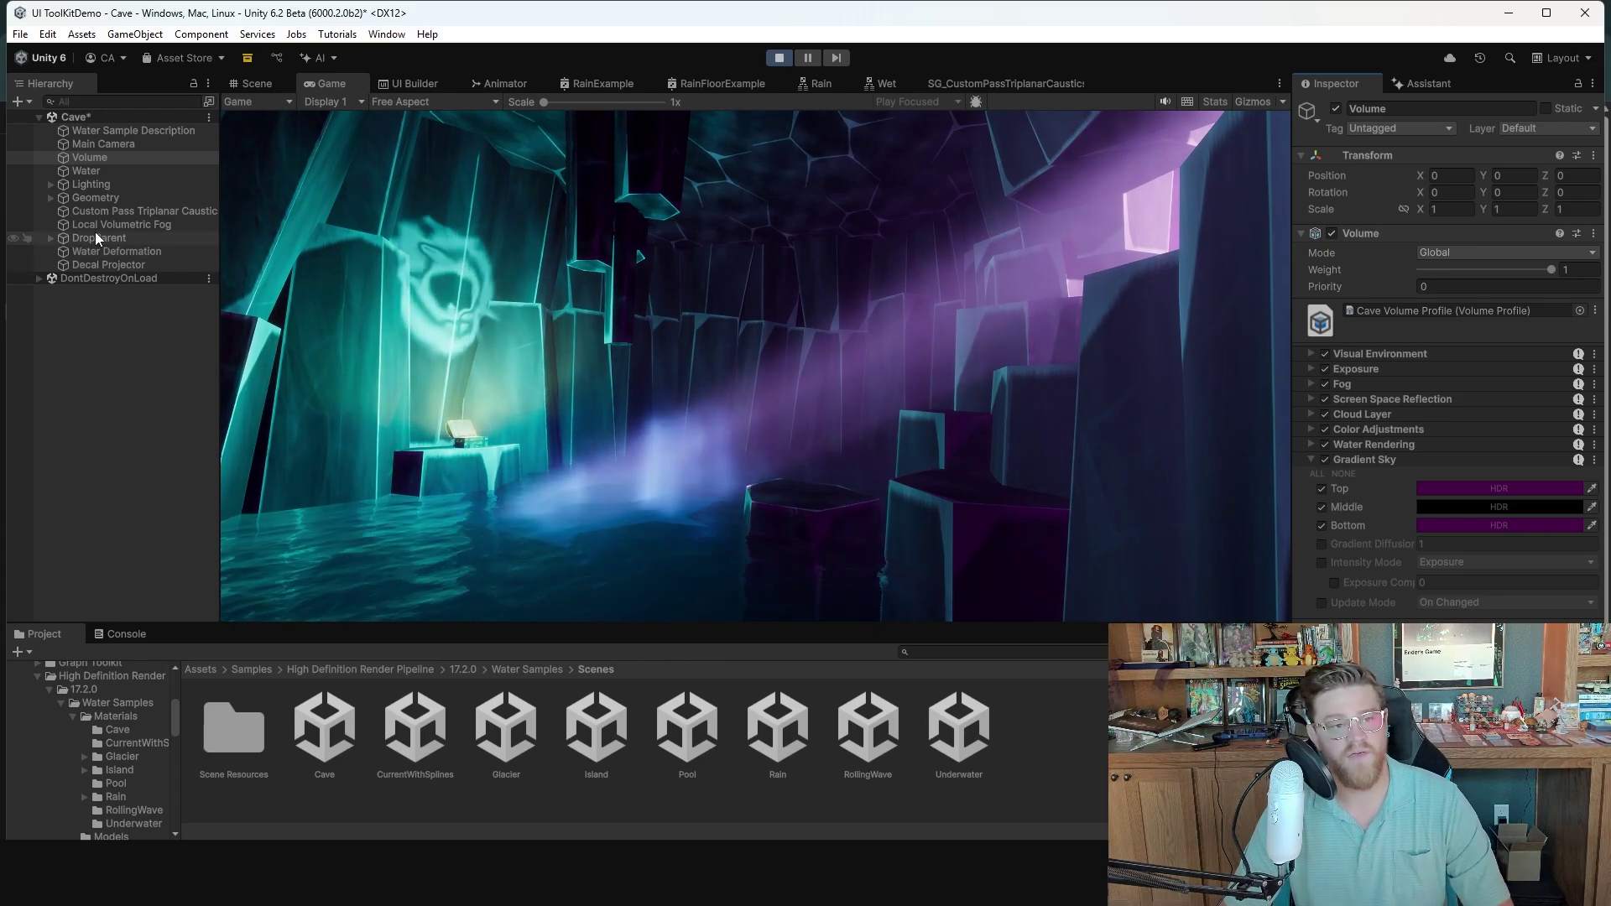
# - Expand DropParent and inspect its WaterDrop child's Drops Manager script, with the Mesh Renderer and Sphere Collider components collapsed
pyautogui.click(51, 237)
pyautogui.click(119, 240)
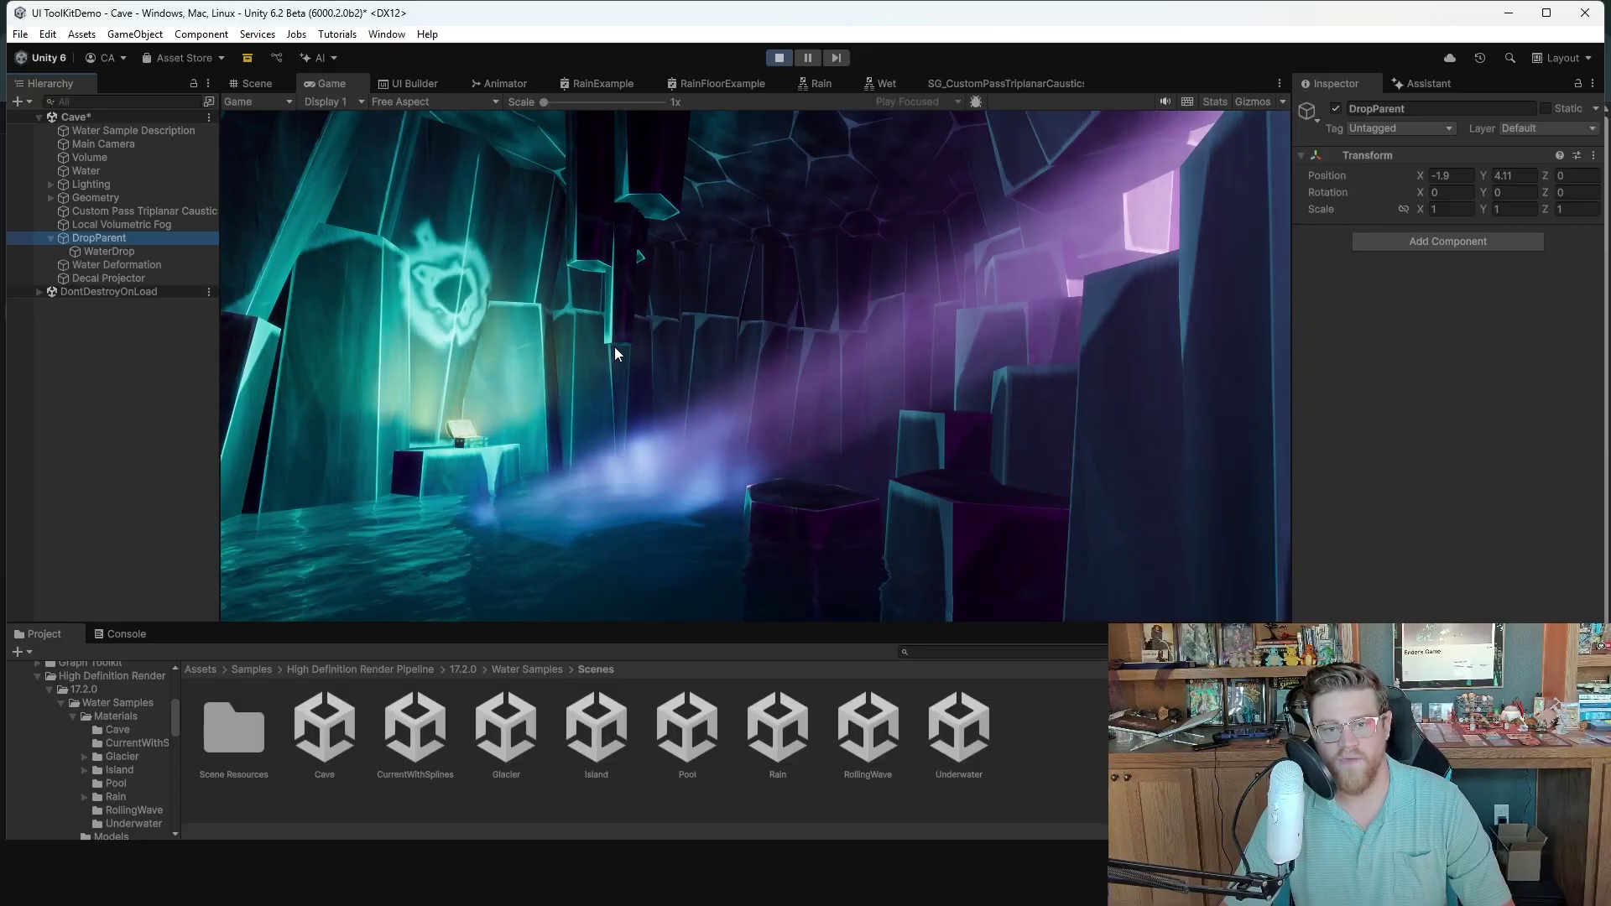
pyautogui.click(125, 252)
pyautogui.click(1306, 279)
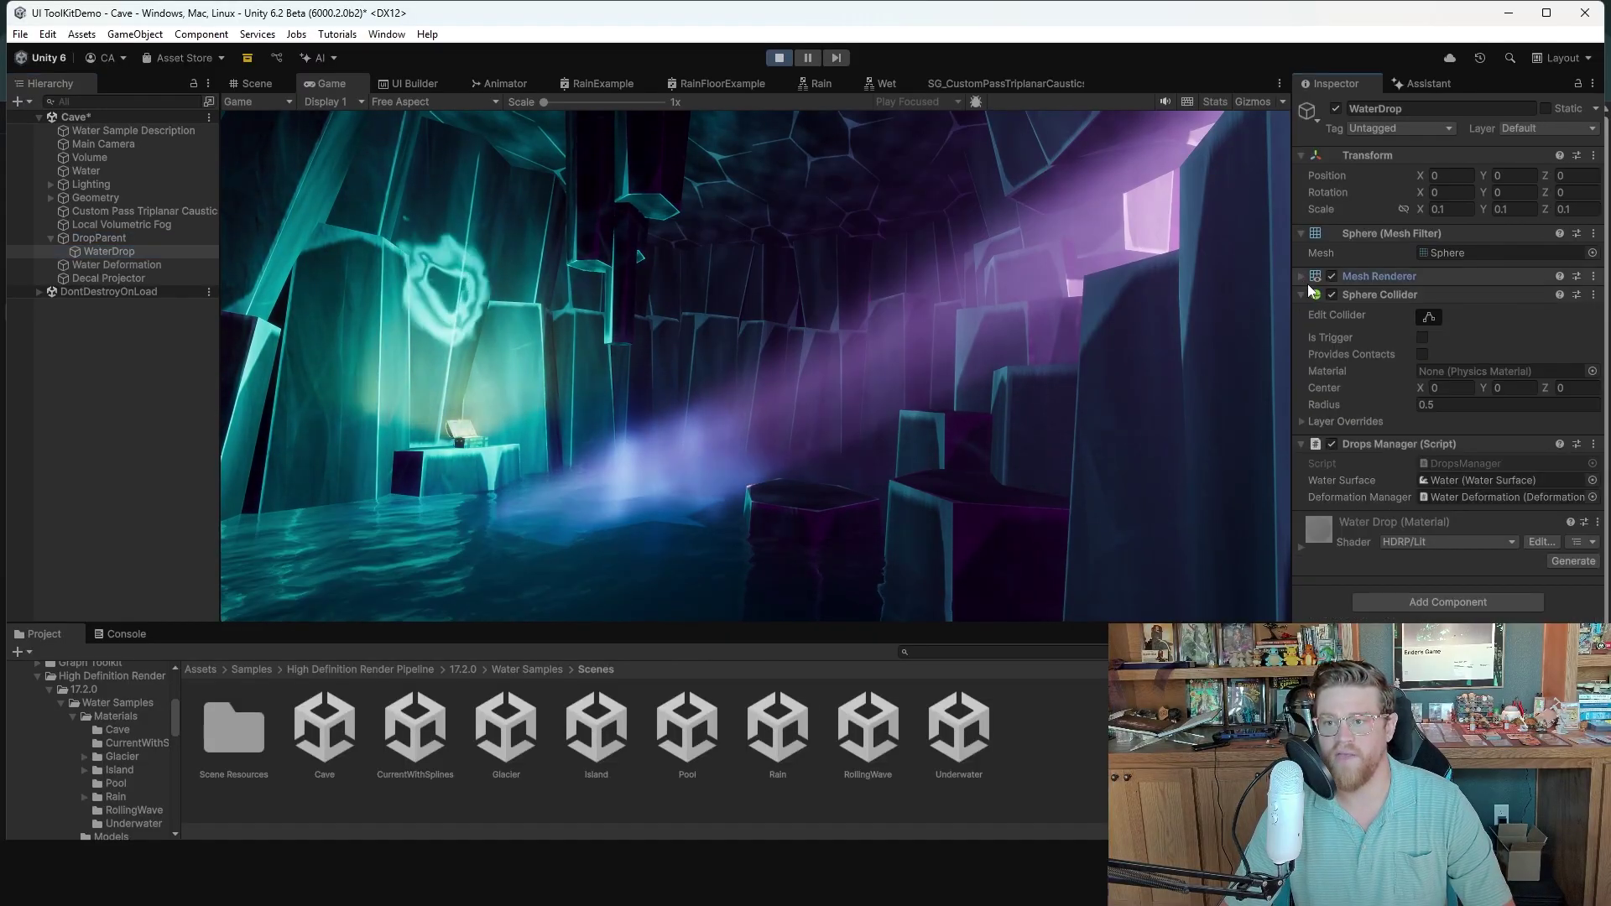
pyautogui.click(1304, 296)
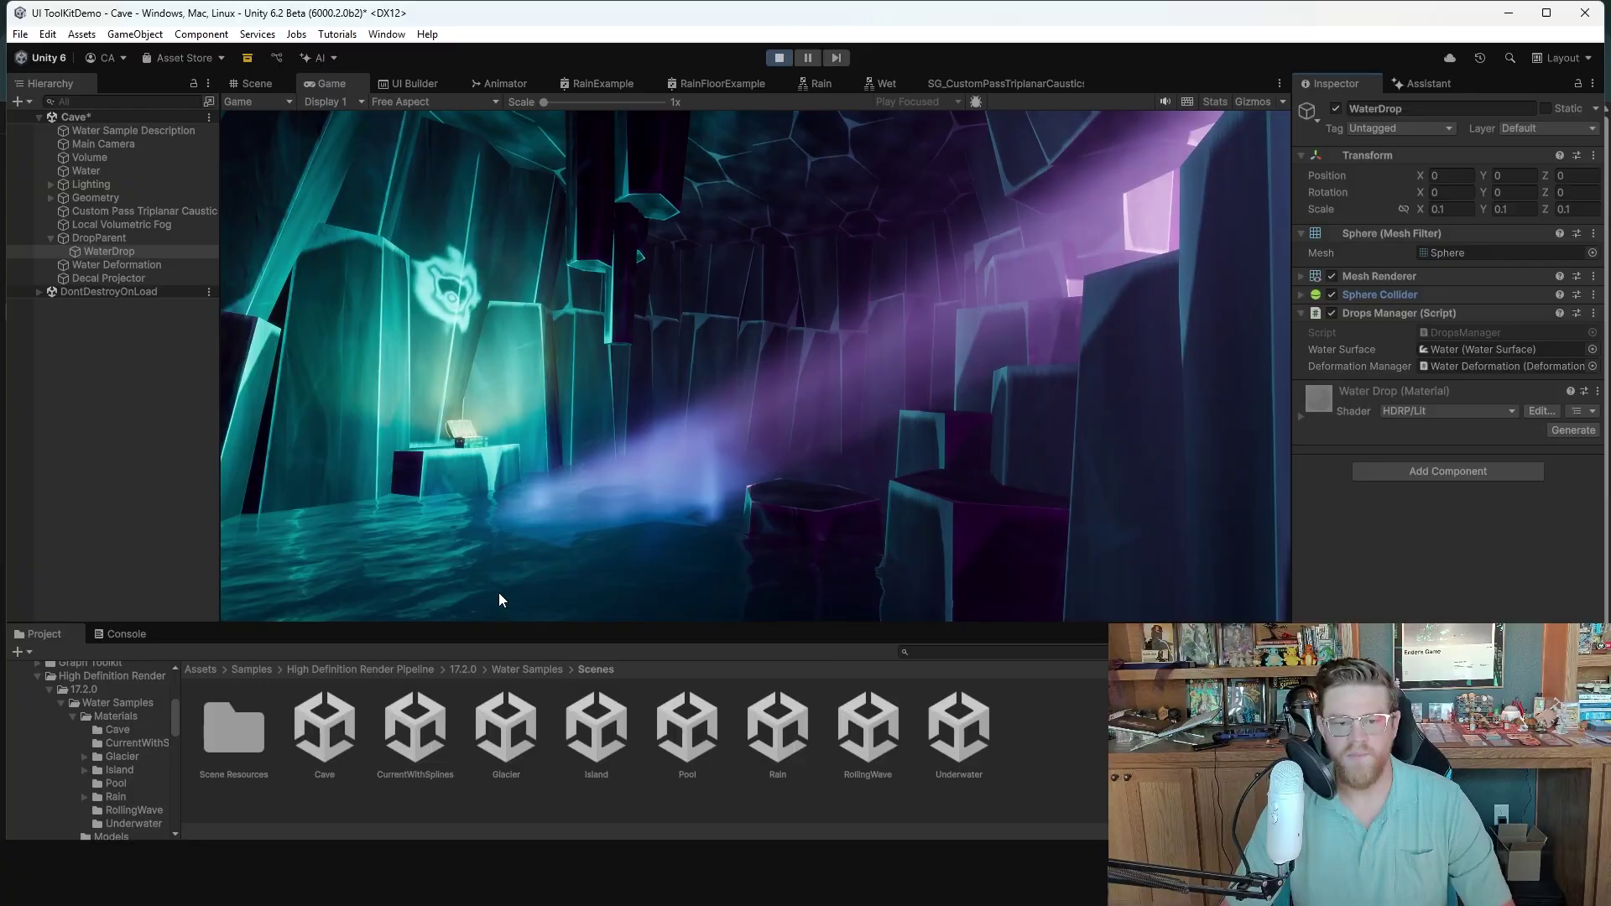
# - Open the CurrentWithSplines sample scene in place of the Cave scene
pyautogui.doubleClick(416, 736)
pyautogui.click(867, 481)
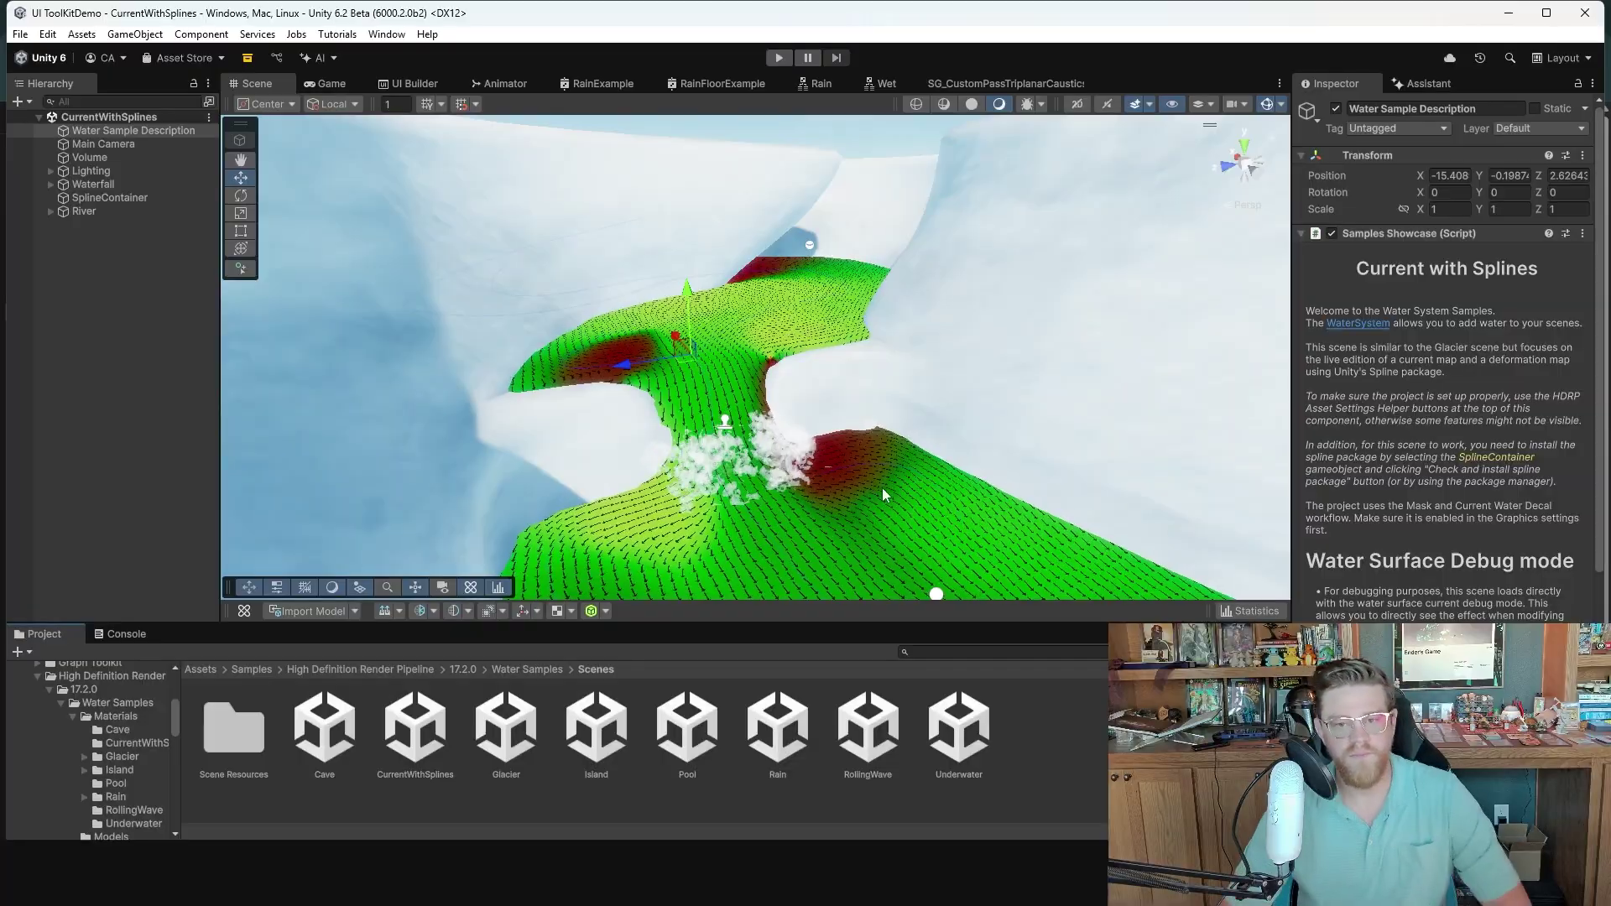
# - Examine the river's current debug display and the waterfall in the scene from several angles
pyautogui.keyDown('alt'); pyautogui.moveTo(977, 403); pyautogui.dragTo(810, 370, button='right'); pyautogui.keyUp('alt')
pyautogui.keyDown('alt'); pyautogui.moveTo(813, 296); pyautogui.dragTo(821, 337); pyautogui.keyUp('alt')
pyautogui.moveTo(876, 388); pyautogui.dragTo(814, 378, button='middle')
pyautogui.keyDown('alt'); pyautogui.moveTo(729, 337); pyautogui.dragTo(765, 368); pyautogui.keyUp('alt')
pyautogui.moveTo(633, 323); pyautogui.dragTo(853, 370, button='middle')
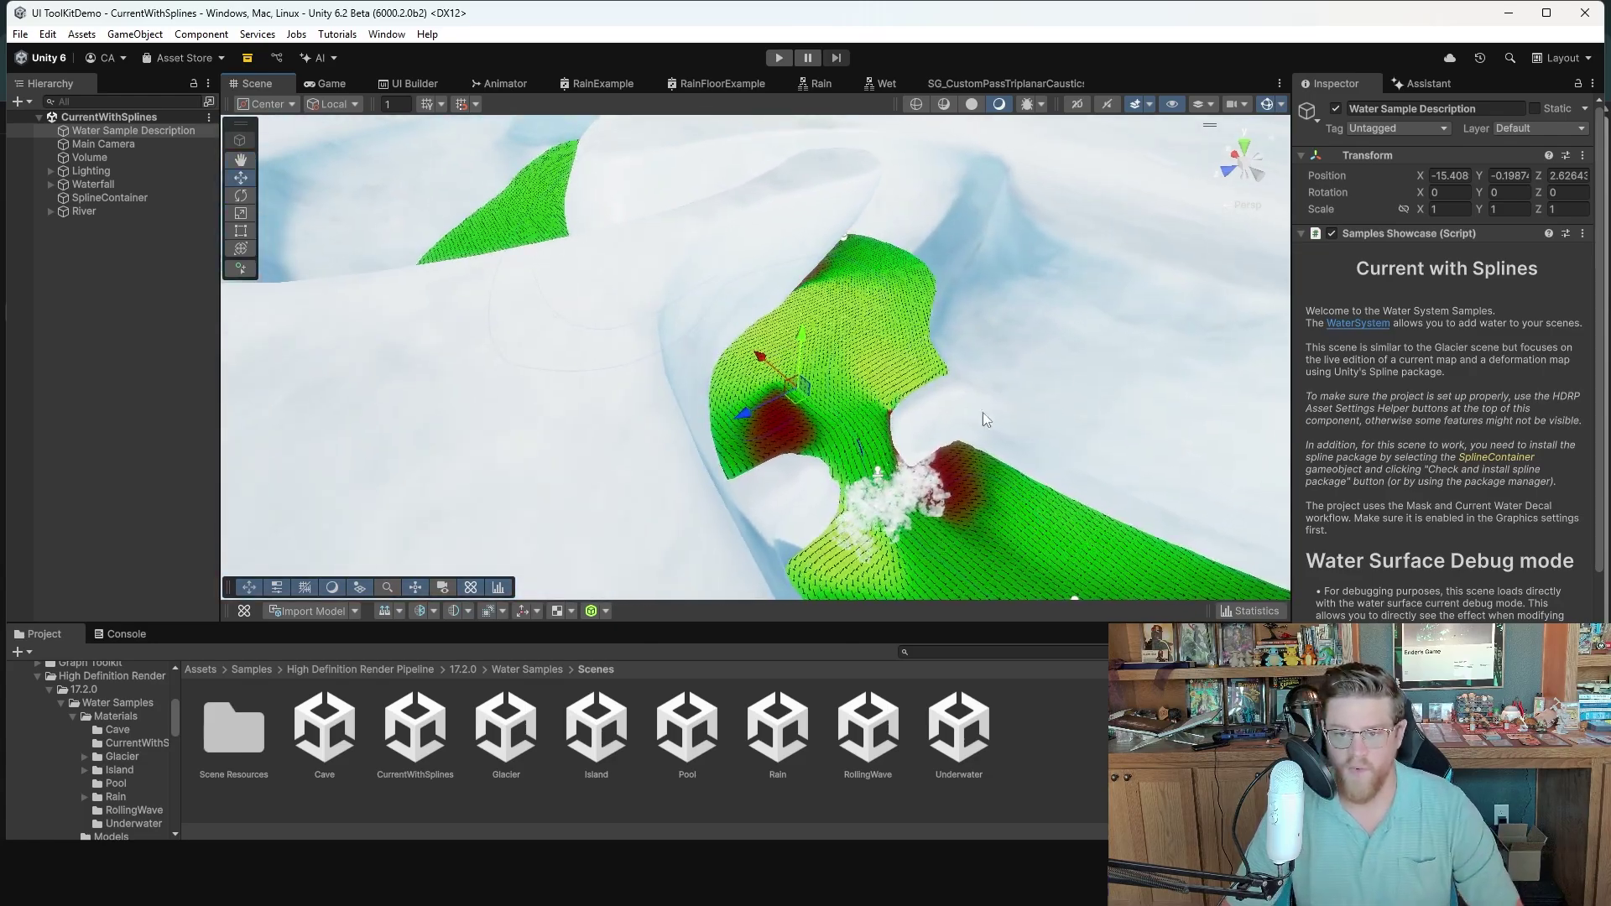
pyautogui.keyDown('alt'); pyautogui.moveTo(1041, 482); pyautogui.dragTo(977, 445); pyautogui.keyUp('alt')
pyautogui.moveTo(977, 445); pyautogui.dragTo(896, 375, button='middle')
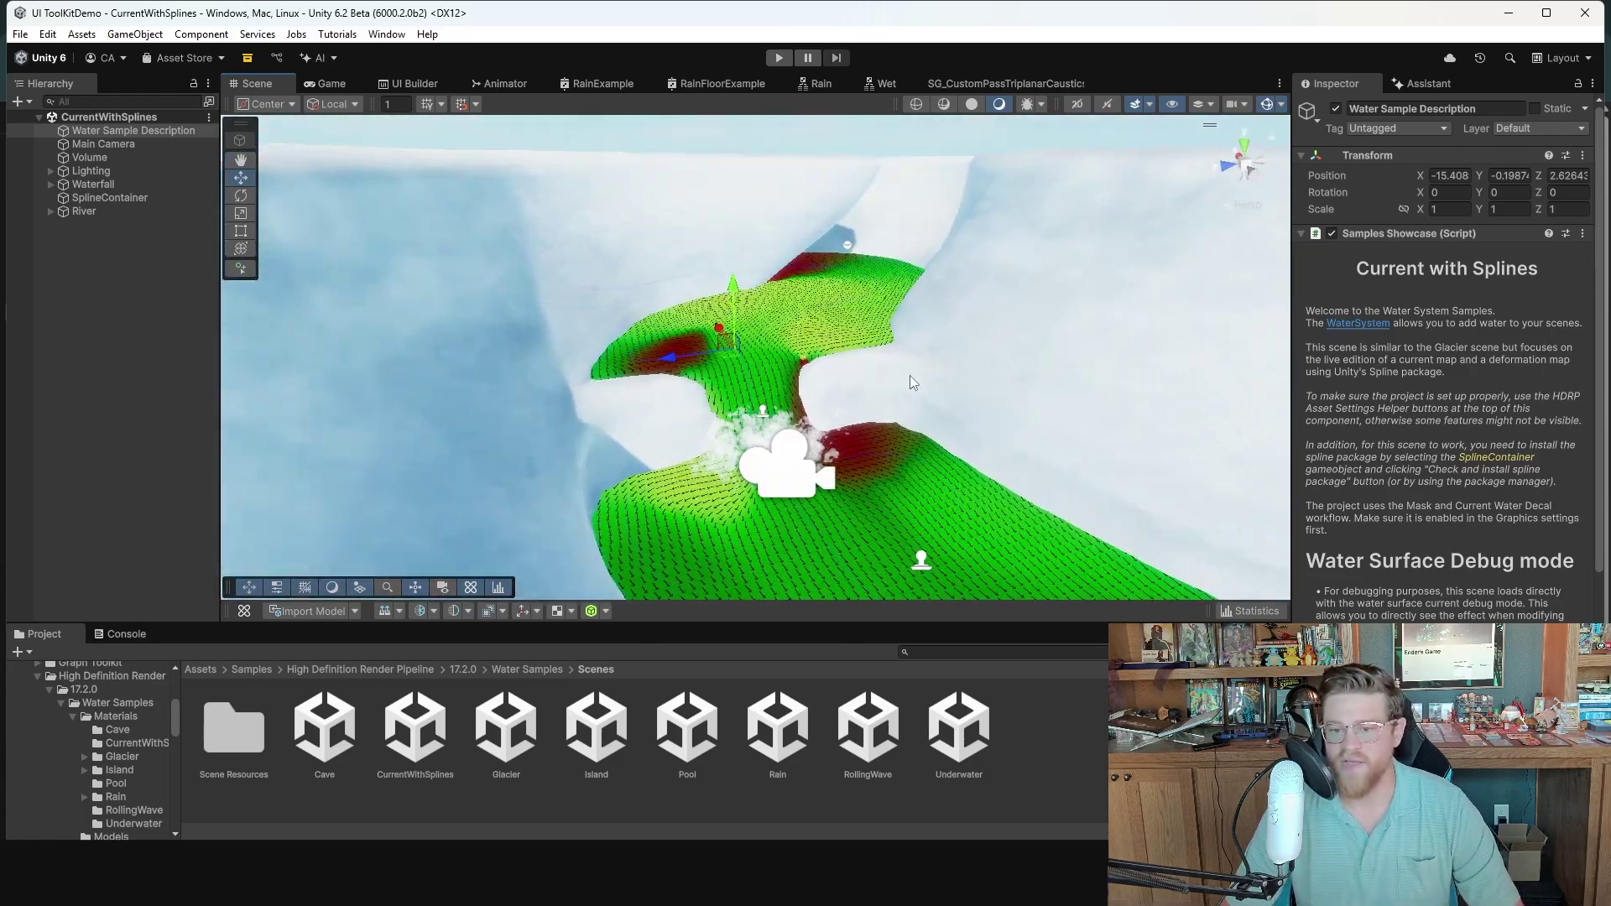
pyautogui.keyDown('alt'); pyautogui.moveTo(884, 385); pyautogui.dragTo(861, 433); pyautogui.keyUp('alt')
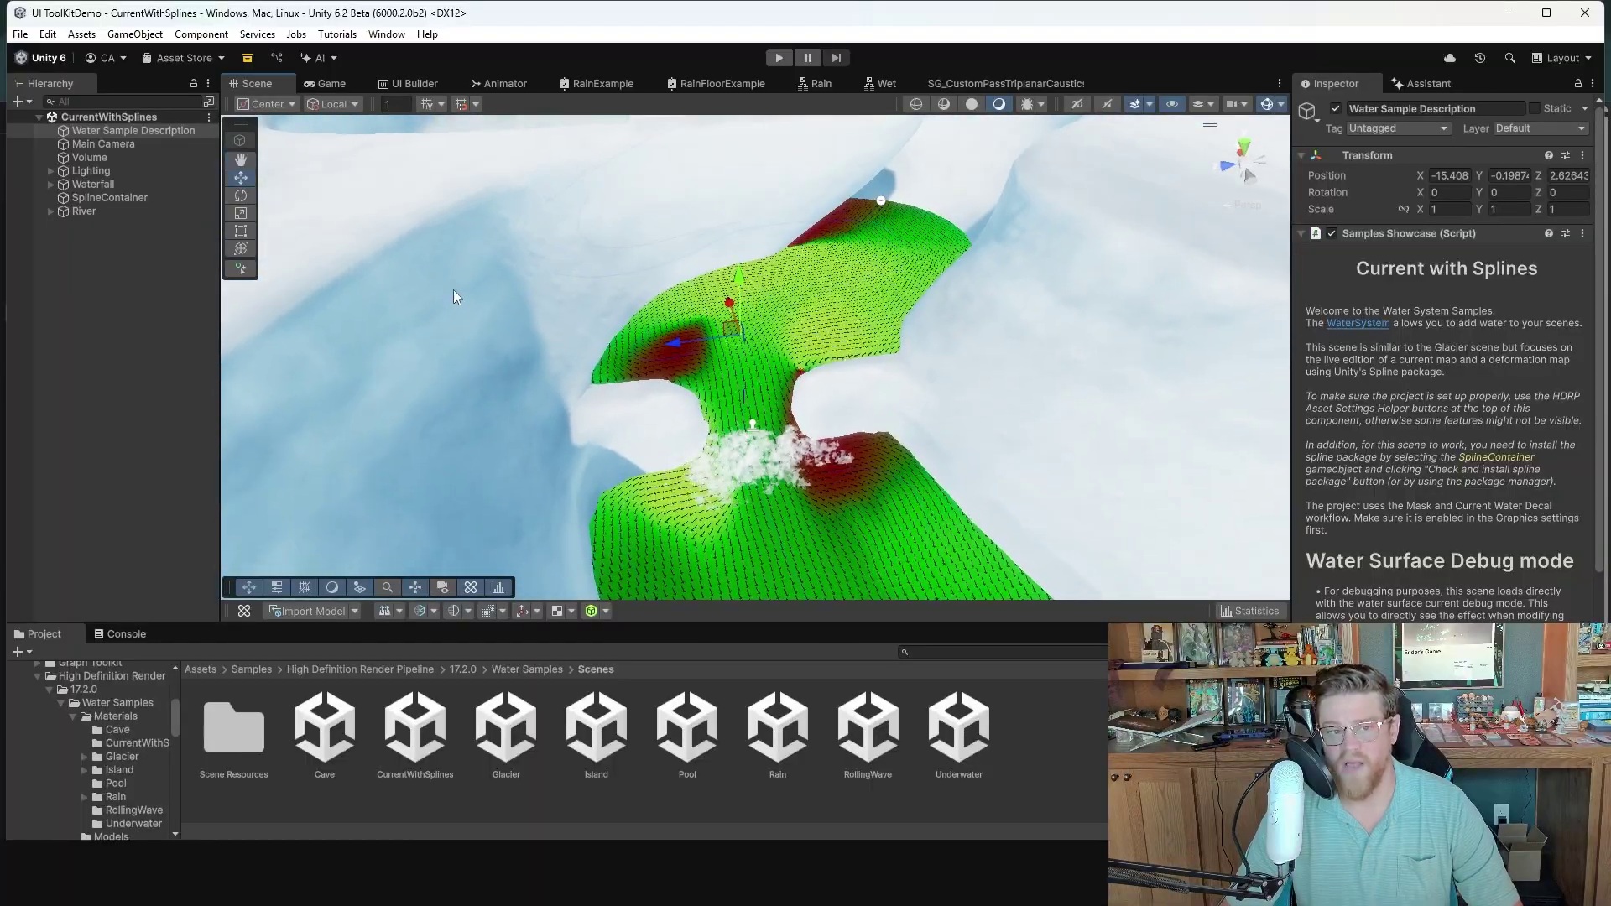
# - Inspect the SplineContainer object's Spline Container and Spline To Texture components, leaving the Spline Container component collapsed
pyautogui.click(117, 199)
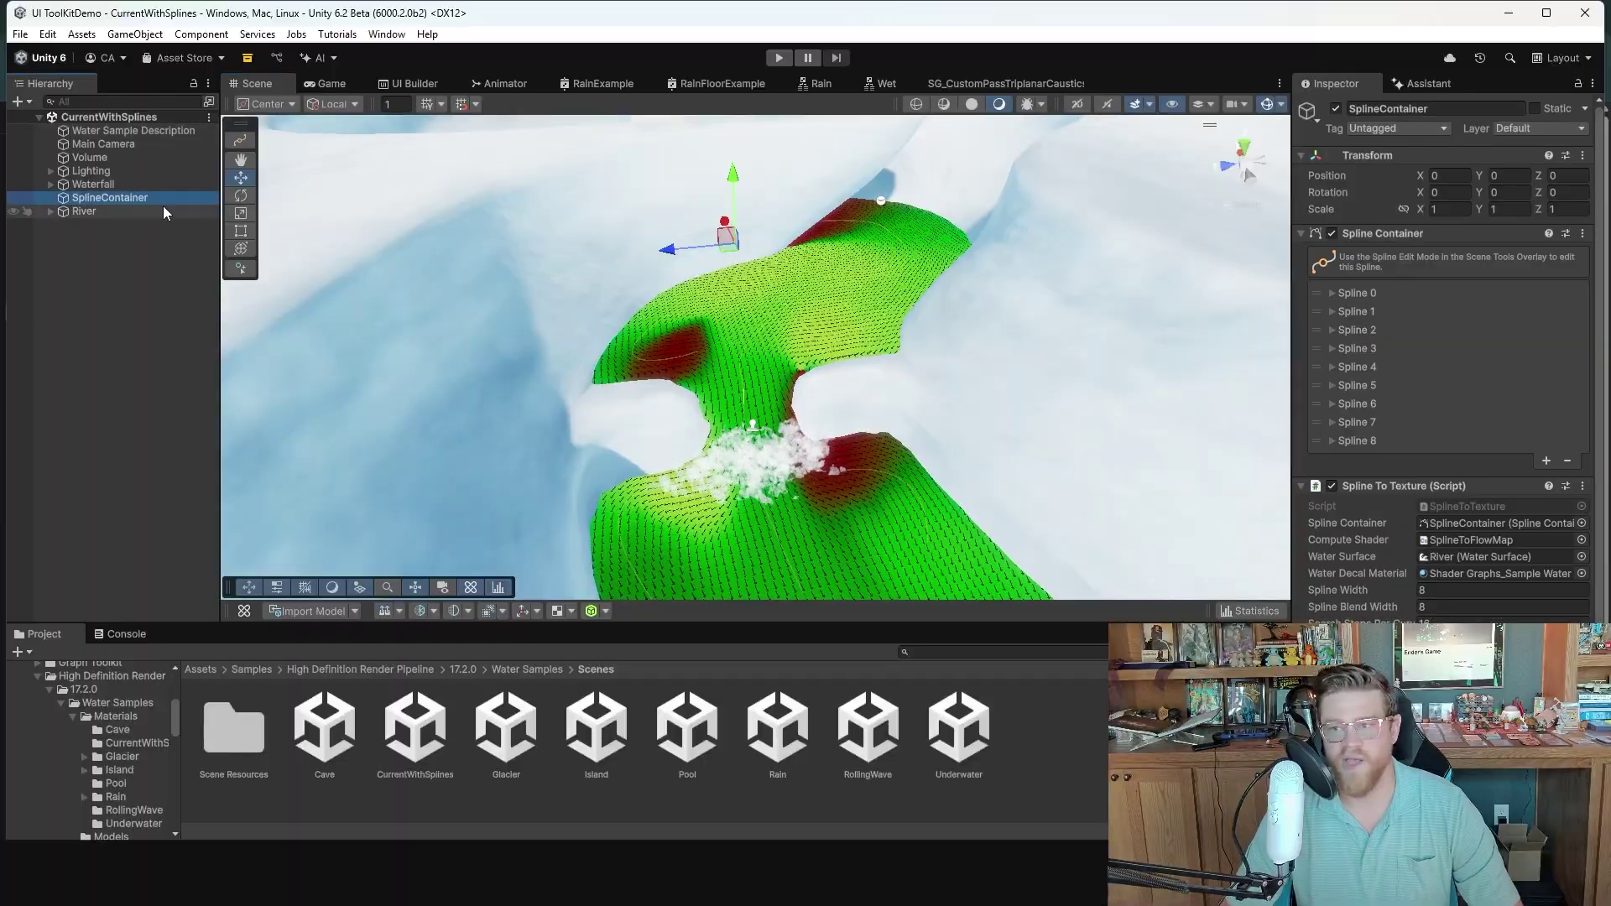
pyautogui.click(1301, 234)
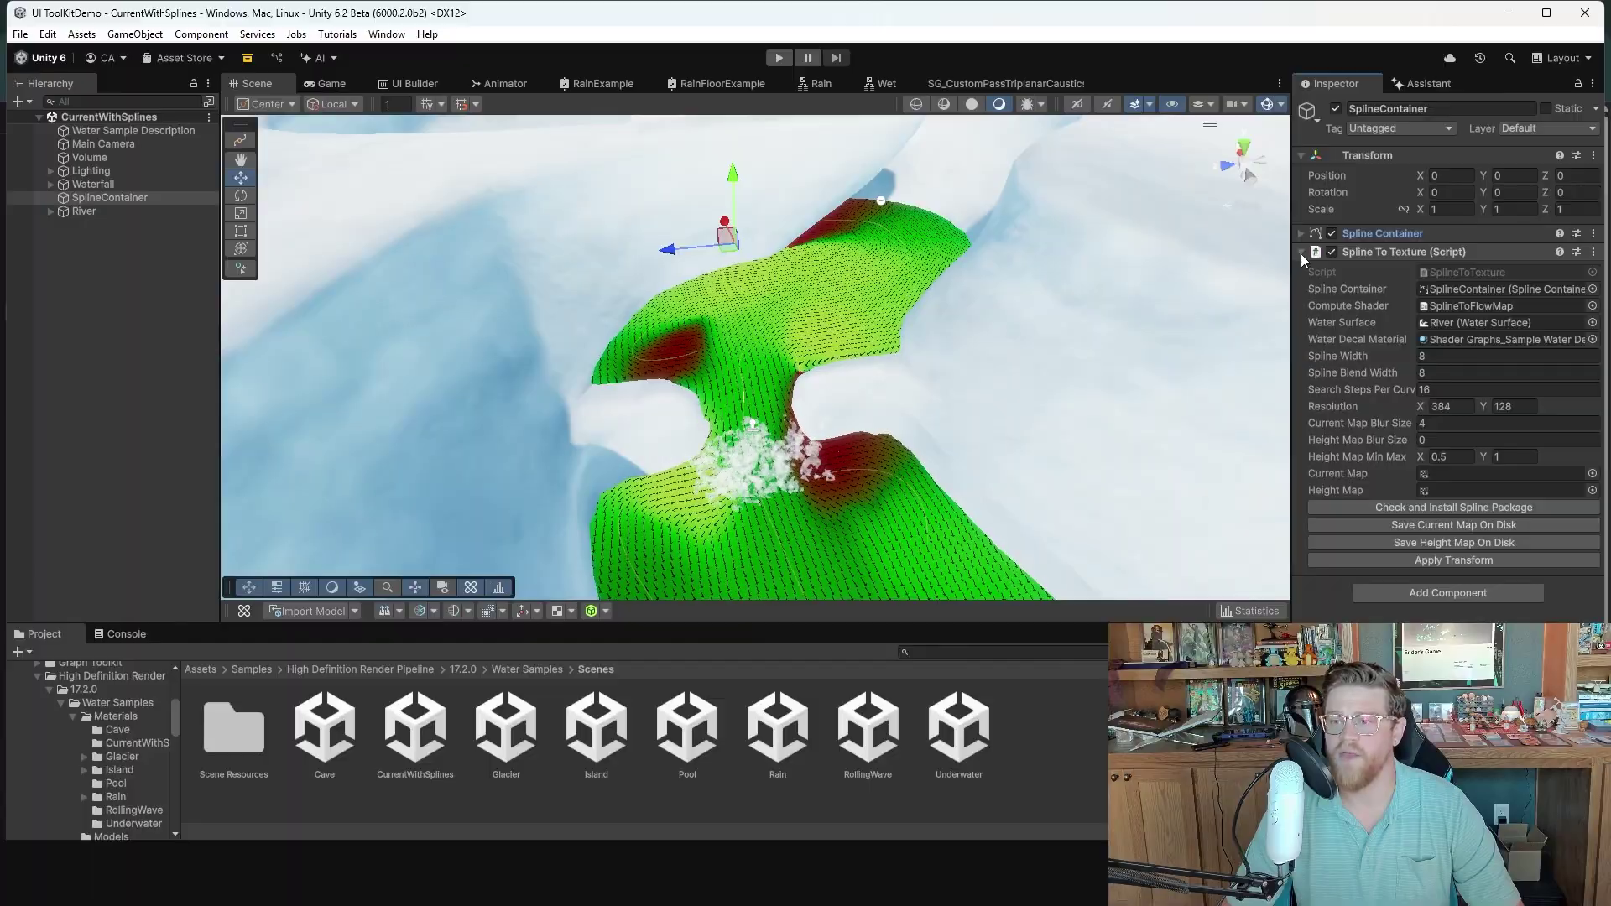
pyautogui.click(1302, 253)
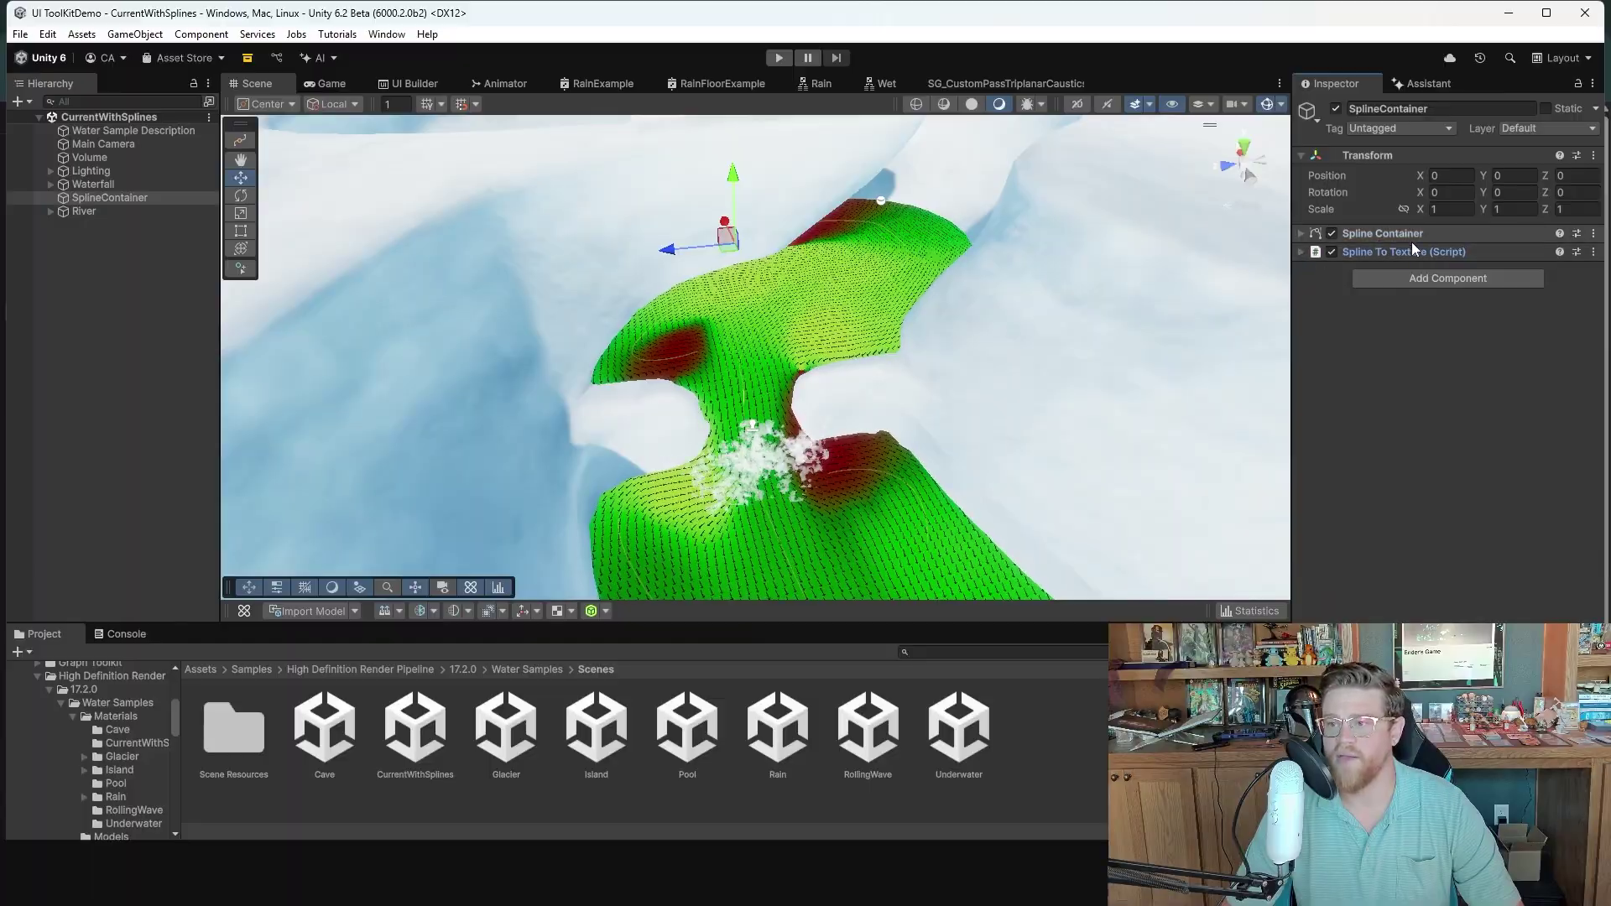
pyautogui.click(1302, 252)
pyautogui.click(1302, 234)
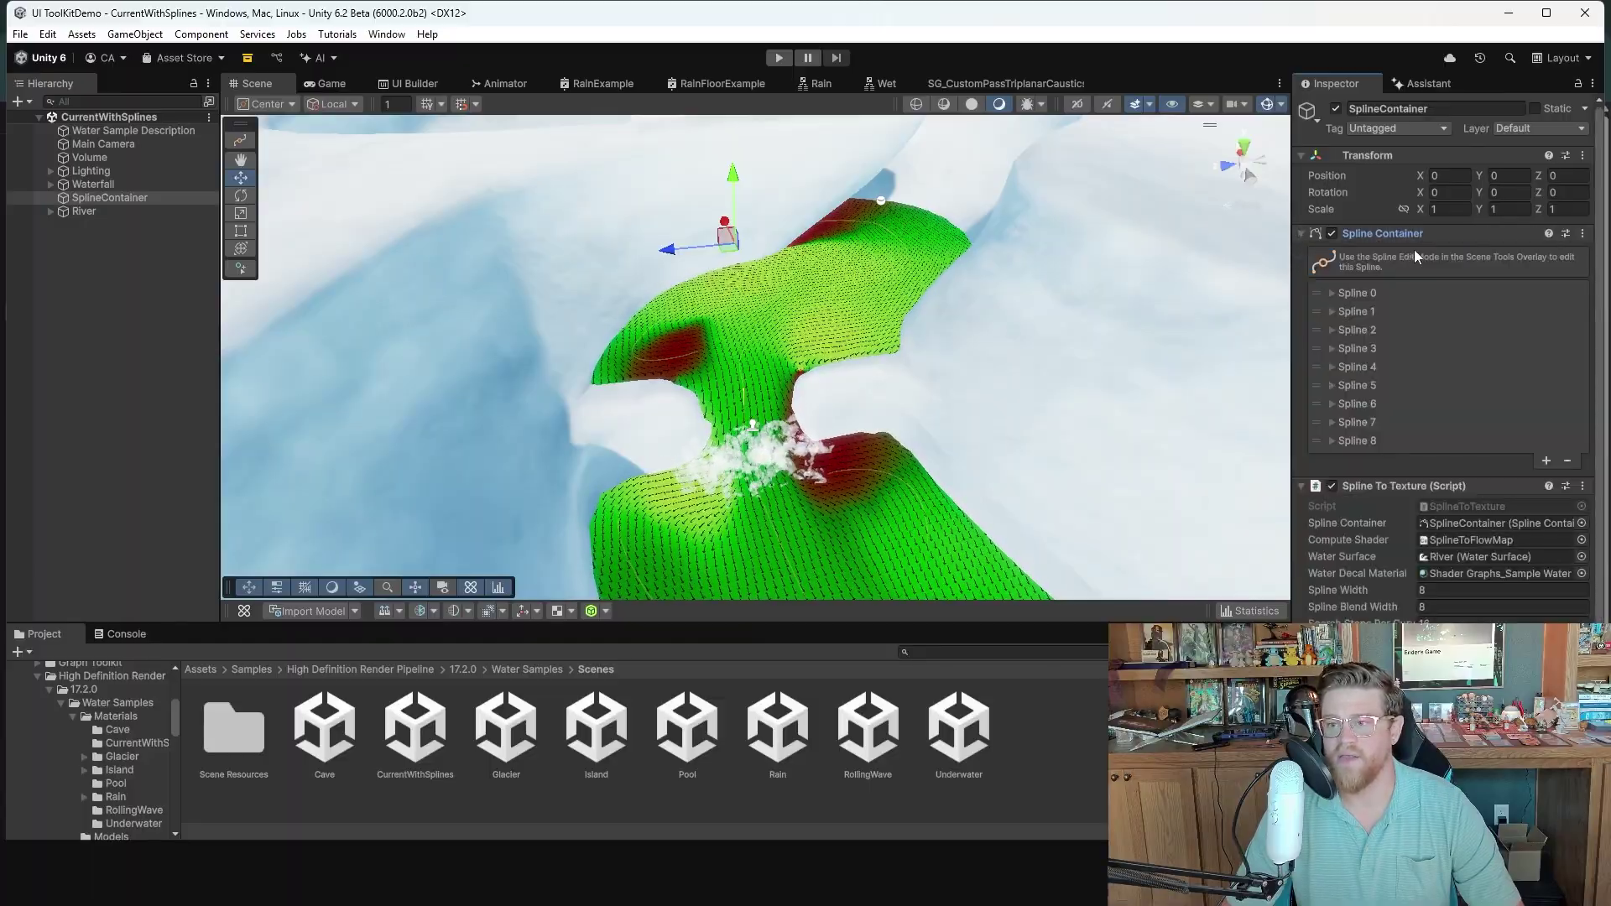
pyautogui.click(1302, 233)
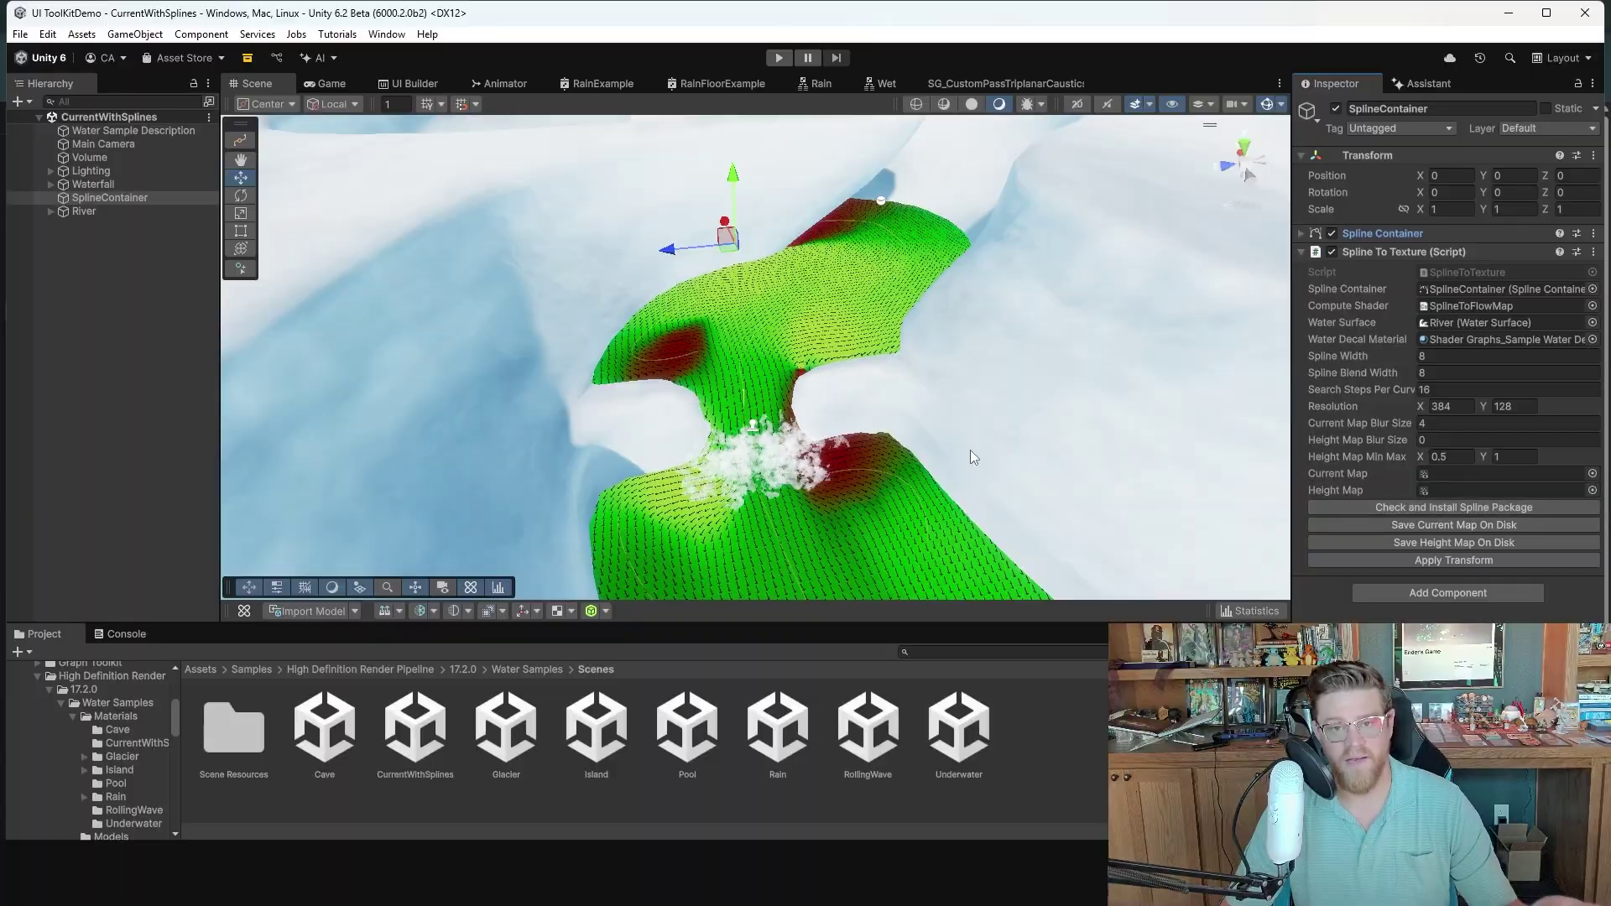
# - Examine the river's current display along the splines from several angles and expand the Spline Container component's spline list
pyautogui.moveTo(856, 296); pyautogui.dragTo(842, 351, button='middle')
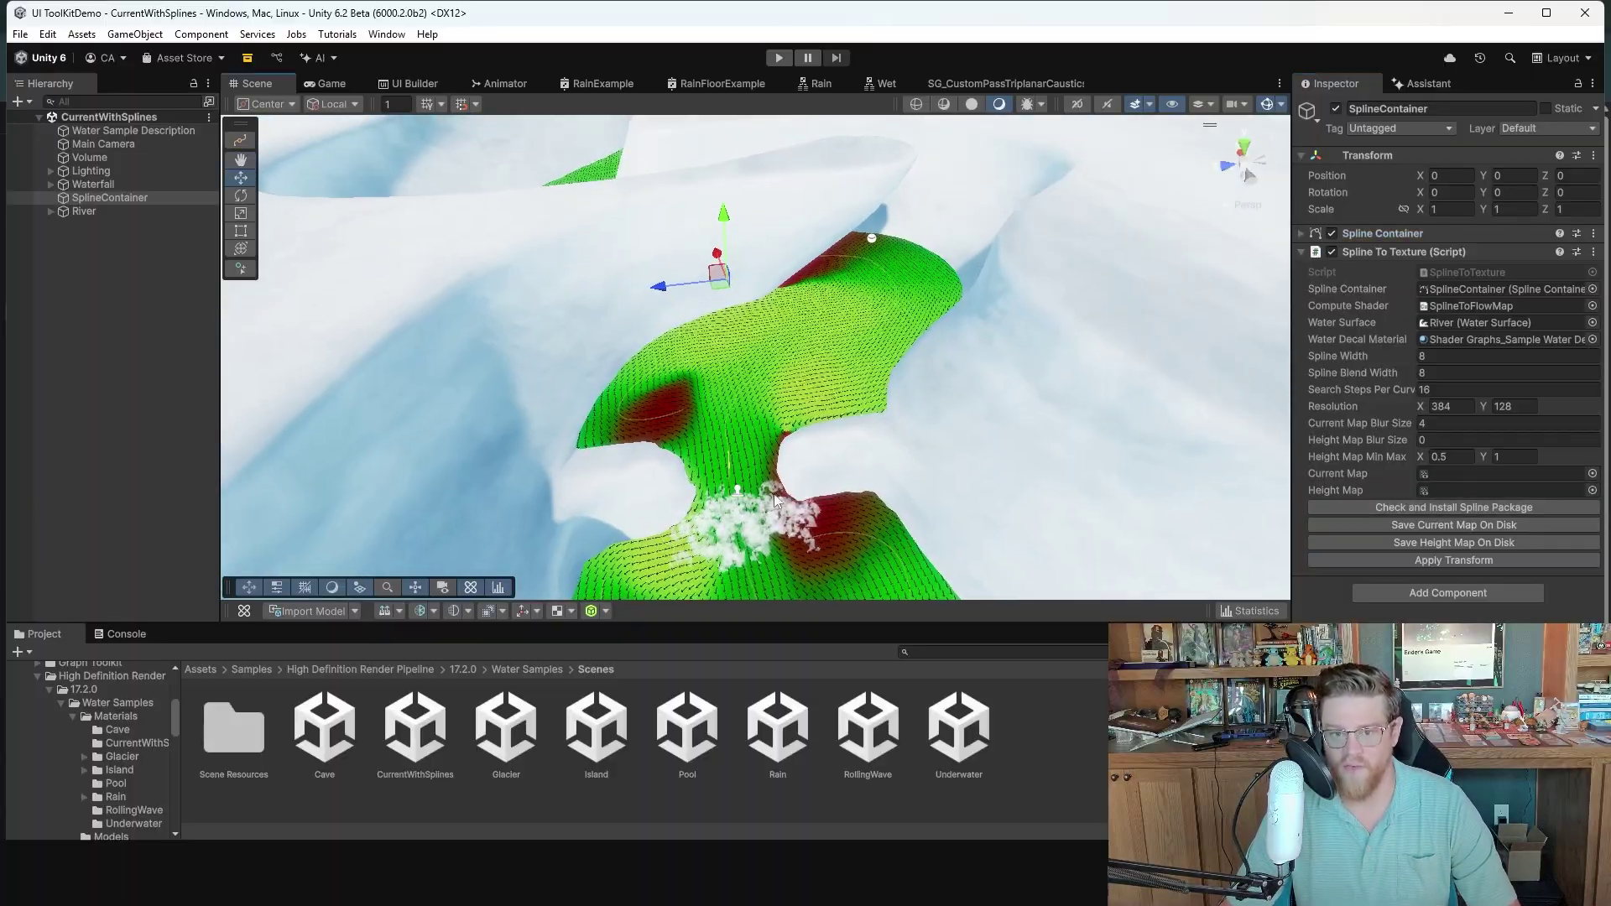
pyautogui.moveTo(775, 495); pyautogui.dragTo(778, 332, button='middle')
pyautogui.keyDown('alt'); pyautogui.moveTo(558, 301); pyautogui.dragTo(677, 329); pyautogui.keyUp('alt')
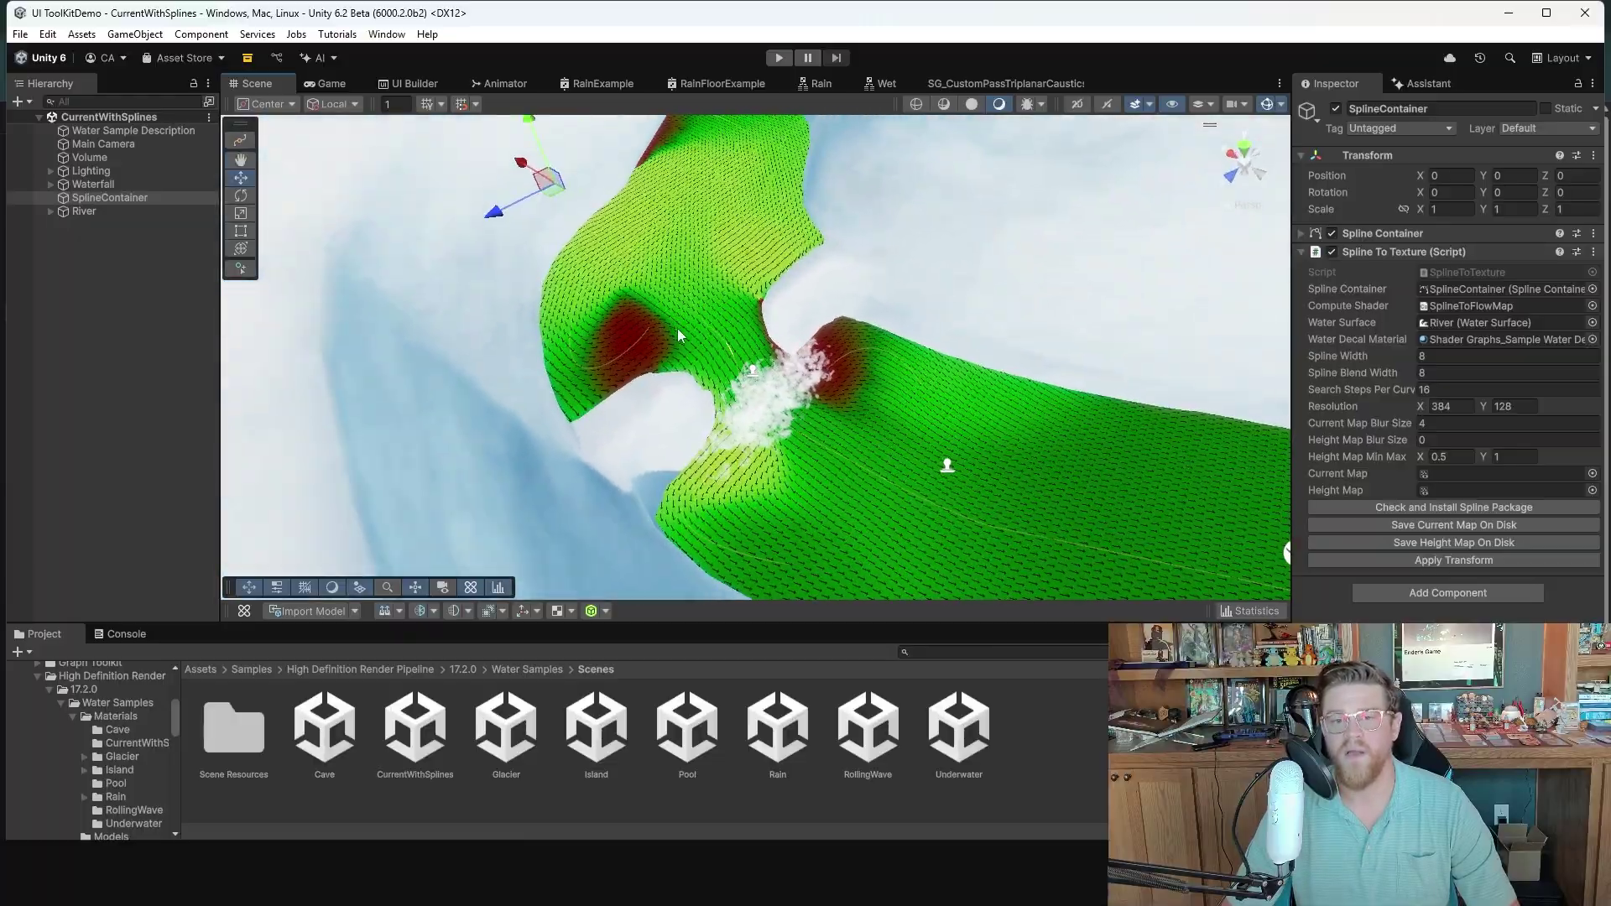
pyautogui.moveTo(678, 329); pyautogui.dragTo(714, 434, button='middle')
pyautogui.keyDown('alt'); pyautogui.moveTo(724, 369); pyautogui.dragTo(767, 364); pyautogui.keyUp('alt')
pyautogui.click(1300, 234)
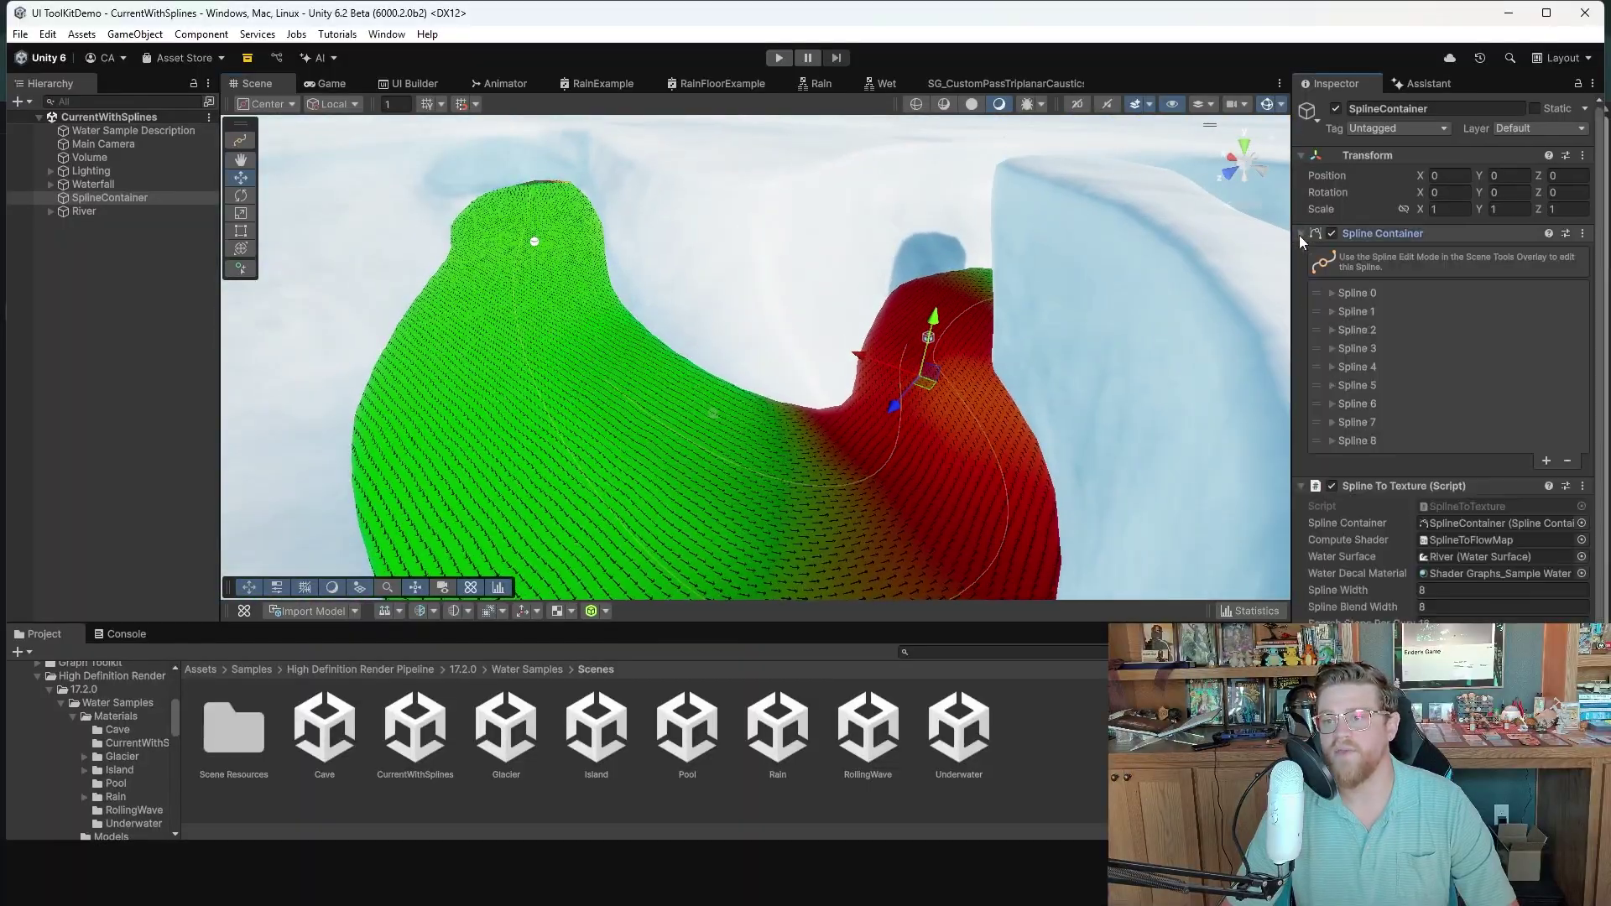
pyautogui.keyDown('alt'); pyautogui.moveTo(1150, 382); pyautogui.dragTo(1099, 384); pyautogui.keyUp('alt')
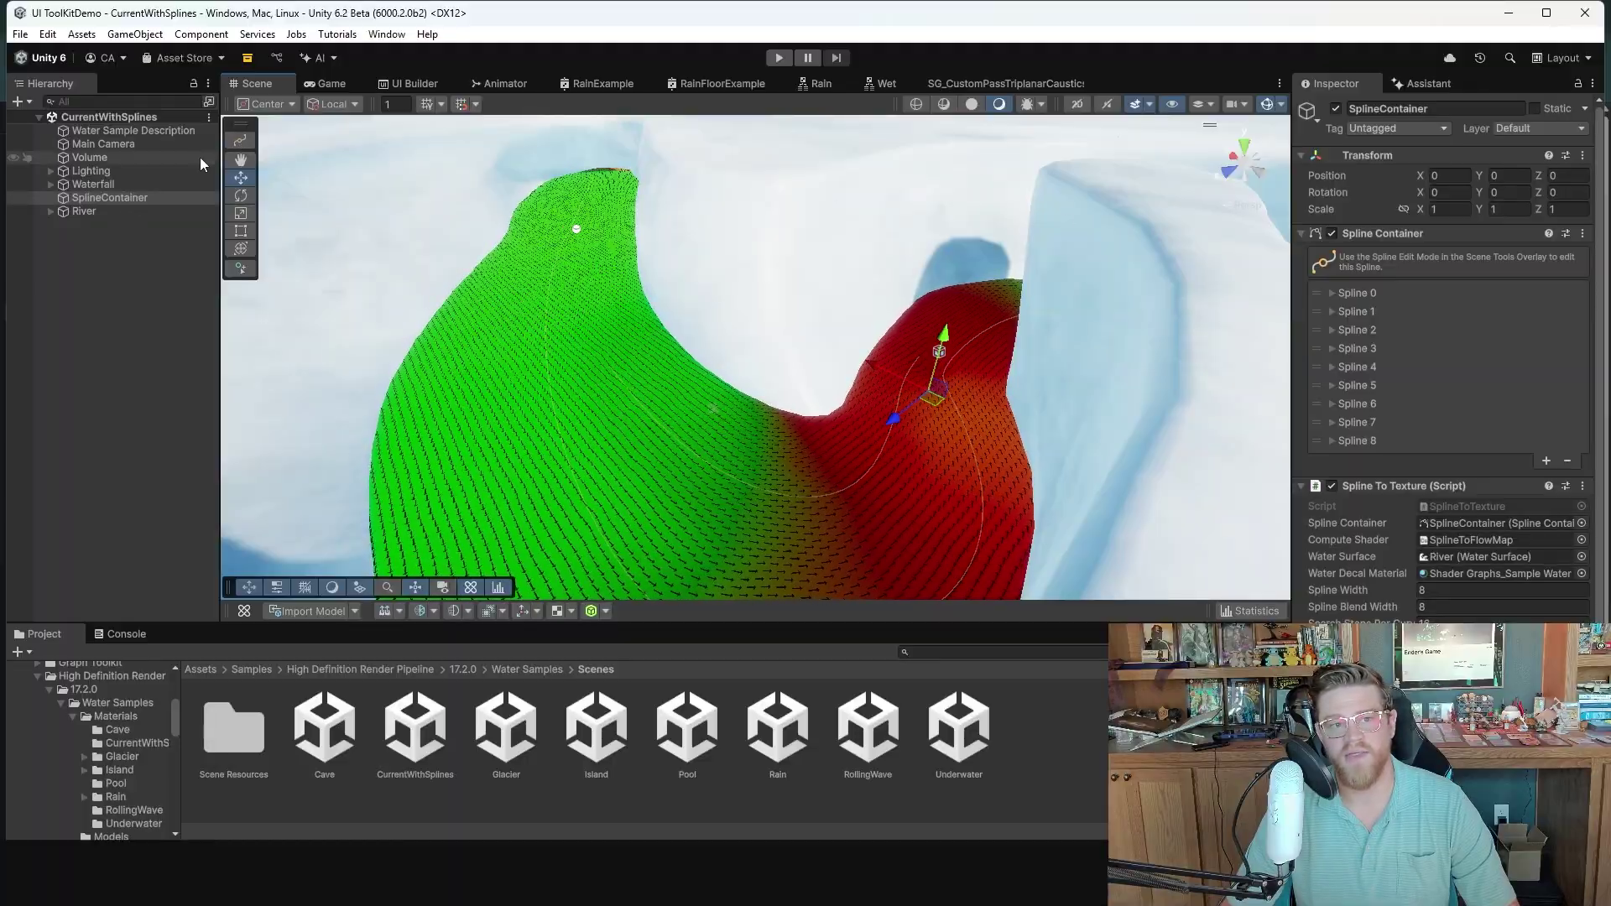
# - Try rotating Knot 1 of Spline 7 in spline edit mode and undo the rotation
pyautogui.click(240, 140)
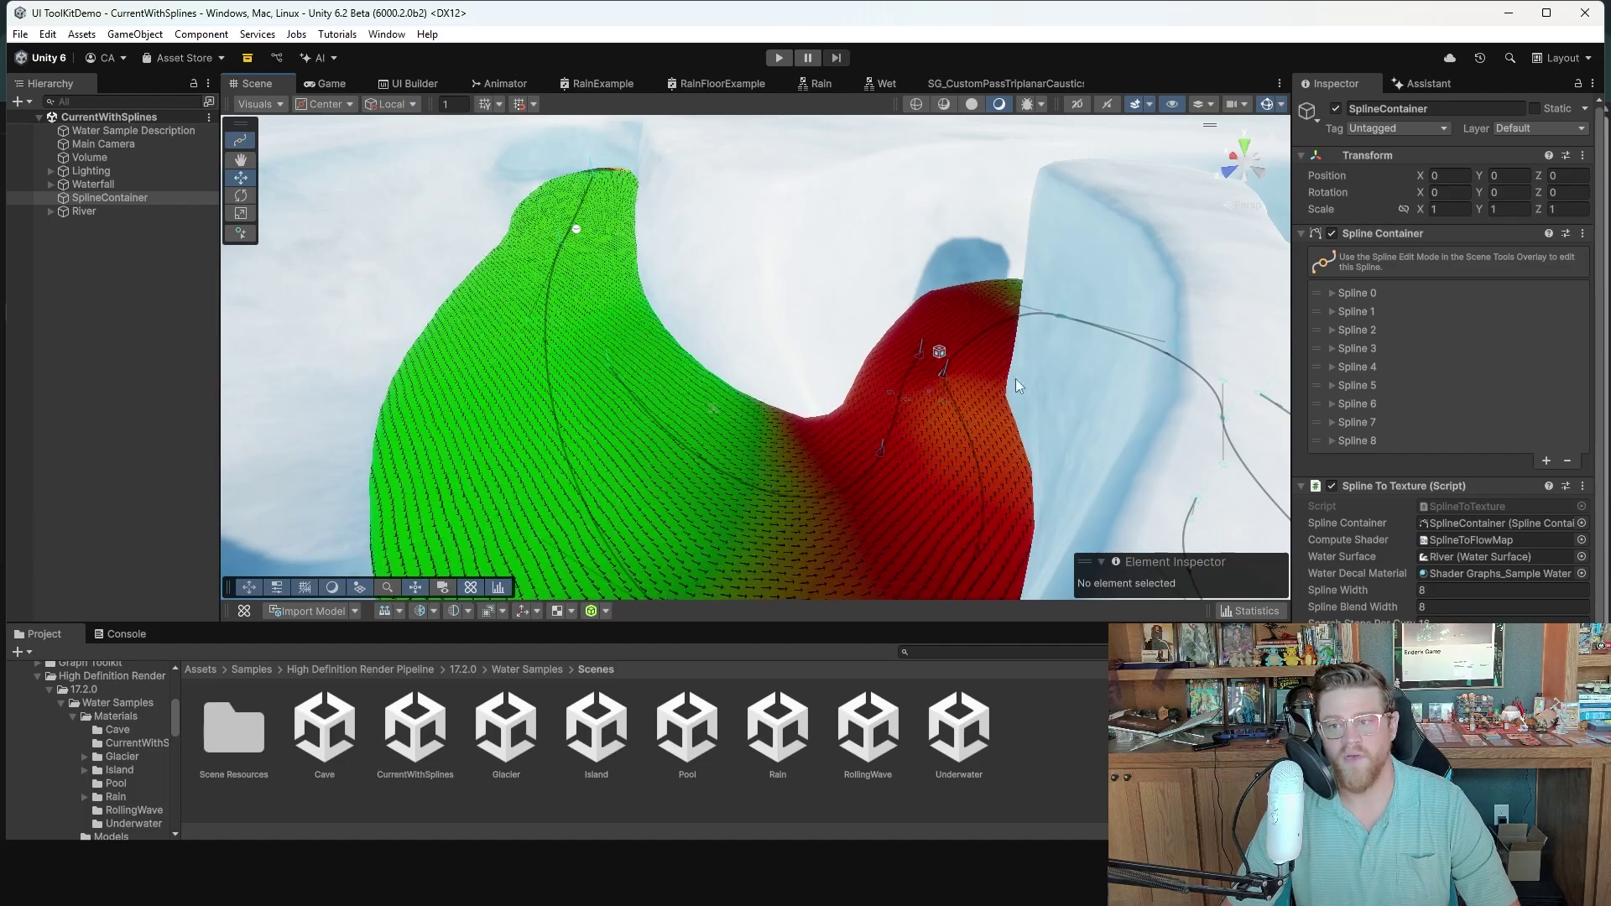
pyautogui.moveTo(1015, 380); pyautogui.dragTo(969, 354, button='middle')
pyautogui.keyDown('alt'); pyautogui.moveTo(604, 377); pyautogui.dragTo(796, 427); pyautogui.keyUp('alt')
pyautogui.click(867, 430)
pyautogui.press('e')
pyautogui.moveTo(870, 482); pyautogui.dragTo(917, 519)
pyautogui.hotkey('ctrl', 'z')
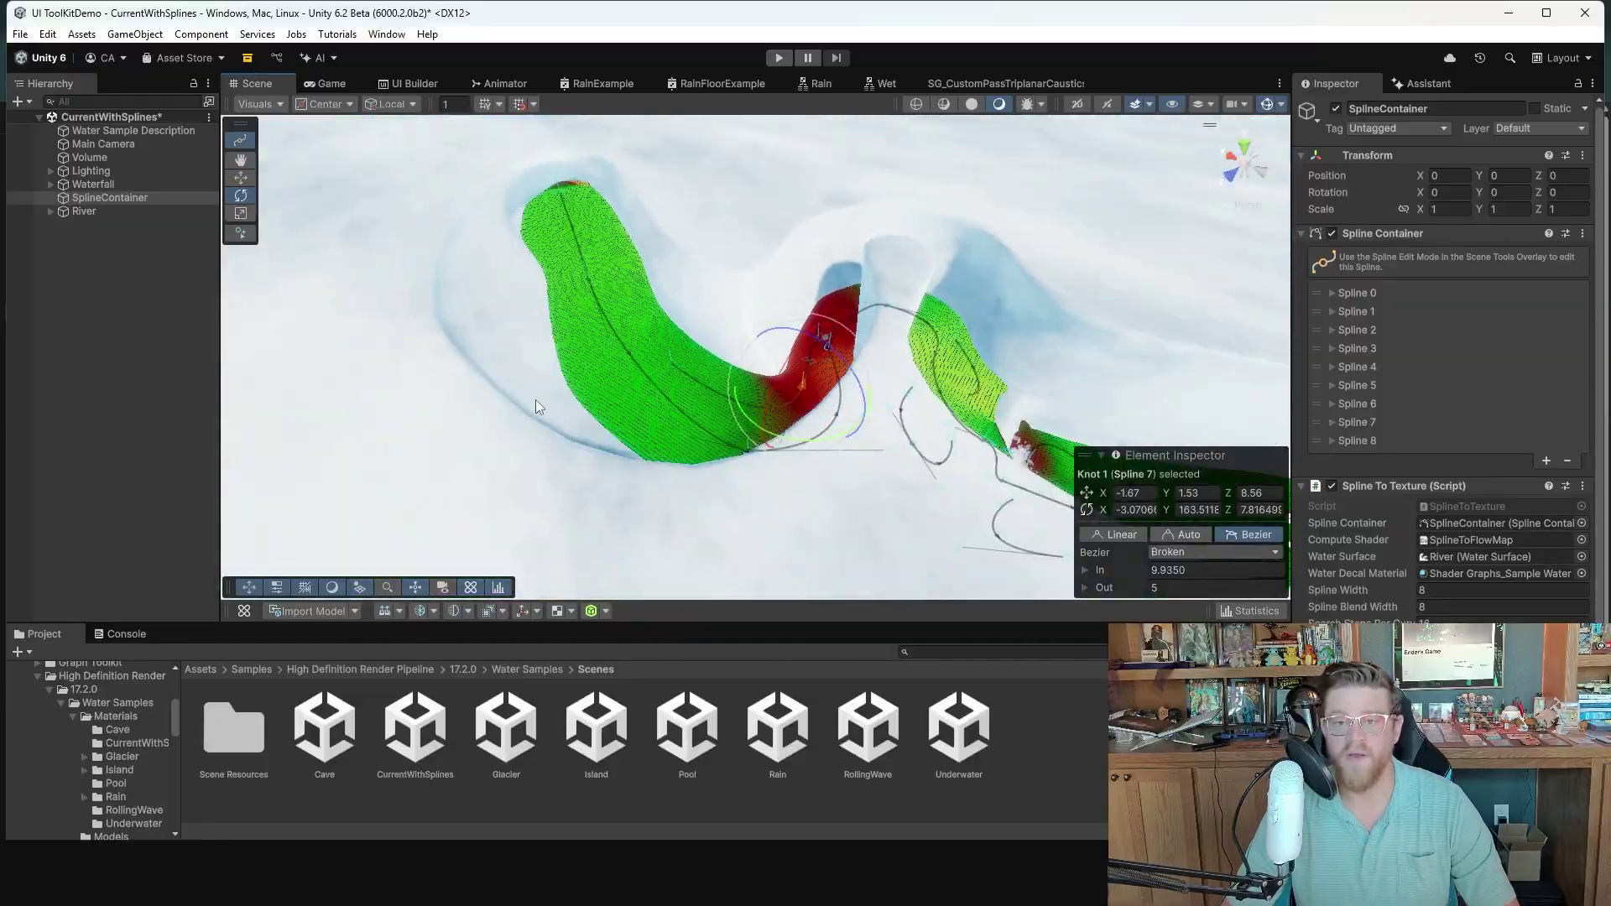
# - Select the River object and set its Water Surface Debug Mode to None under Miscellaneous, with the other sections collapsed
pyautogui.keyDown('alt'); pyautogui.moveTo(1053, 529); pyautogui.dragTo(849, 426); pyautogui.keyUp('alt')
pyautogui.scroll(6, 840, 453)
pyautogui.keyDown('alt'); pyautogui.moveTo(813, 500); pyautogui.dragTo(758, 442); pyautogui.keyUp('alt')
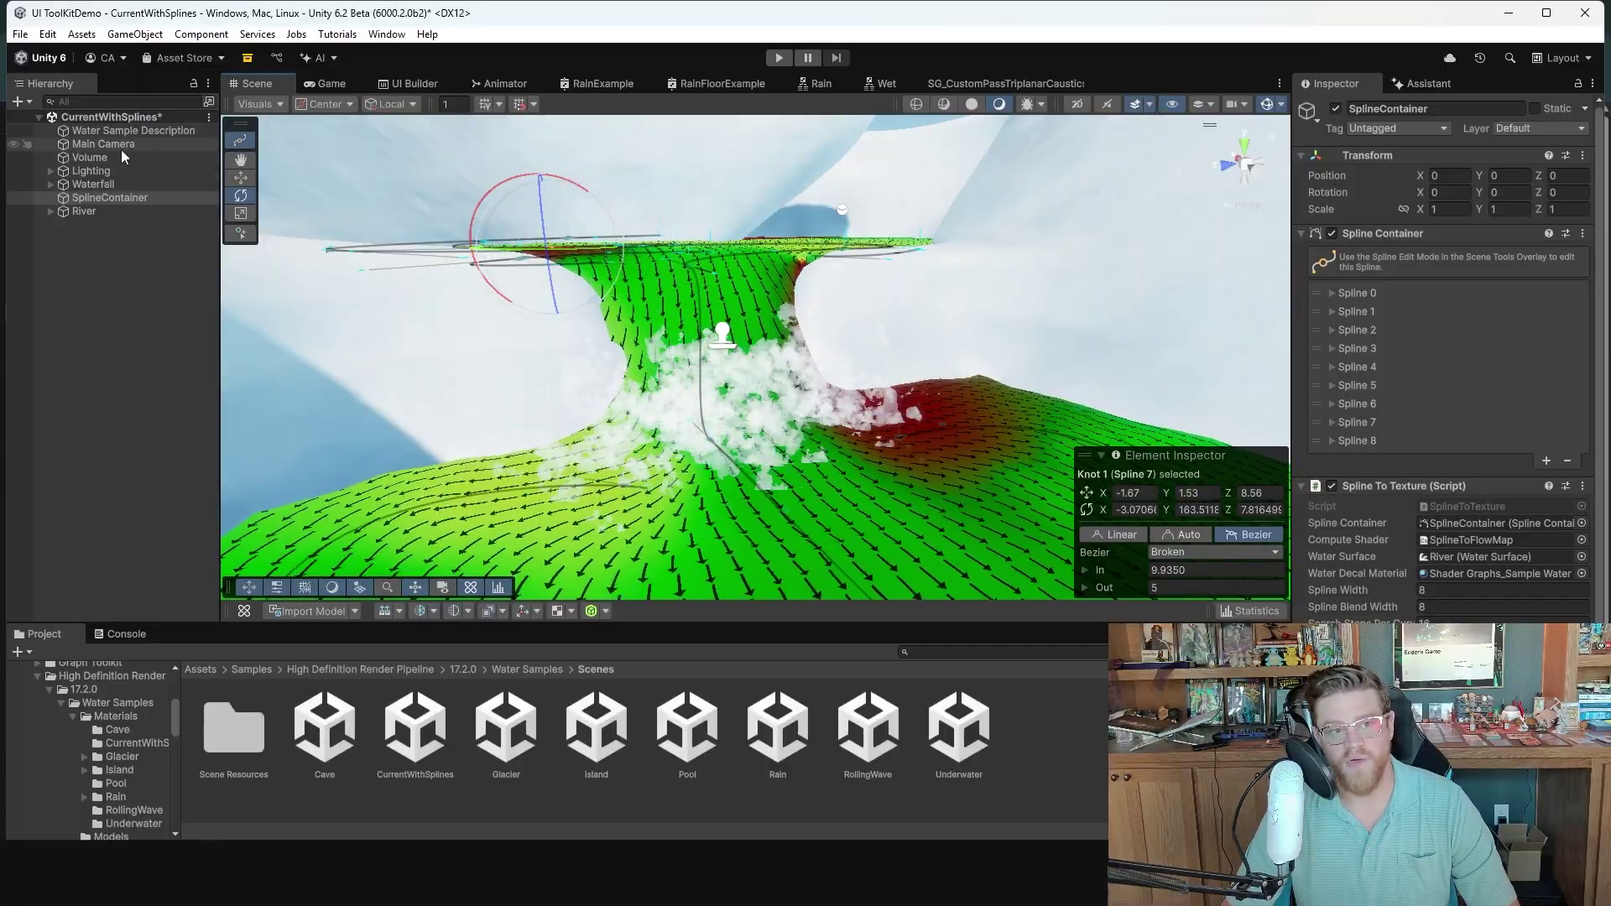
pyautogui.click(97, 212)
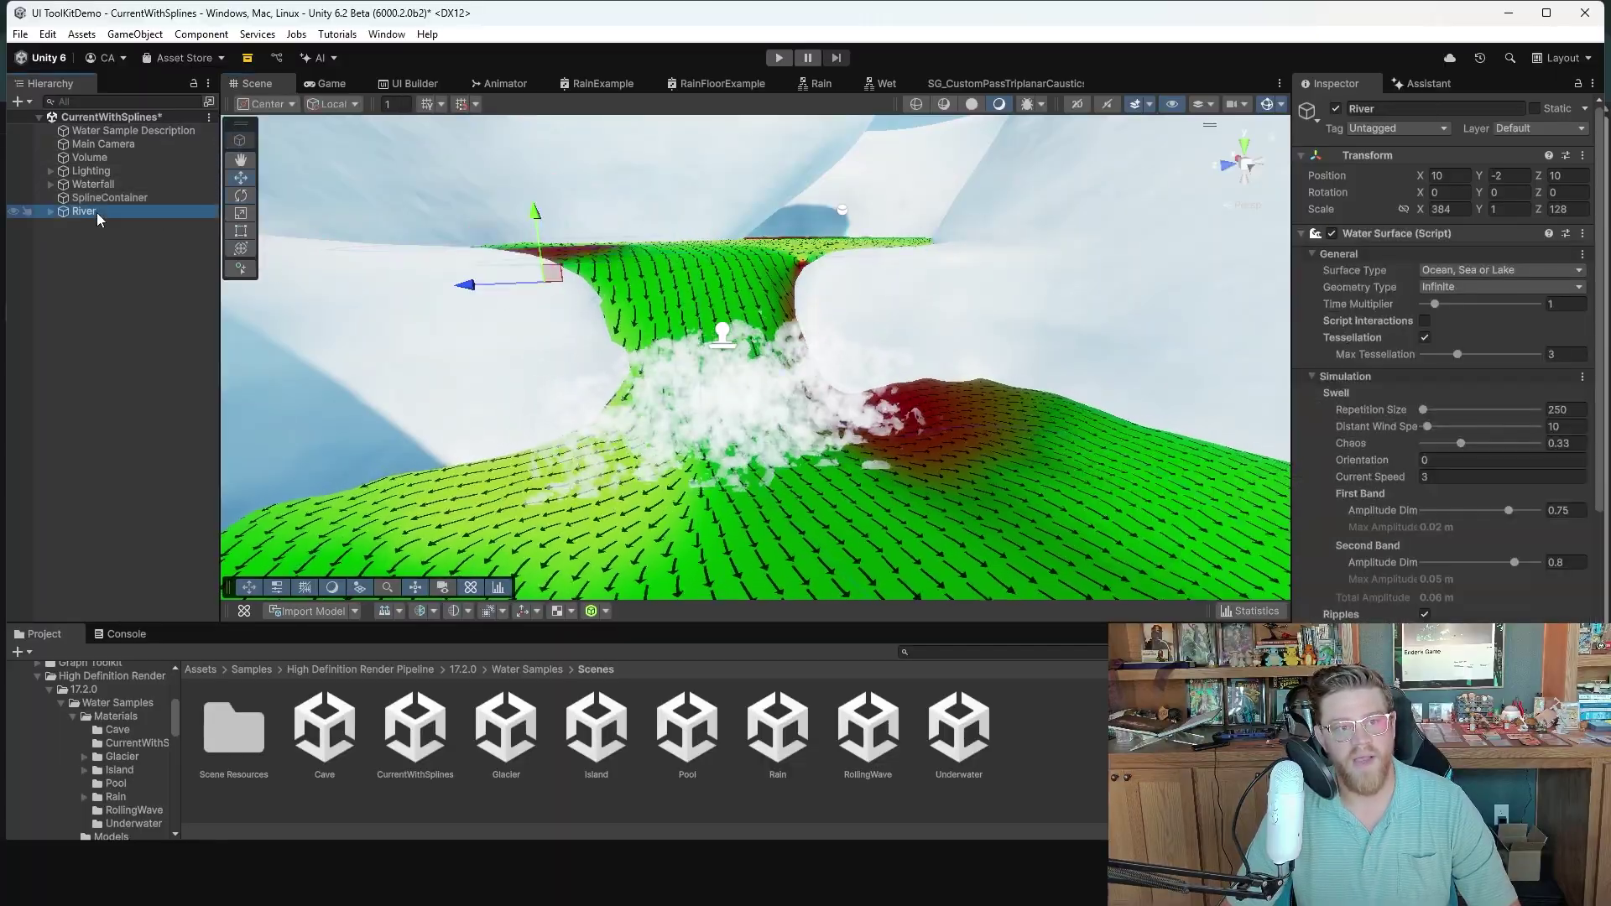
pyautogui.click(1310, 377)
pyautogui.click(1309, 255)
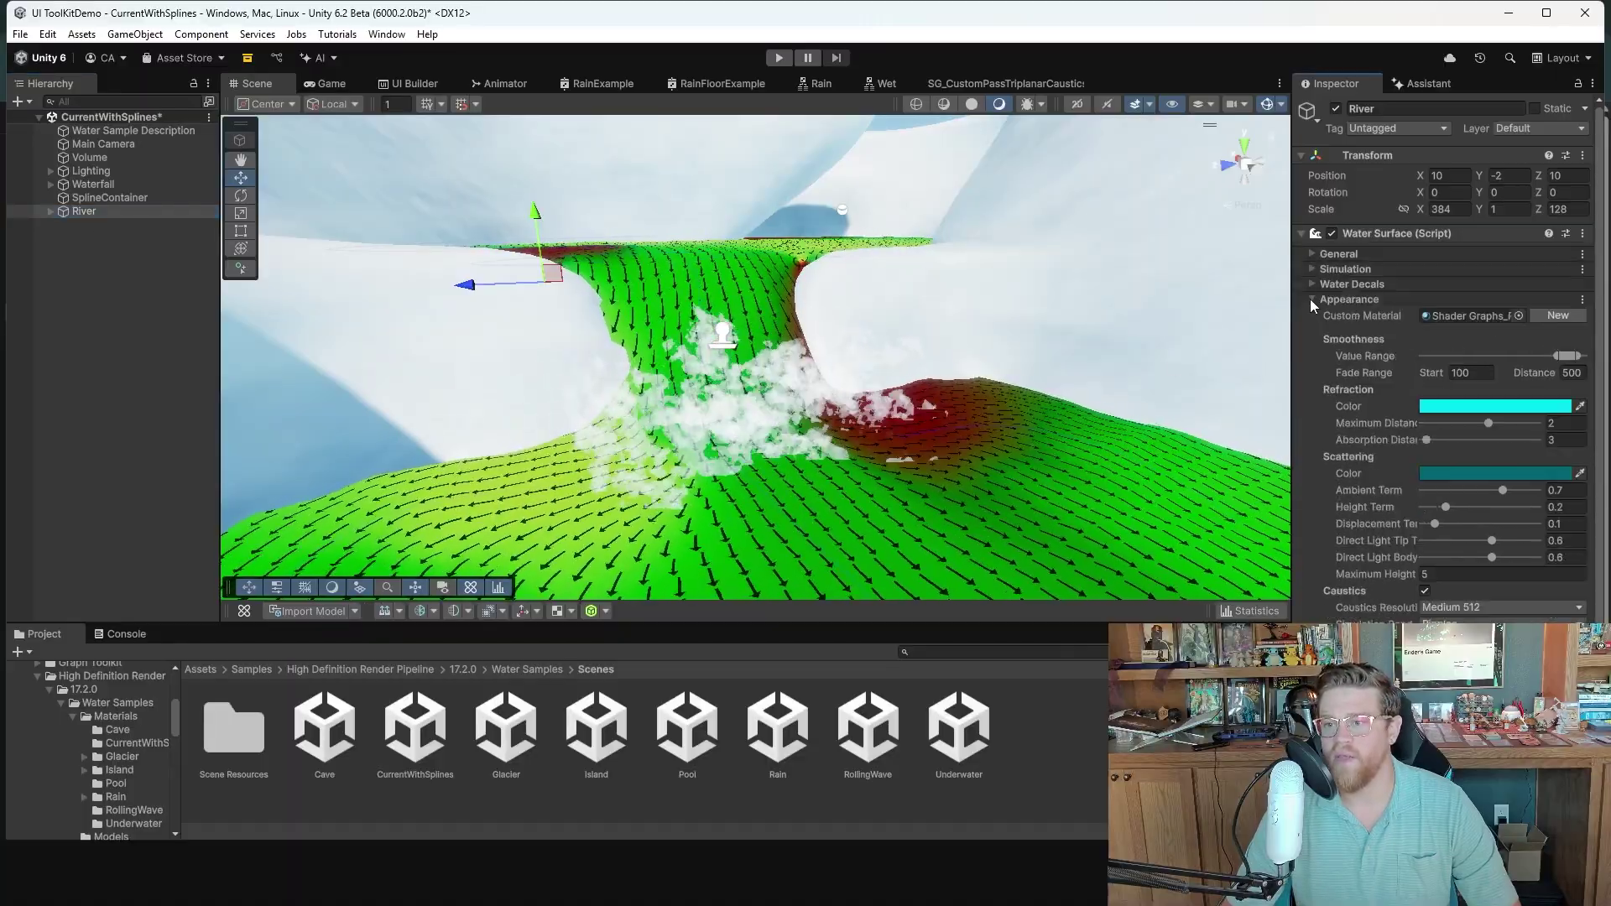
pyautogui.click(1310, 298)
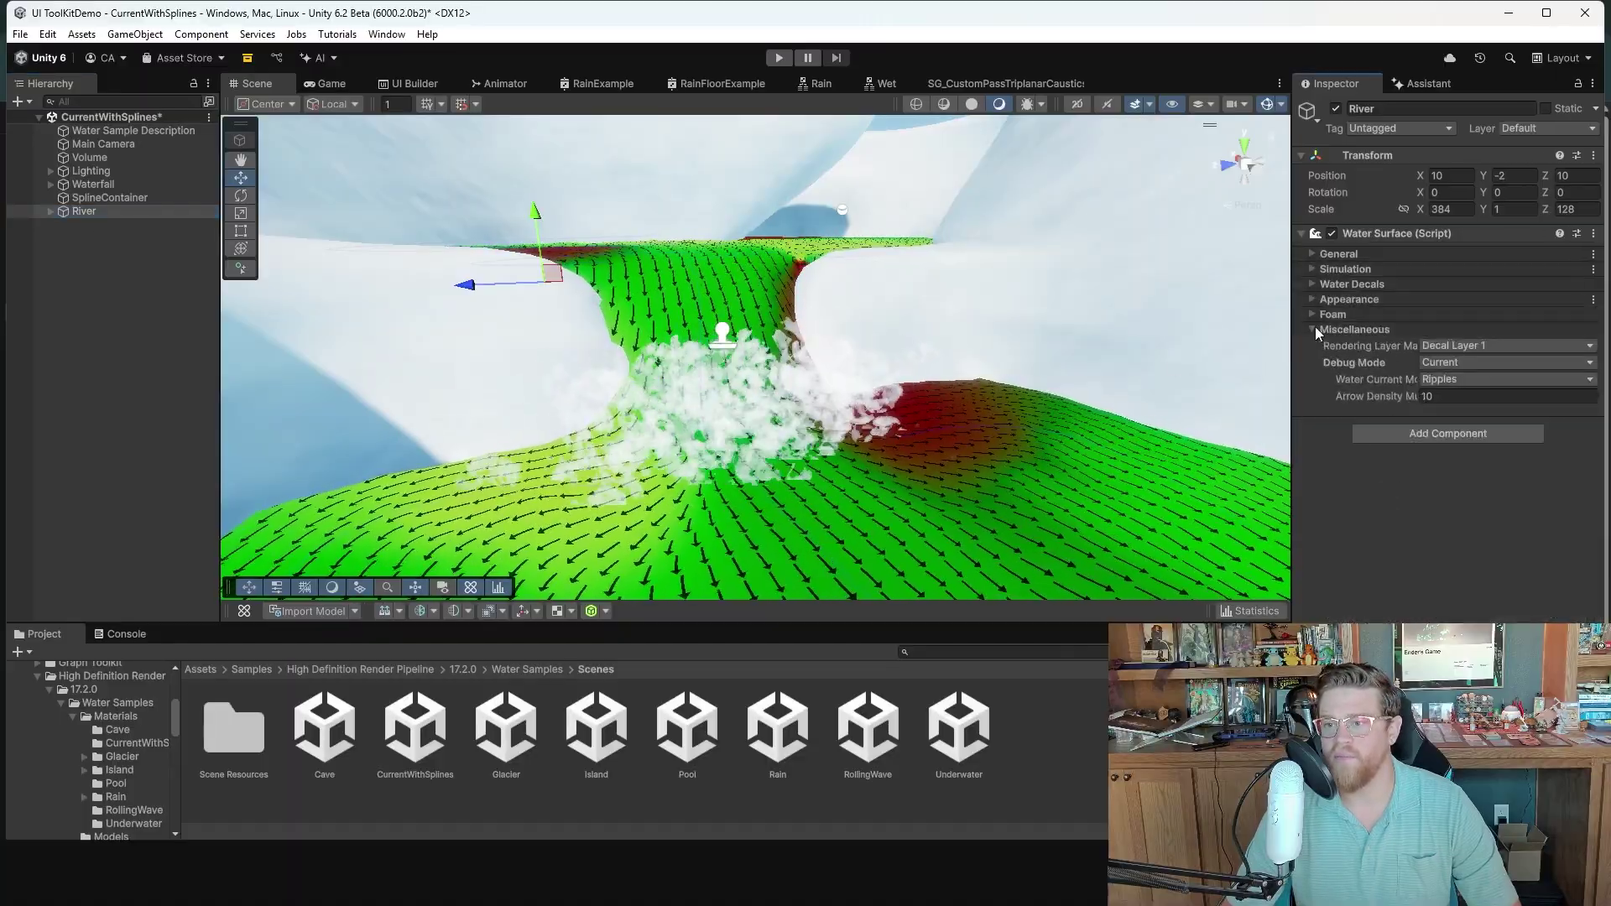
pyautogui.click(1463, 366)
pyautogui.click(1474, 386)
# - Examine the normally rendered waterfall, foam and river surface from several angles and distances
pyautogui.keyDown('alt'); pyautogui.moveTo(888, 322); pyautogui.dragTo(918, 321); pyautogui.keyUp('alt')
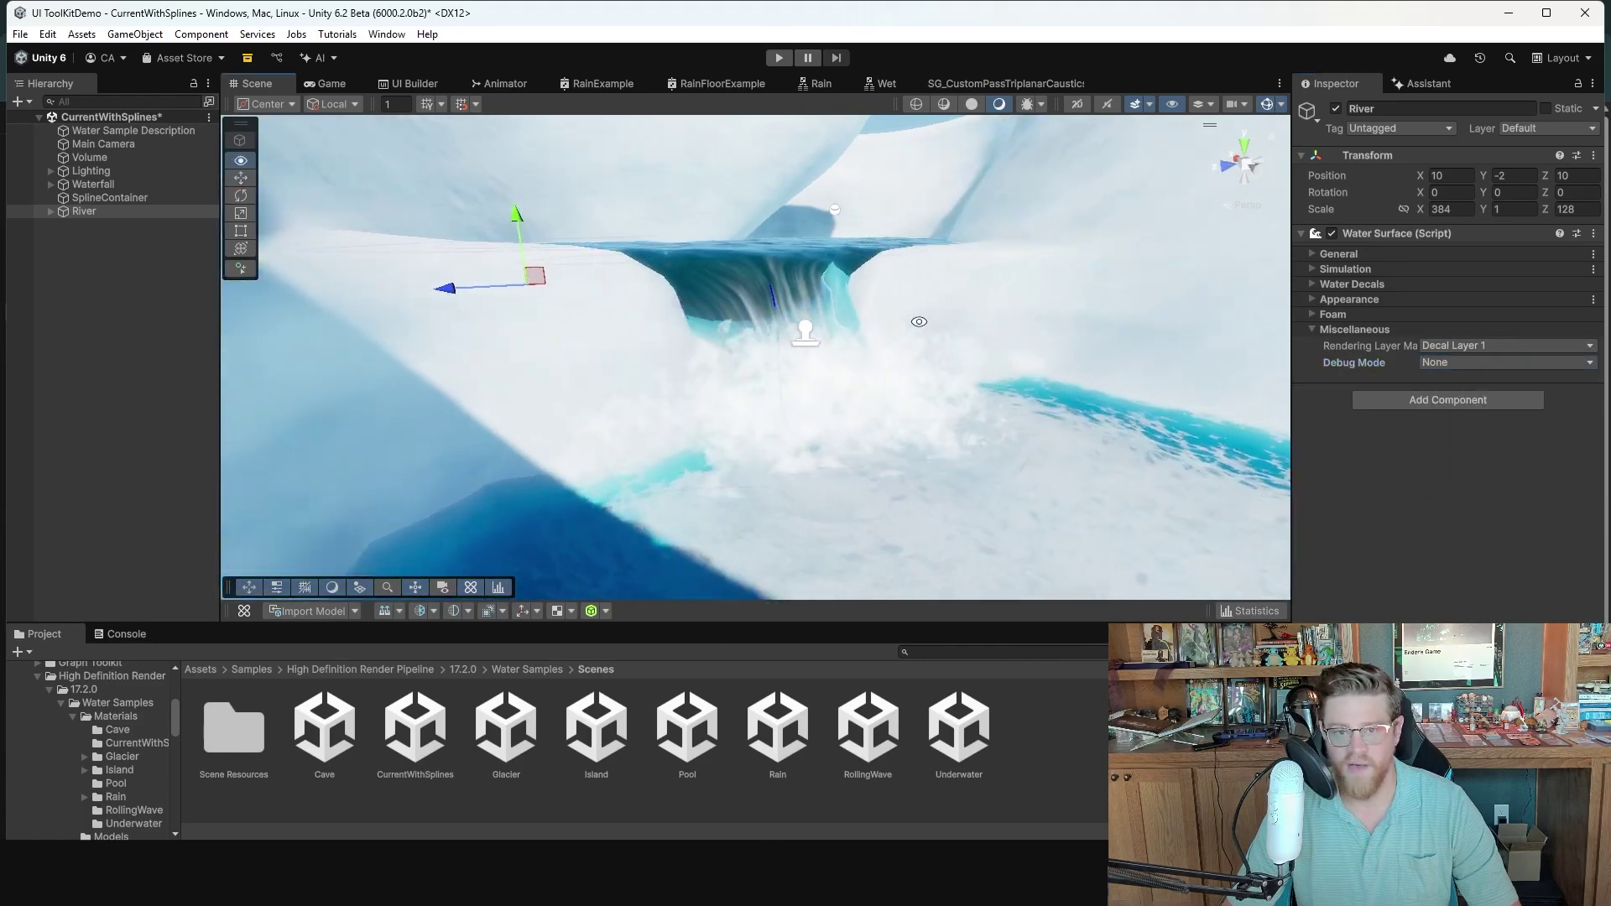
pyautogui.moveTo(914, 324); pyautogui.dragTo(934, 348, button='middle')
pyautogui.keyDown('alt'); pyautogui.moveTo(938, 355); pyautogui.dragTo(965, 391, button='right'); pyautogui.keyUp('alt')
pyautogui.keyDown('alt'); pyautogui.moveTo(906, 348); pyautogui.dragTo(844, 424); pyautogui.keyUp('alt')
pyautogui.moveTo(905, 472); pyautogui.dragTo(893, 436, button='middle')
pyautogui.keyDown('alt'); pyautogui.moveTo(893, 436); pyautogui.dragTo(833, 428, button='right'); pyautogui.keyUp('alt')
pyautogui.moveTo(832, 428); pyautogui.dragTo(752, 361, button='middle')
pyautogui.keyDown('alt'); pyautogui.moveTo(772, 389); pyautogui.dragTo(691, 403); pyautogui.keyUp('alt')
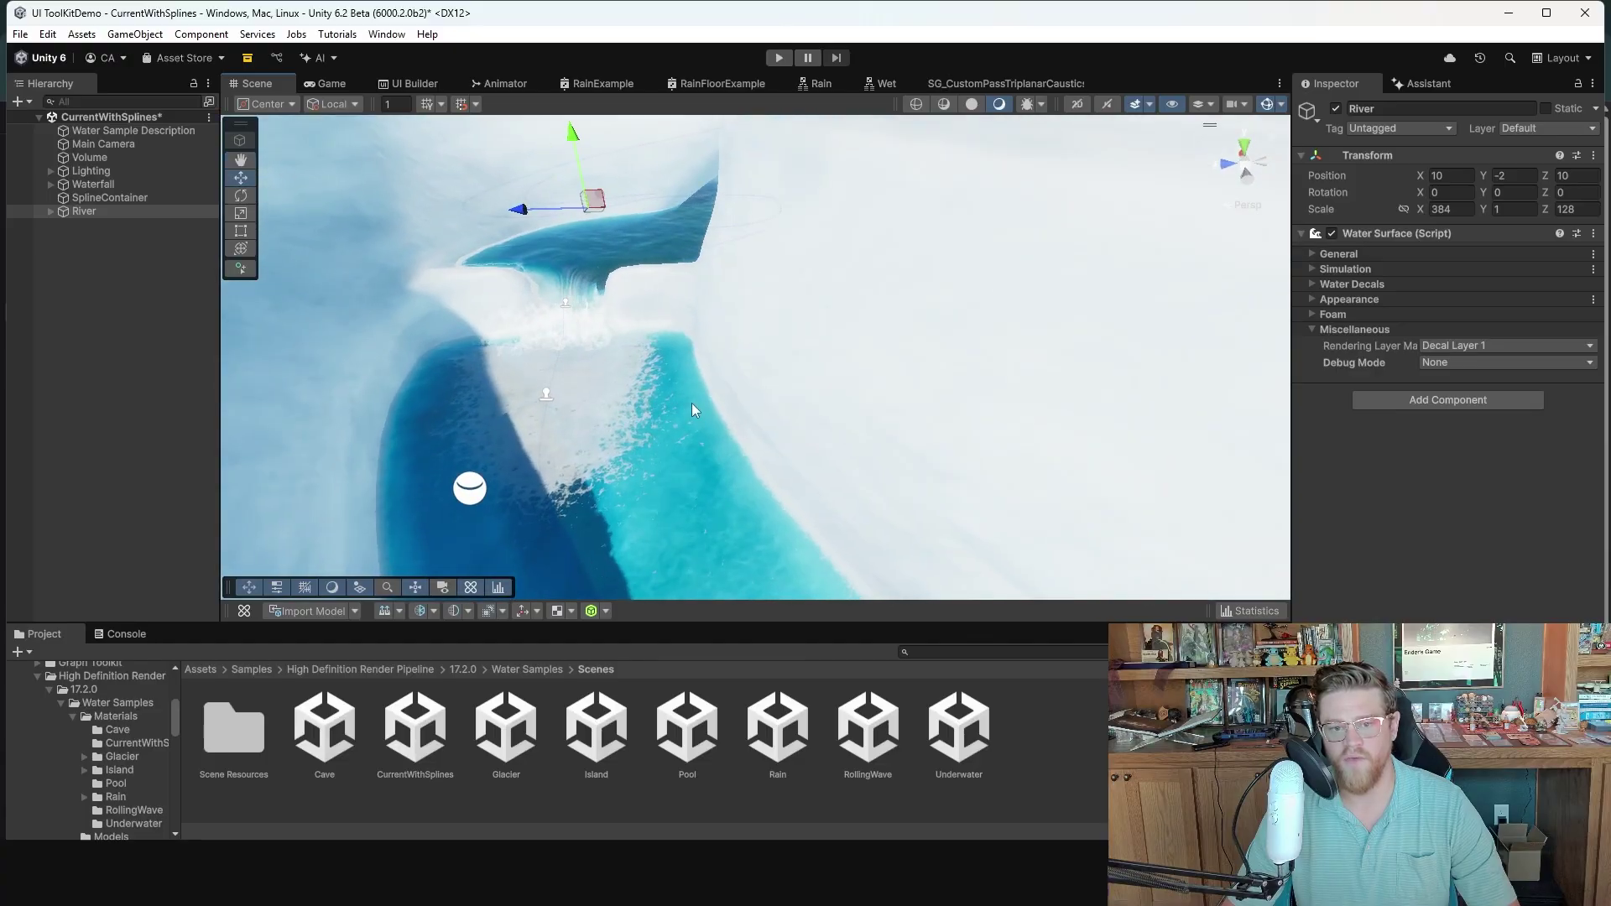
pyautogui.moveTo(696, 411); pyautogui.dragTo(694, 304, button='middle')
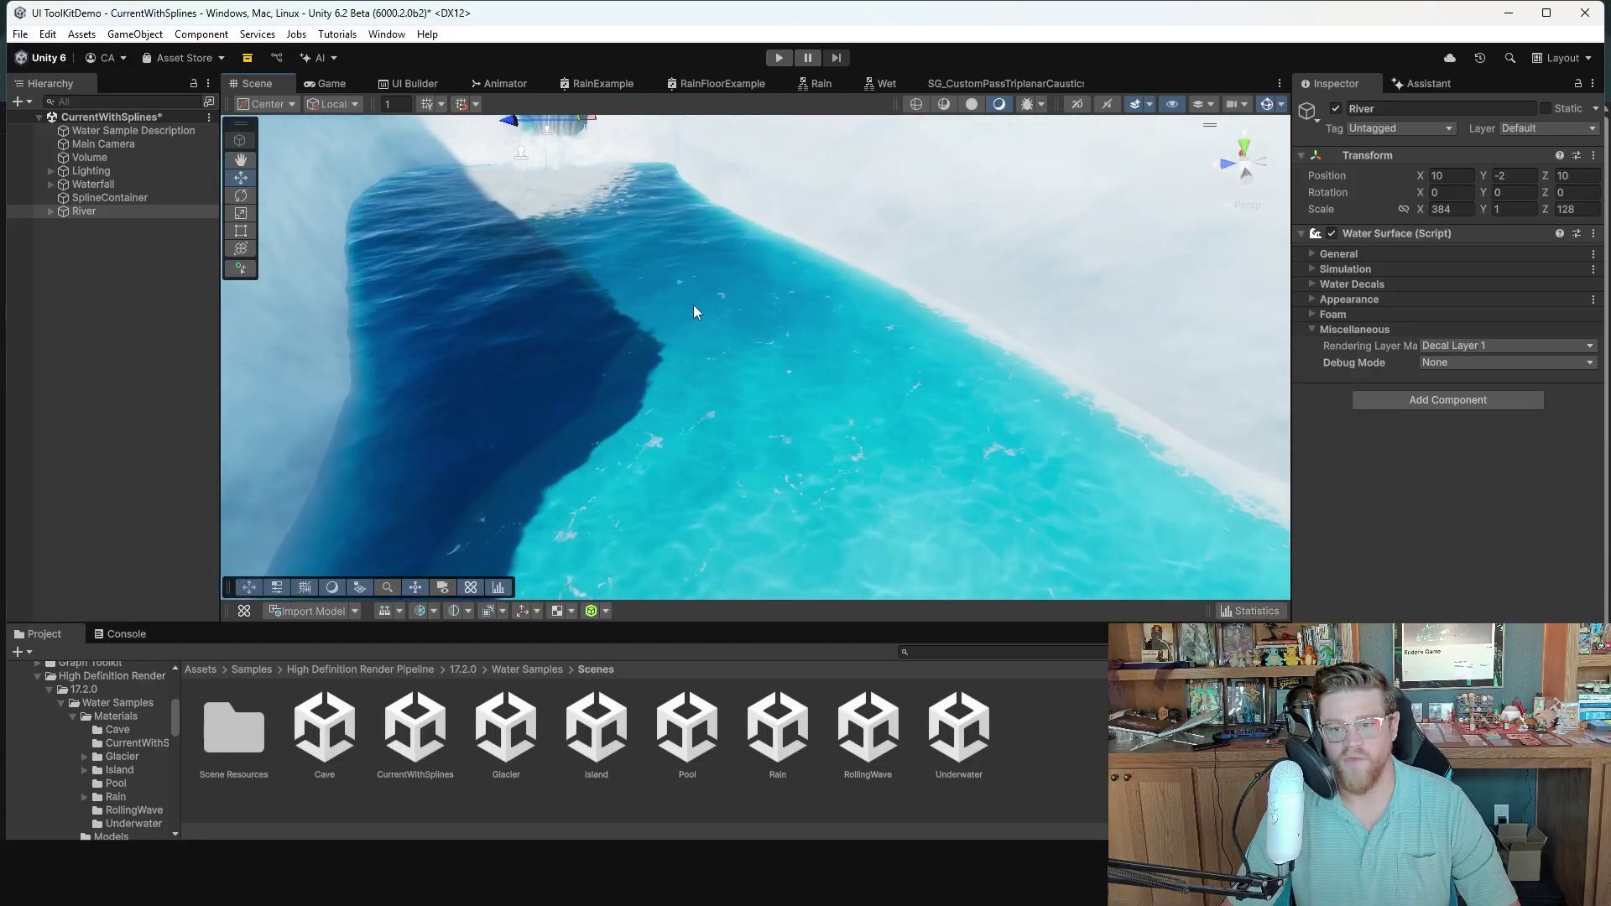
pyautogui.keyDown('alt'); pyautogui.moveTo(698, 280); pyautogui.dragTo(690, 260); pyautogui.keyUp('alt')
pyautogui.moveTo(692, 260); pyautogui.dragTo(693, 339, button='middle')
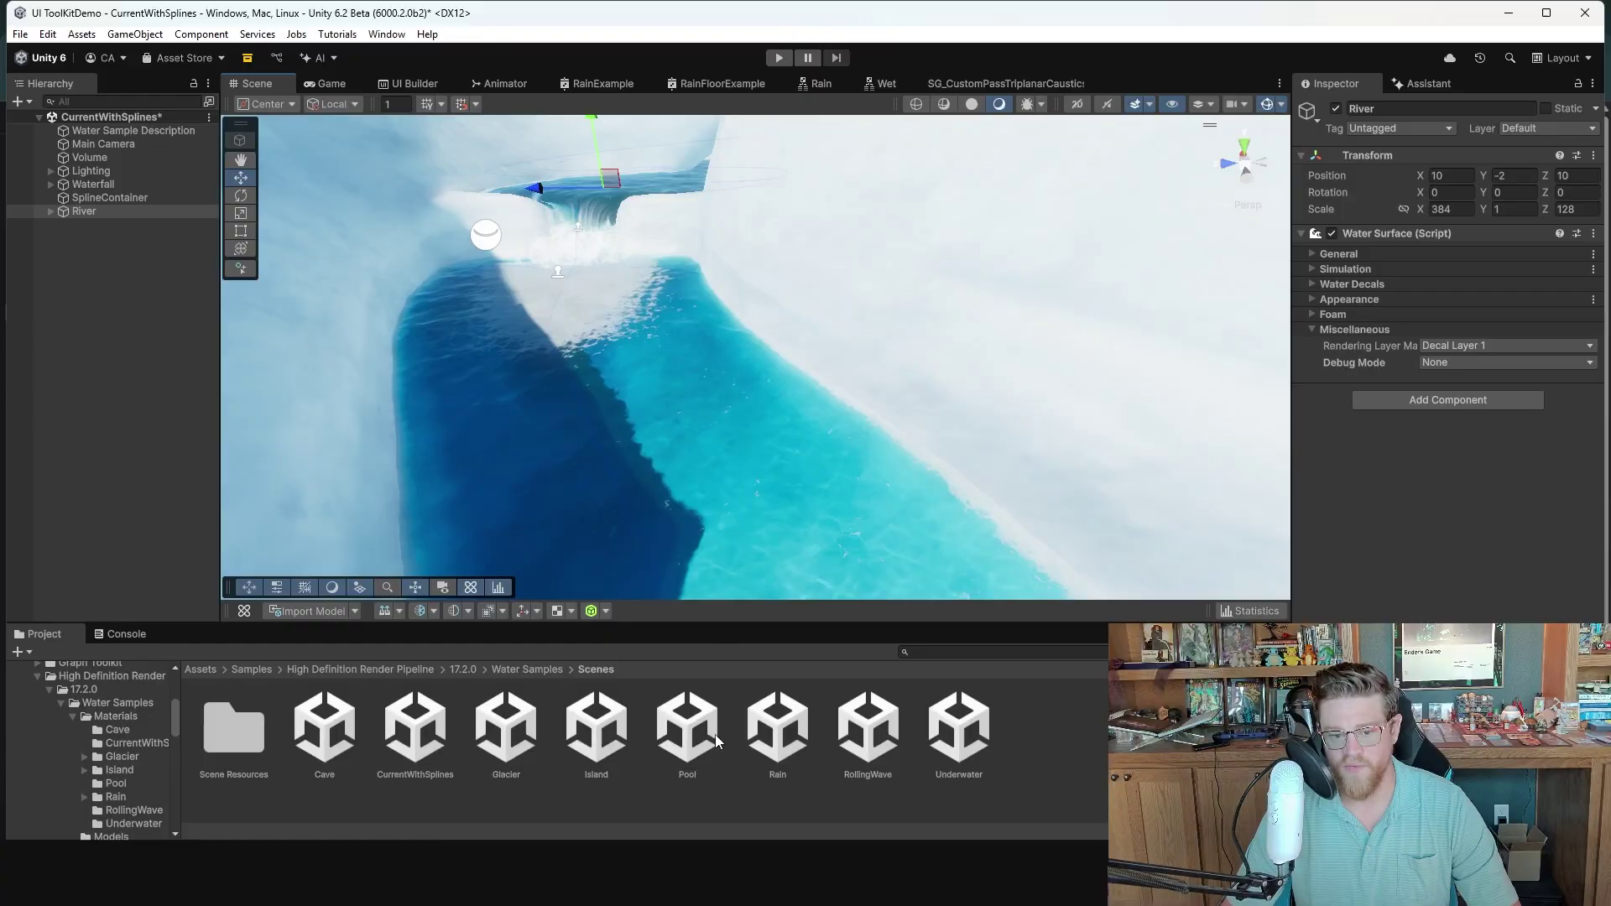
# - Open the Rain sample scene without saving the changes to CurrentWithSplines
pyautogui.doubleClick(778, 727)
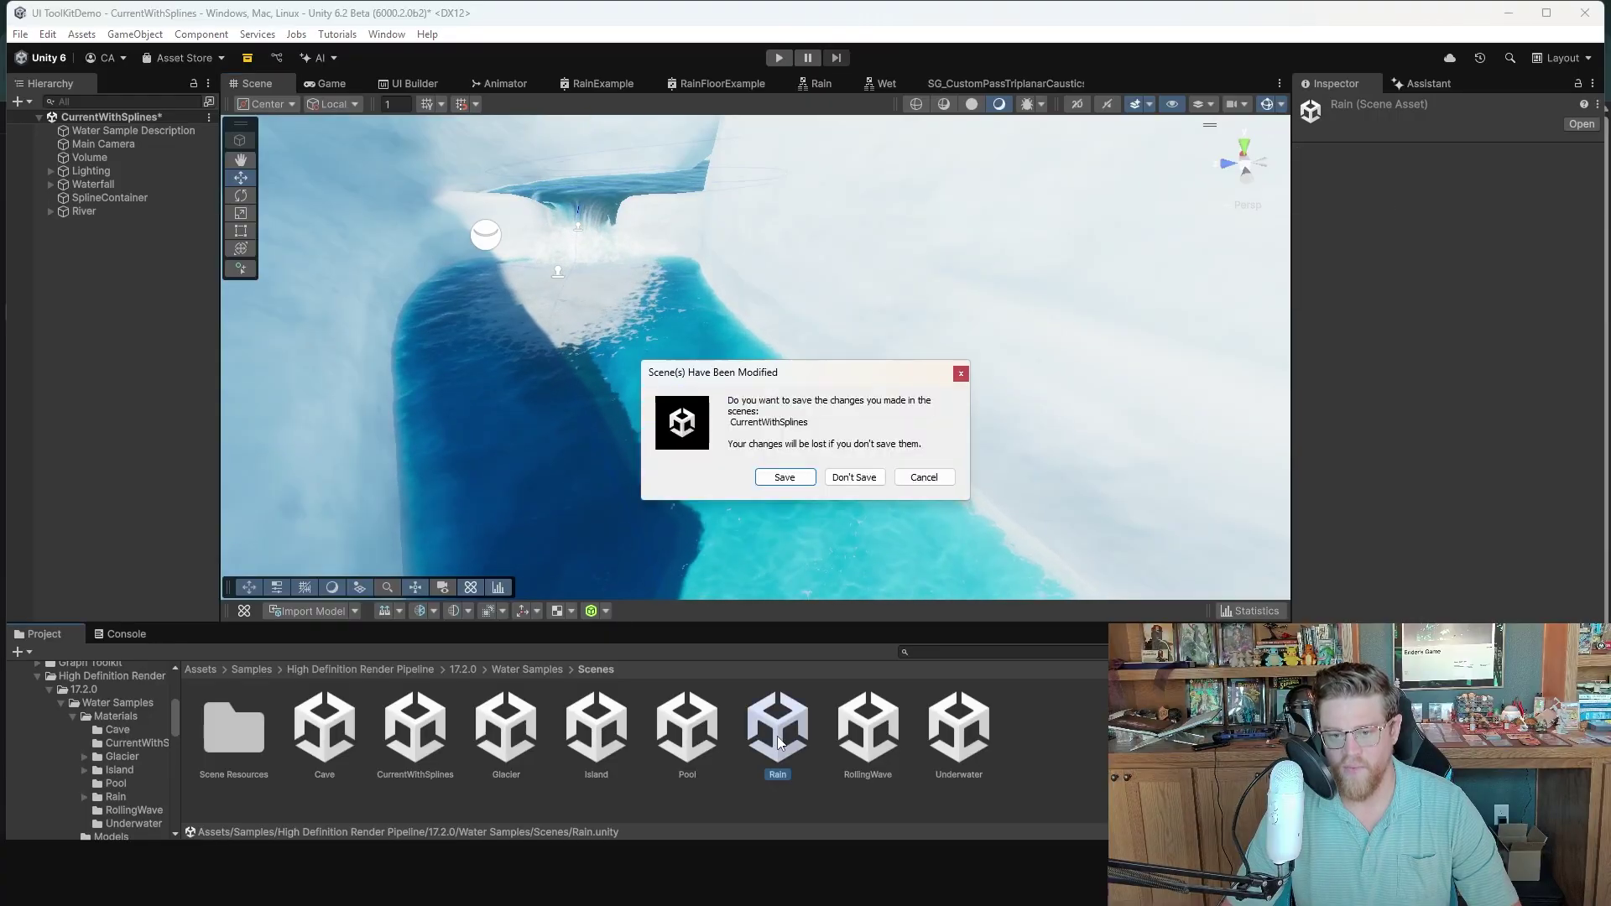
pyautogui.click(855, 477)
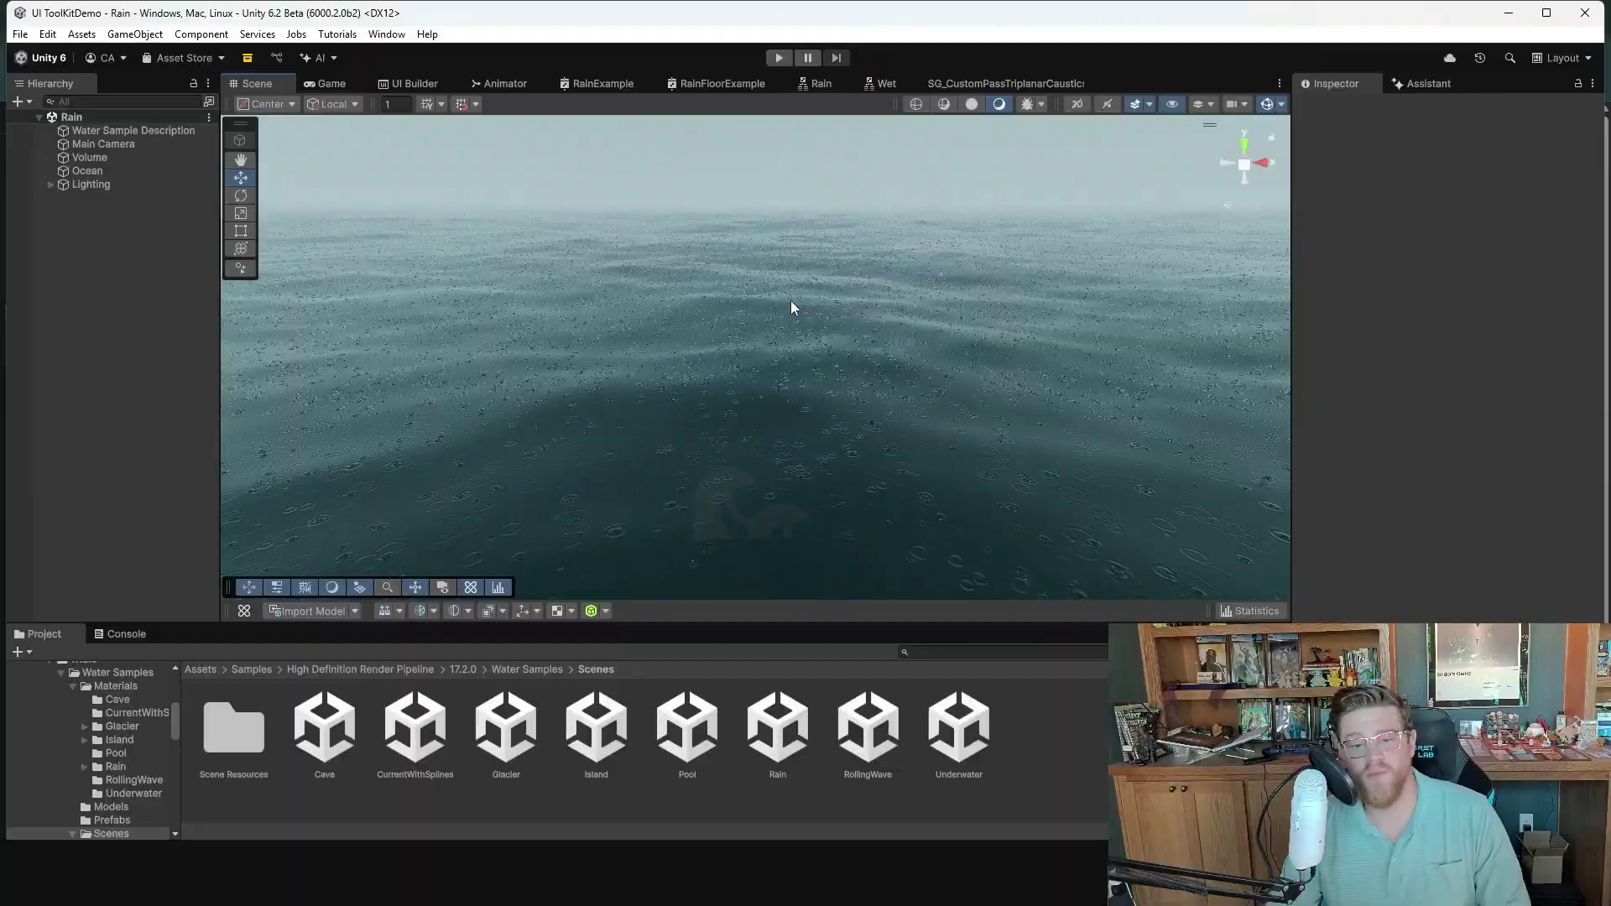
# - Examine the Rain scene's ocean from above and below the surface, including the raindrop ripples up close
pyautogui.scroll(-3, 759, 289)
pyautogui.scroll(2, 758, 288)
pyautogui.scroll(2, 758, 287)
pyautogui.moveTo(758, 288); pyautogui.dragTo(734, 360, button='right')
pyautogui.press('w')
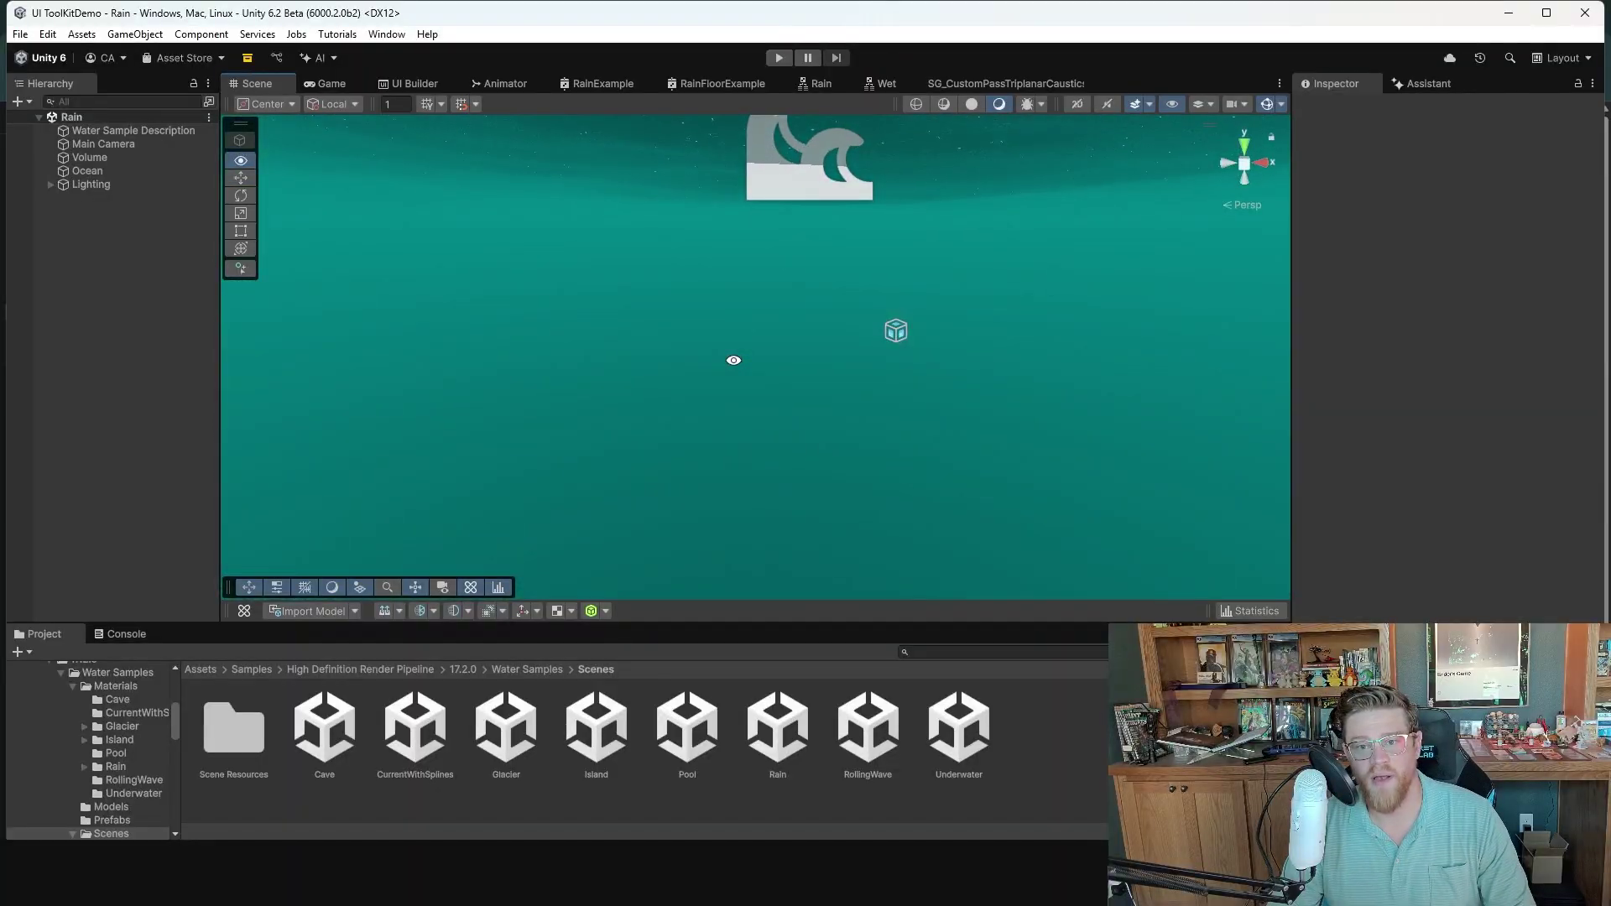
pyautogui.moveTo(734, 360)
pyautogui.keyDown('alt'); pyautogui.mouseDown()
pyautogui.moveTo(719, 363)
pyautogui.moveTo(736, 361)
pyautogui.mouseUp(); pyautogui.keyUp('alt')
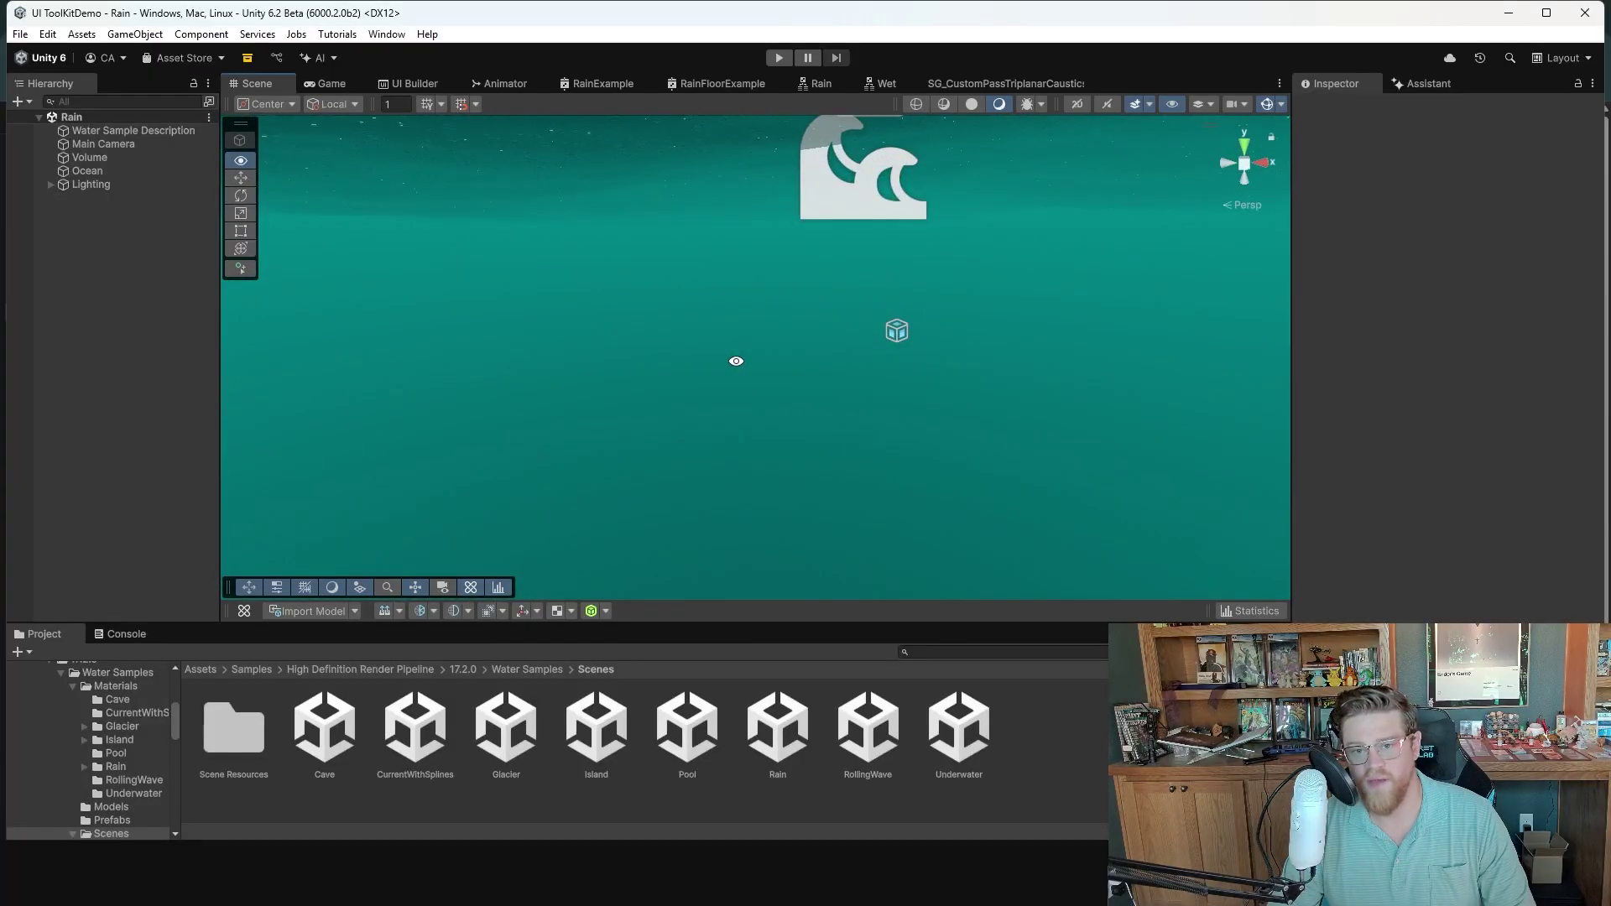
pyautogui.moveTo(736, 361); pyautogui.dragTo(721, 363, button='right')
pyautogui.press('s')
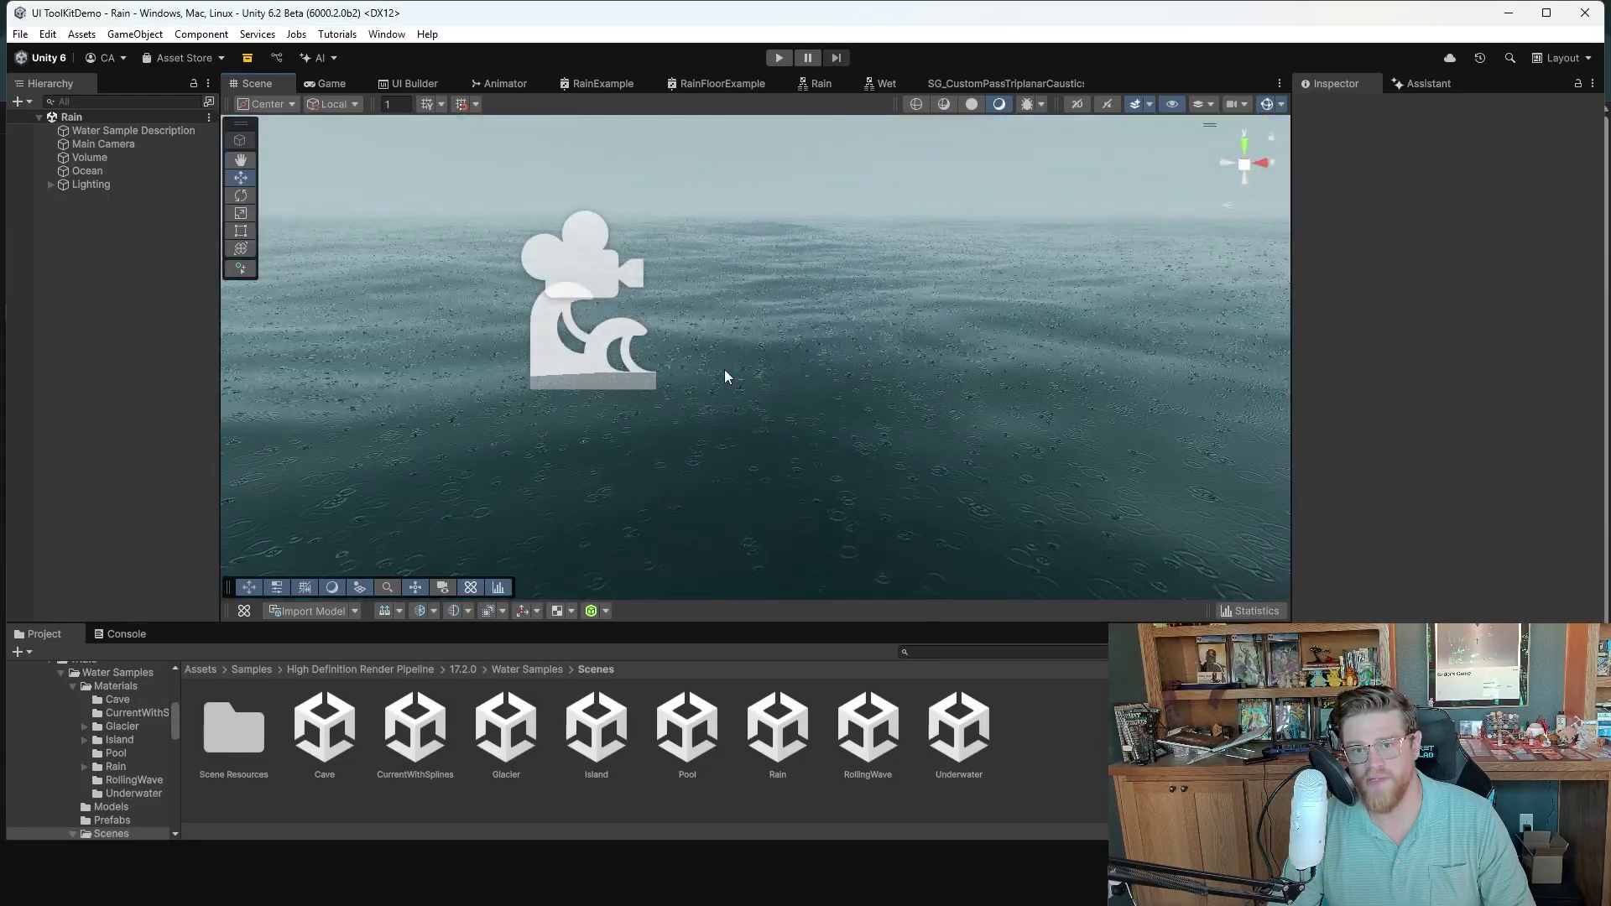
pyautogui.moveTo(809, 416); pyautogui.dragTo(798, 404, button='middle')
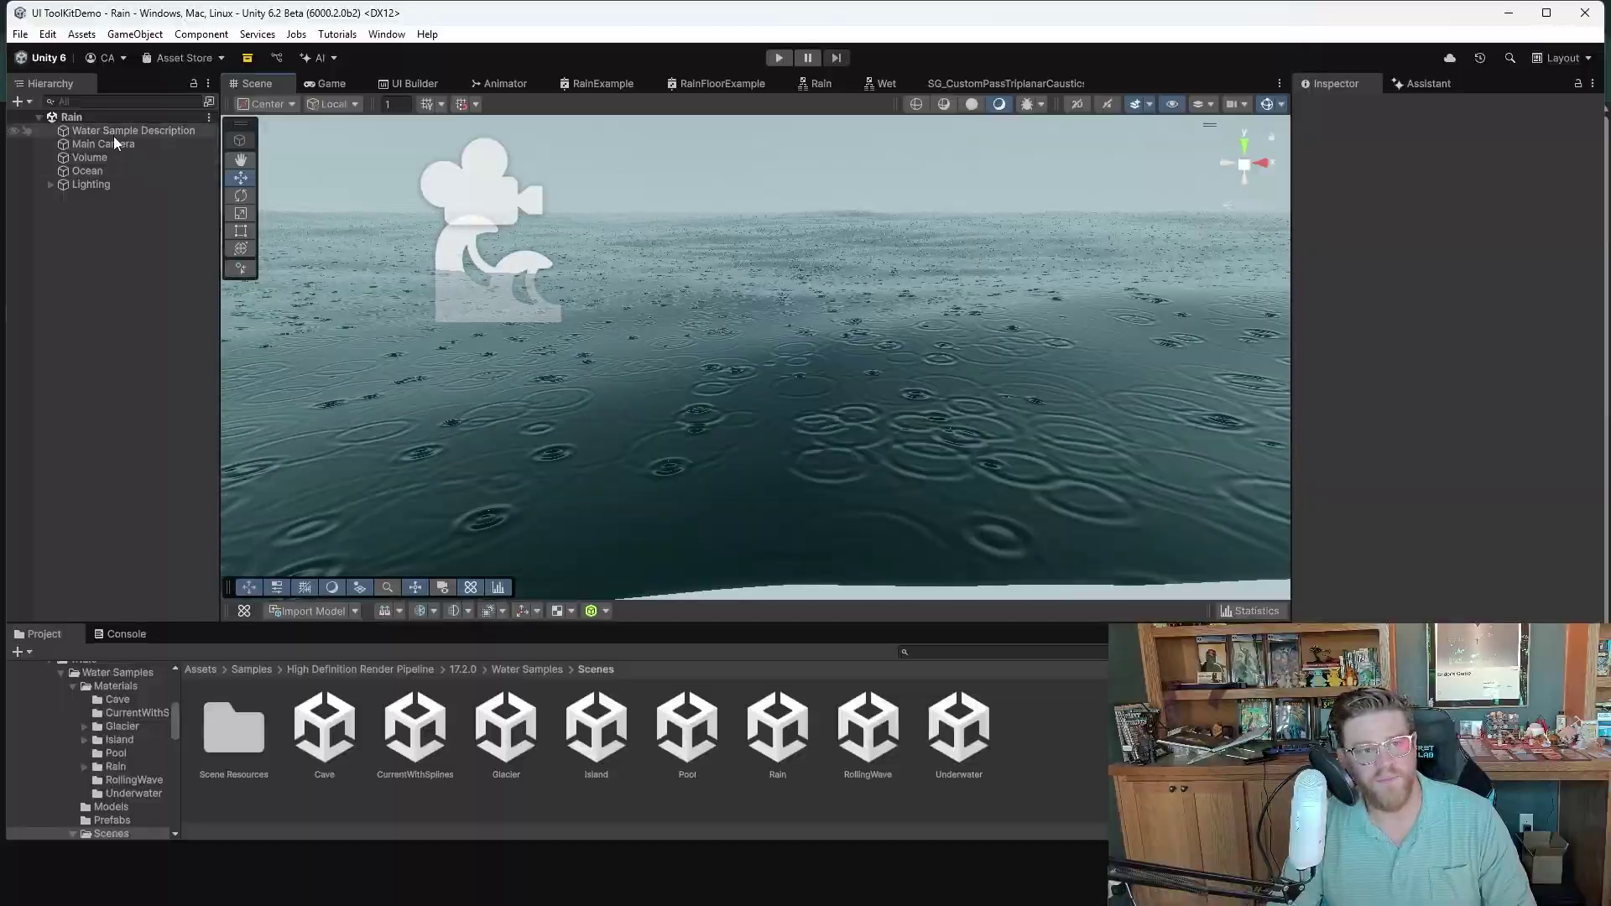
# - Inspect the Ocean object's Water Surface Appearance settings and view the water surface from farther away
pyautogui.click(103, 168)
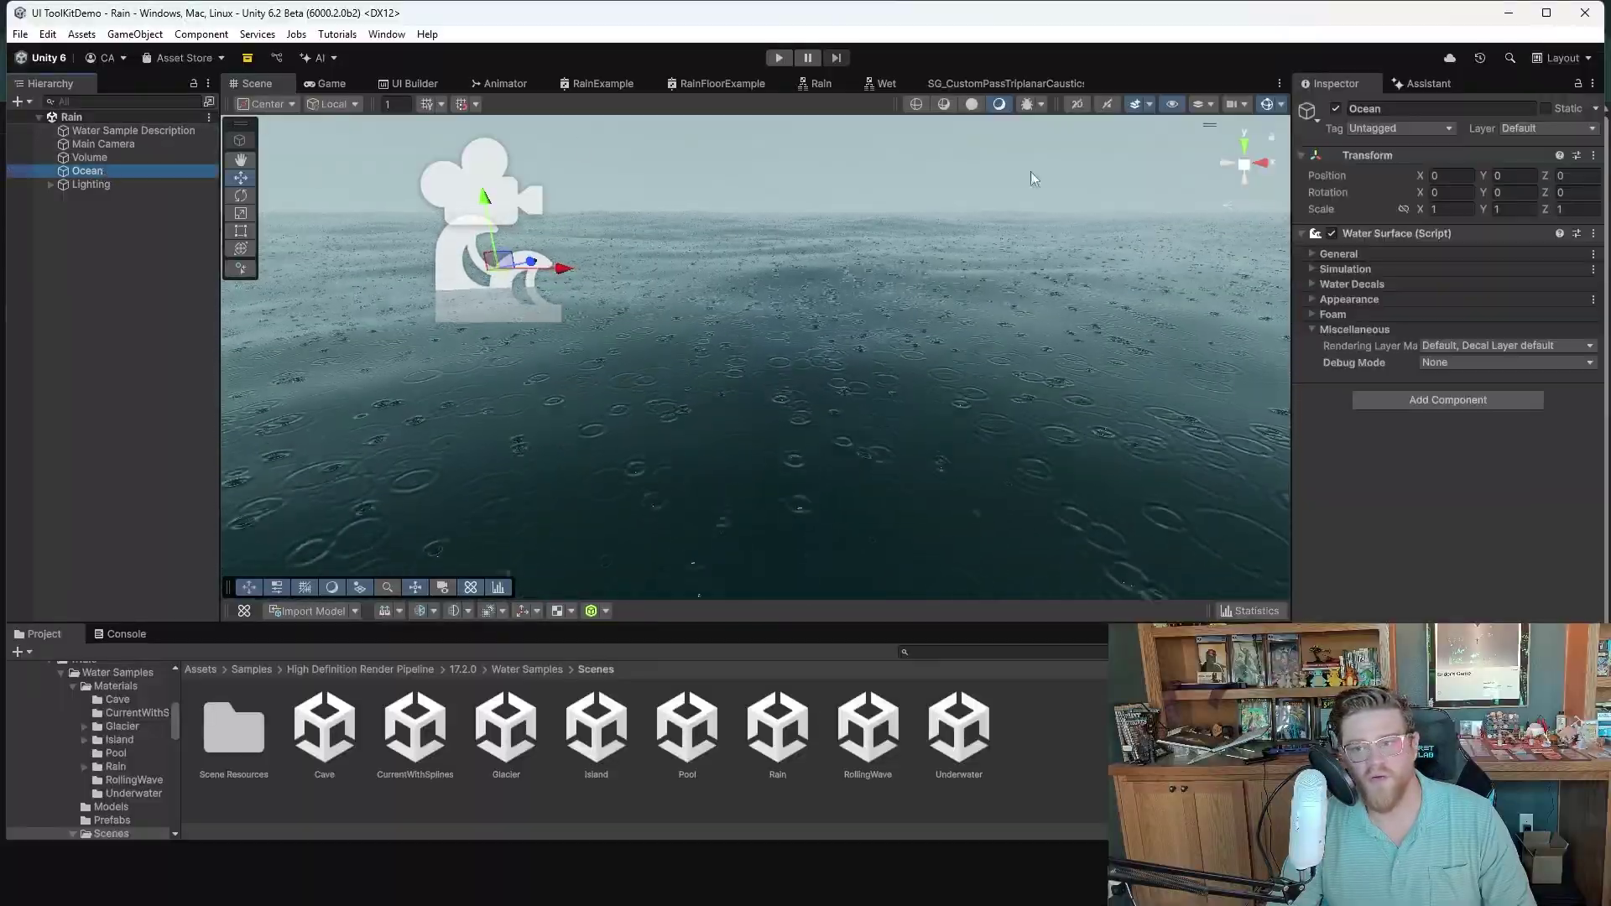
pyautogui.click(1312, 300)
pyautogui.scroll(-10, 1007, 332)
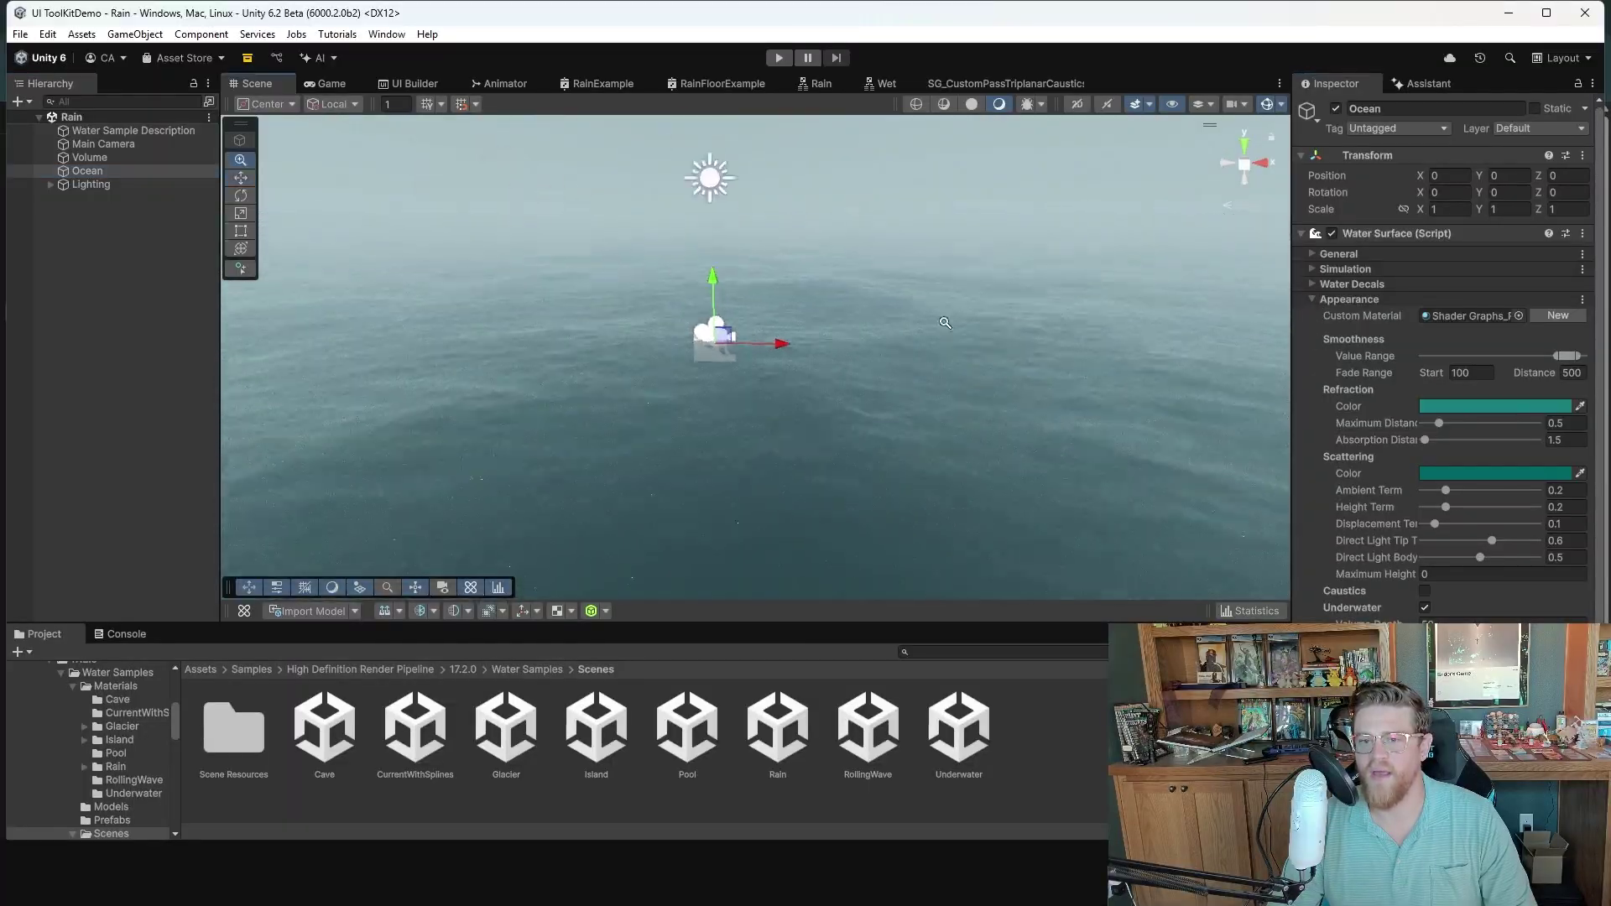
pyautogui.moveTo(882, 324)
pyautogui.mouseDown(button='middle')
pyautogui.moveTo(881, 351)
pyautogui.moveTo(874, 316)
pyautogui.mouseUp(button='middle')
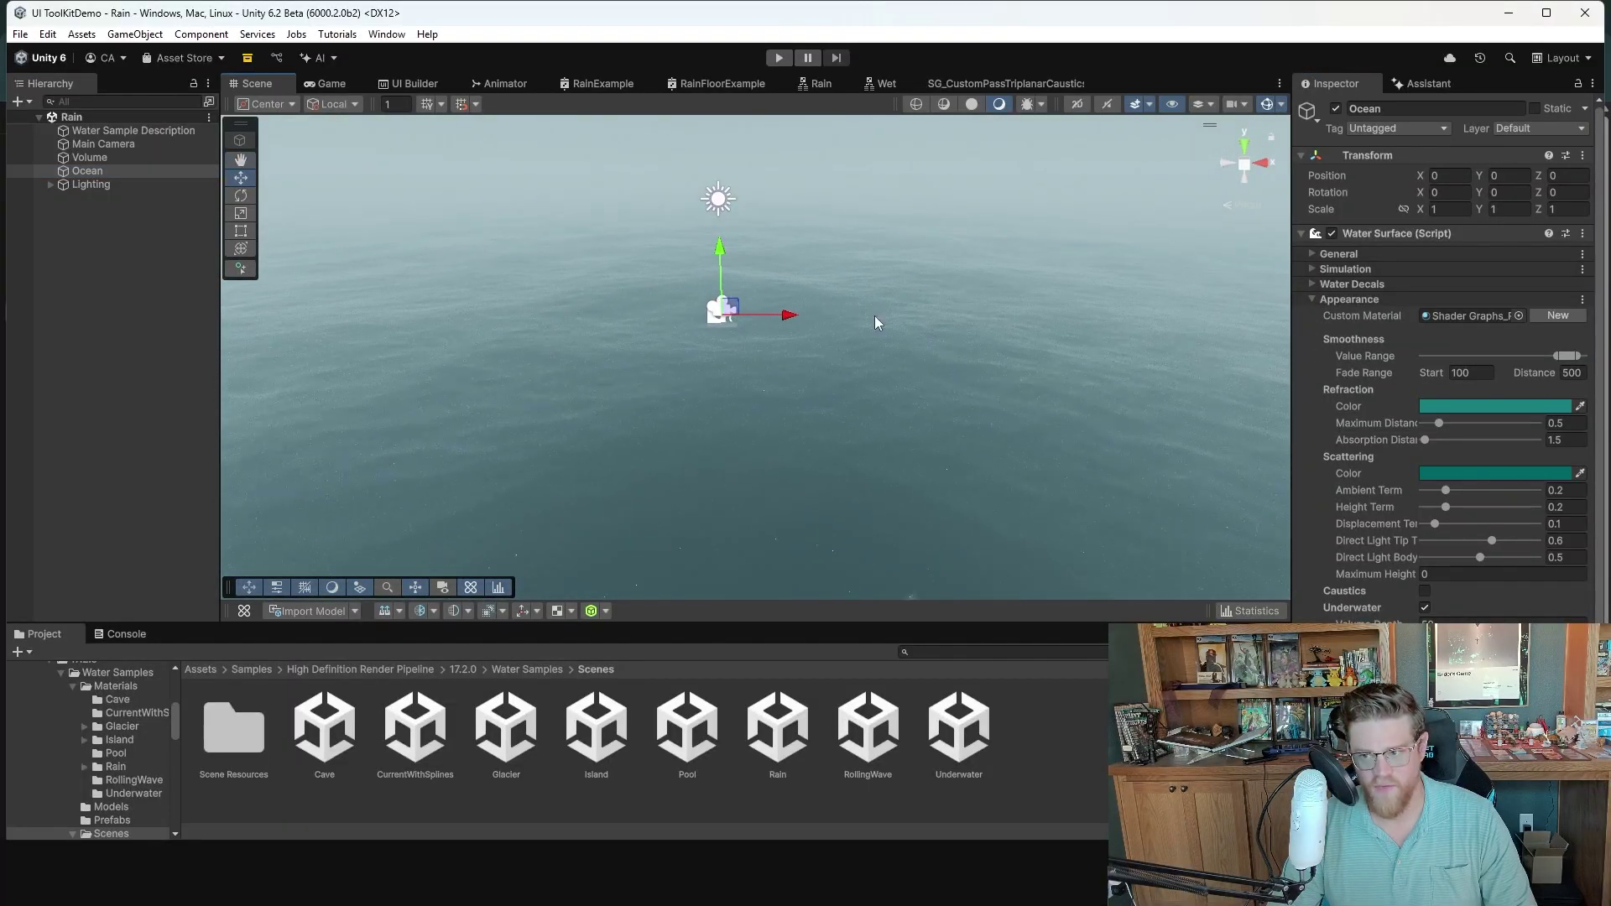
pyautogui.scroll(4, 889, 327)
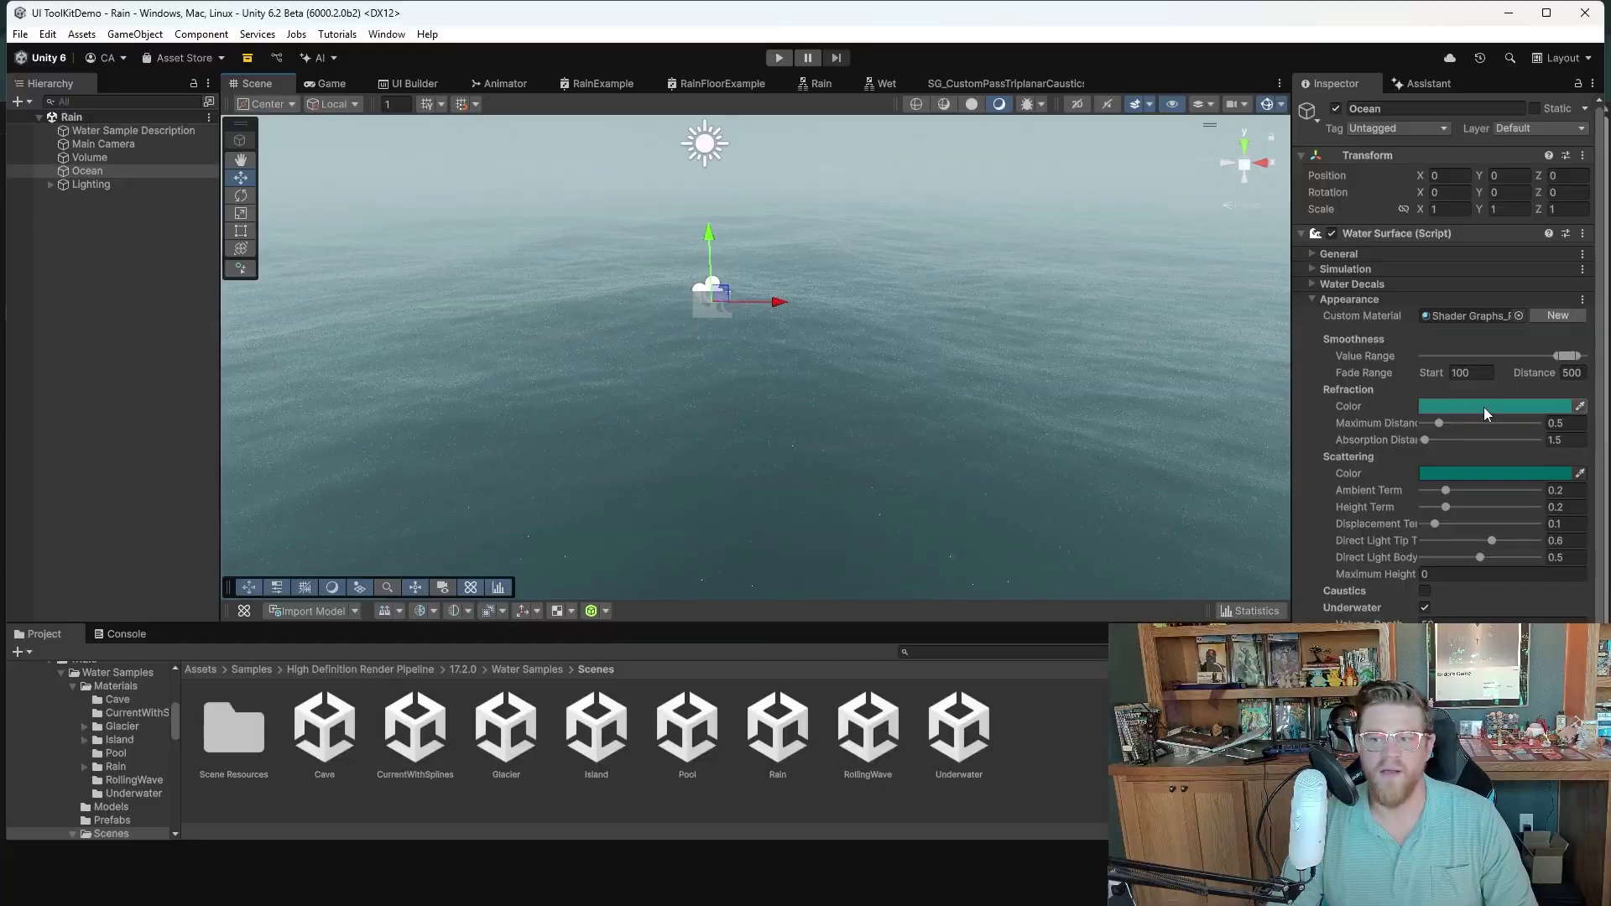
# - Try a red Refraction color and a different Scattering color on the Ocean, and undo the color changes
pyautogui.click(1463, 408)
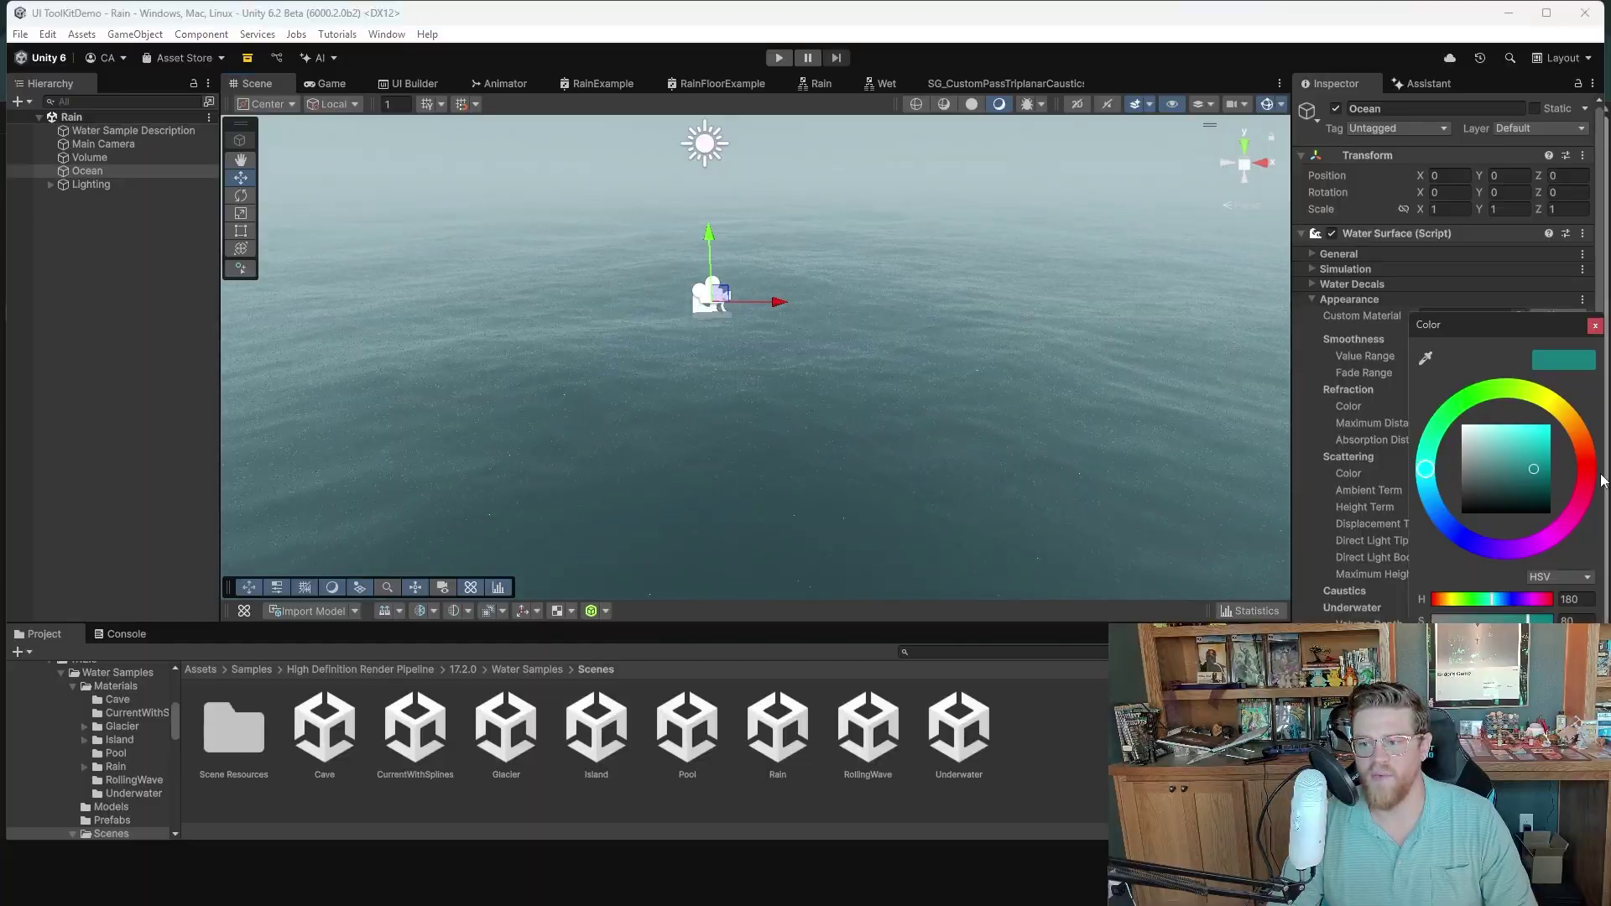
pyautogui.click(1590, 471)
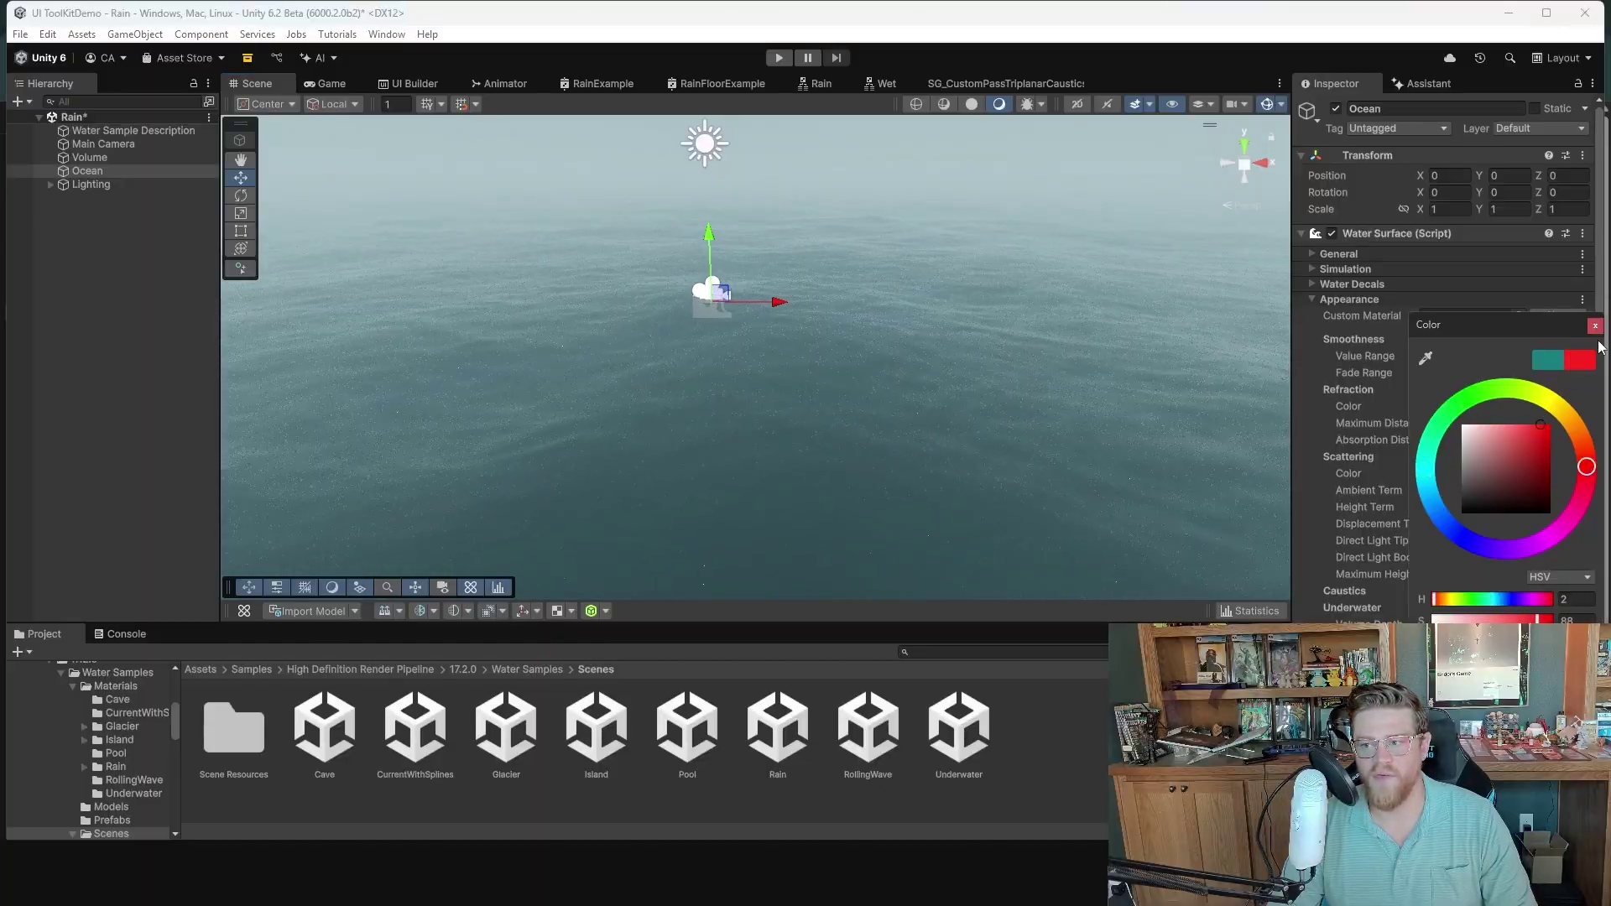
pyautogui.click(1596, 329)
pyautogui.click(1531, 471)
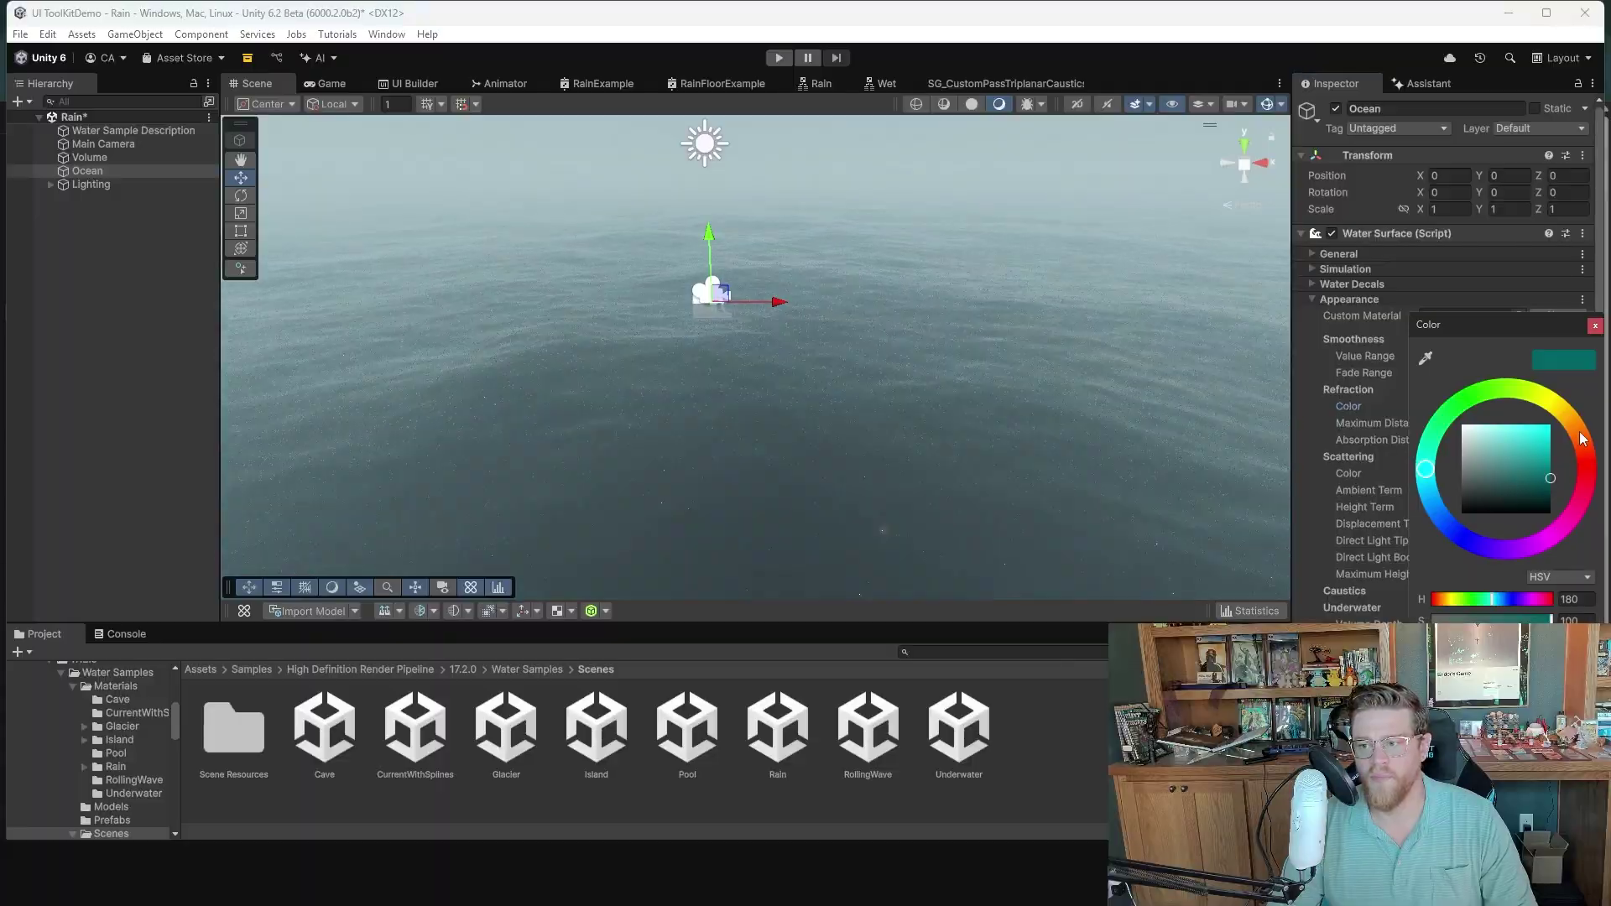
pyautogui.moveTo(1531, 454); pyautogui.dragTo(1541, 436)
pyautogui.keyDown('alt'); pyautogui.moveTo(950, 418); pyautogui.dragTo(946, 392); pyautogui.keyUp('alt')
pyautogui.moveTo(946, 392)
pyautogui.keyDown('alt'); pyautogui.mouseDown(button='right')
pyautogui.moveTo(971, 420)
pyautogui.moveTo(953, 403)
pyautogui.mouseUp(button='right'); pyautogui.keyUp('alt')
pyautogui.hotkey('ctrl', 'z')
pyautogui.hotkey('ctrl', 'z')
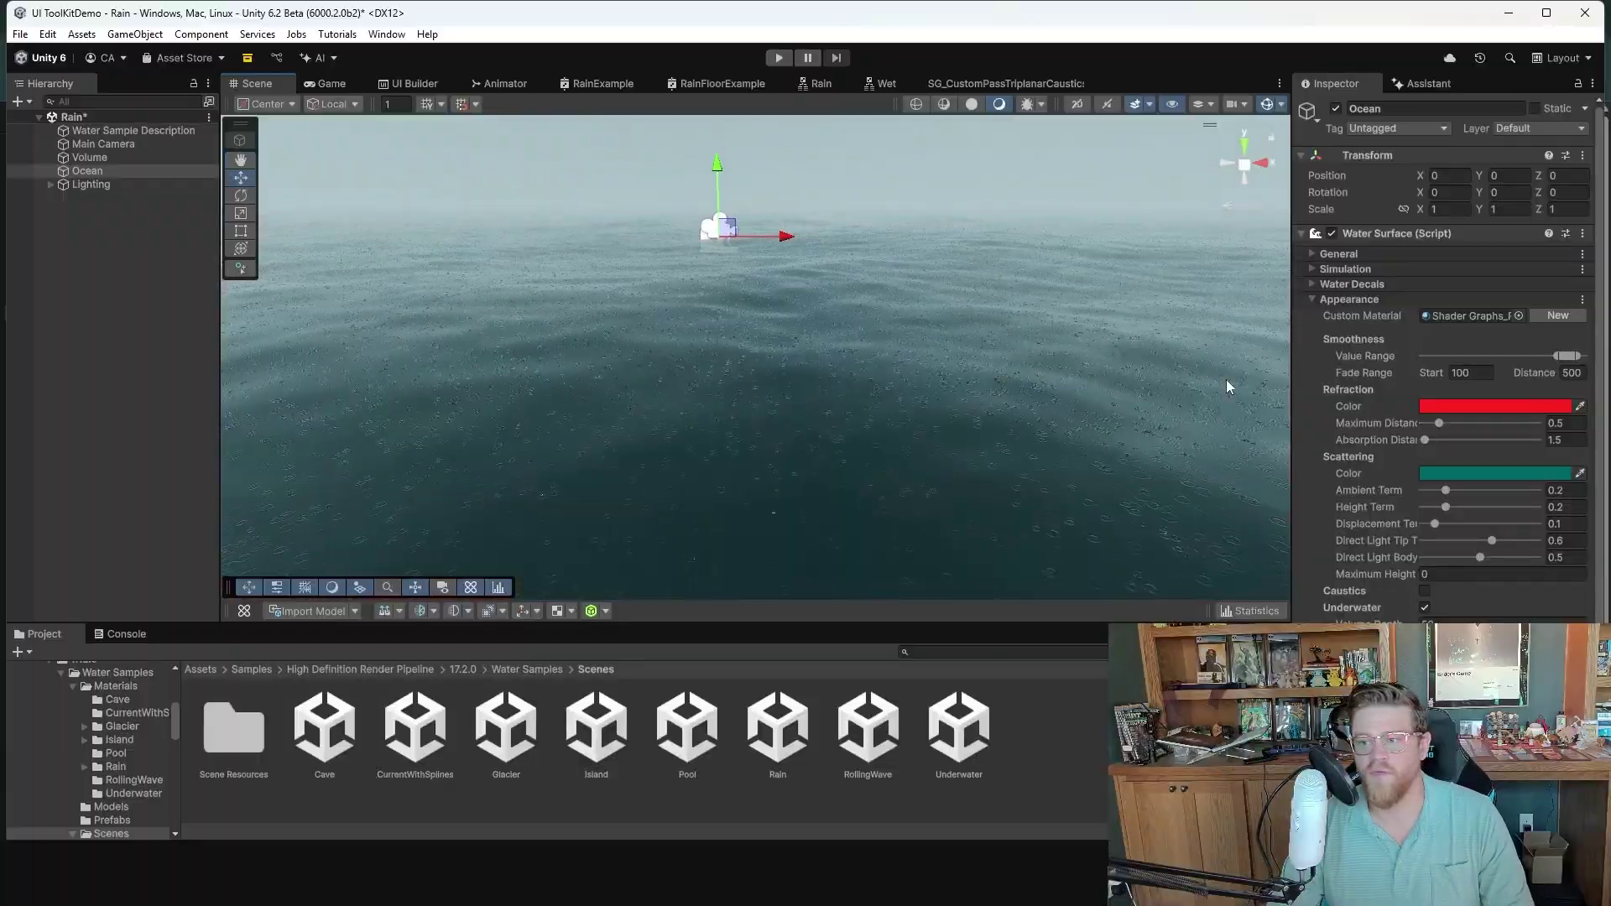
# - Switch the Fog override of the Rain scene's Volume off and back on to compare the ocean's look
pyautogui.click(1314, 300)
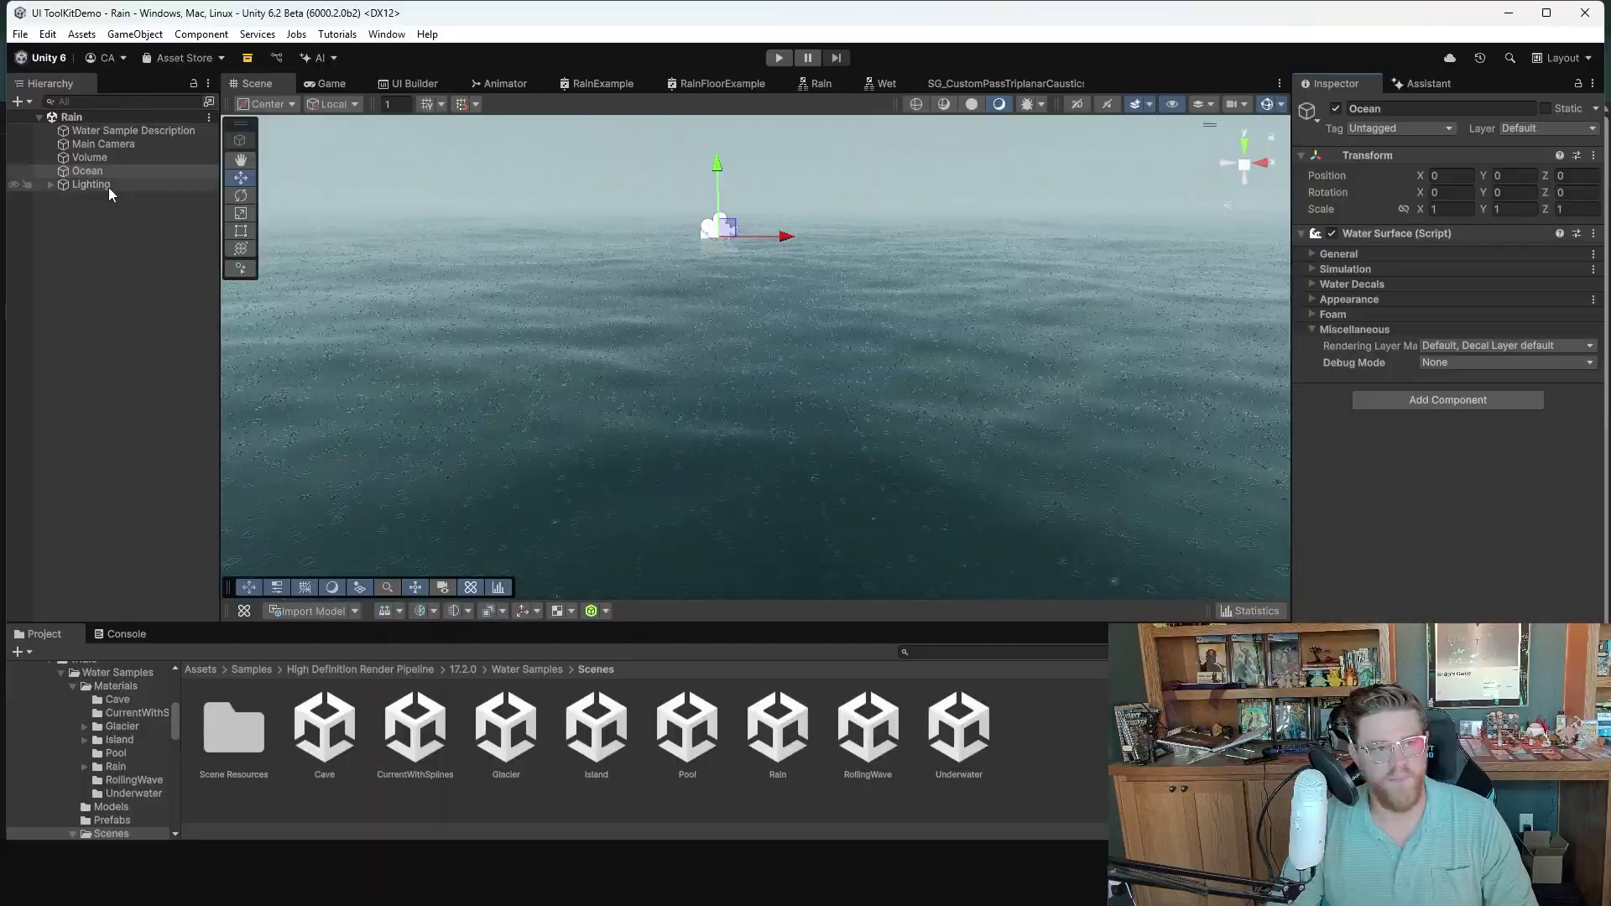
pyautogui.click(79, 158)
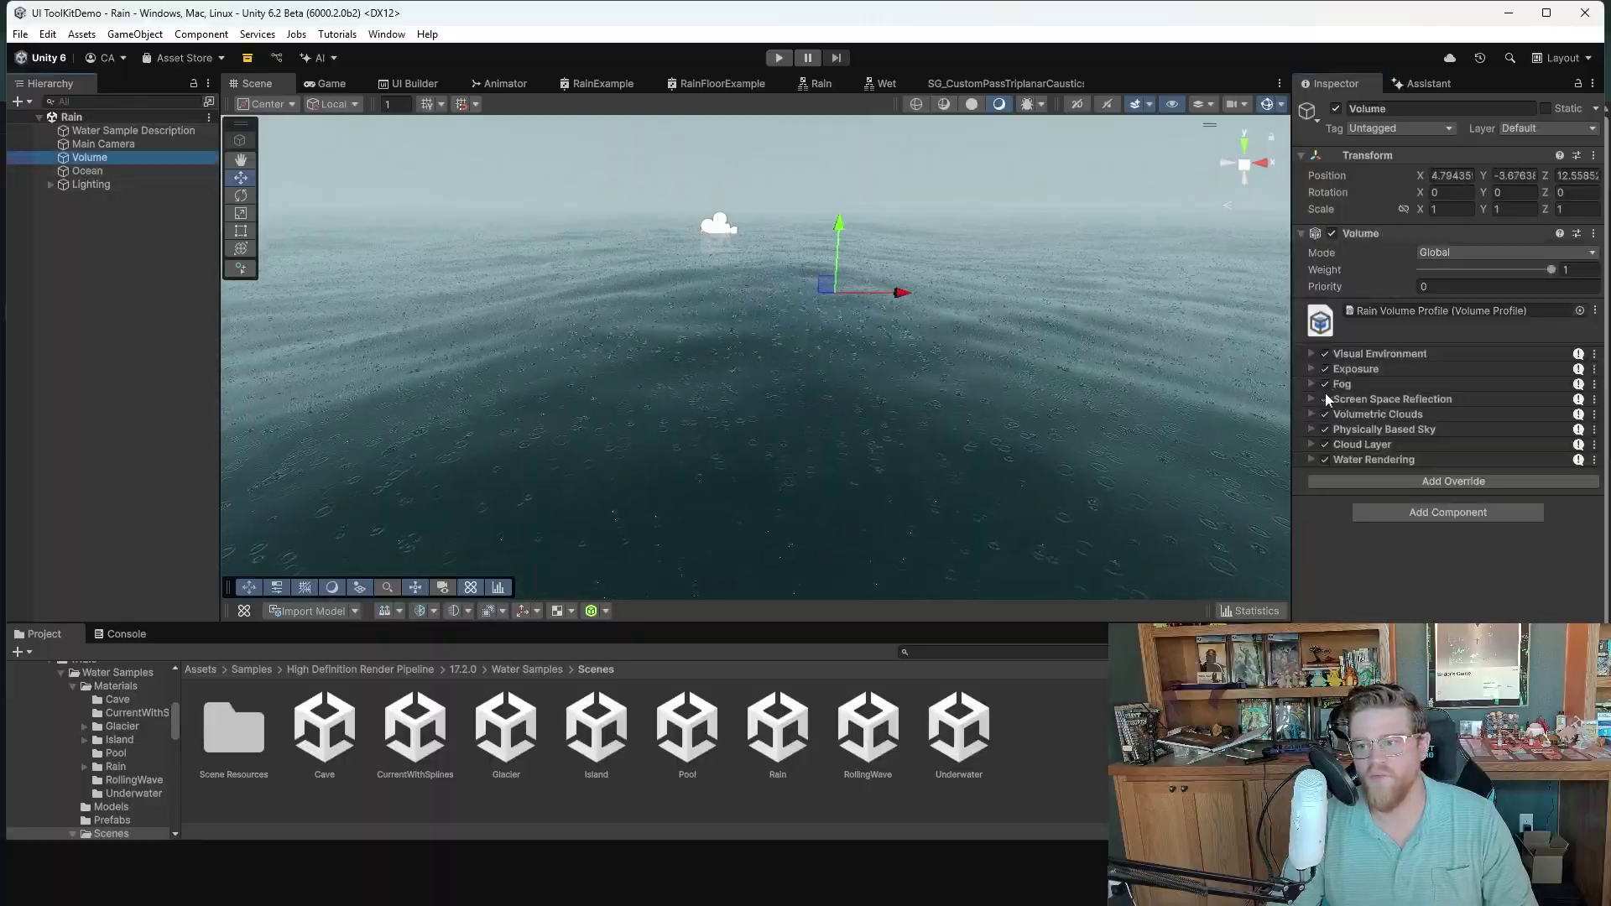
pyautogui.click(1325, 385)
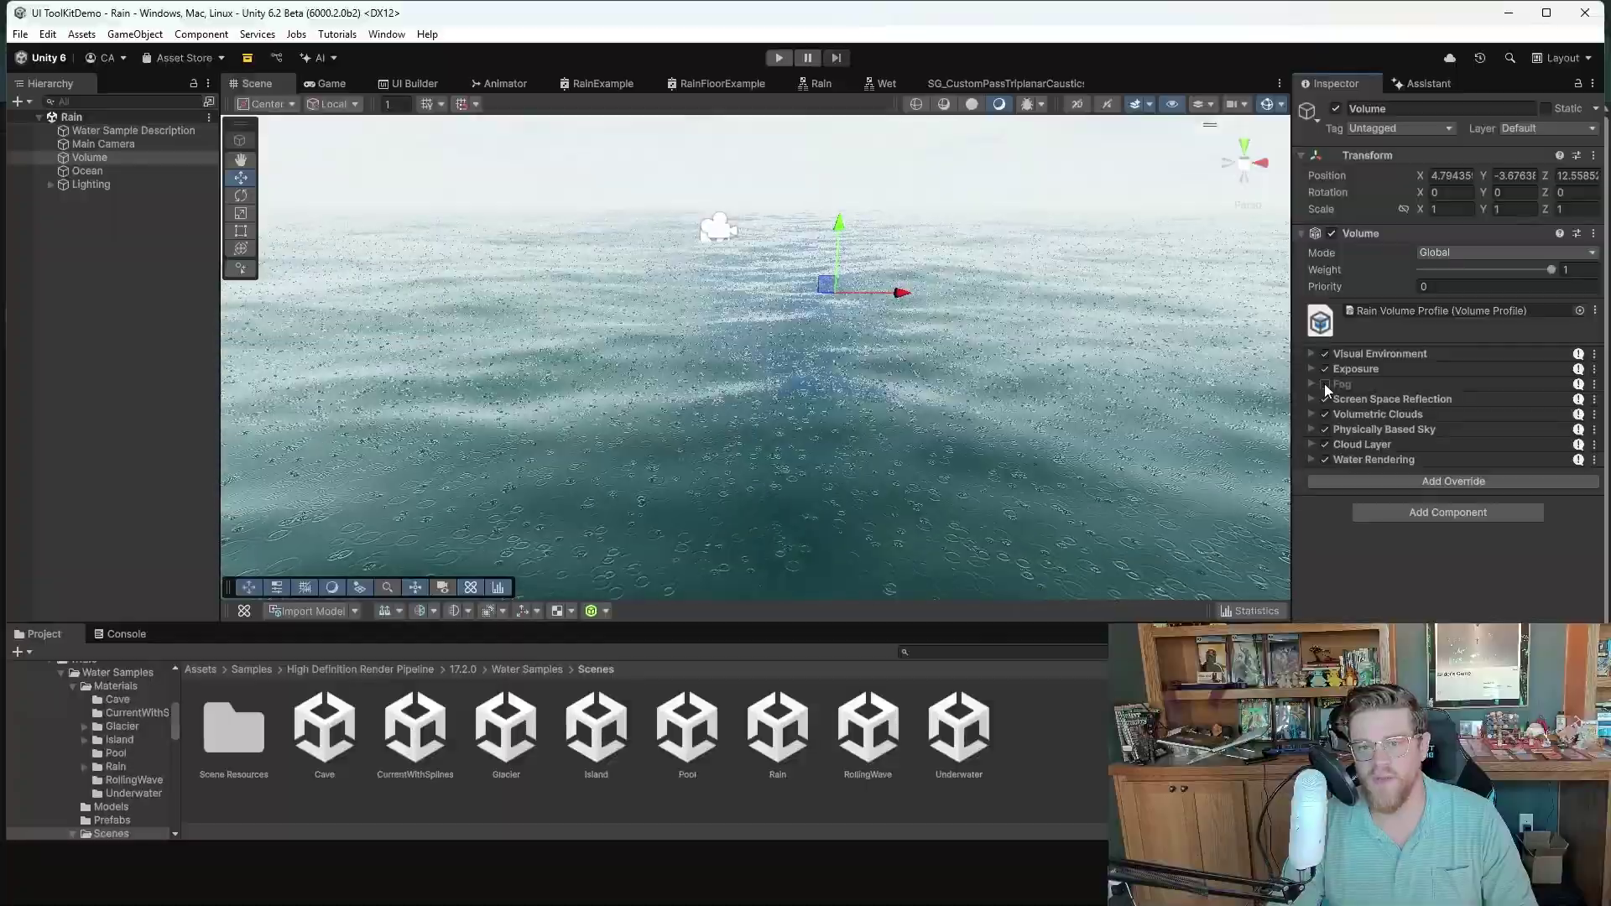
pyautogui.click(1326, 385)
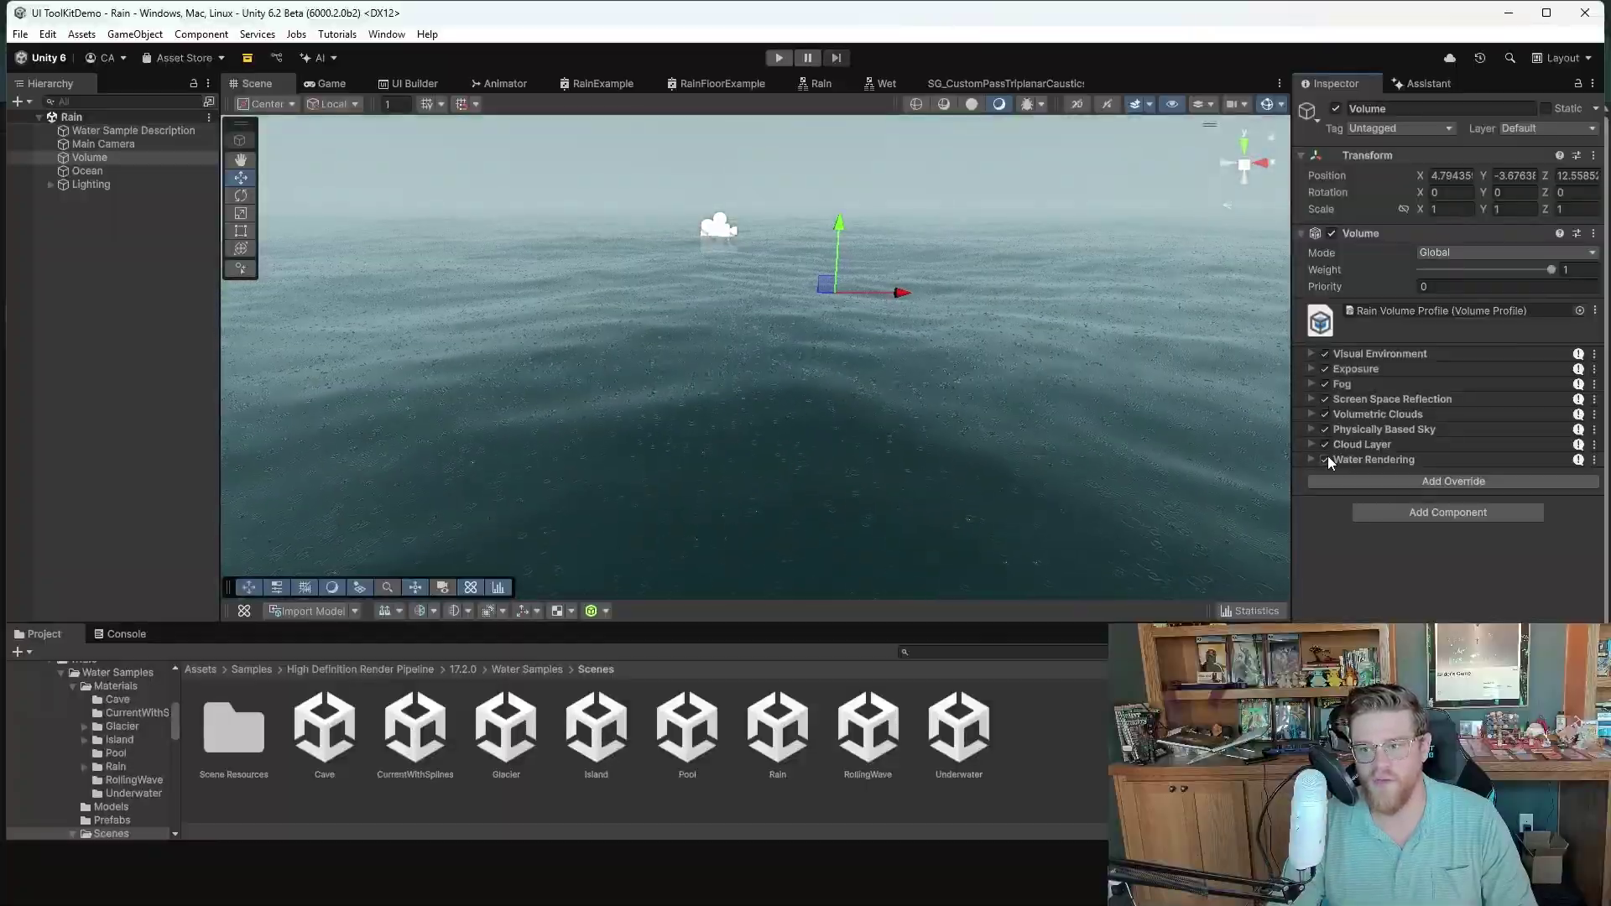
# - Open the droplets shader graph linked in the Rain scene's Water Sample Description
pyautogui.click(140, 133)
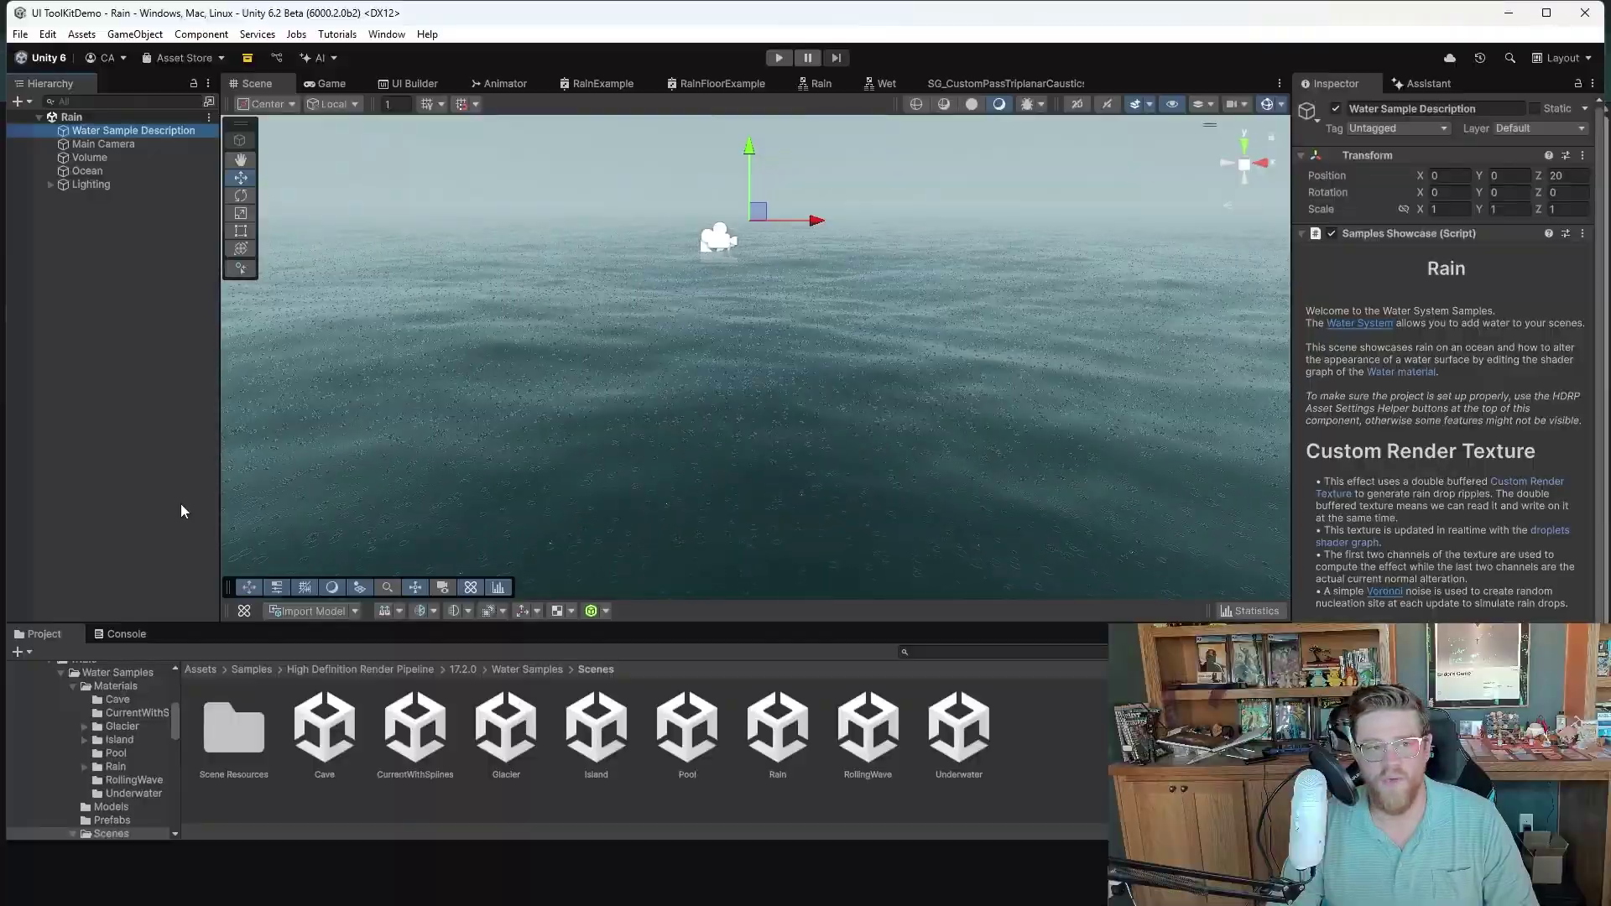
pyautogui.scroll(-1, 1406, 370)
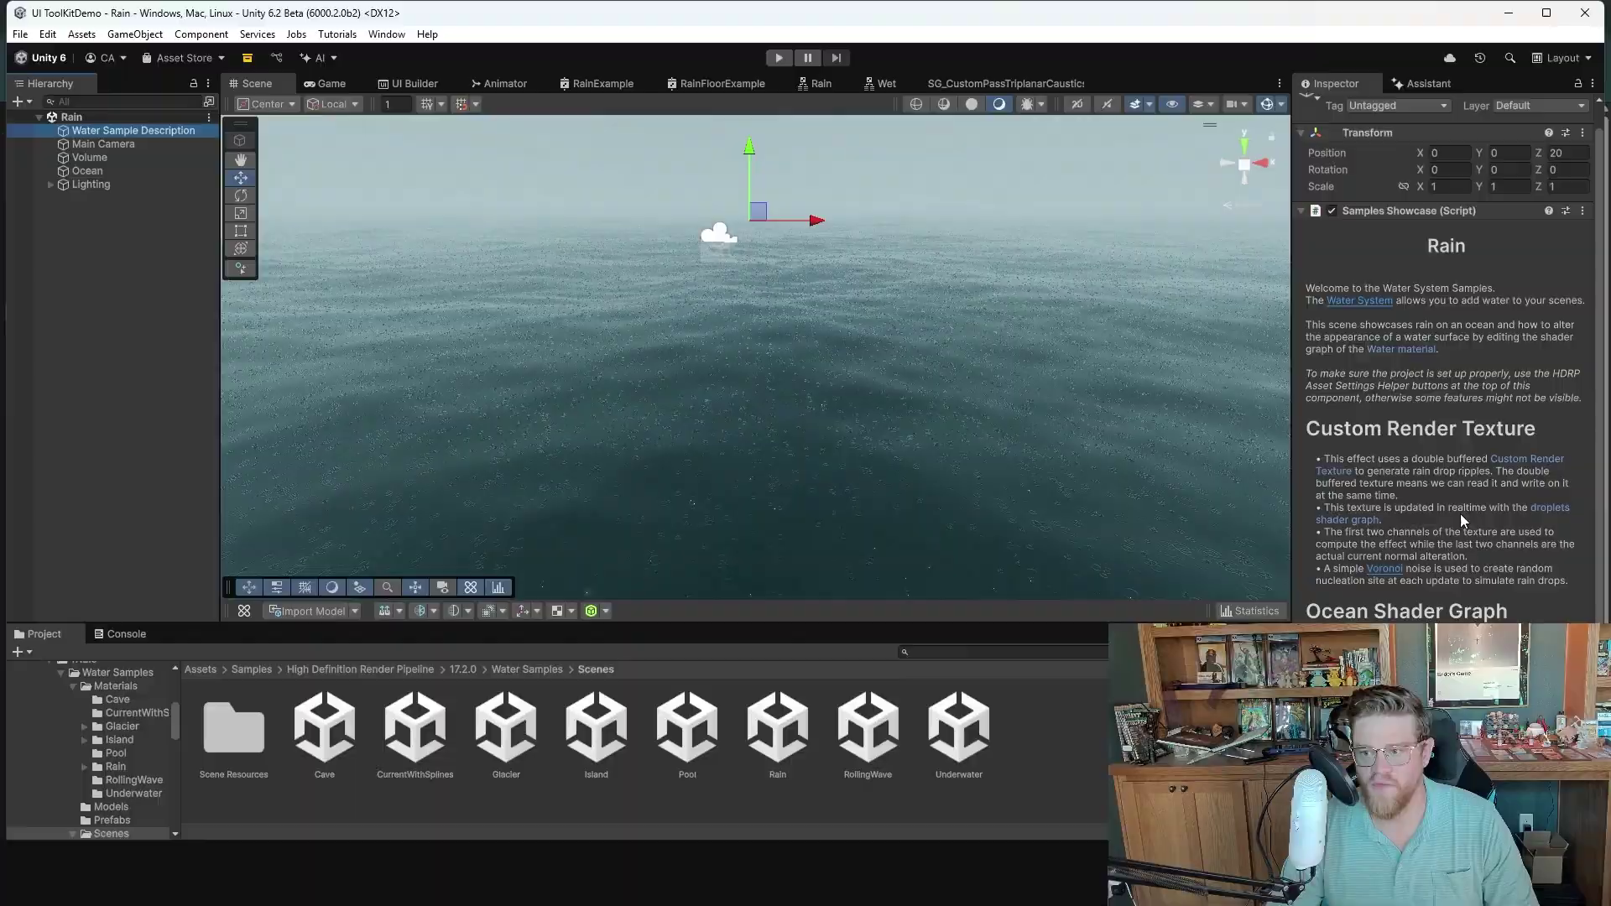
pyautogui.click(1545, 517)
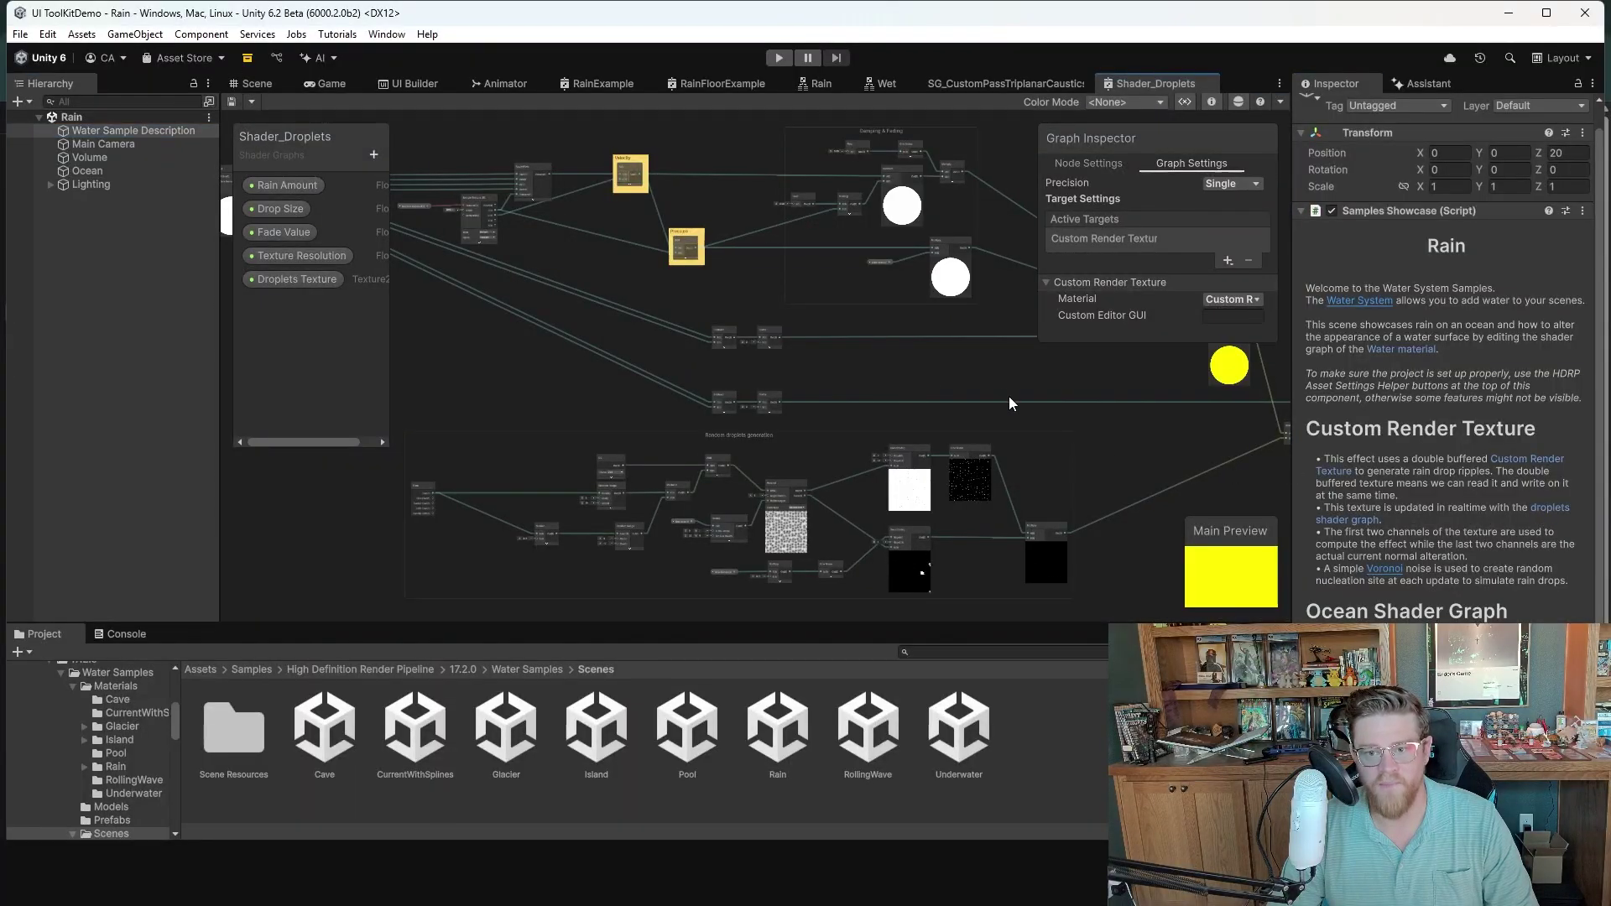
# - Examine the Shader_Droplets graph from the random droplets generation group through to the Fragment output
pyautogui.scroll(5, 1008, 396)
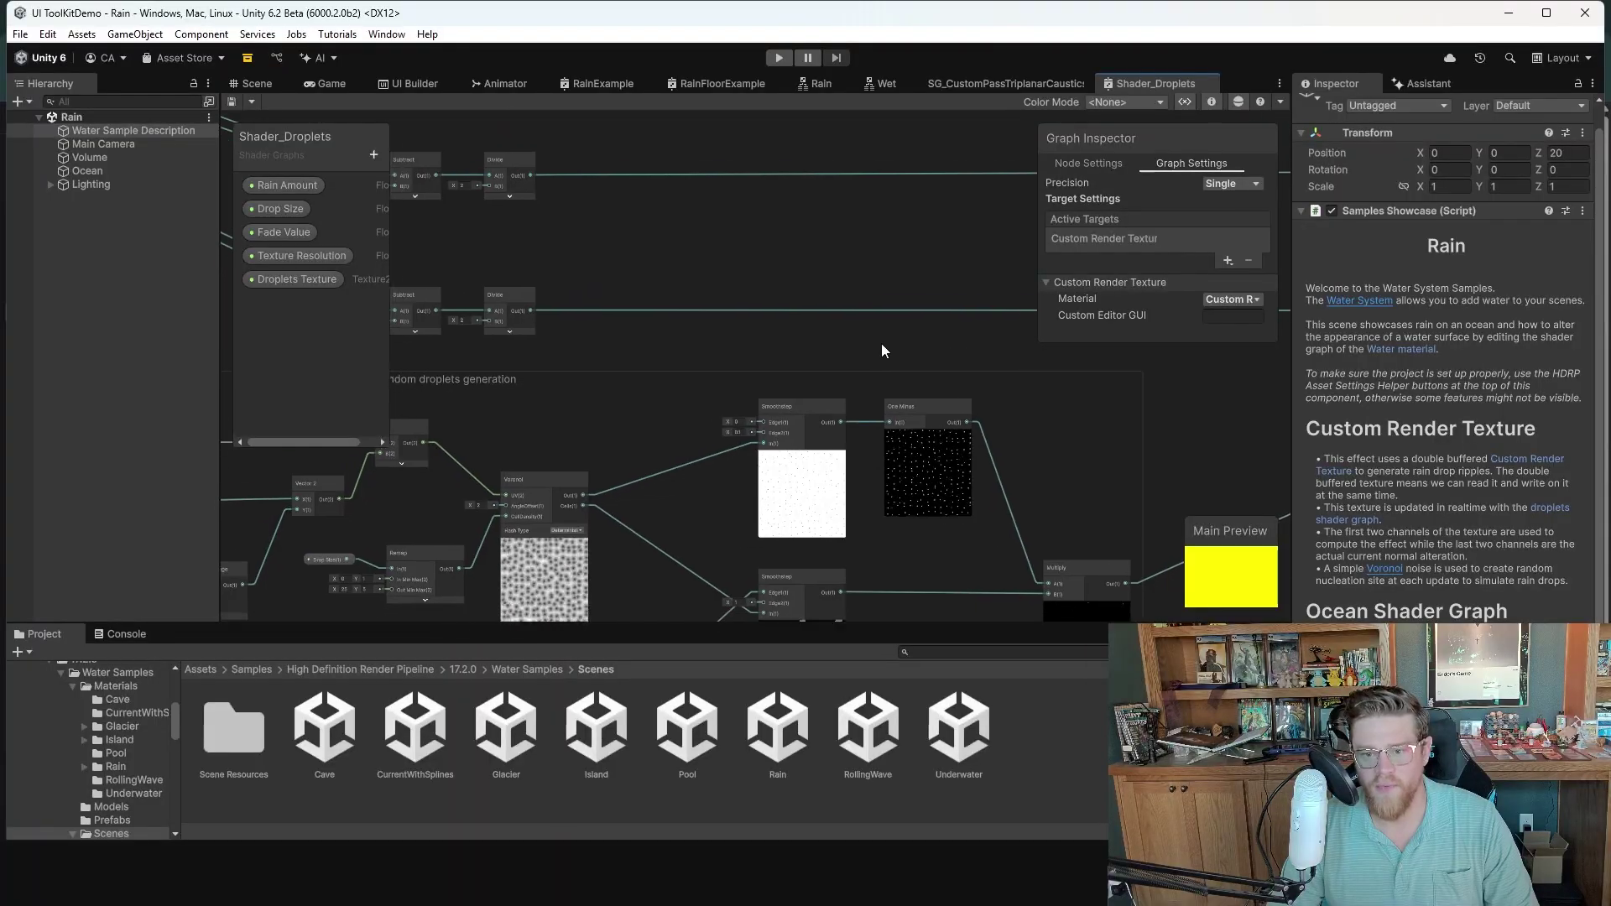
pyautogui.moveTo(881, 351); pyautogui.dragTo(985, 249, button='middle')
pyautogui.moveTo(1043, 466); pyautogui.dragTo(445, 472, button='middle')
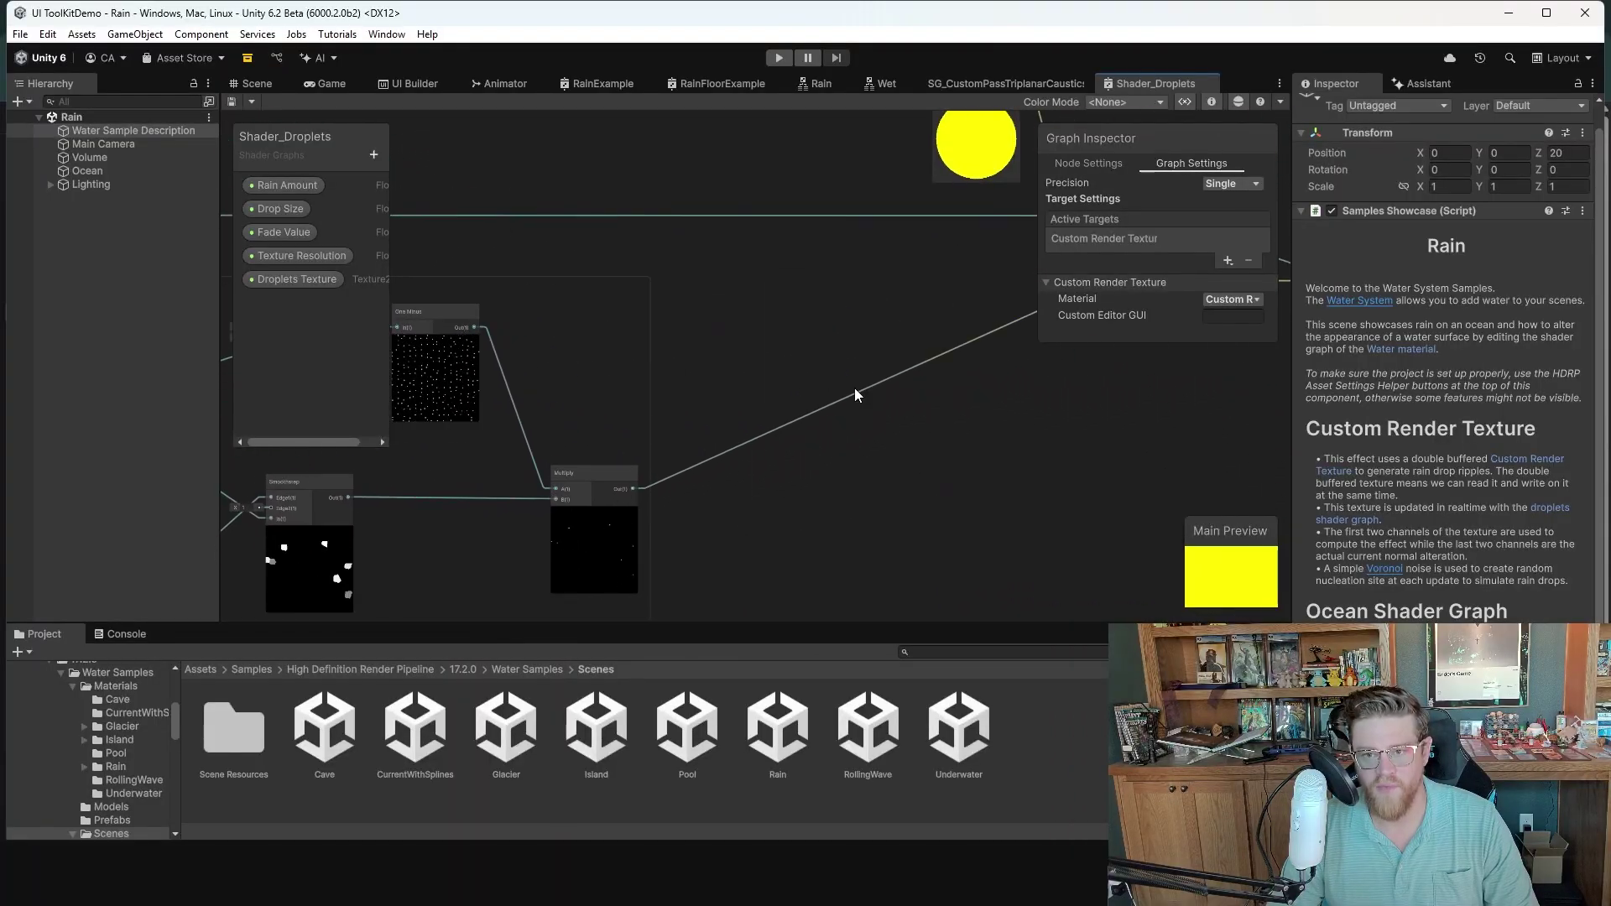
pyautogui.scroll(-7, 1007, 376)
pyautogui.moveTo(1033, 375); pyautogui.dragTo(884, 428, button='middle')
pyautogui.scroll(7, 890, 430)
pyautogui.moveTo(990, 426); pyautogui.dragTo(899, 532, button='middle')
pyautogui.scroll(2, 856, 516)
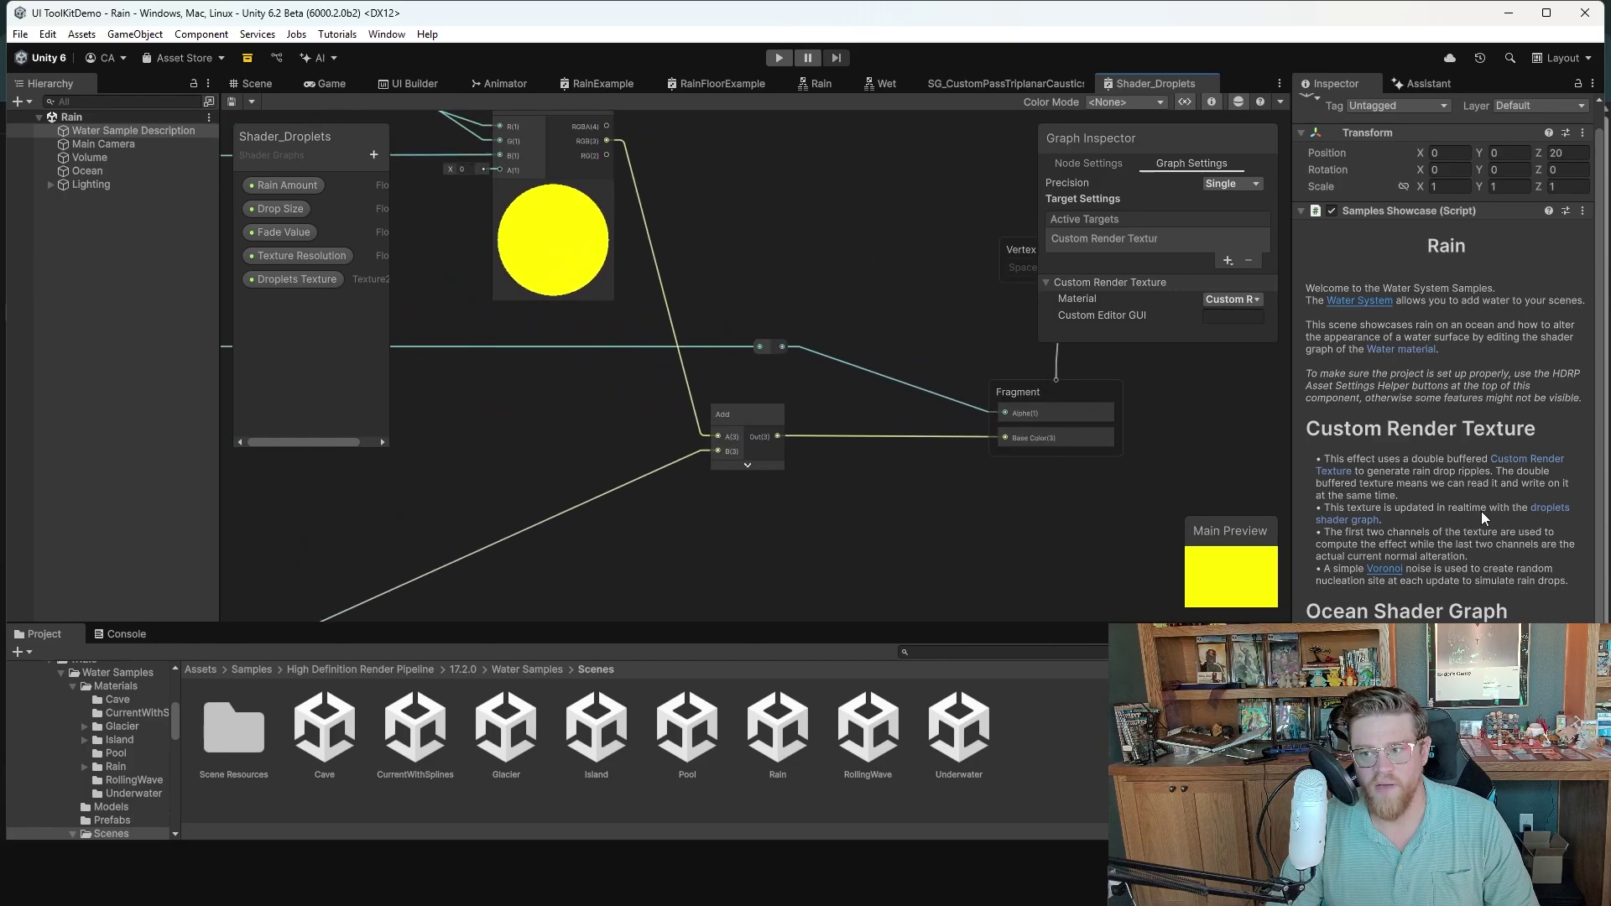
# - Inspect the settings of the Custom Render Texture asset linked in the Rain description
pyautogui.click(1536, 462)
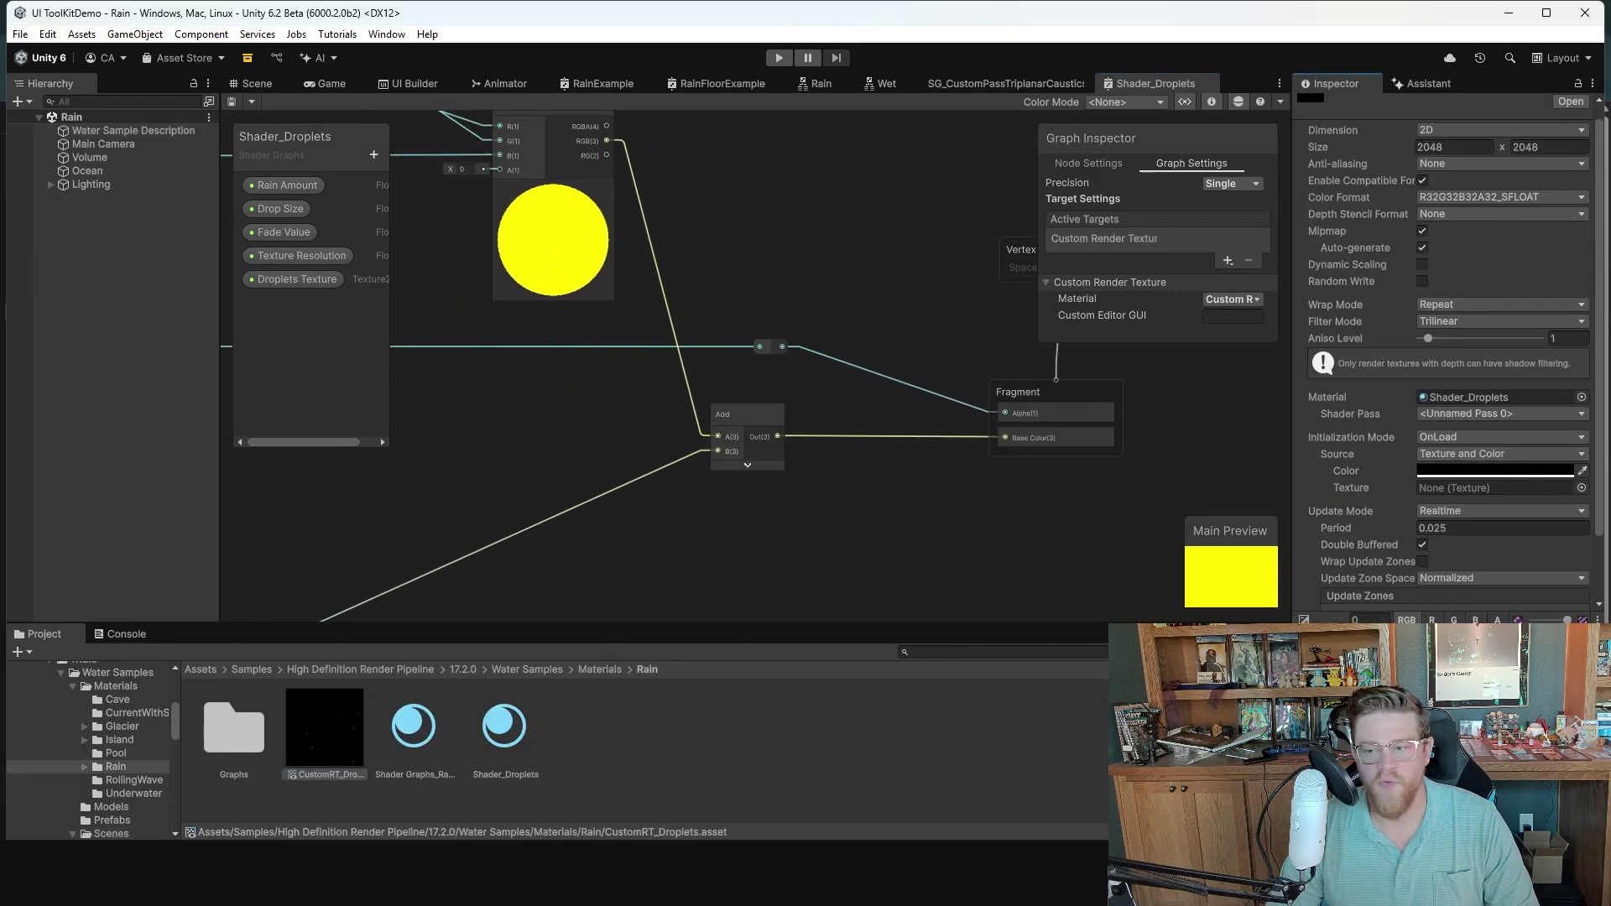
pyautogui.scroll(1, 1383, 506)
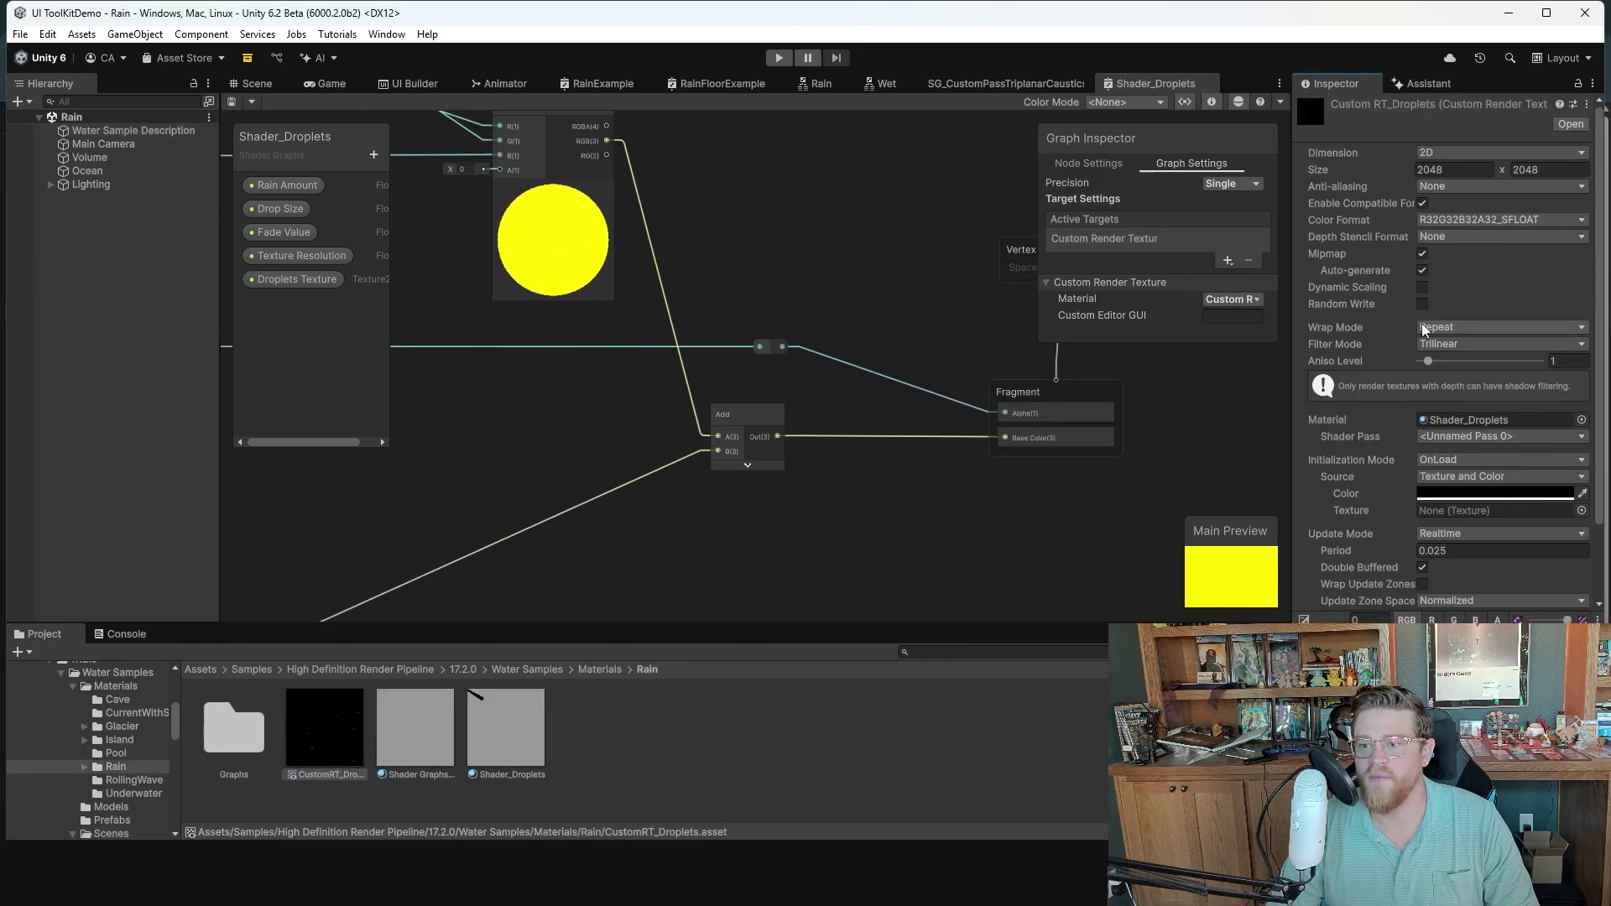
pyautogui.scroll(-3, 1419, 386)
pyautogui.scroll(3, 1418, 382)
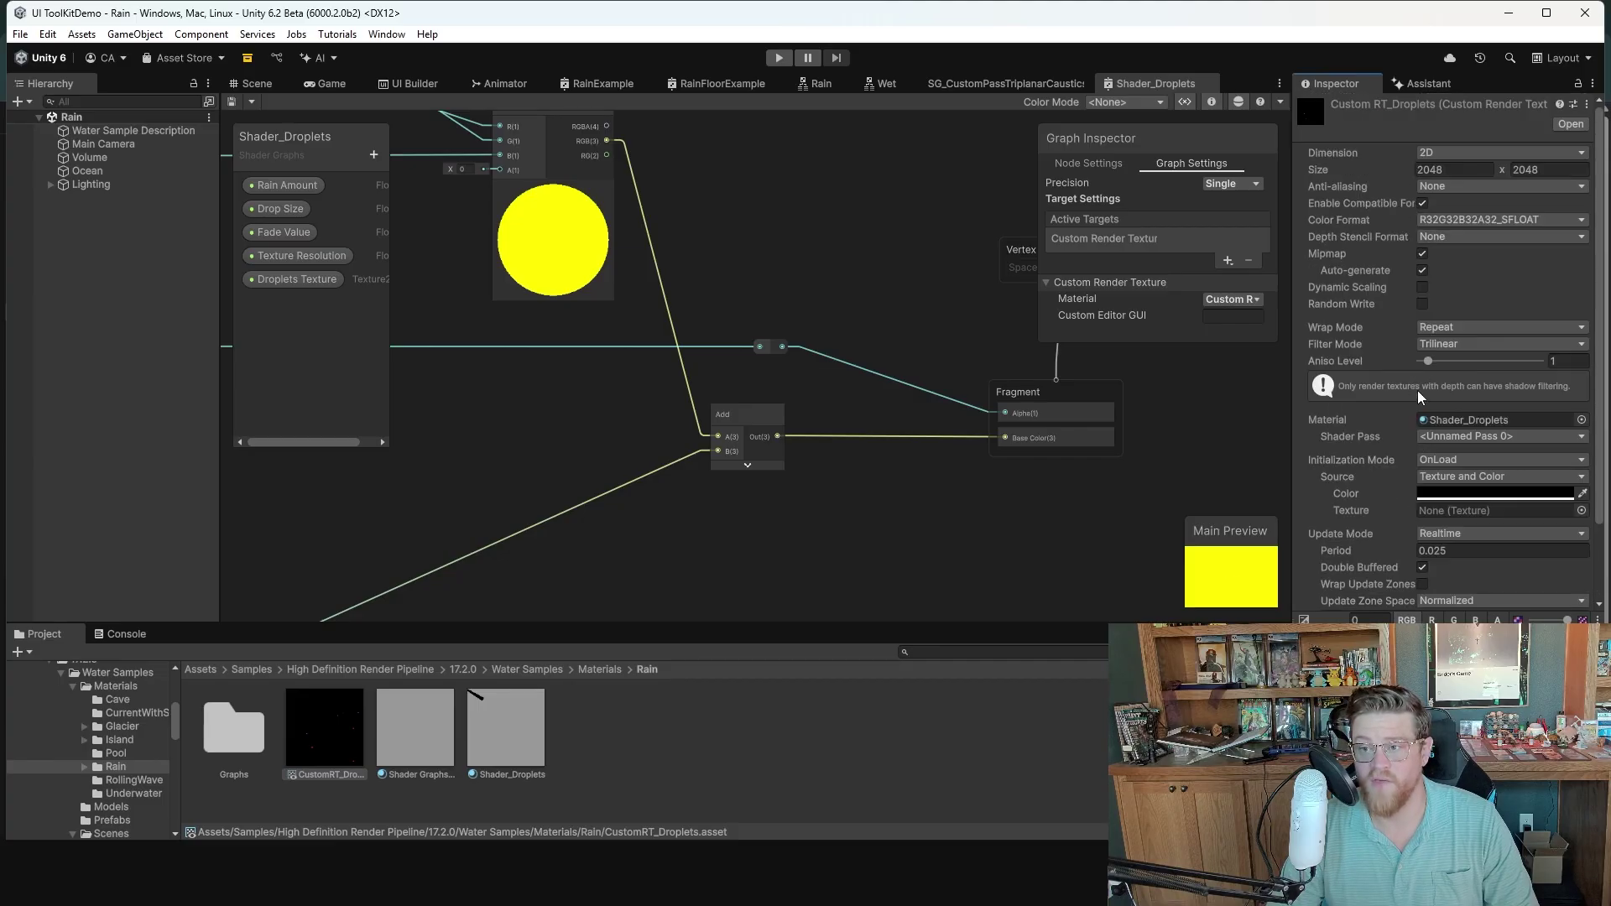
# - Select the Main Camera and return to the Scene view of the Rain ocean
pyautogui.click(104, 173)
pyautogui.click(113, 146)
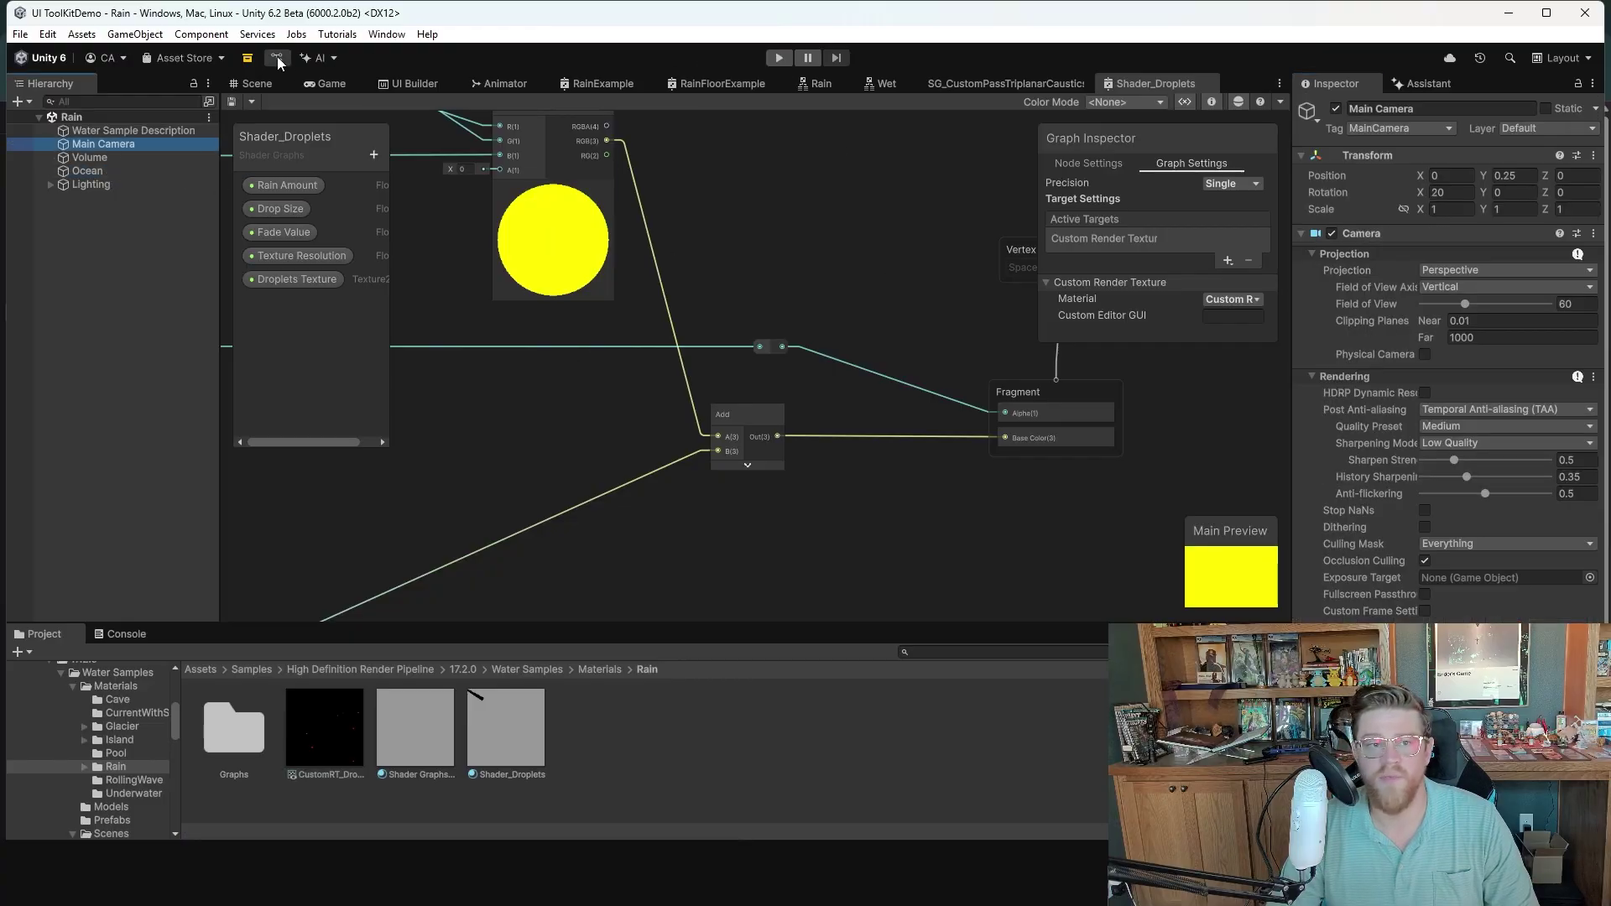
pyautogui.click(254, 82)
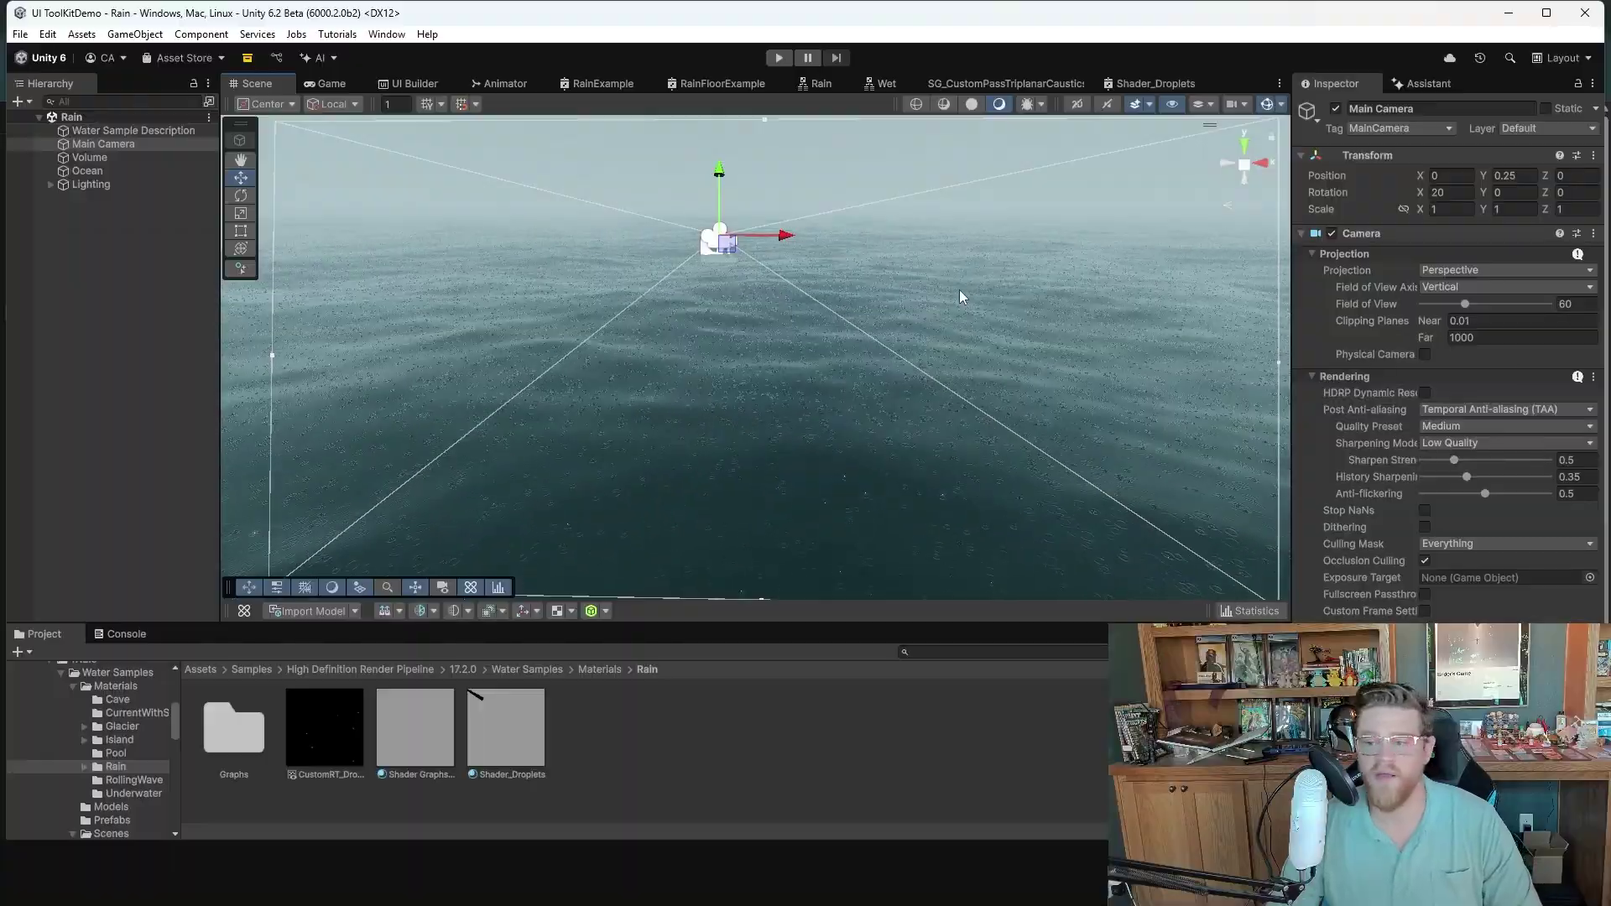
pyautogui.moveTo(791, 305)
pyautogui.mouseDown(button='middle')
pyautogui.moveTo(879, 307)
pyautogui.moveTo(780, 305)
pyautogui.mouseUp(button='middle')
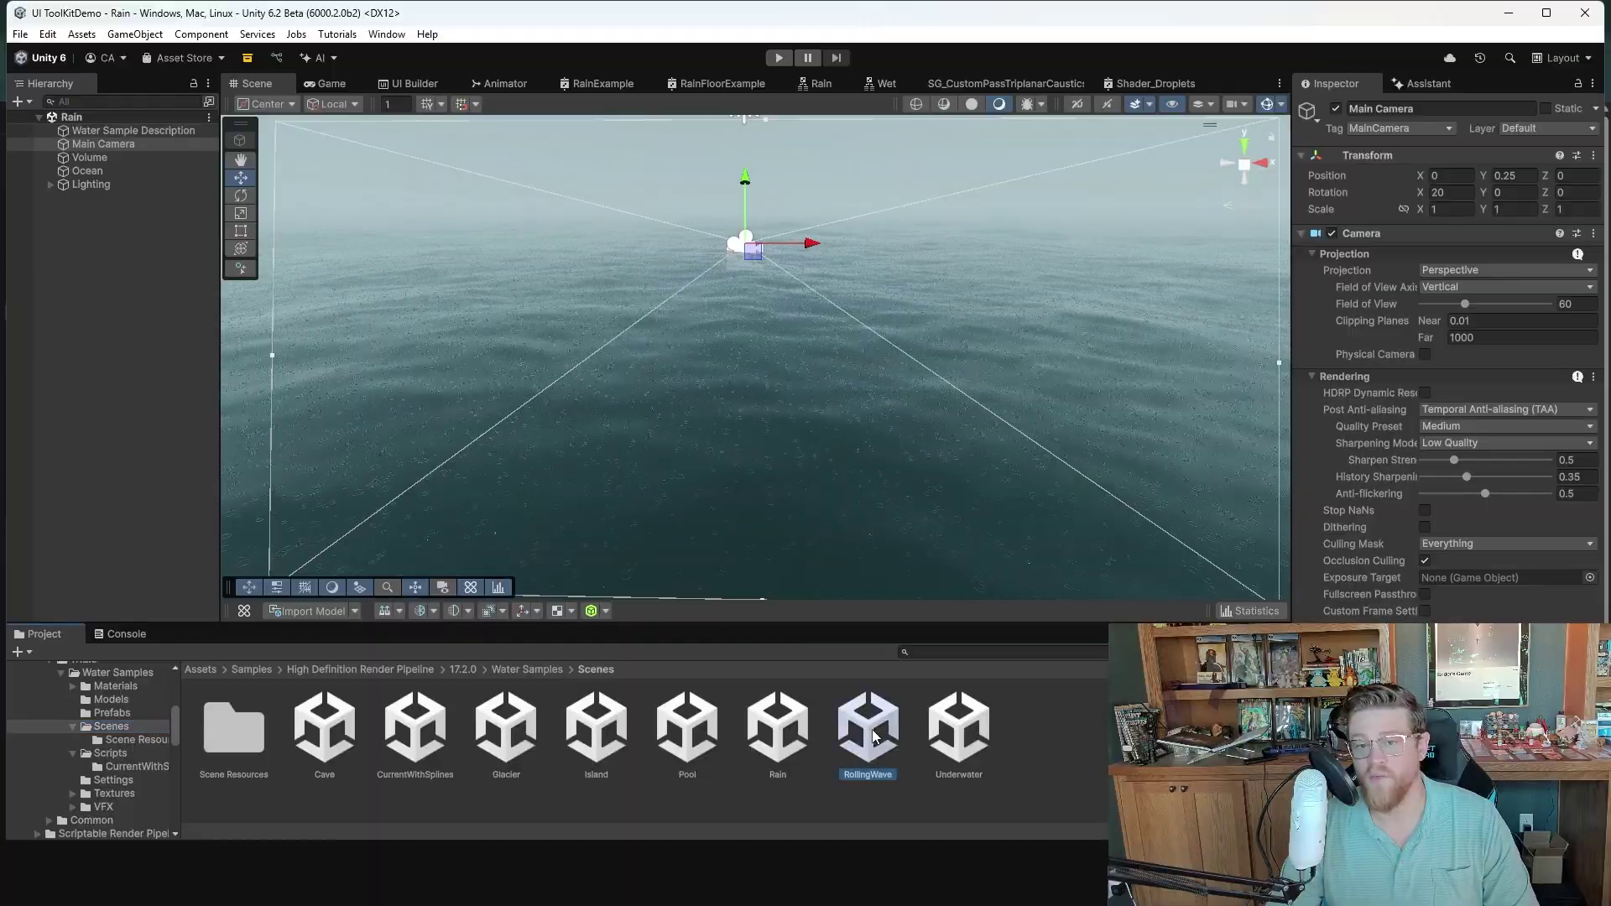
# - Open the RollingWave sample scene and look across its ocean toward the incoming wave
pyautogui.doubleClick(872, 736)
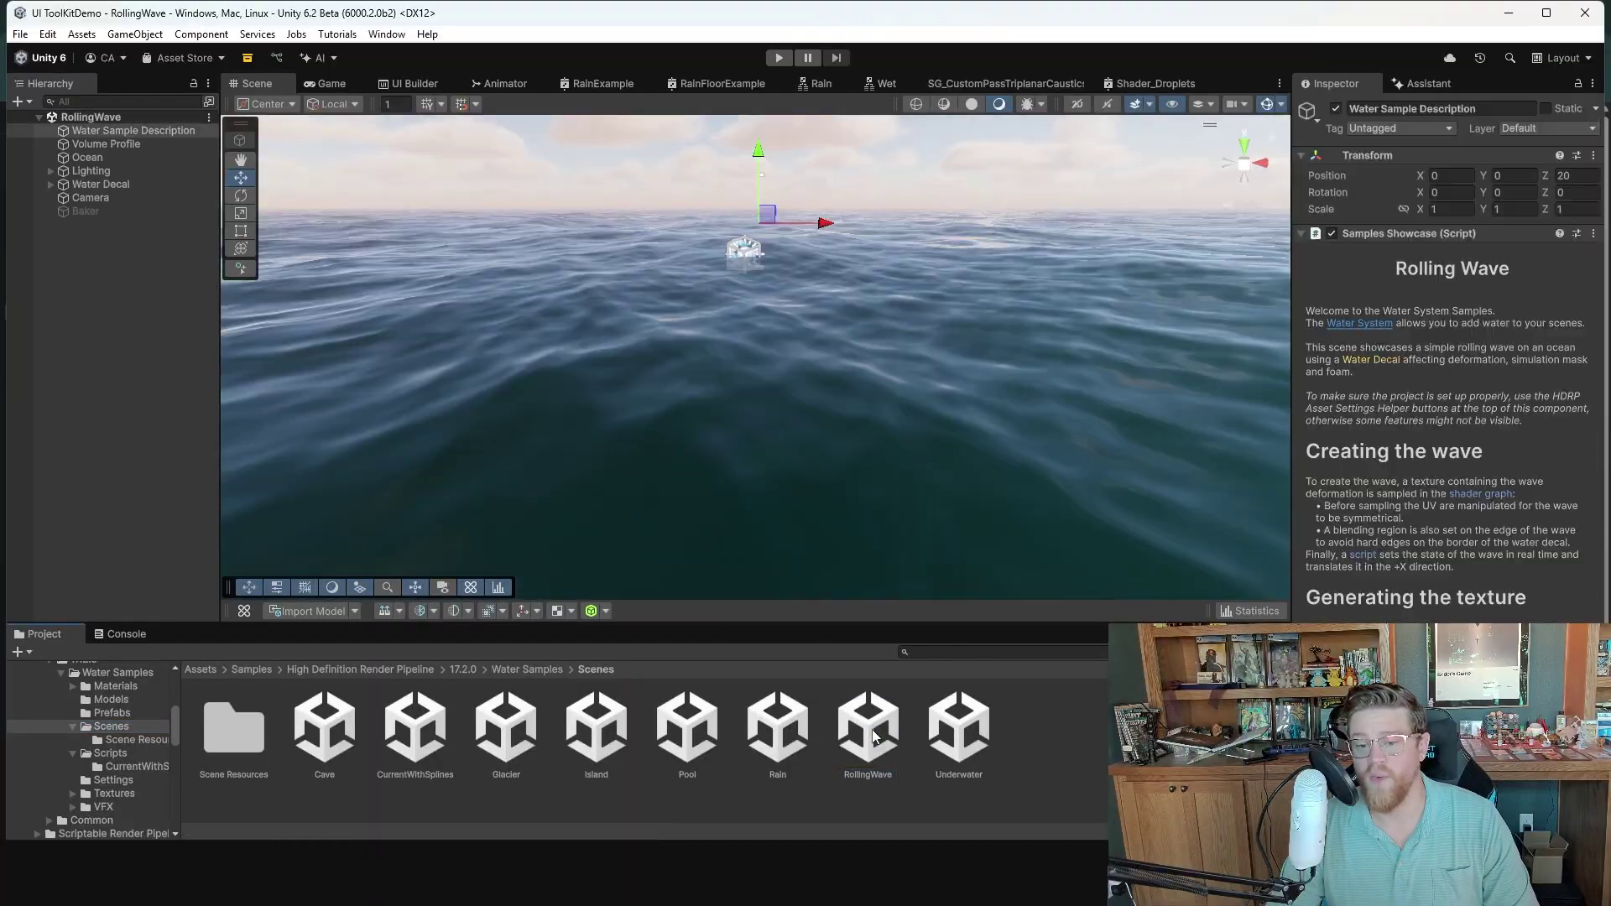
pyautogui.keyDown('alt'); pyautogui.moveTo(881, 349); pyautogui.dragTo(868, 314, button='right'); pyautogui.keyUp('alt')
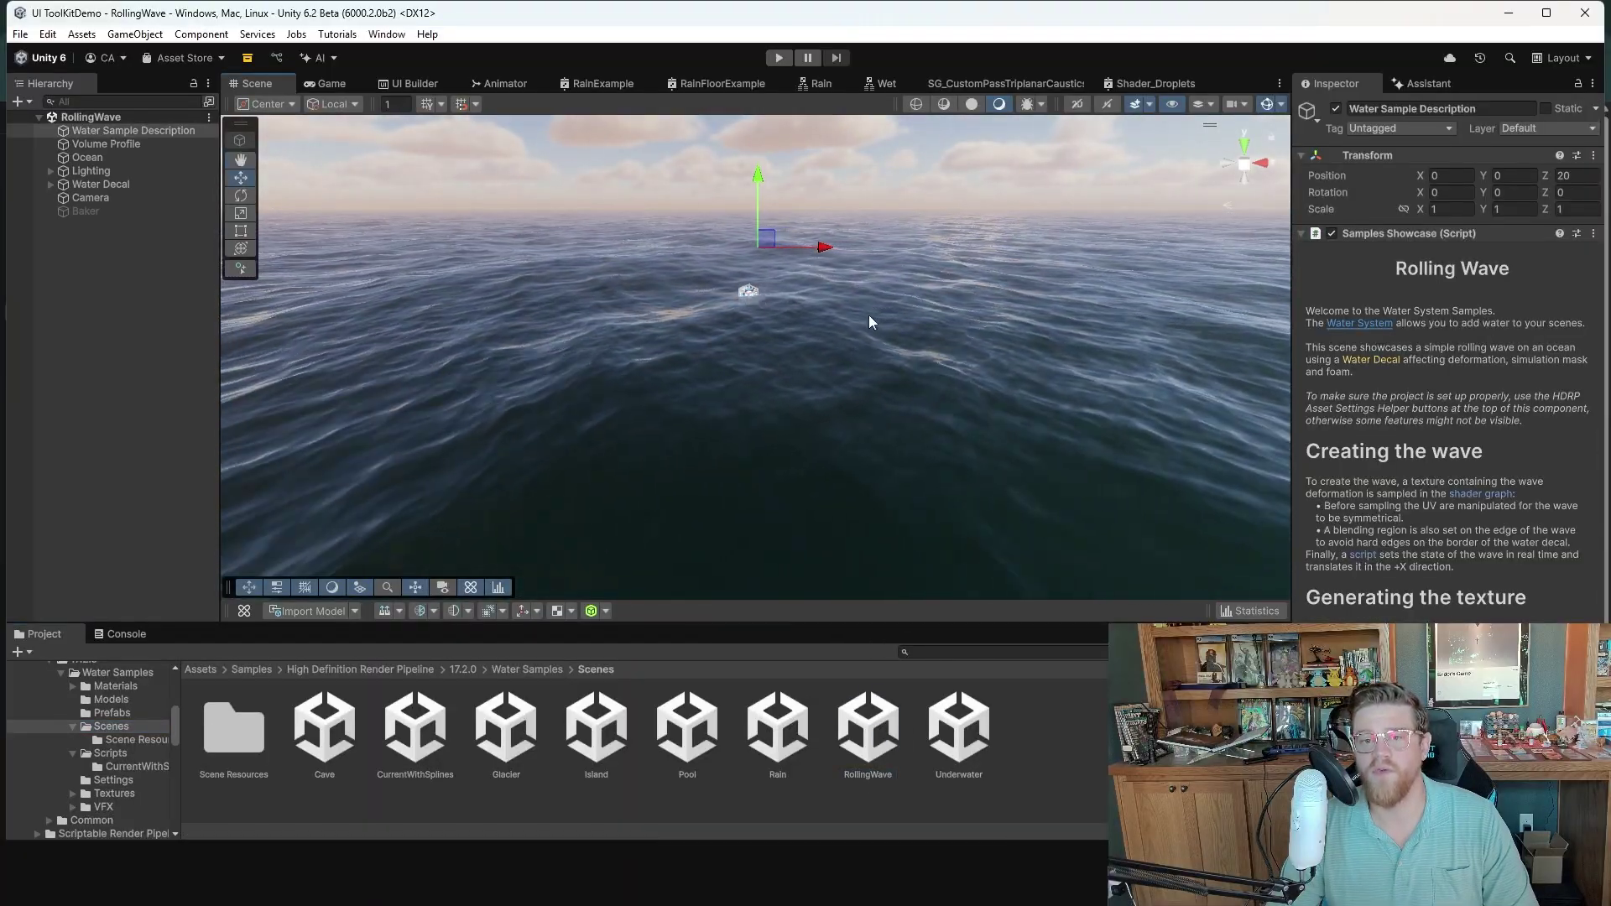
pyautogui.keyDown('alt'); pyautogui.moveTo(812, 295); pyautogui.dragTo(772, 306); pyautogui.keyUp('alt')
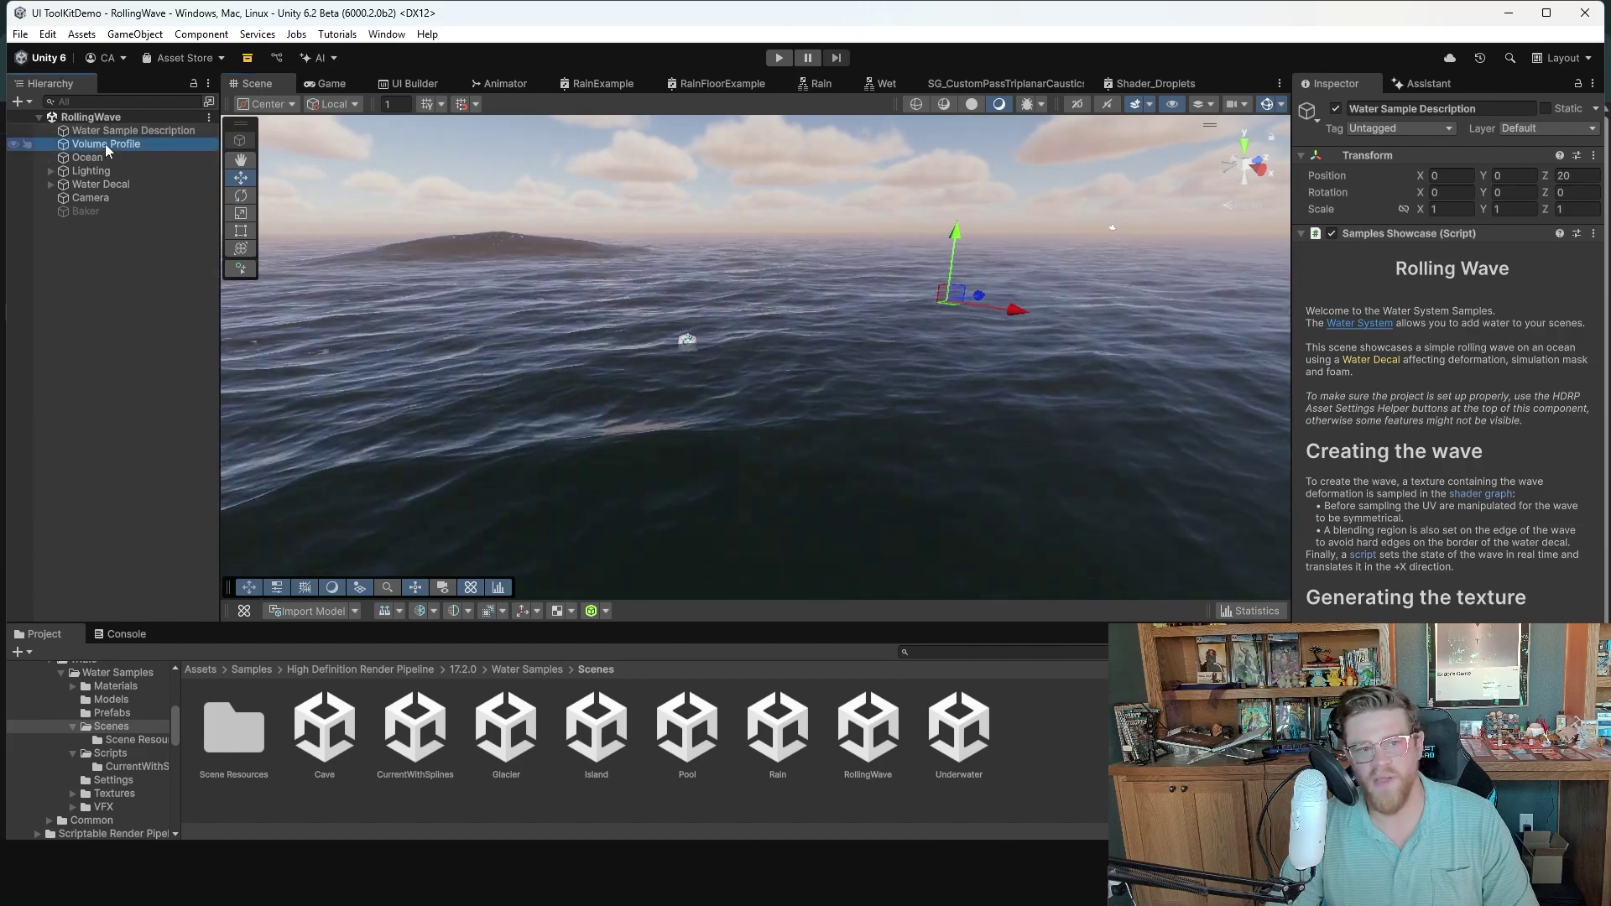
# - Switch the Water Rendering override of the RollingWave Volume Profile off and back on to compare the scene
pyautogui.click(103, 144)
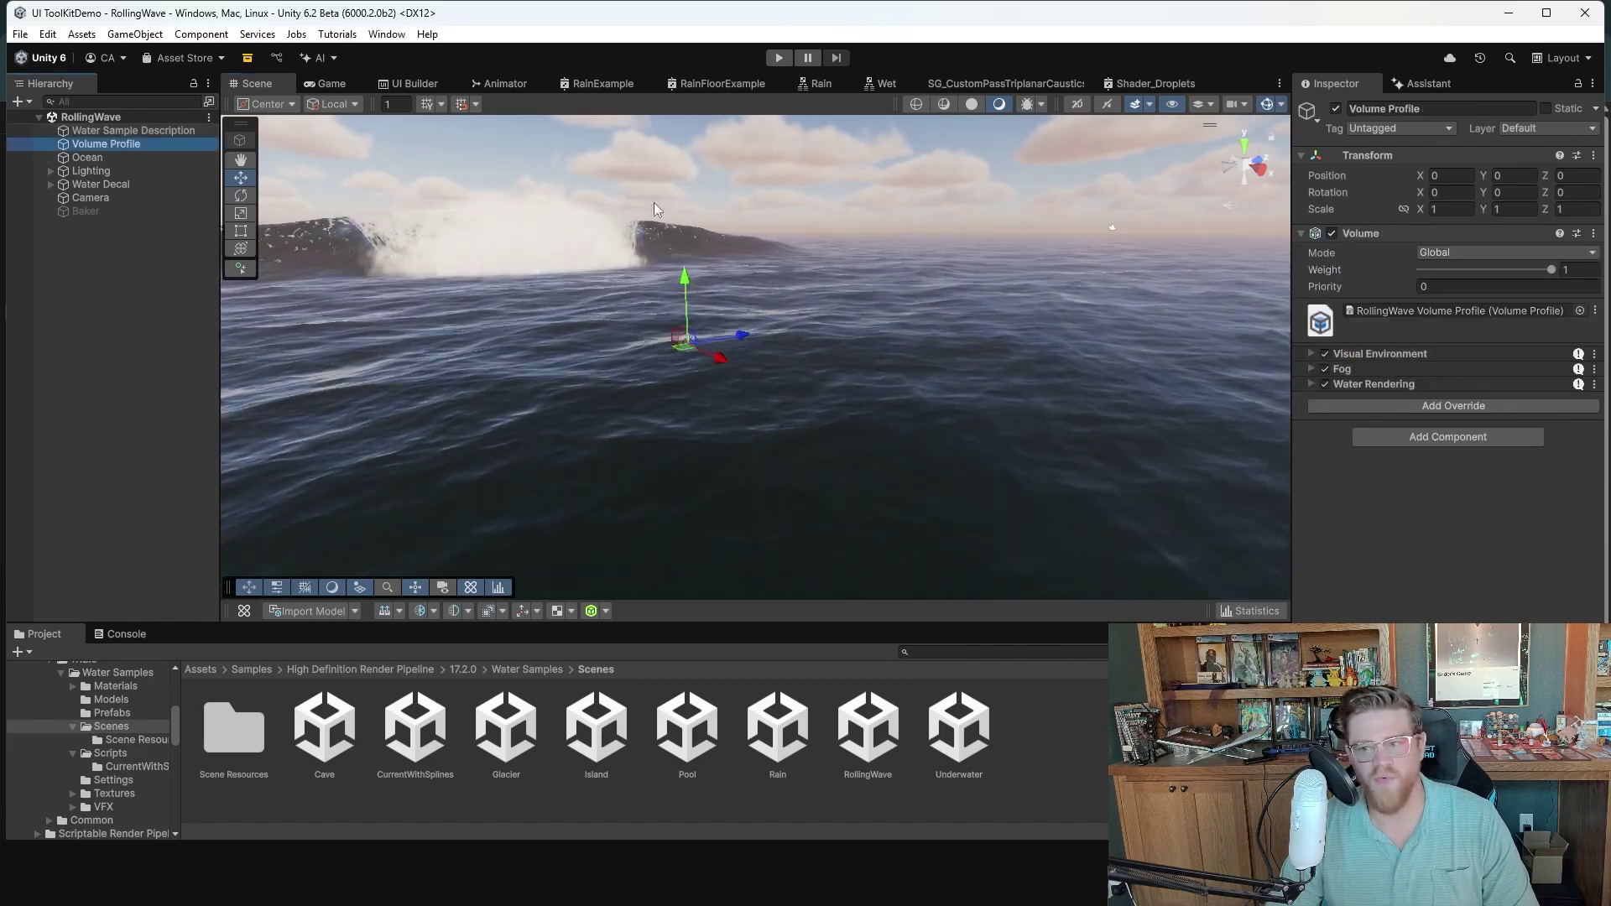
pyautogui.click(1423, 406)
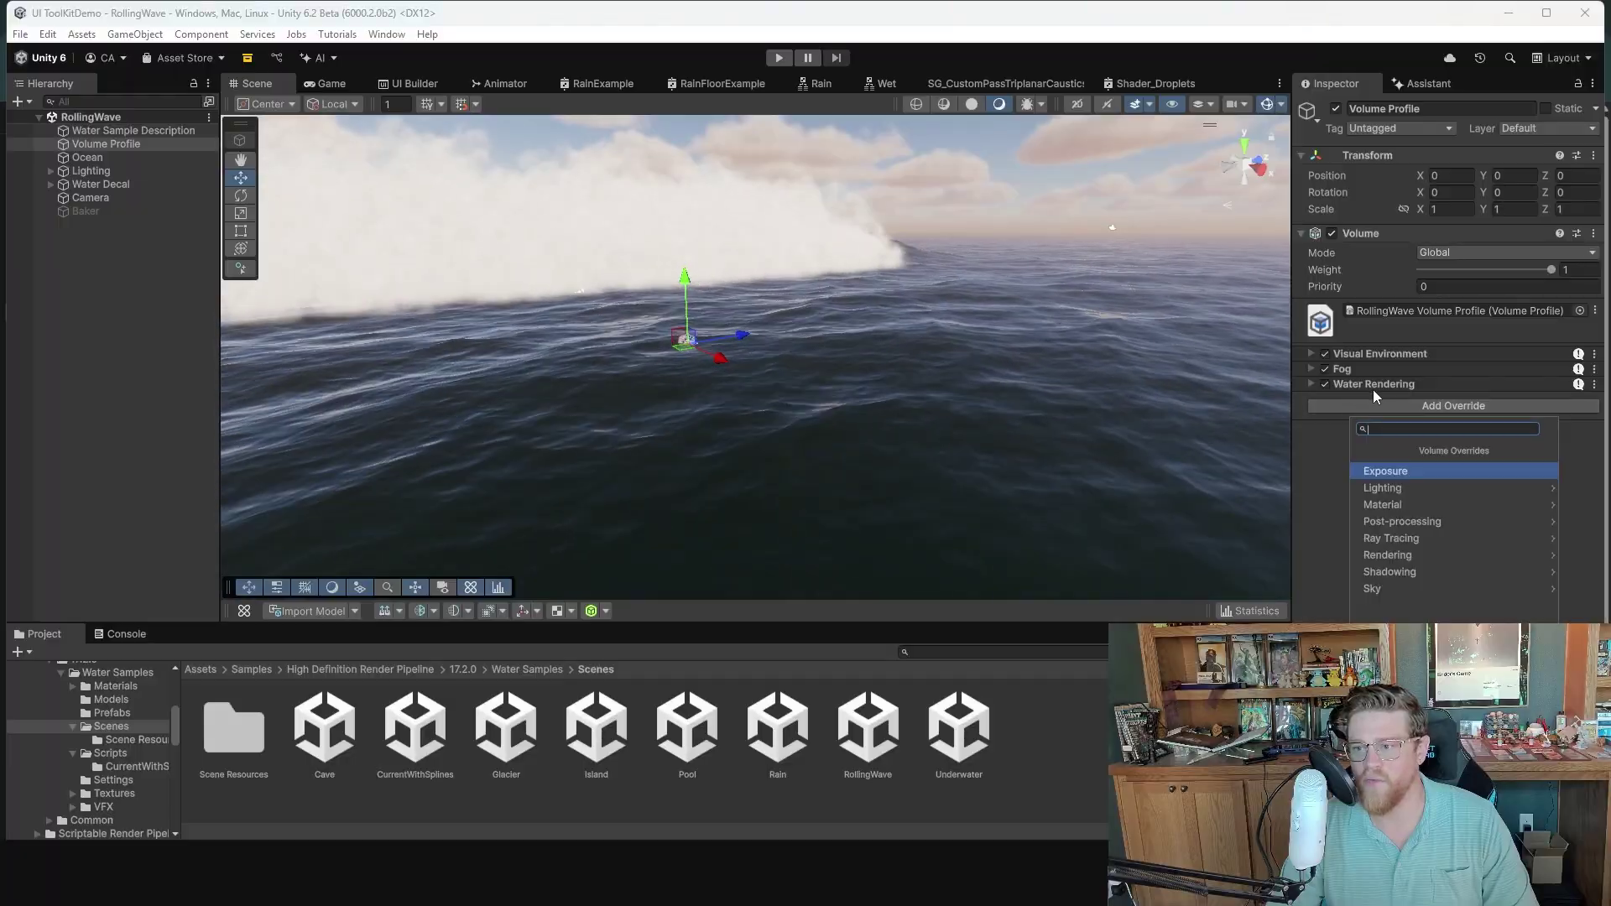
pyautogui.click(1309, 384)
pyautogui.click(1326, 385)
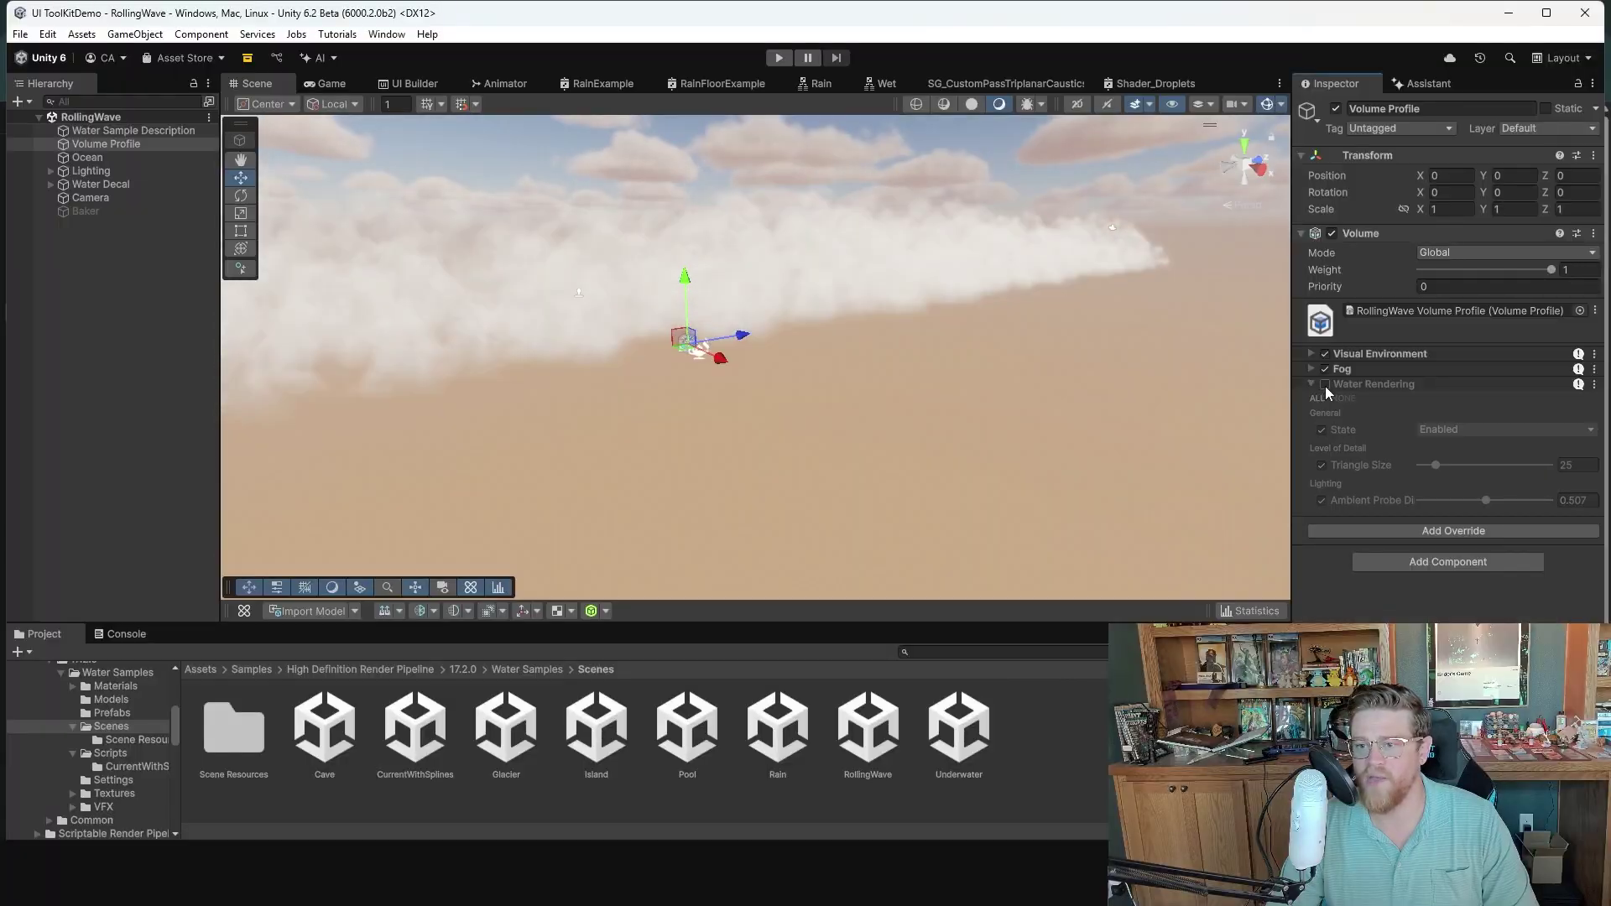
pyautogui.keyDown('alt'); pyautogui.moveTo(889, 373); pyautogui.dragTo(838, 372, button='right'); pyautogui.keyUp('alt')
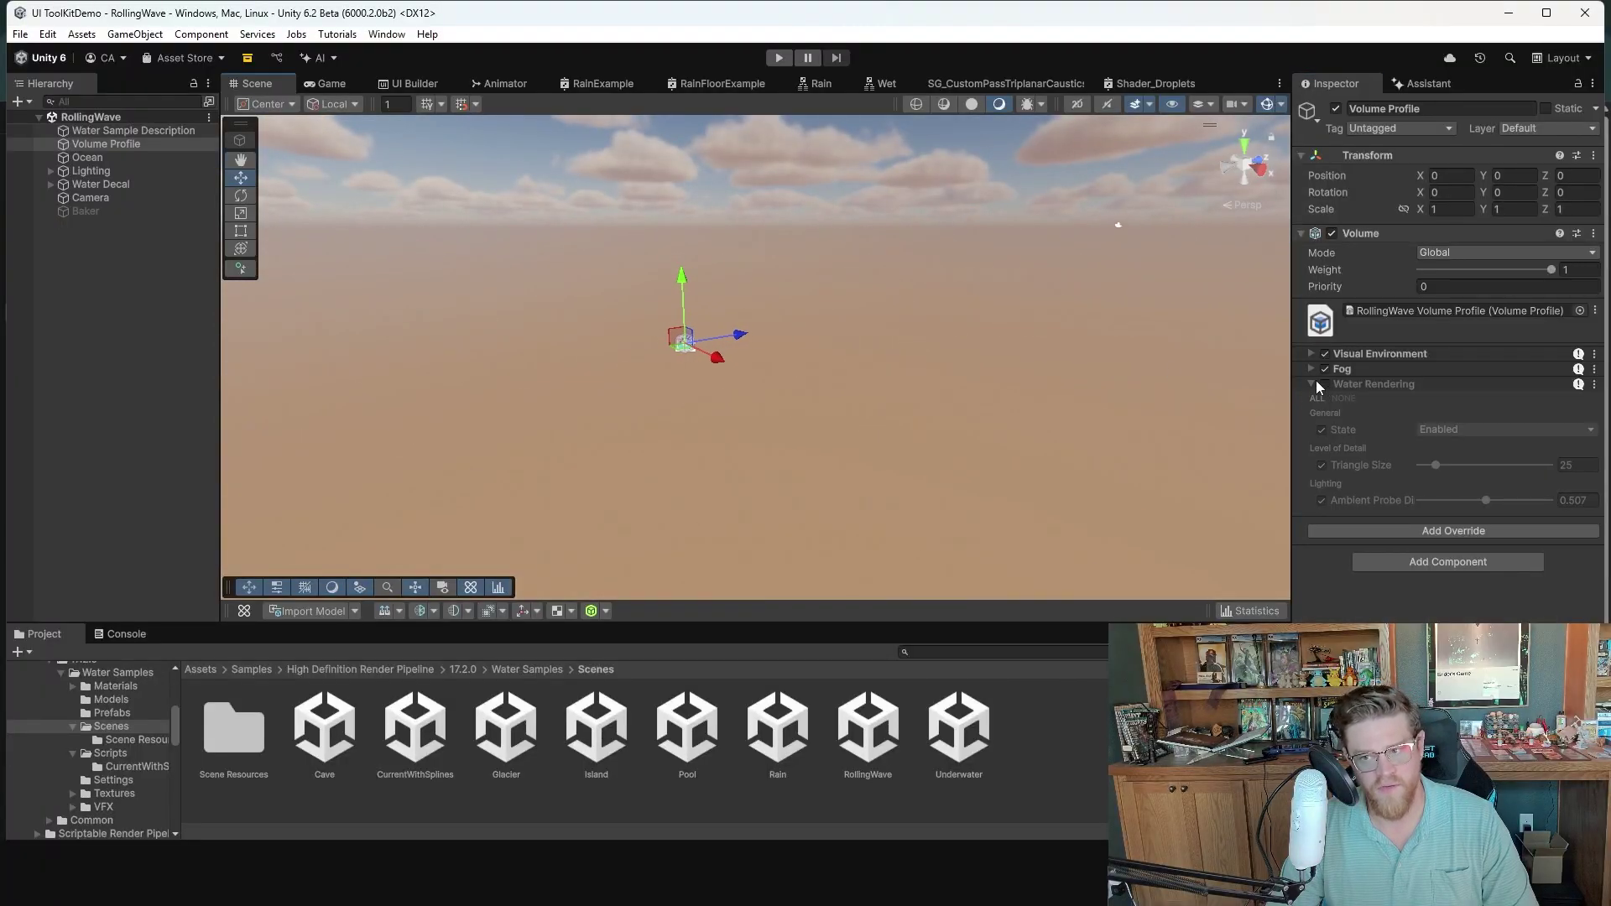
pyautogui.click(1315, 383)
pyautogui.click(1323, 385)
# - Watch the rolling wave and its foam from the front and from the side
pyautogui.moveTo(622, 275); pyautogui.dragTo(839, 299, button='middle')
pyautogui.keyDown('alt'); pyautogui.moveTo(838, 299); pyautogui.dragTo(626, 277); pyautogui.keyUp('alt')
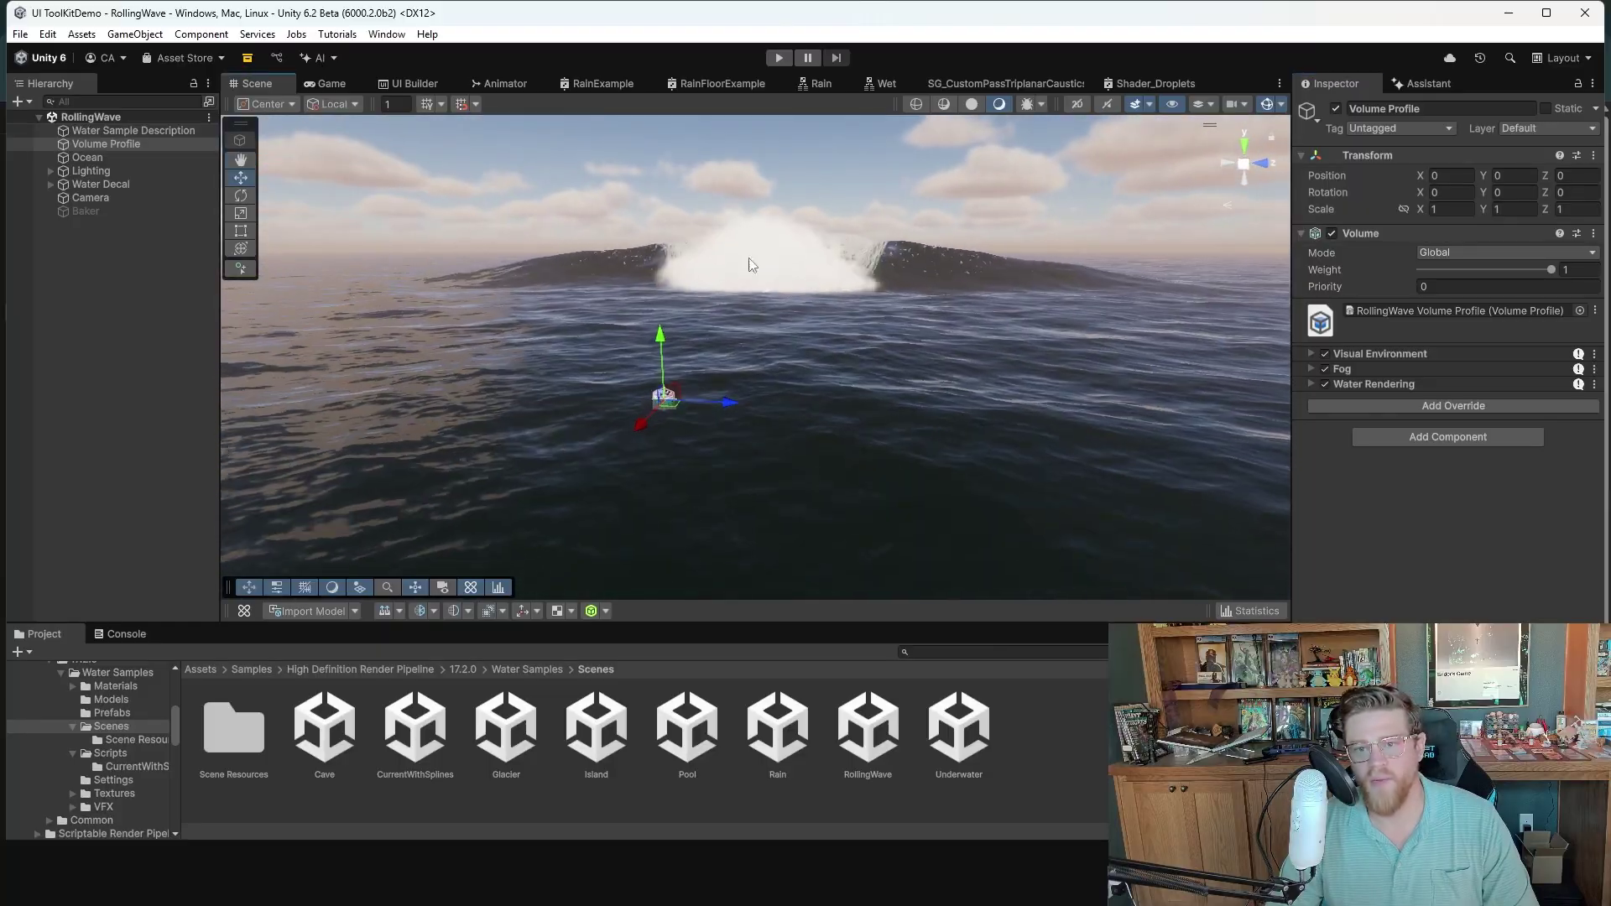
pyautogui.keyDown('alt'); pyautogui.moveTo(485, 331); pyautogui.dragTo(611, 331); pyautogui.keyUp('alt')
# - Inspect the LipFoam visual effect under Water Decal and watch its foam on the wave from different angles
pyautogui.click(50, 186)
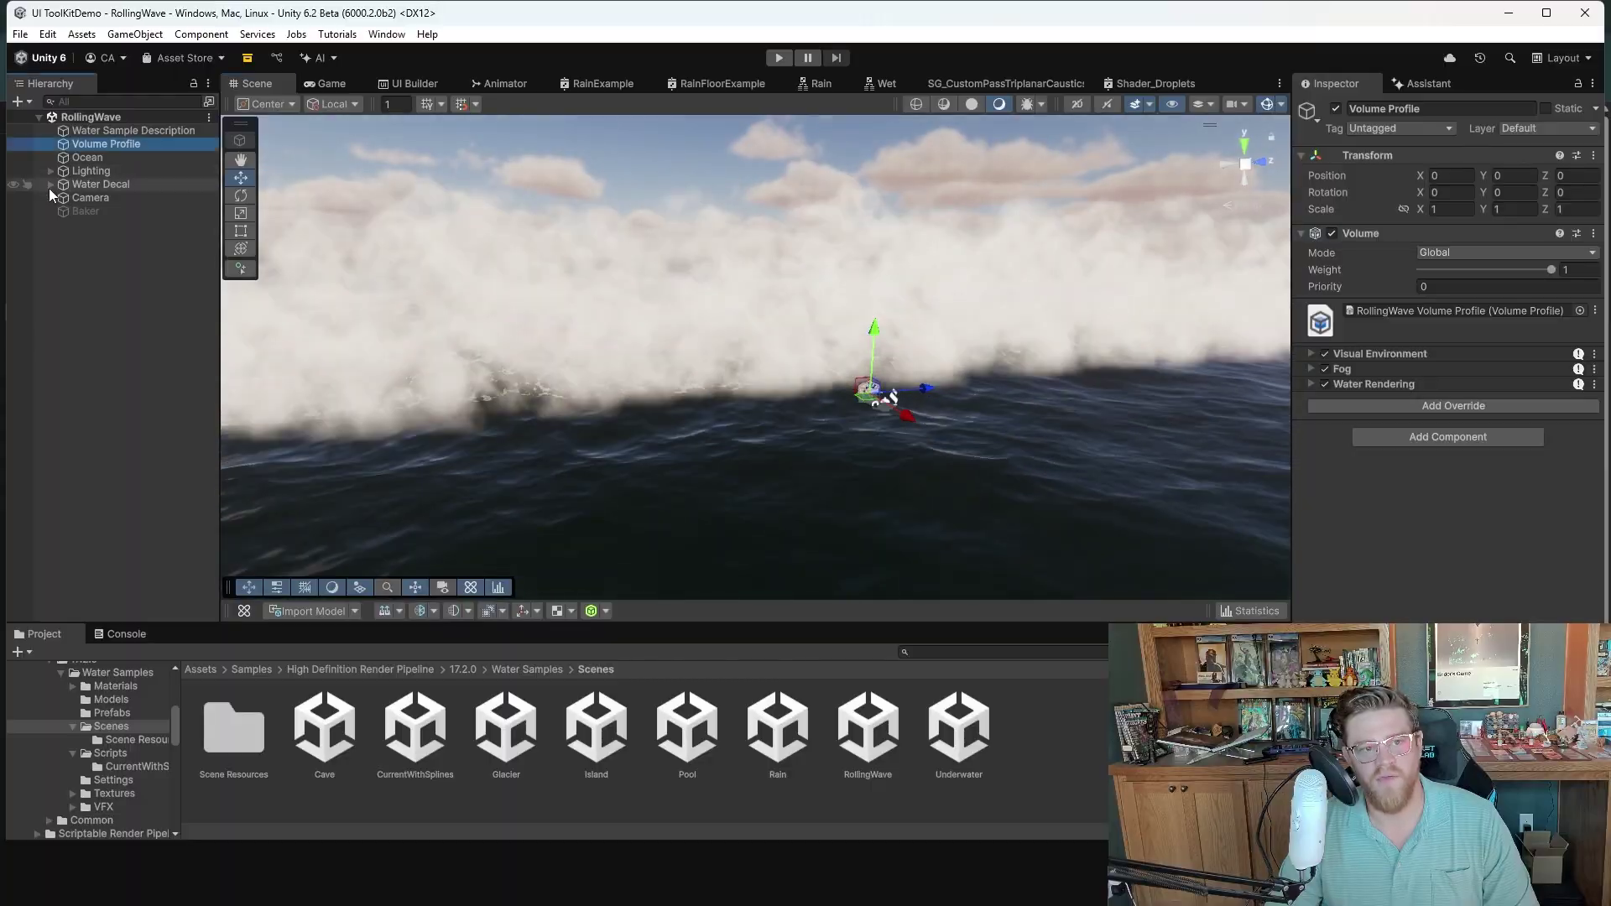
pyautogui.click(113, 198)
pyautogui.click(563, 315)
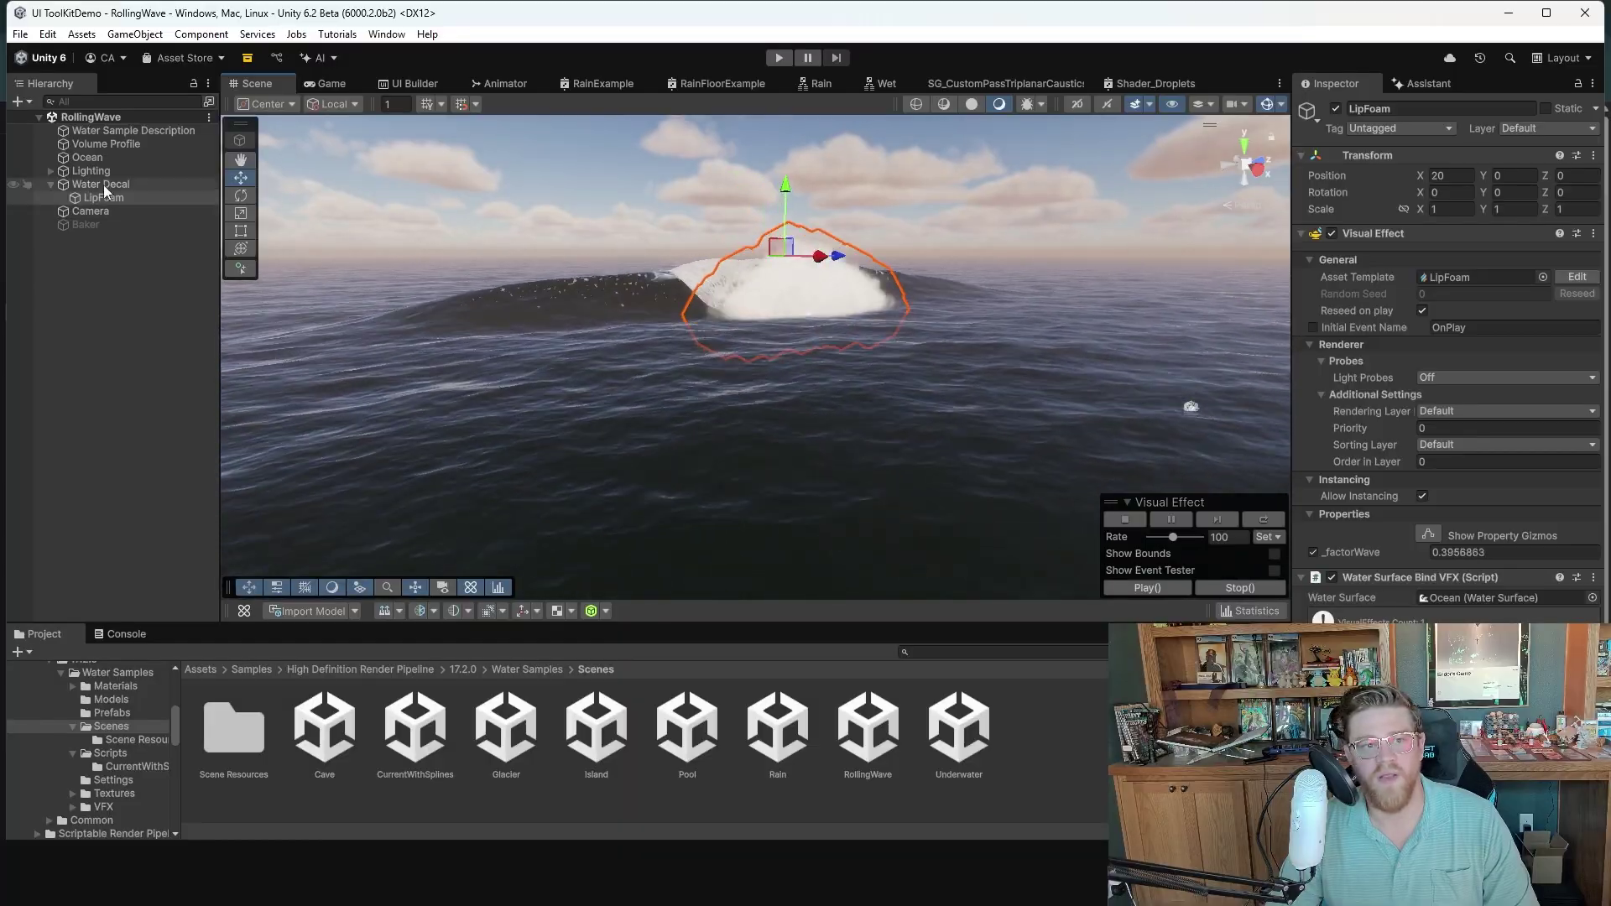
pyautogui.click(105, 186)
pyautogui.click(102, 198)
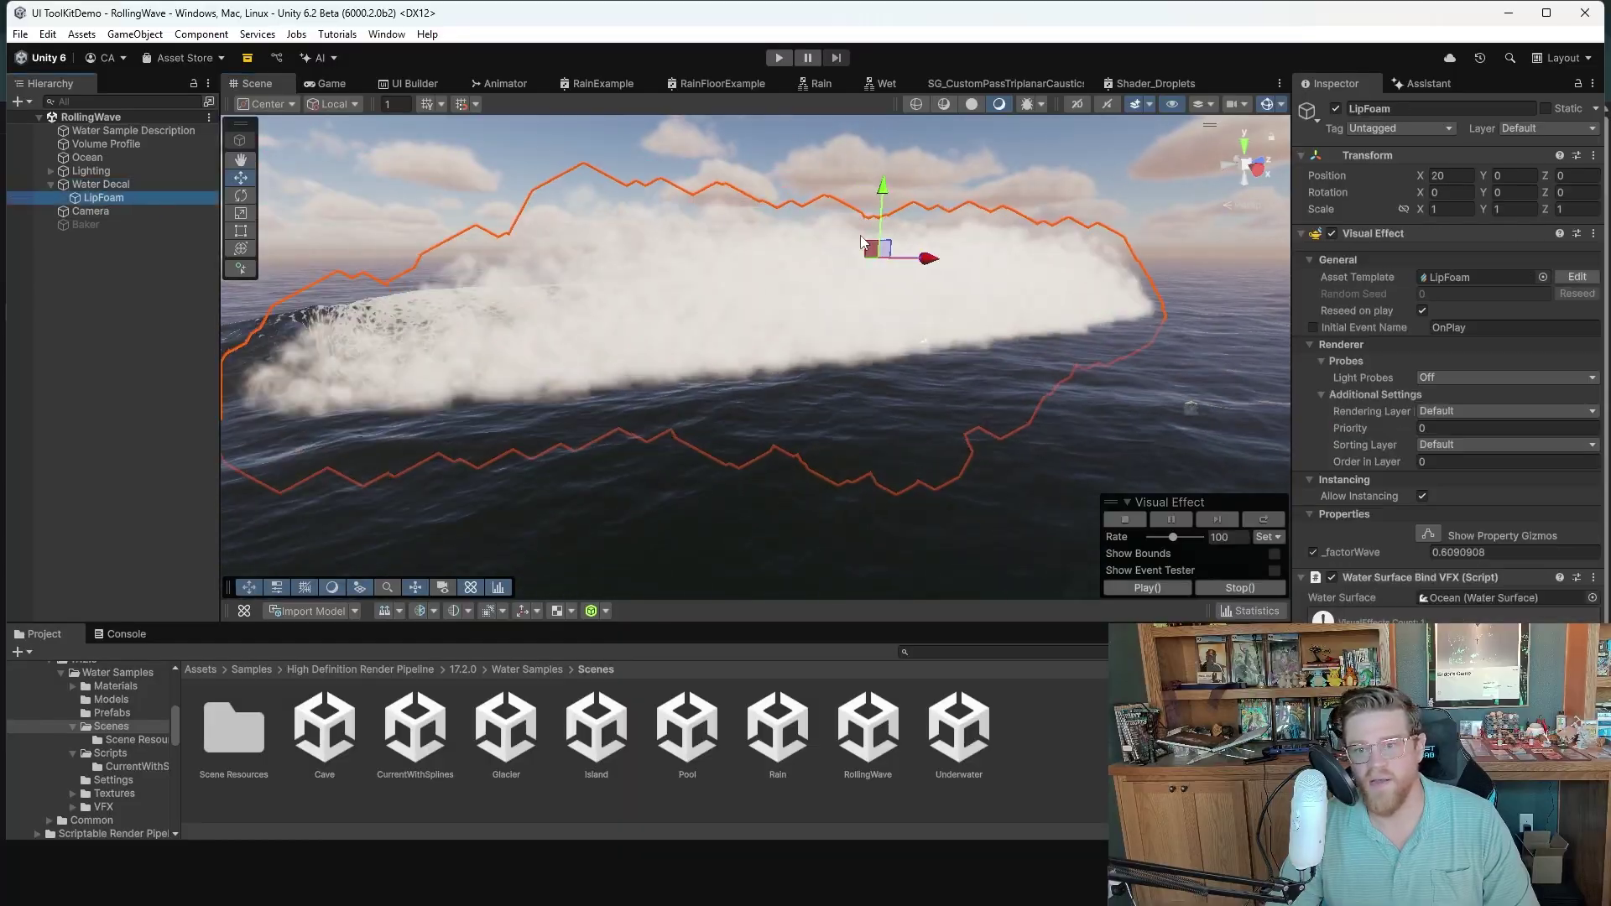
pyautogui.keyDown('alt'); pyautogui.moveTo(1019, 356); pyautogui.dragTo(419, 325); pyautogui.keyUp('alt')
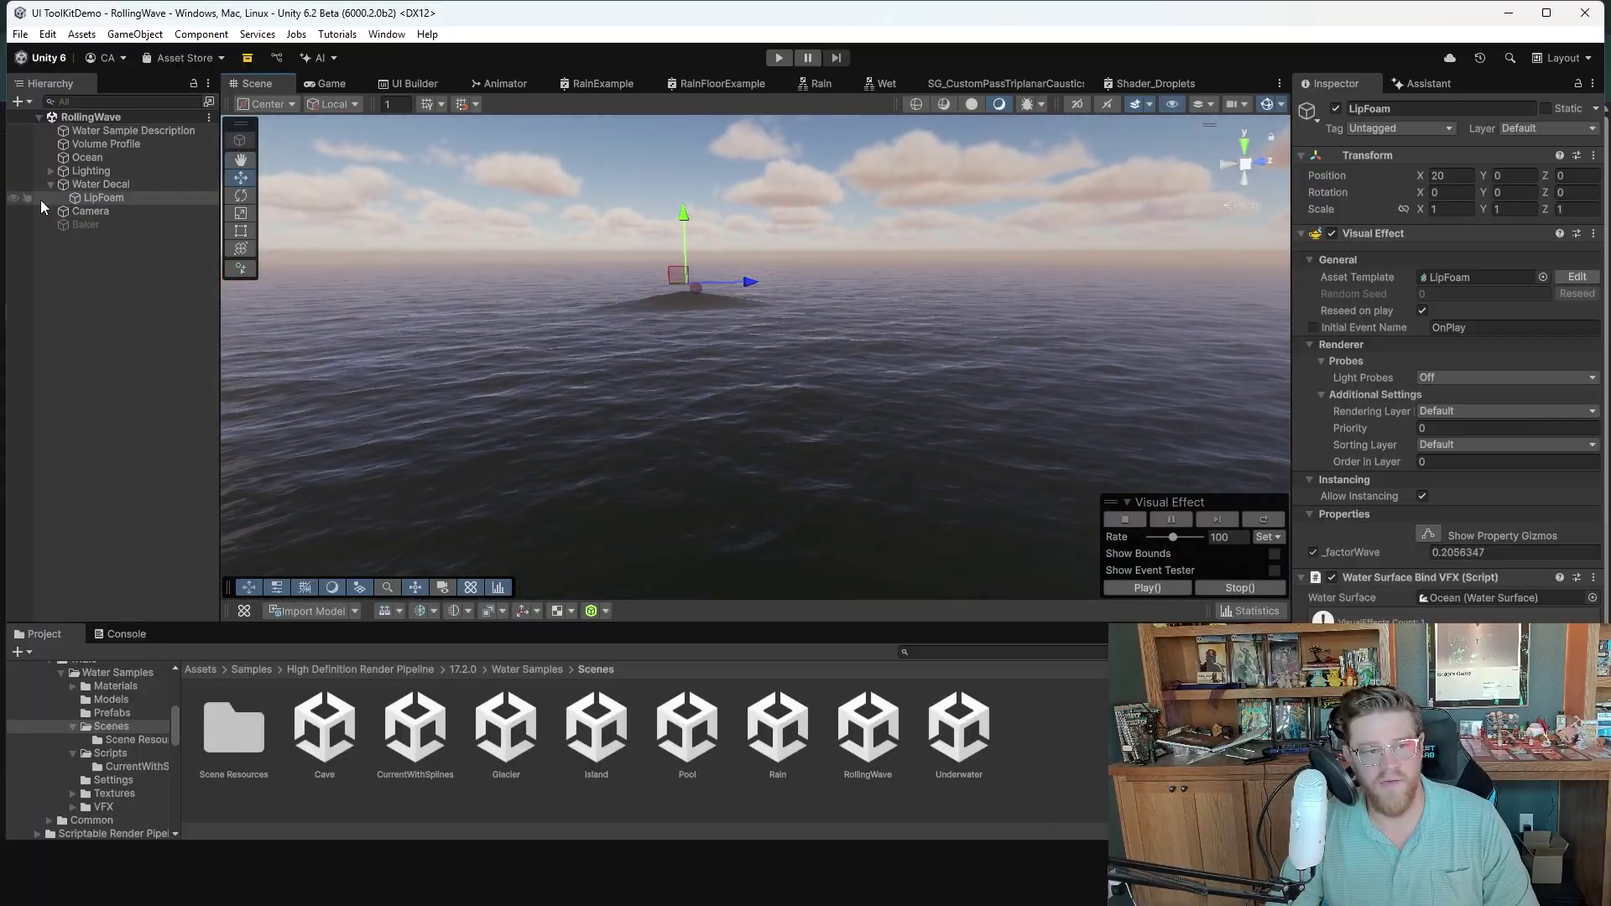
pyautogui.moveTo(809, 421); pyautogui.dragTo(810, 417, button='middle')
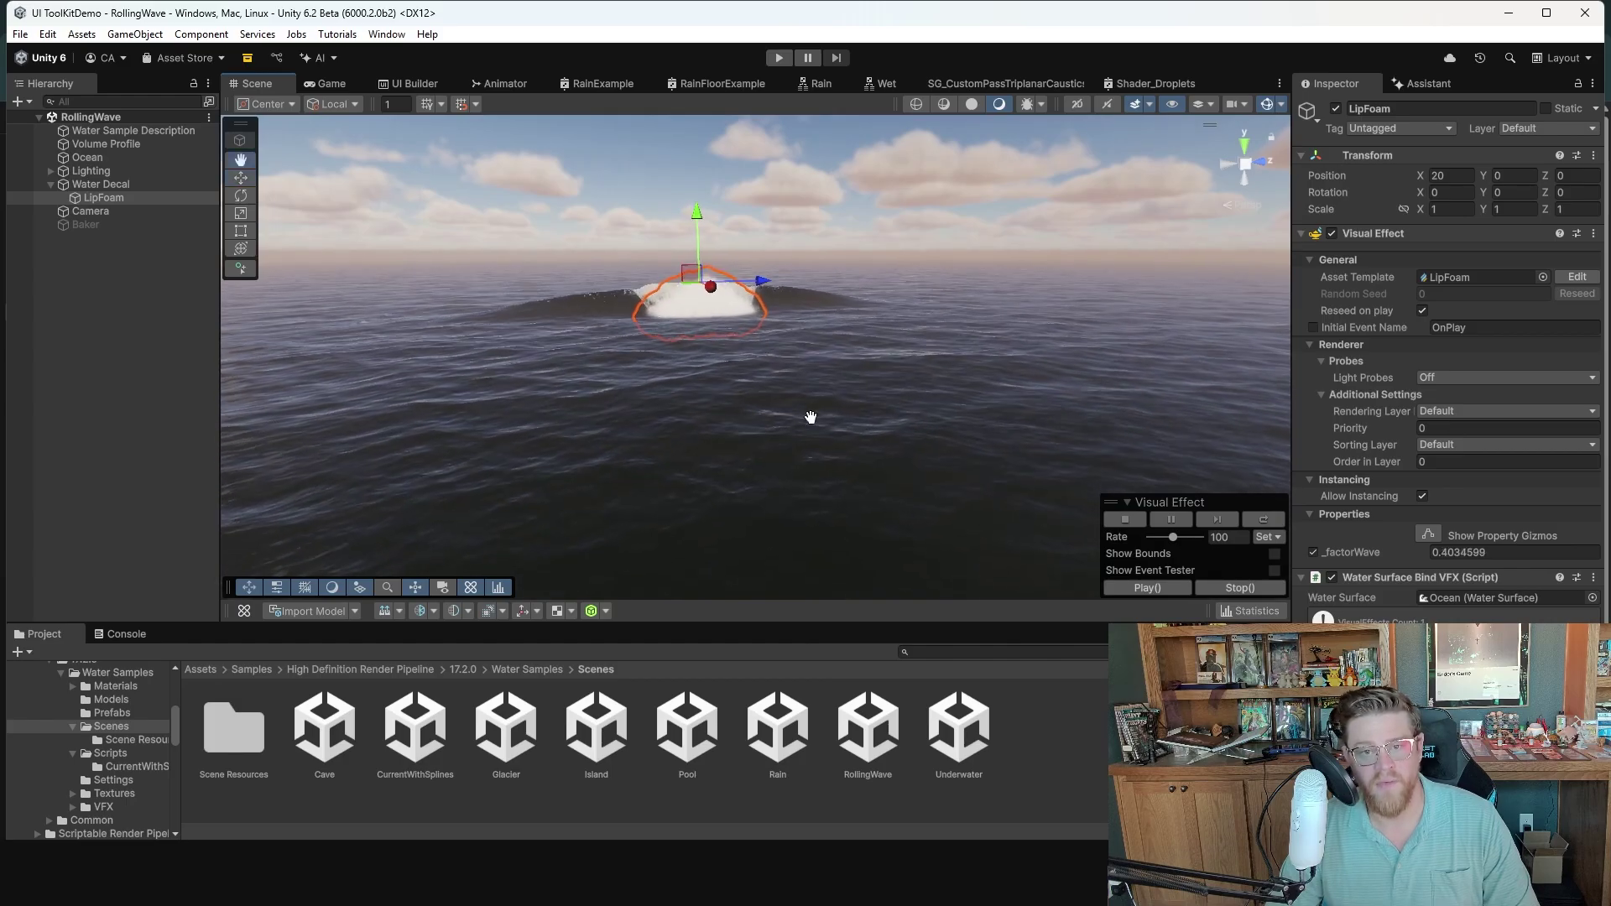
# - Open the Underwater sample scene and examine the waterline, the plants and the bubbles below the surface
pyautogui.doubleClick(975, 748)
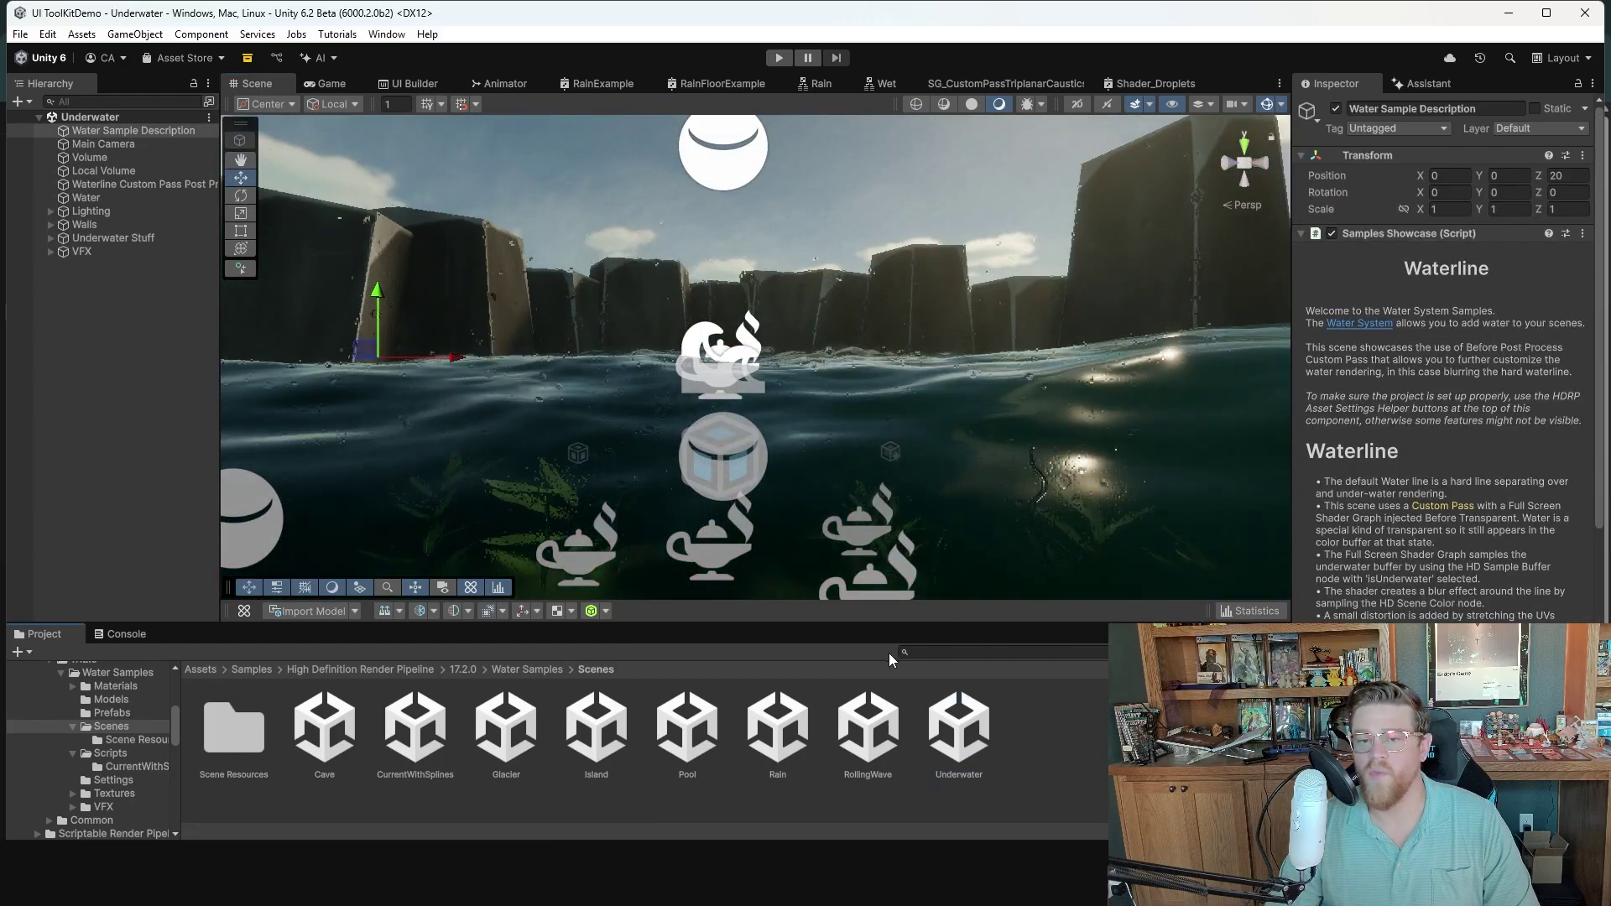
pyautogui.moveTo(929, 398); pyautogui.dragTo(913, 347, button='middle')
pyautogui.scroll(-2, 913, 341)
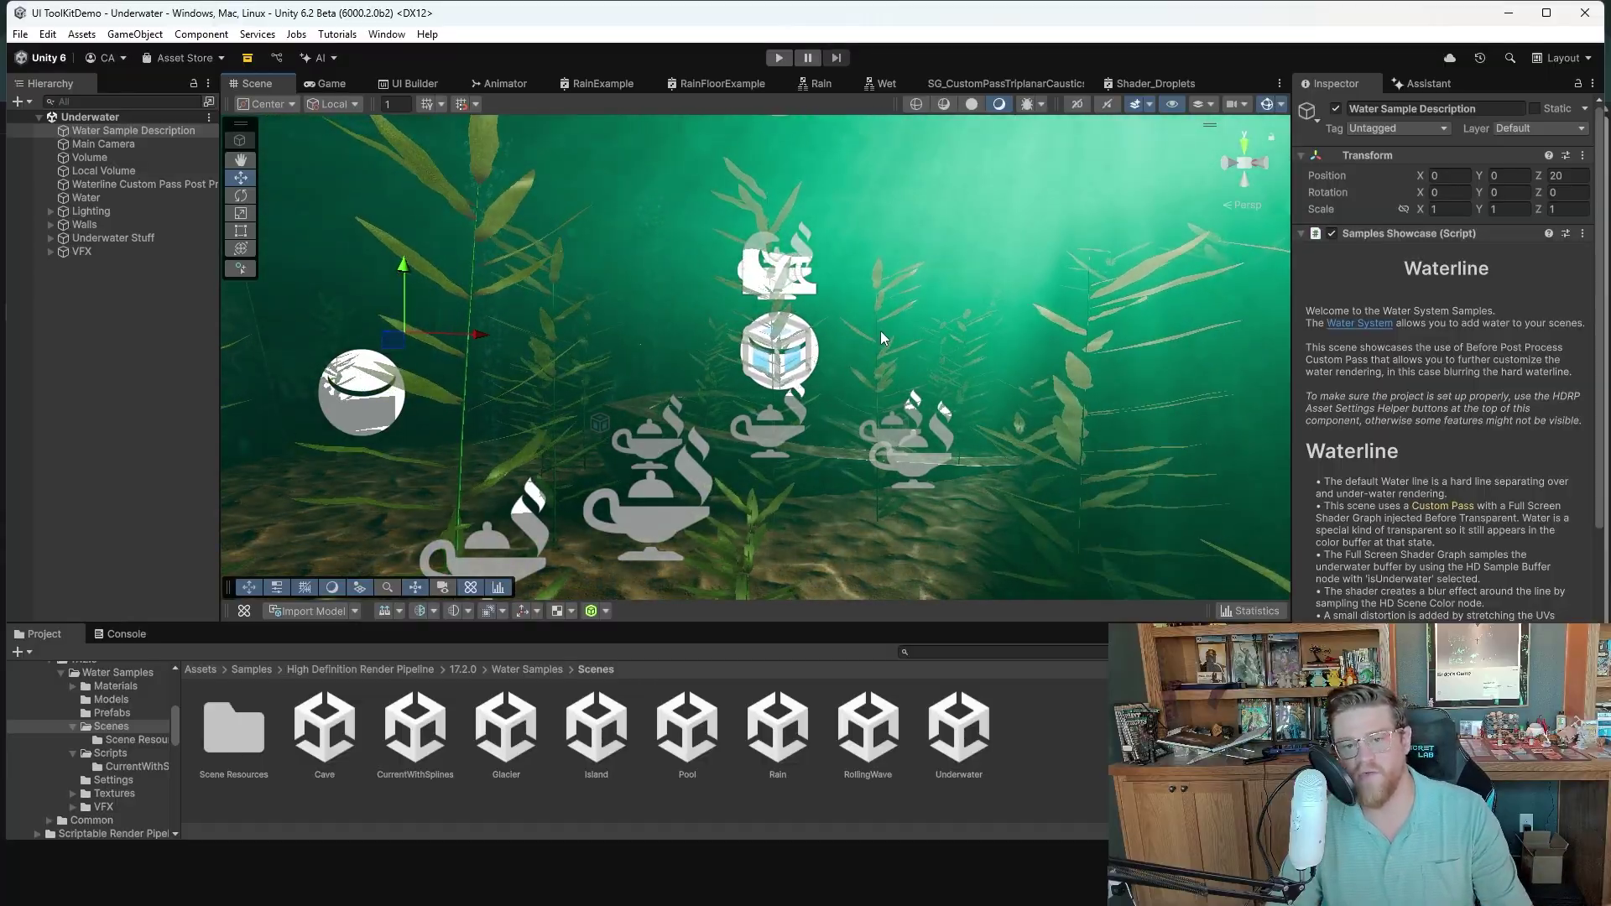
pyautogui.scroll(2, 869, 359)
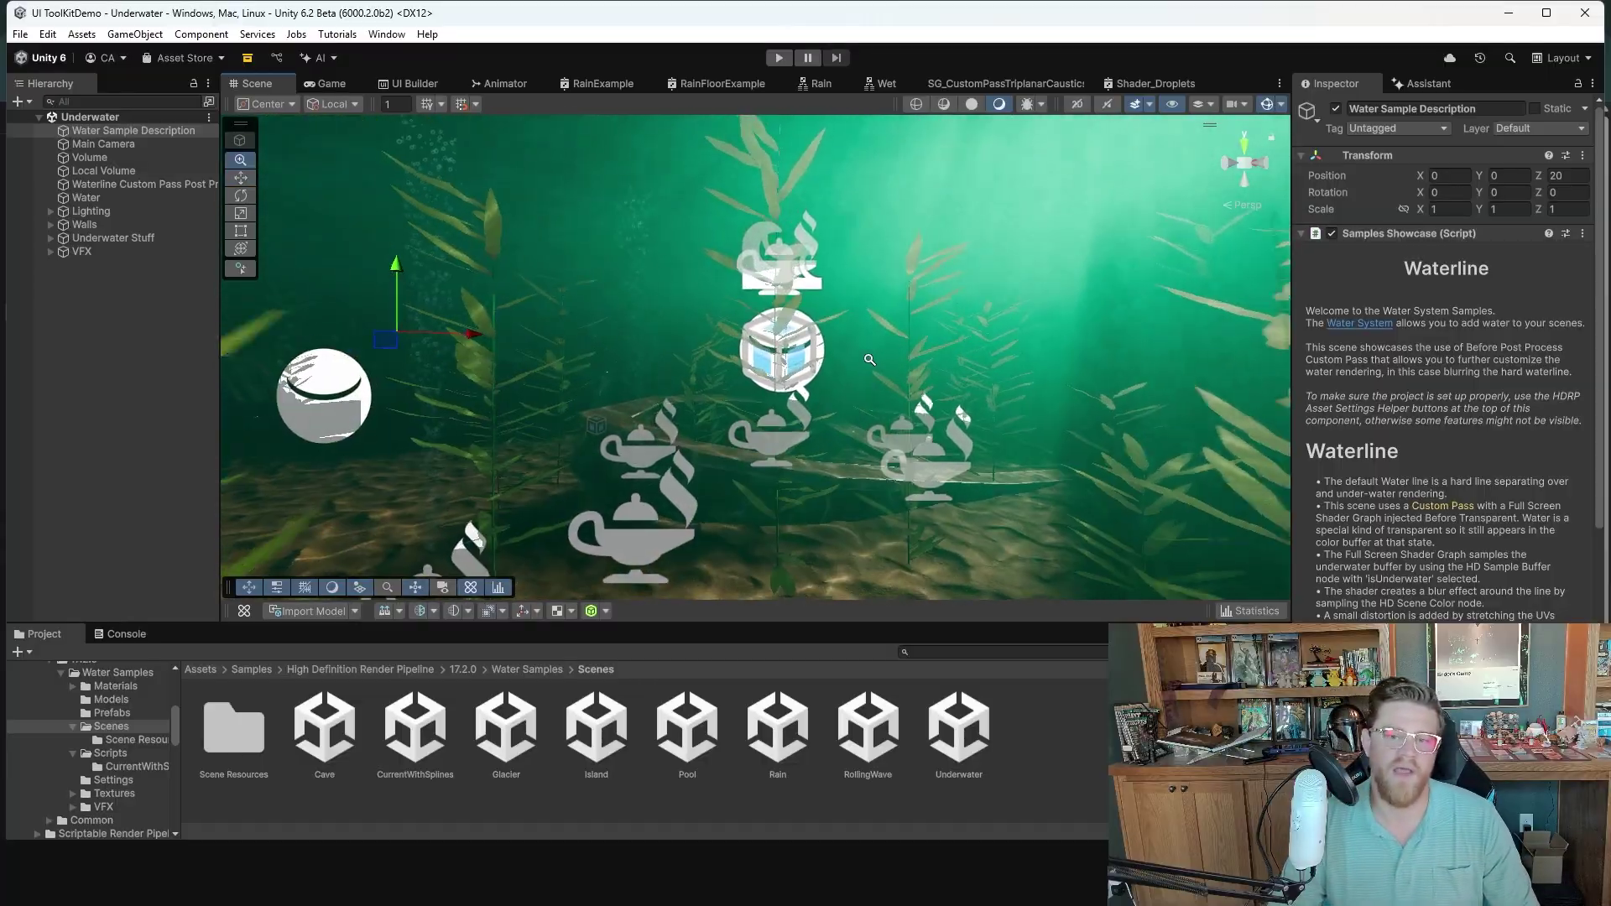
pyautogui.keyDown('alt'); pyautogui.moveTo(870, 359); pyautogui.dragTo(902, 371, button='right'); pyautogui.keyUp('alt')
pyautogui.moveTo(901, 371); pyautogui.dragTo(922, 364, button='middle')
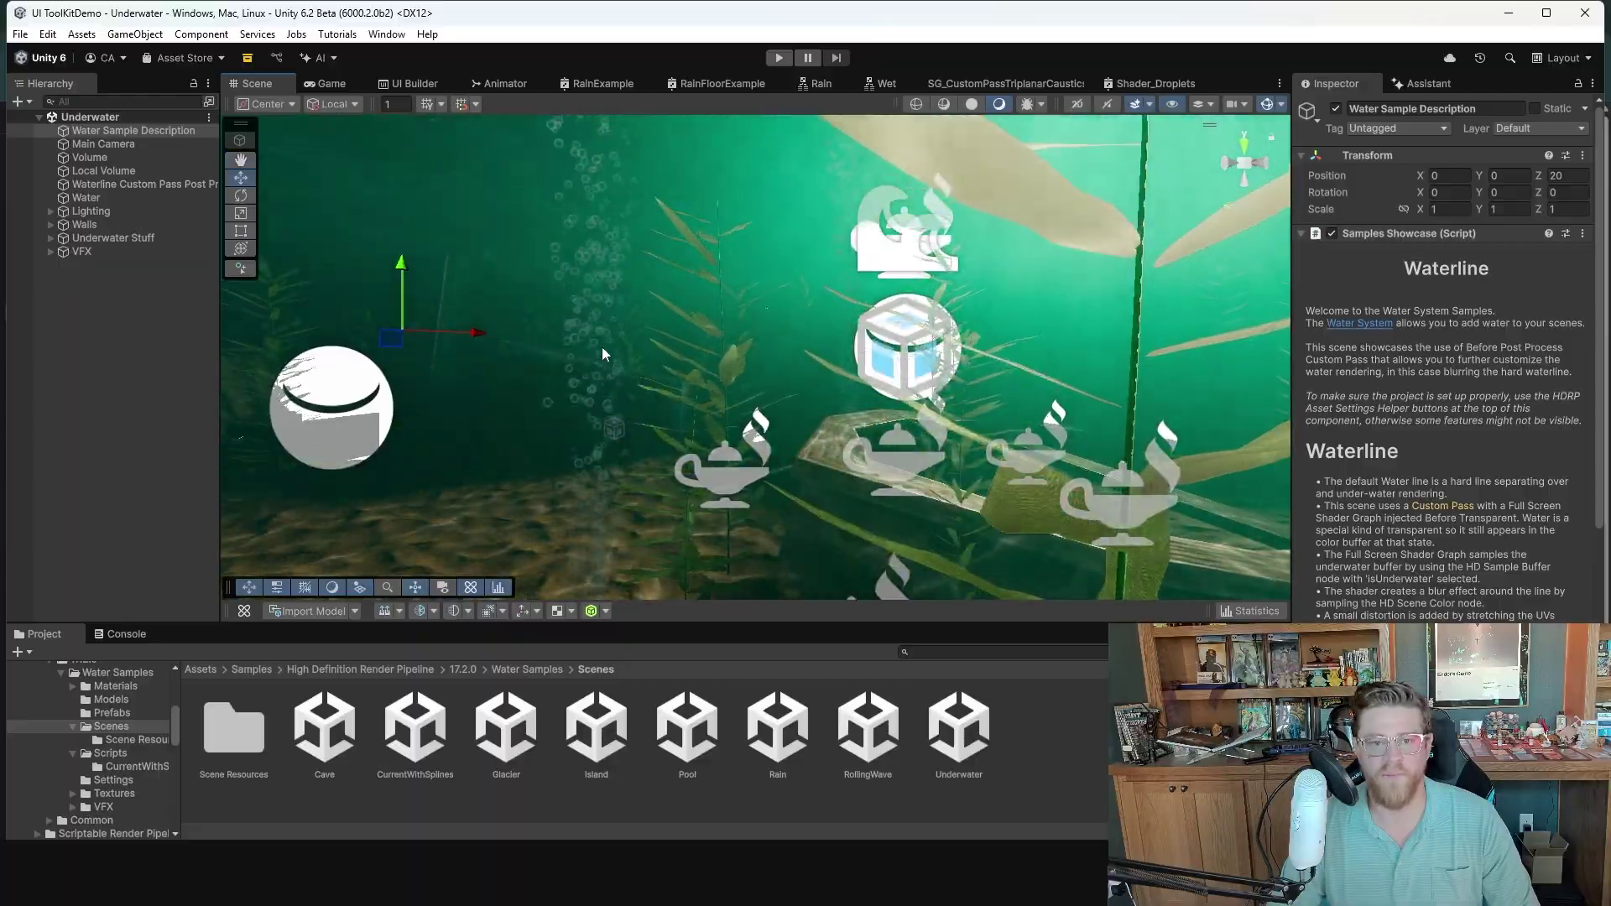
# - Expand the Underwater scene's VFX group and inspect the VFXG_Grain visual effect
pyautogui.click(84, 254)
pyautogui.click(51, 252)
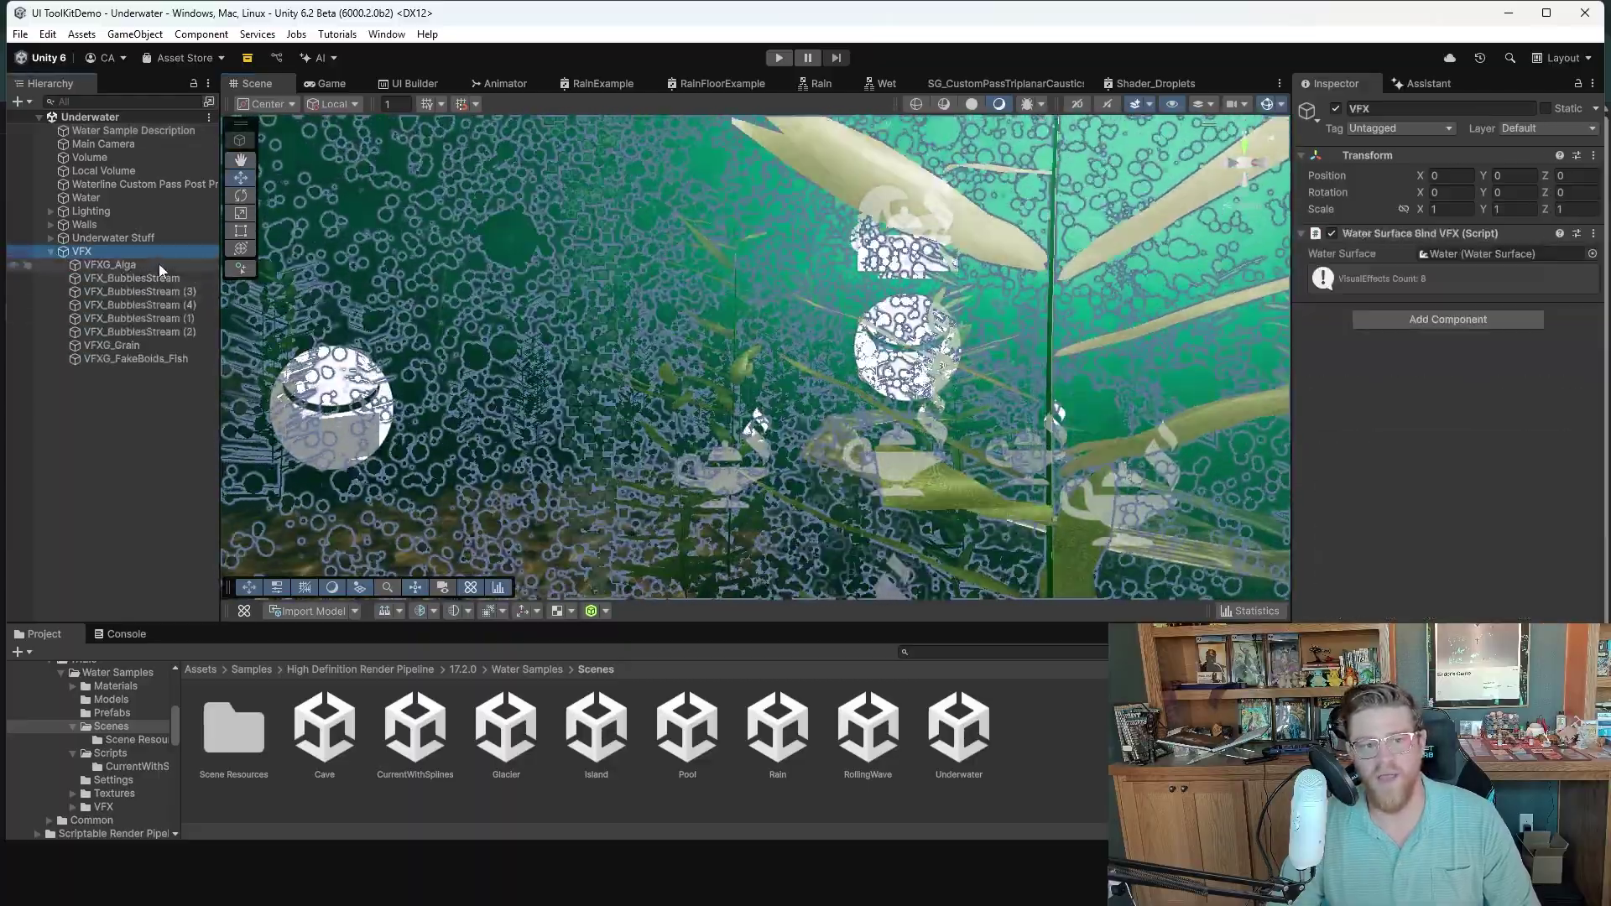
pyautogui.click(149, 345)
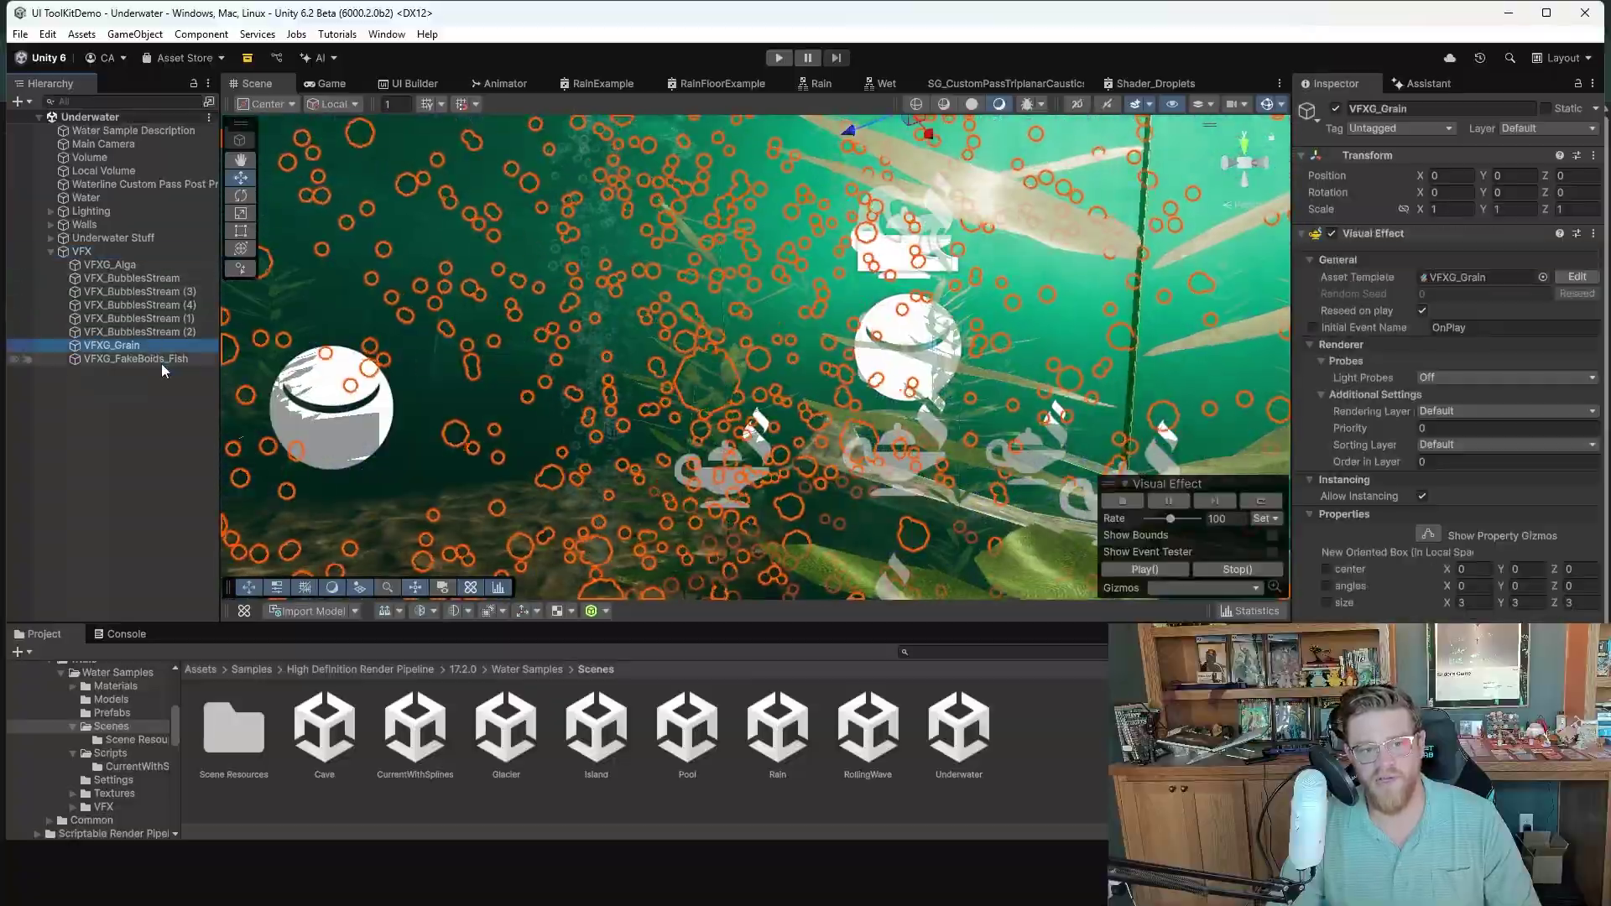
# - Select the VFXG_FakeBoids_Fish visual effect and watch its school of fish from different angles
pyautogui.click(163, 360)
pyautogui.keyDown('alt'); pyautogui.moveTo(1007, 375); pyautogui.dragTo(1111, 444, button='right'); pyautogui.keyUp('alt')
pyautogui.scroll(-8, 1110, 442)
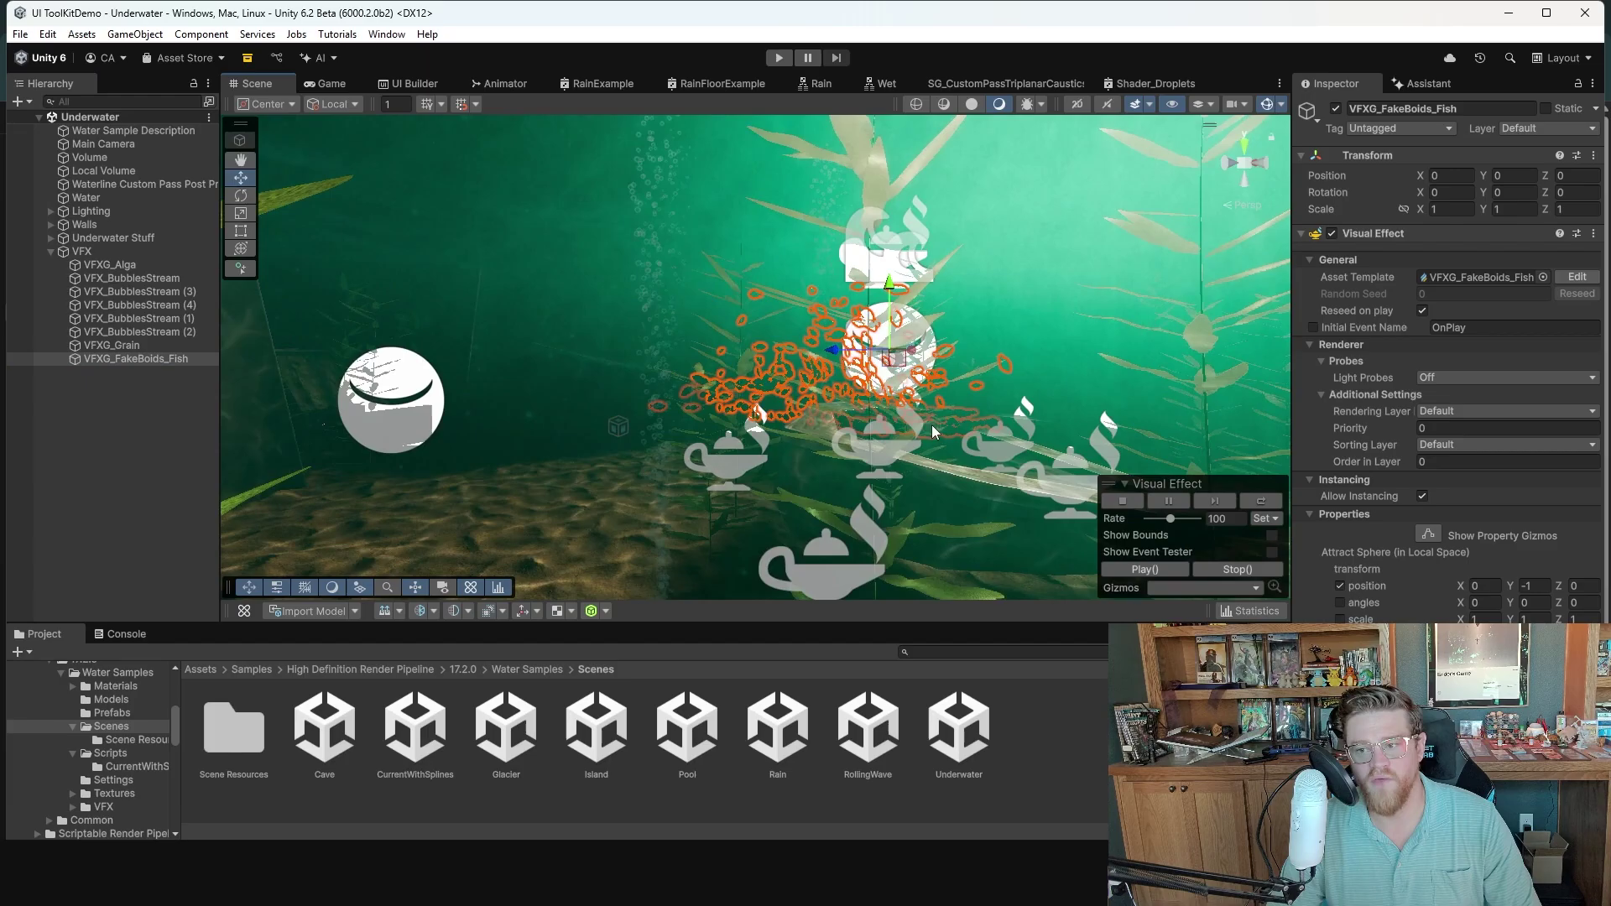
pyautogui.keyDown('alt'); pyautogui.moveTo(776, 363); pyautogui.dragTo(927, 331); pyautogui.keyUp('alt')
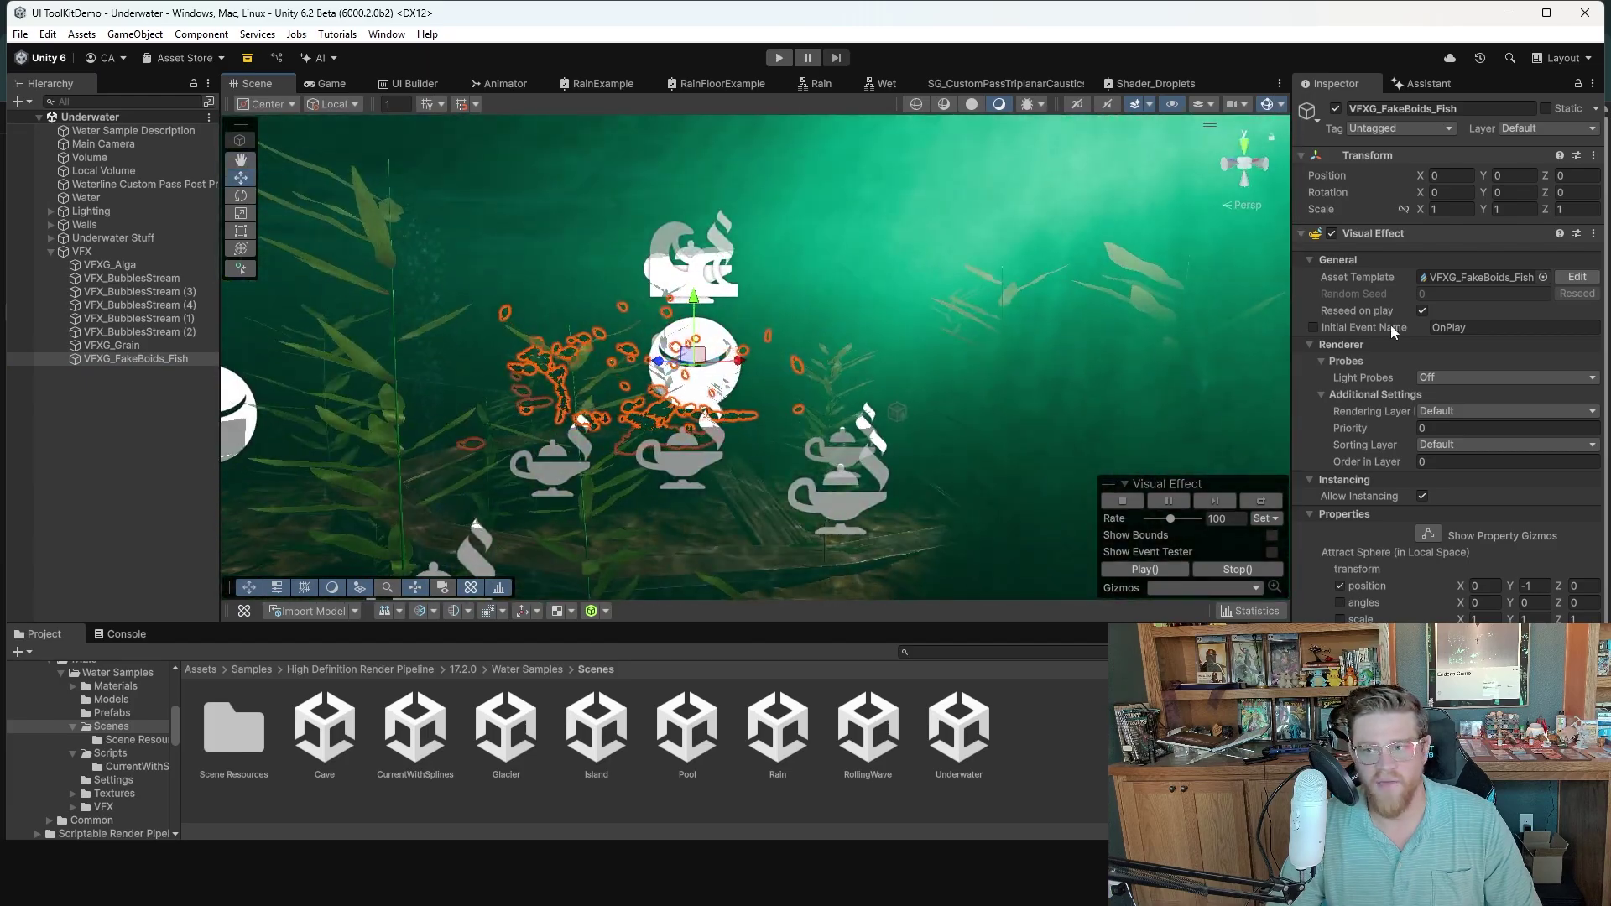
# - Open the VFXG_FakeBoids_Fish graph, look over its nodes and return to the Scene view
pyautogui.click(1461, 279)
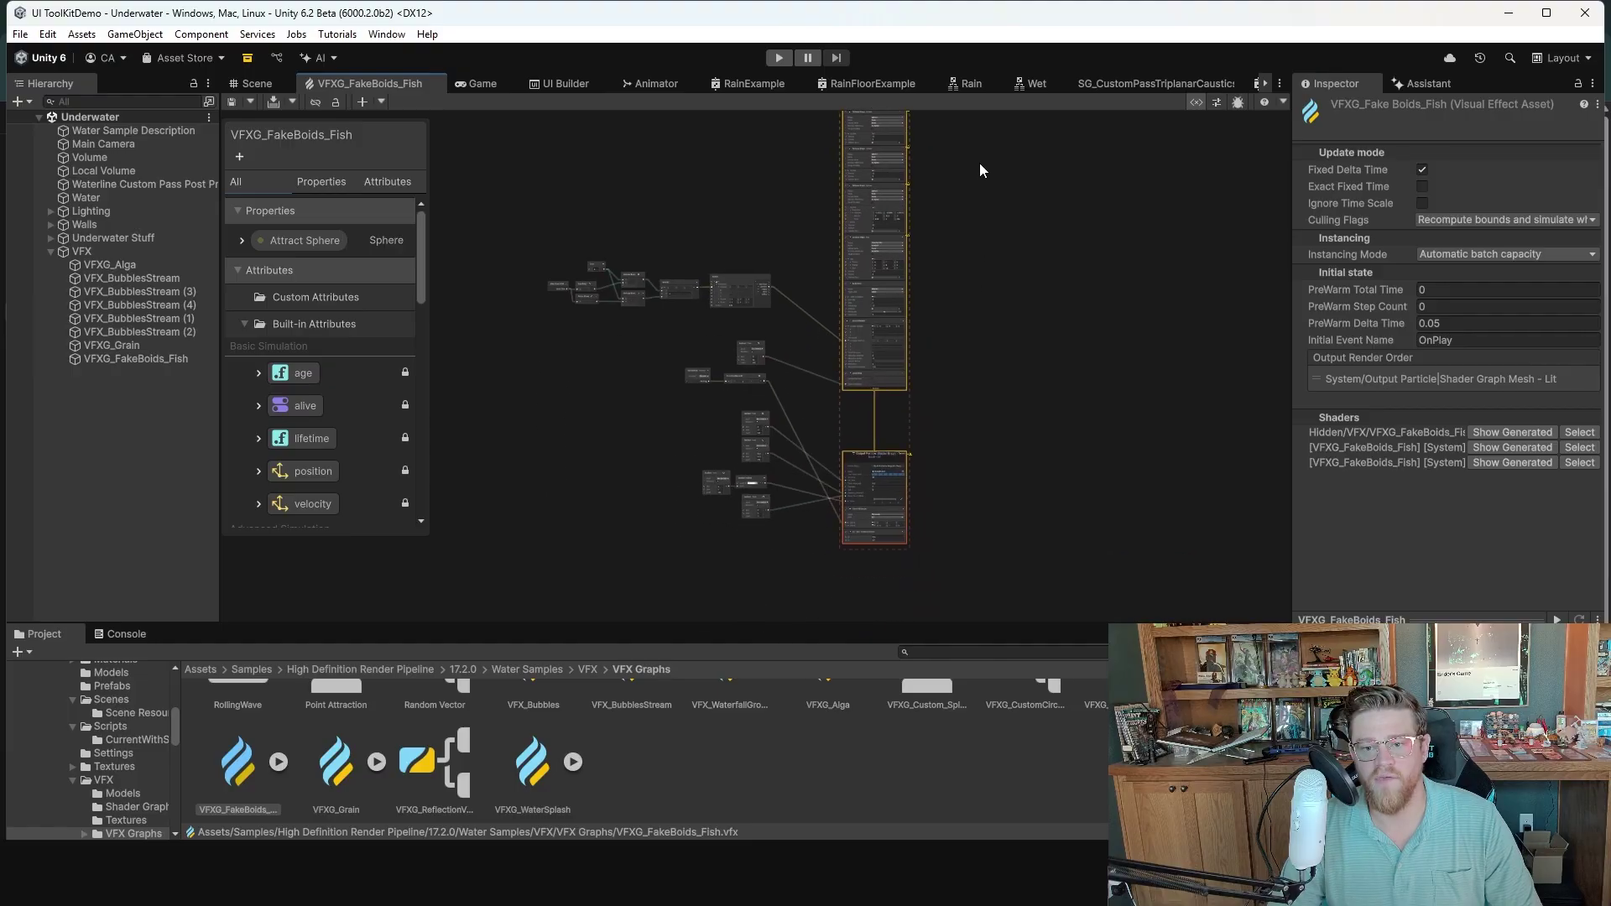
pyautogui.moveTo(981, 164); pyautogui.dragTo(1001, 270, button='middle')
pyautogui.click(260, 85)
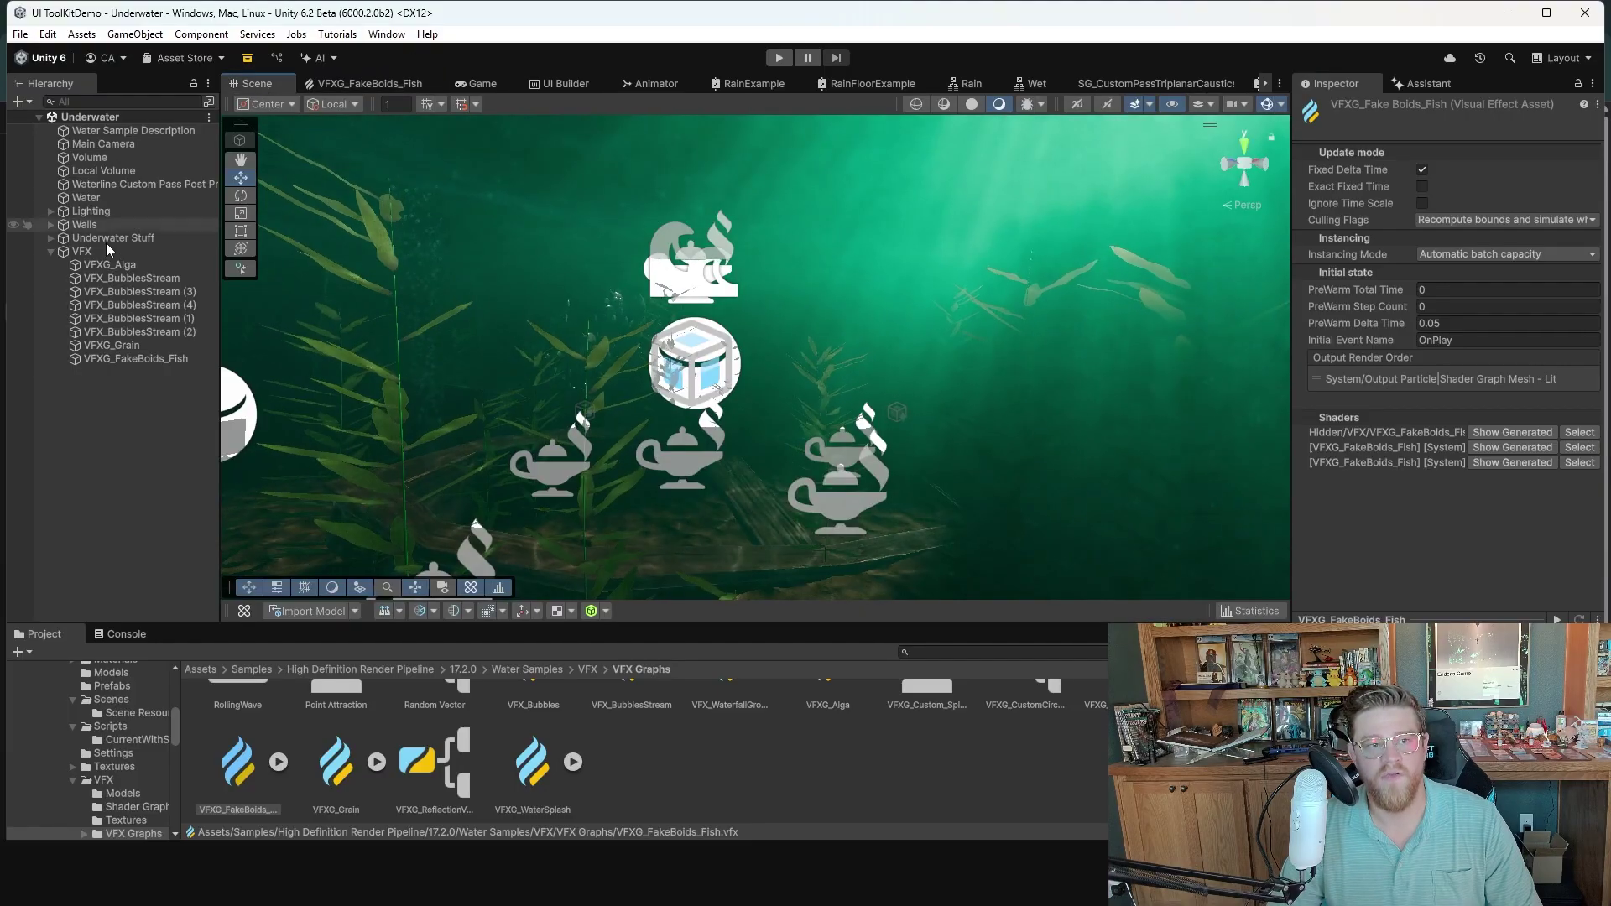
# - Collapse the VFX group and look around the underwater light and plants once more
pyautogui.click(50, 250)
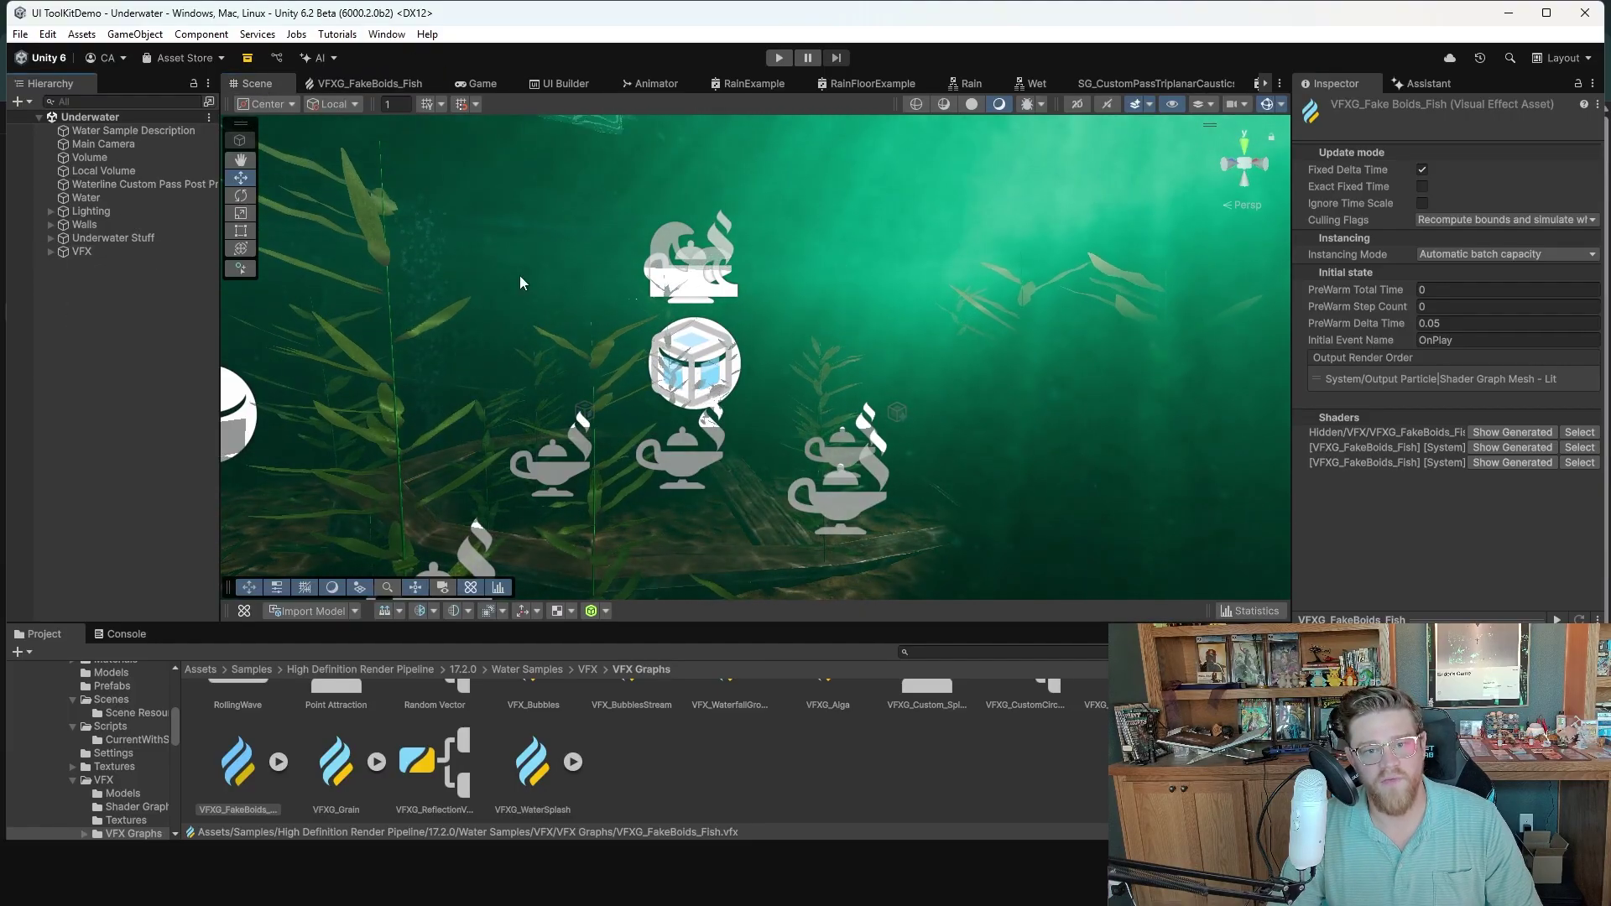
pyautogui.moveTo(924, 254)
pyautogui.mouseDown(button='middle')
pyautogui.moveTo(907, 285)
pyautogui.moveTo(904, 270)
pyautogui.mouseUp(button='middle')
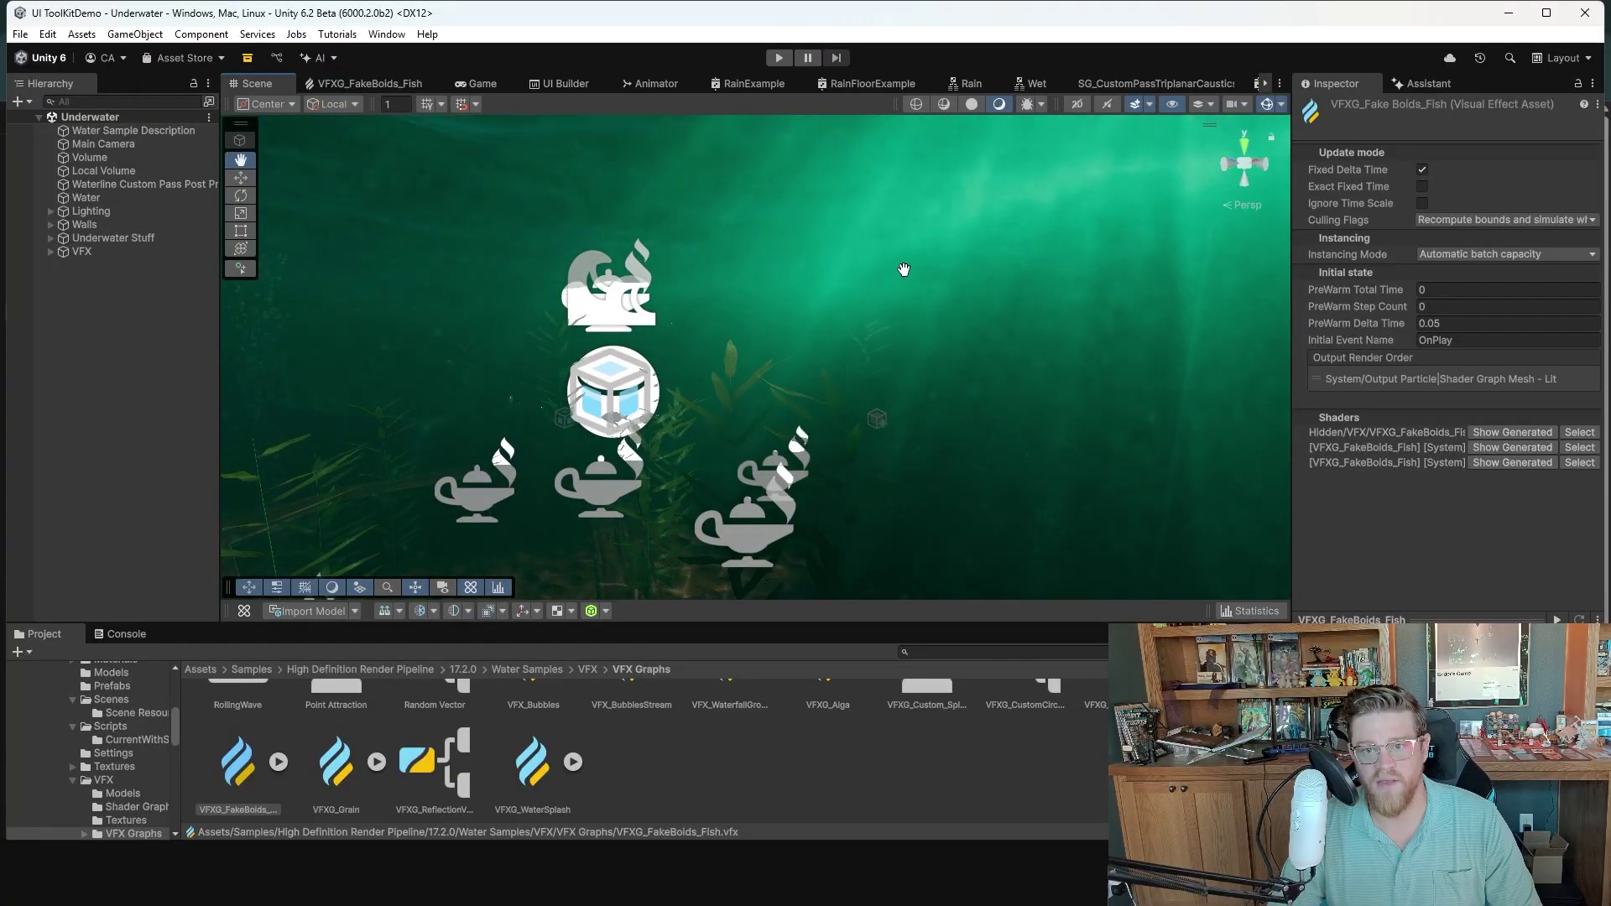
pyautogui.moveTo(944, 327); pyautogui.dragTo(933, 323, button='middle')
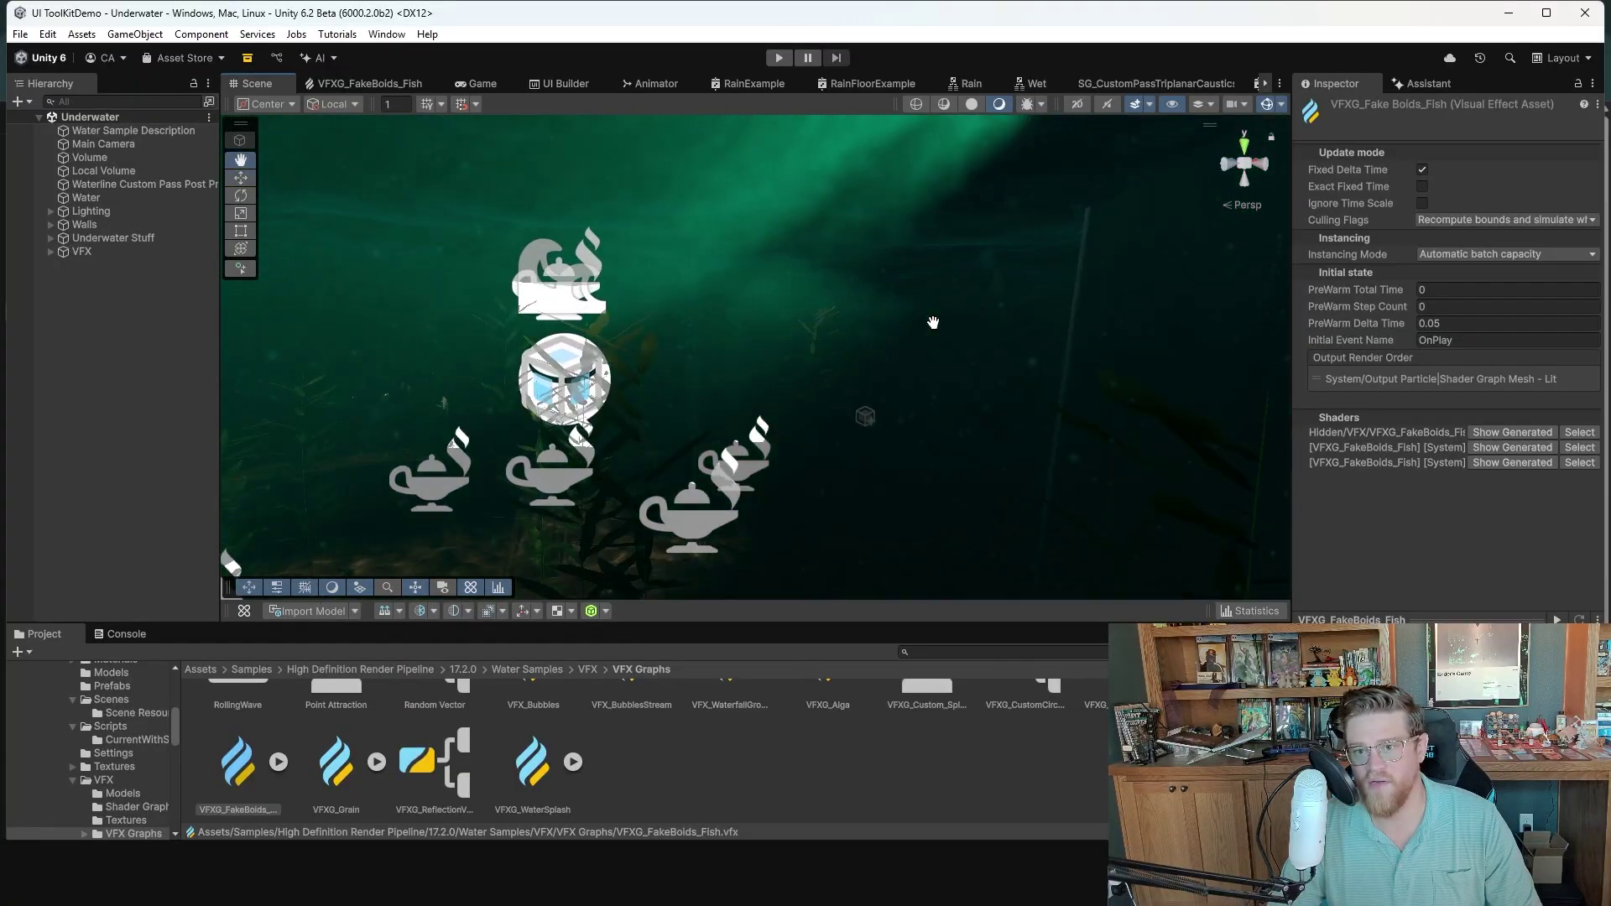
pyautogui.moveTo(800, 245); pyautogui.dragTo(851, 277, button='middle')
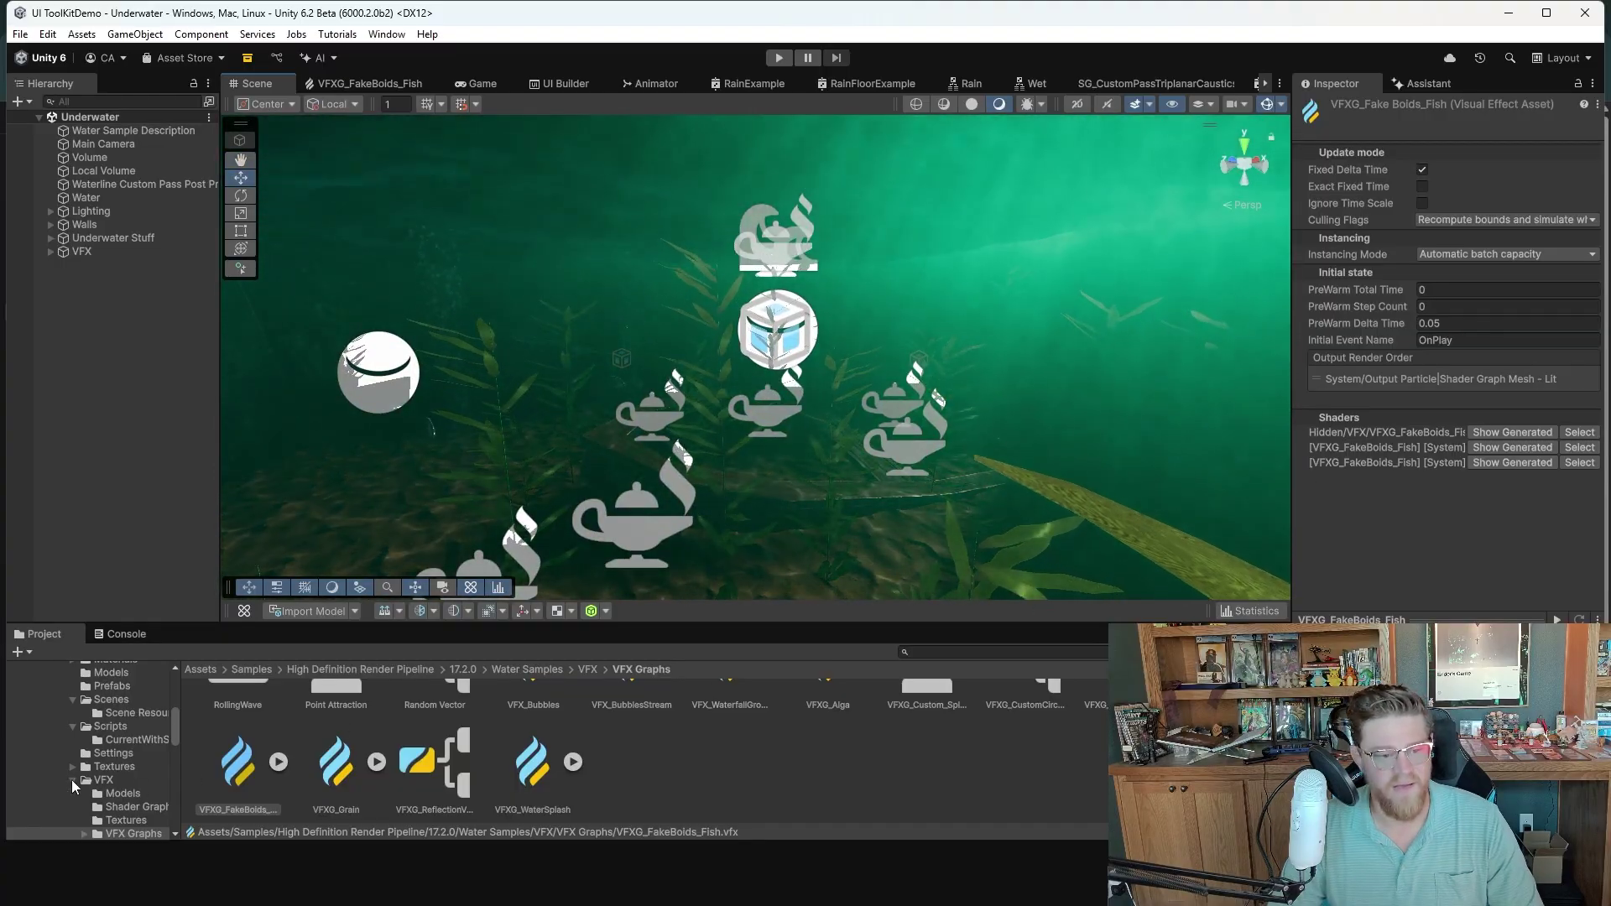
# - Open the Glacier sample scene from the Water Samples Scenes folder and view its river from above
pyautogui.click(109, 753)
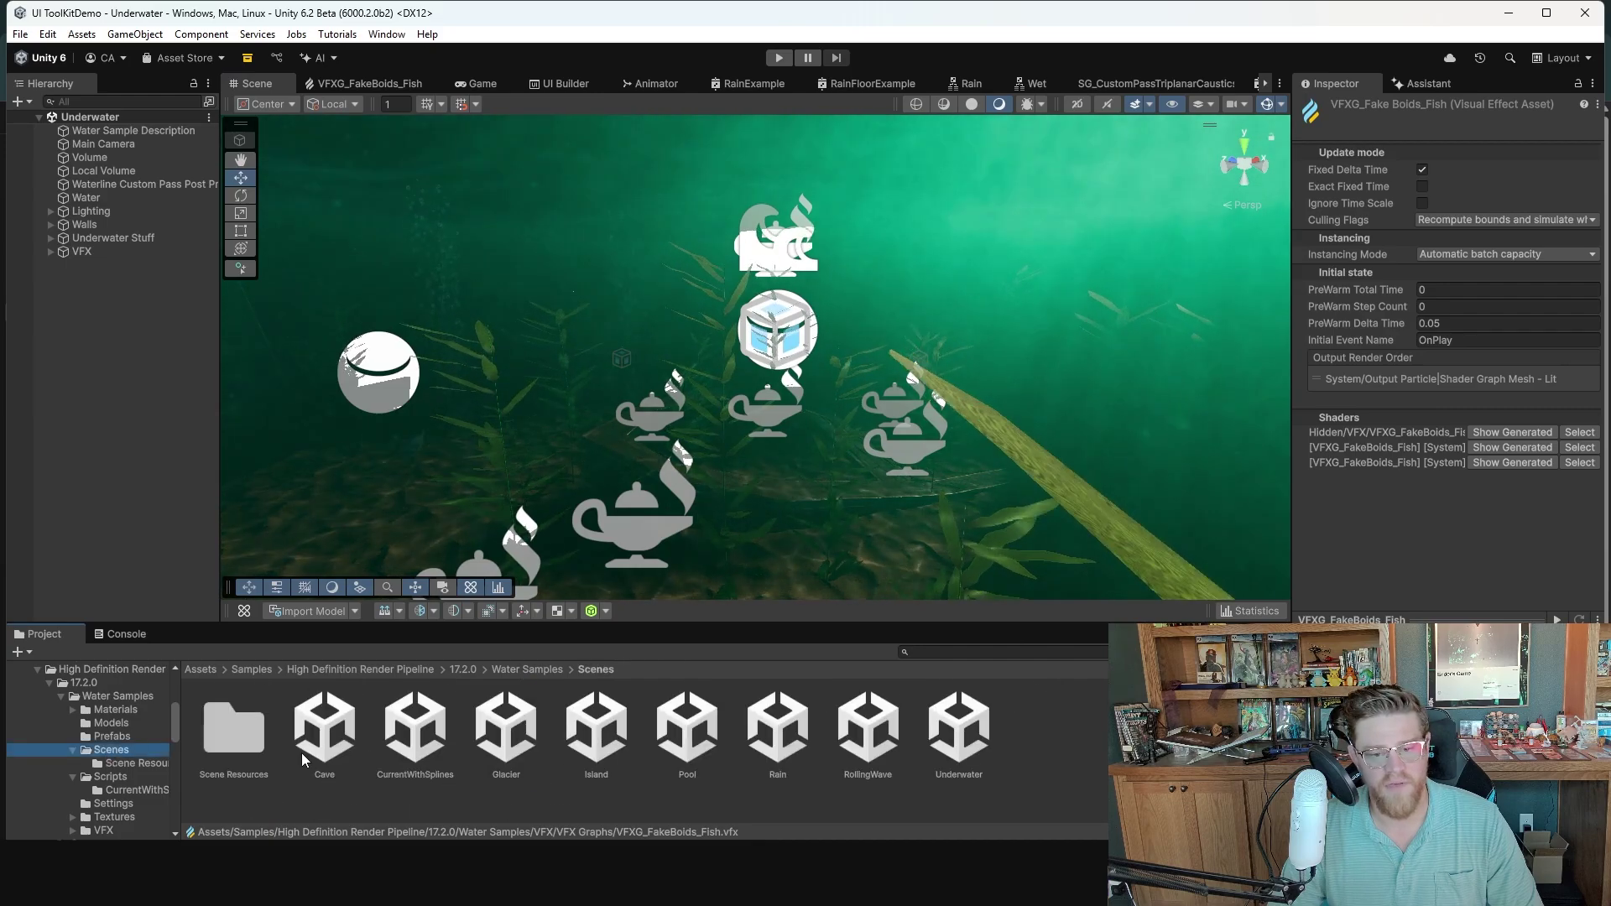
pyautogui.doubleClick(495, 741)
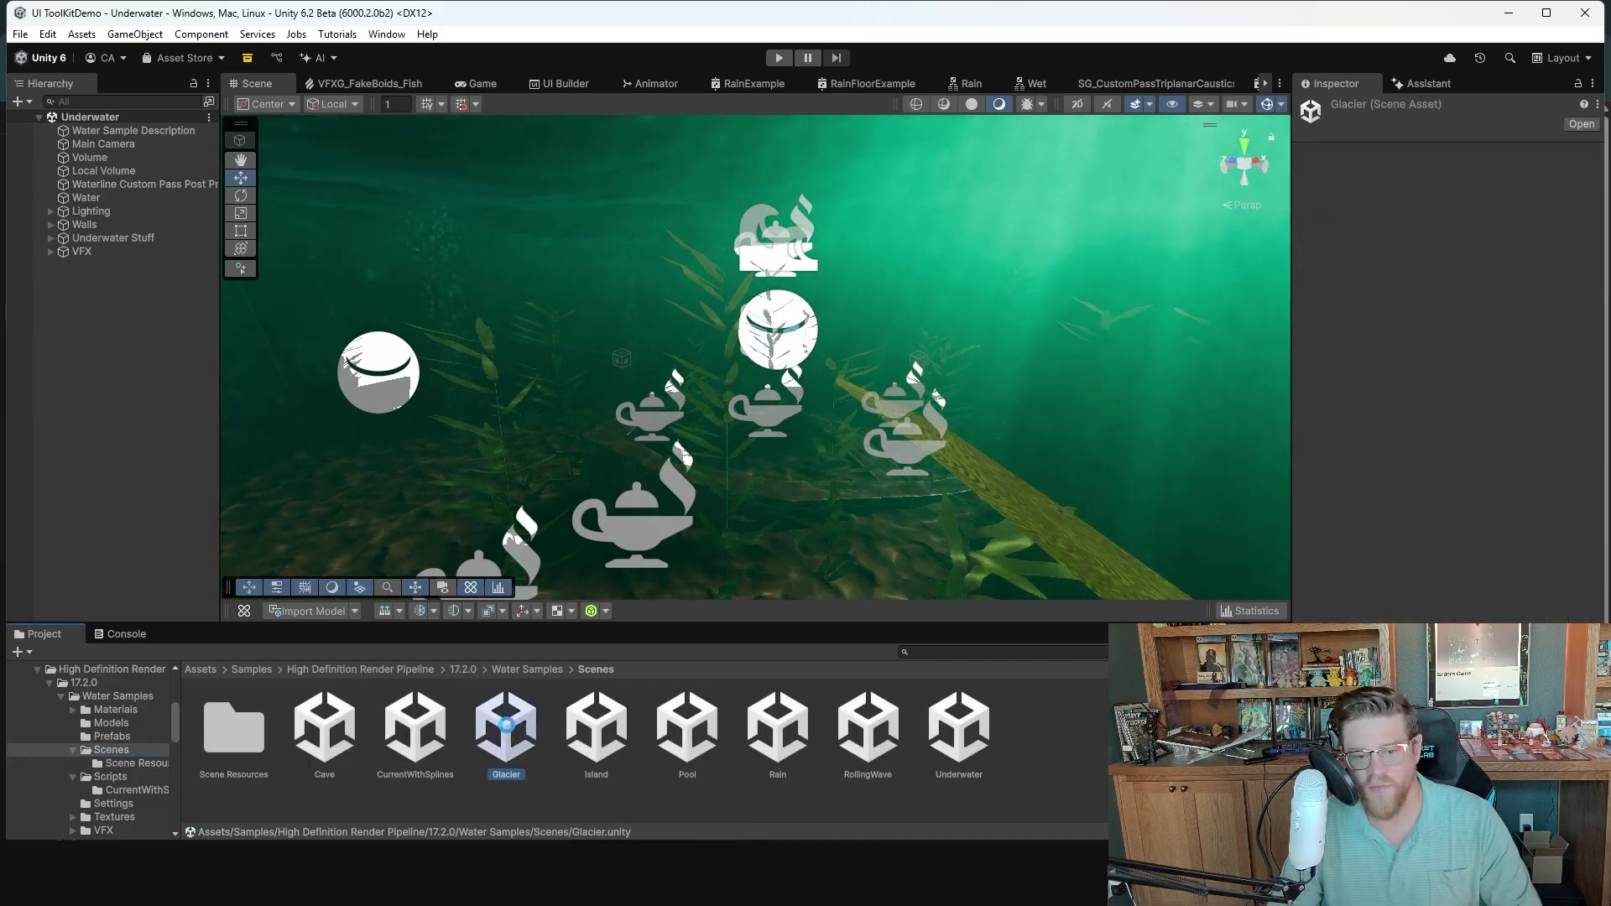
pyautogui.keyDown('alt'); pyautogui.moveTo(767, 345); pyautogui.dragTo(968, 617); pyautogui.keyUp('alt')
pyautogui.scroll(-3, 883, 376)
pyautogui.moveTo(705, 369); pyautogui.dragTo(915, 294, button='middle')
pyautogui.scroll(4, 677, 349)
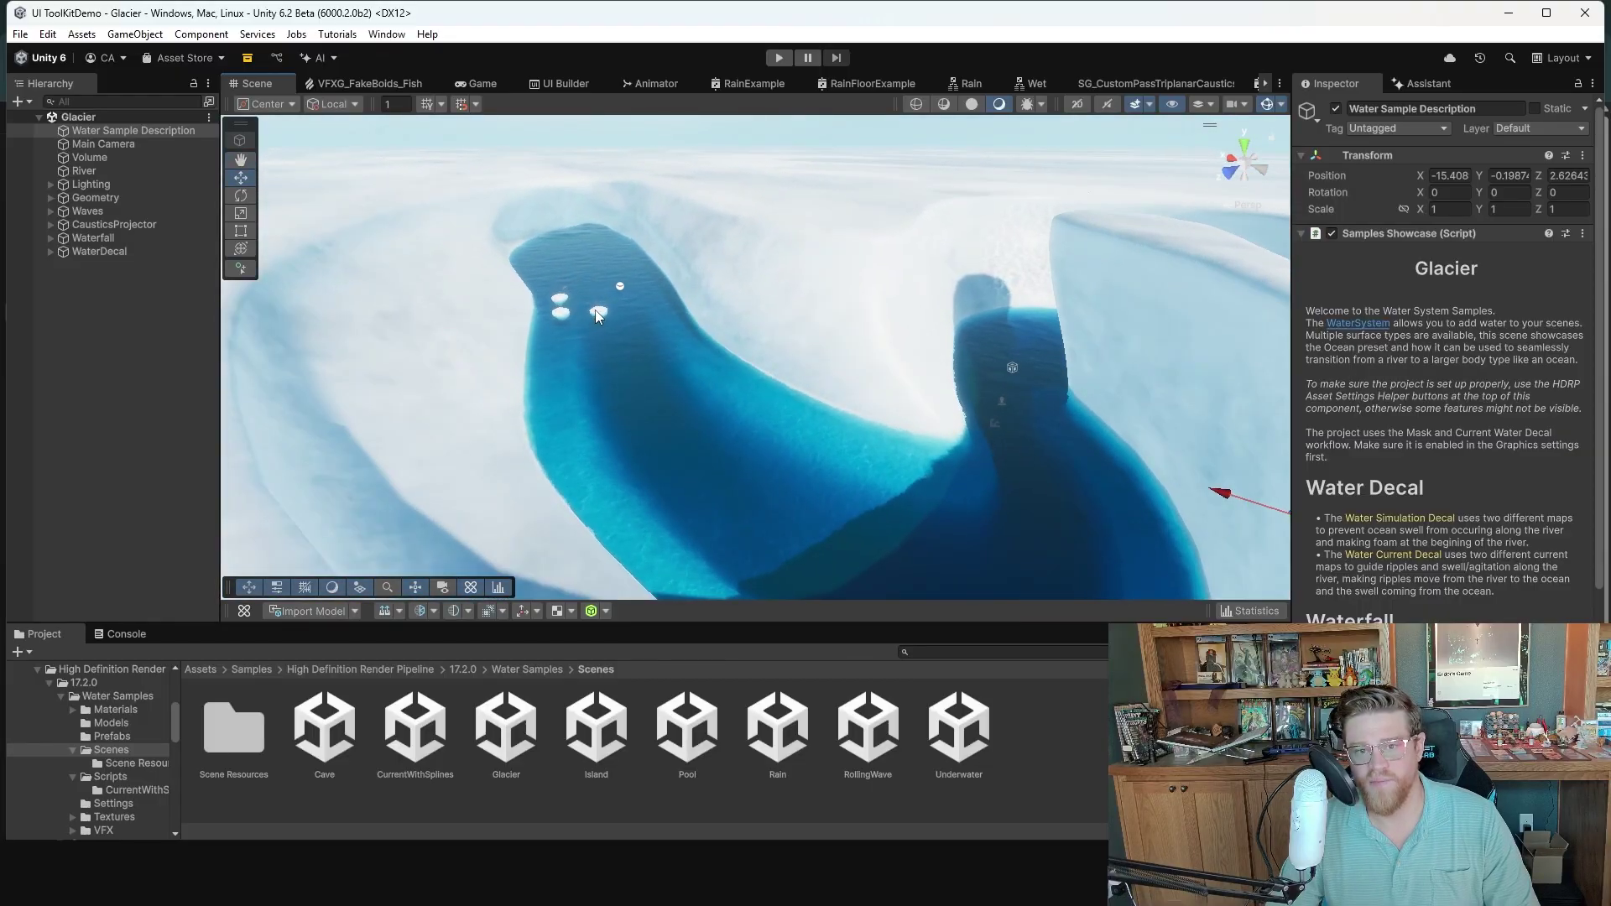
# - Select the IceChunk2 iceberg on the river and inspect its Floating Iceberg script
pyautogui.click(597, 315)
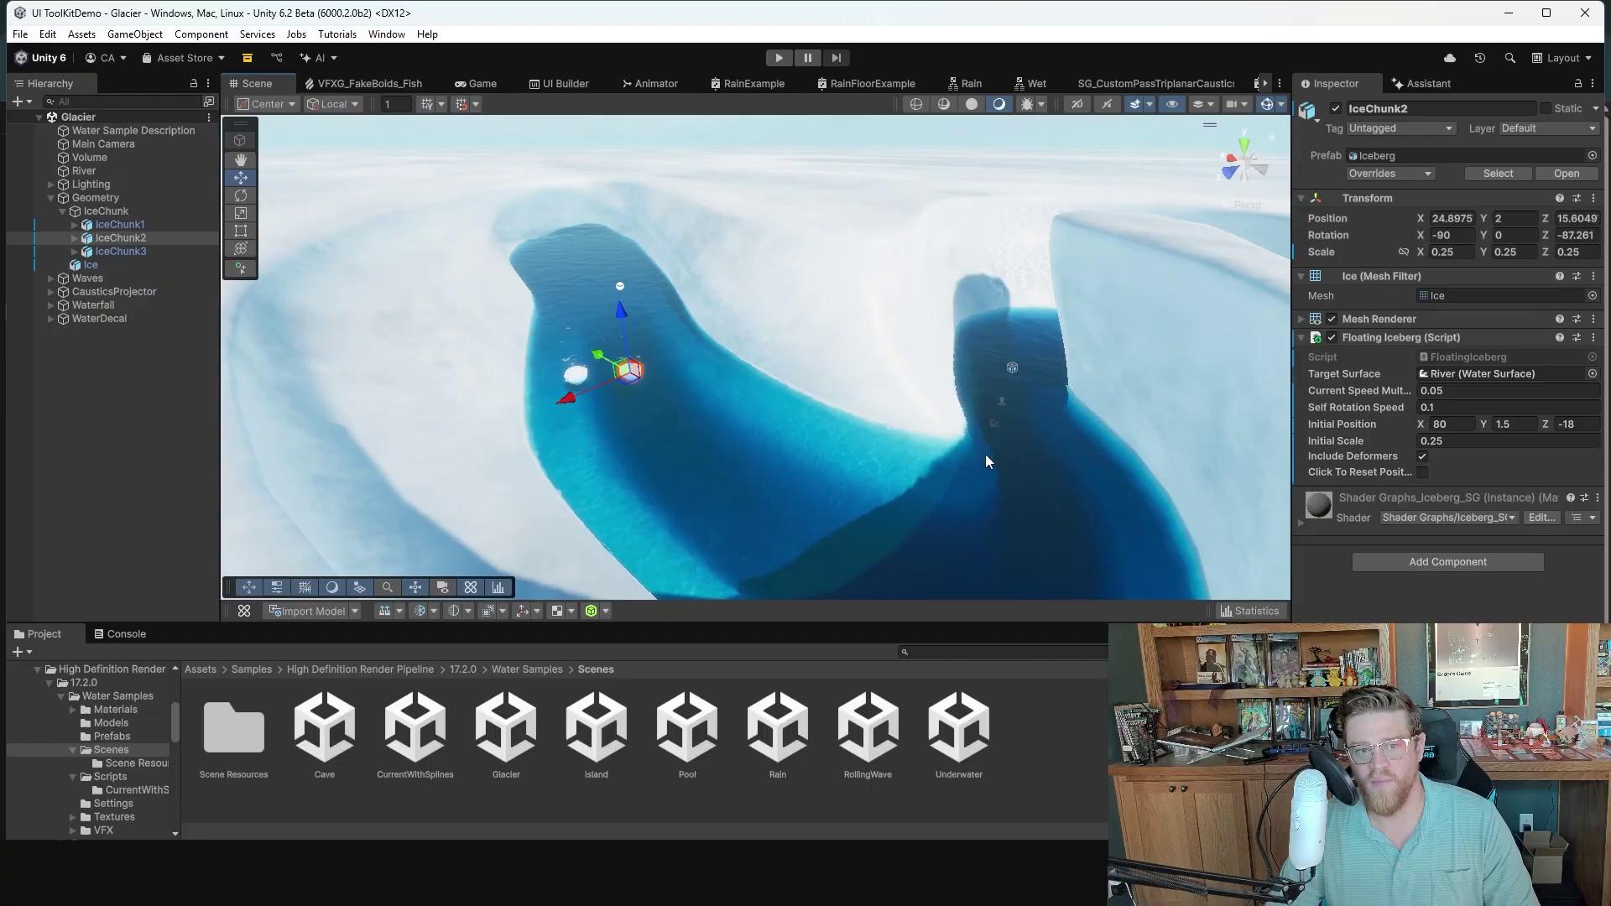
pyautogui.scroll(-3, 986, 455)
pyautogui.moveTo(996, 414)
pyautogui.keyDown('alt'); pyautogui.mouseDown()
pyautogui.moveTo(1021, 445)
pyautogui.moveTo(990, 396)
pyautogui.mouseUp(); pyautogui.keyUp('alt')
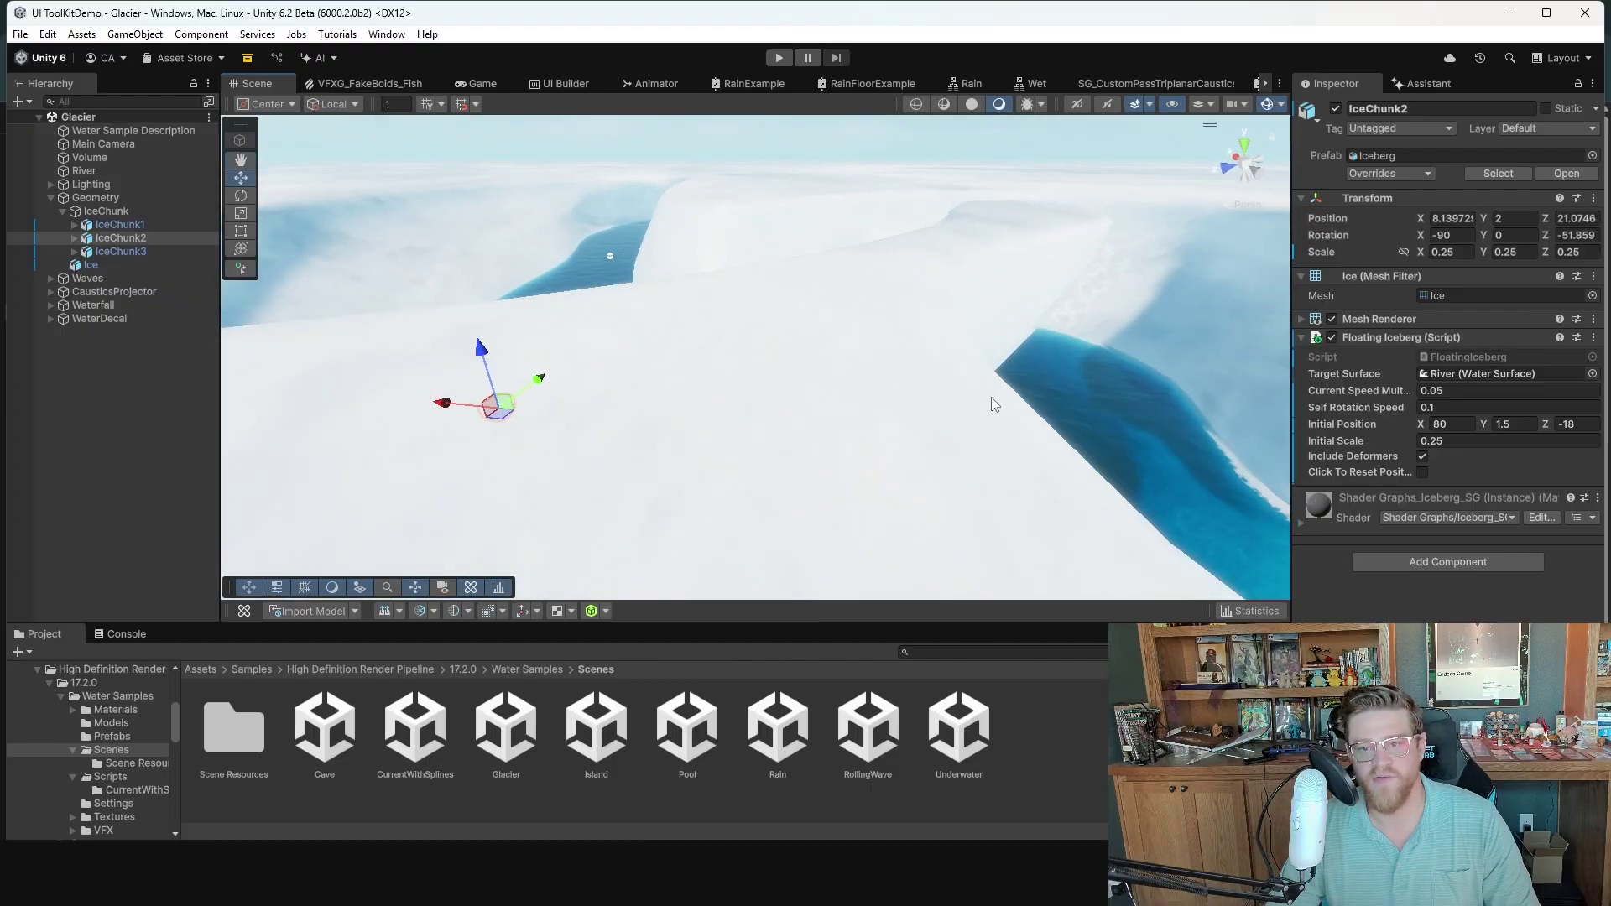
# - Follow the glacier river down over the waterfall and out to the open ocean, examining the water along the way
pyautogui.moveTo(993, 403); pyautogui.dragTo(632, 460, button='middle')
pyautogui.moveTo(921, 498); pyautogui.dragTo(820, 280, button='middle')
pyautogui.moveTo(713, 470); pyautogui.dragTo(730, 353, button='middle')
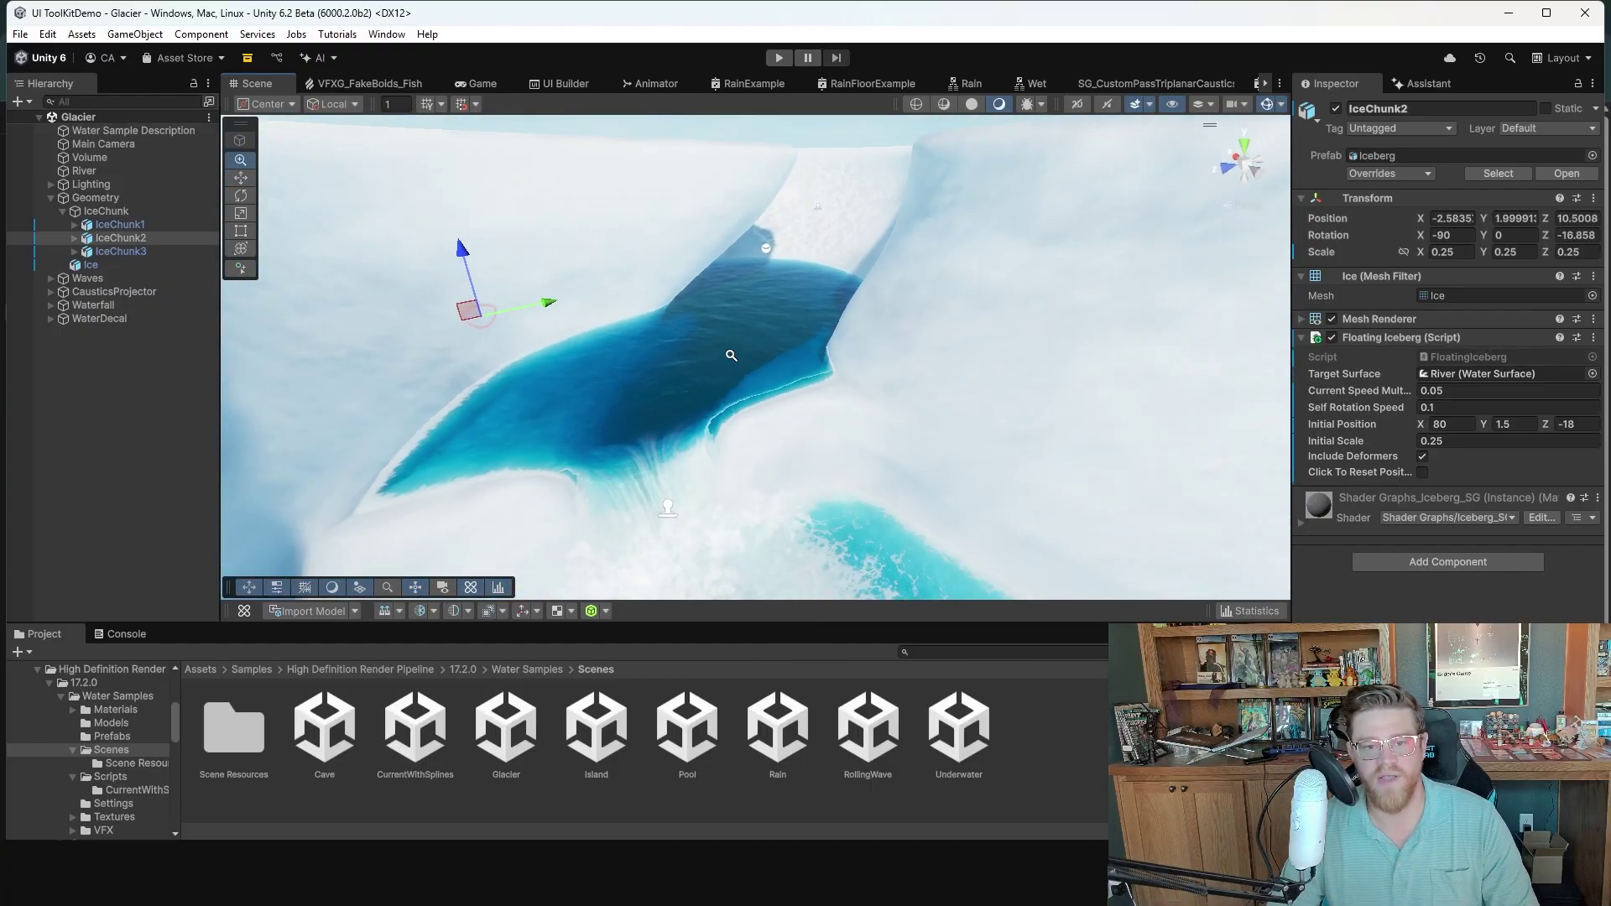
pyautogui.moveTo(776, 479)
pyautogui.mouseDown(button='middle')
pyautogui.moveTo(749, 356)
pyautogui.moveTo(684, 252)
pyautogui.mouseUp(button='middle')
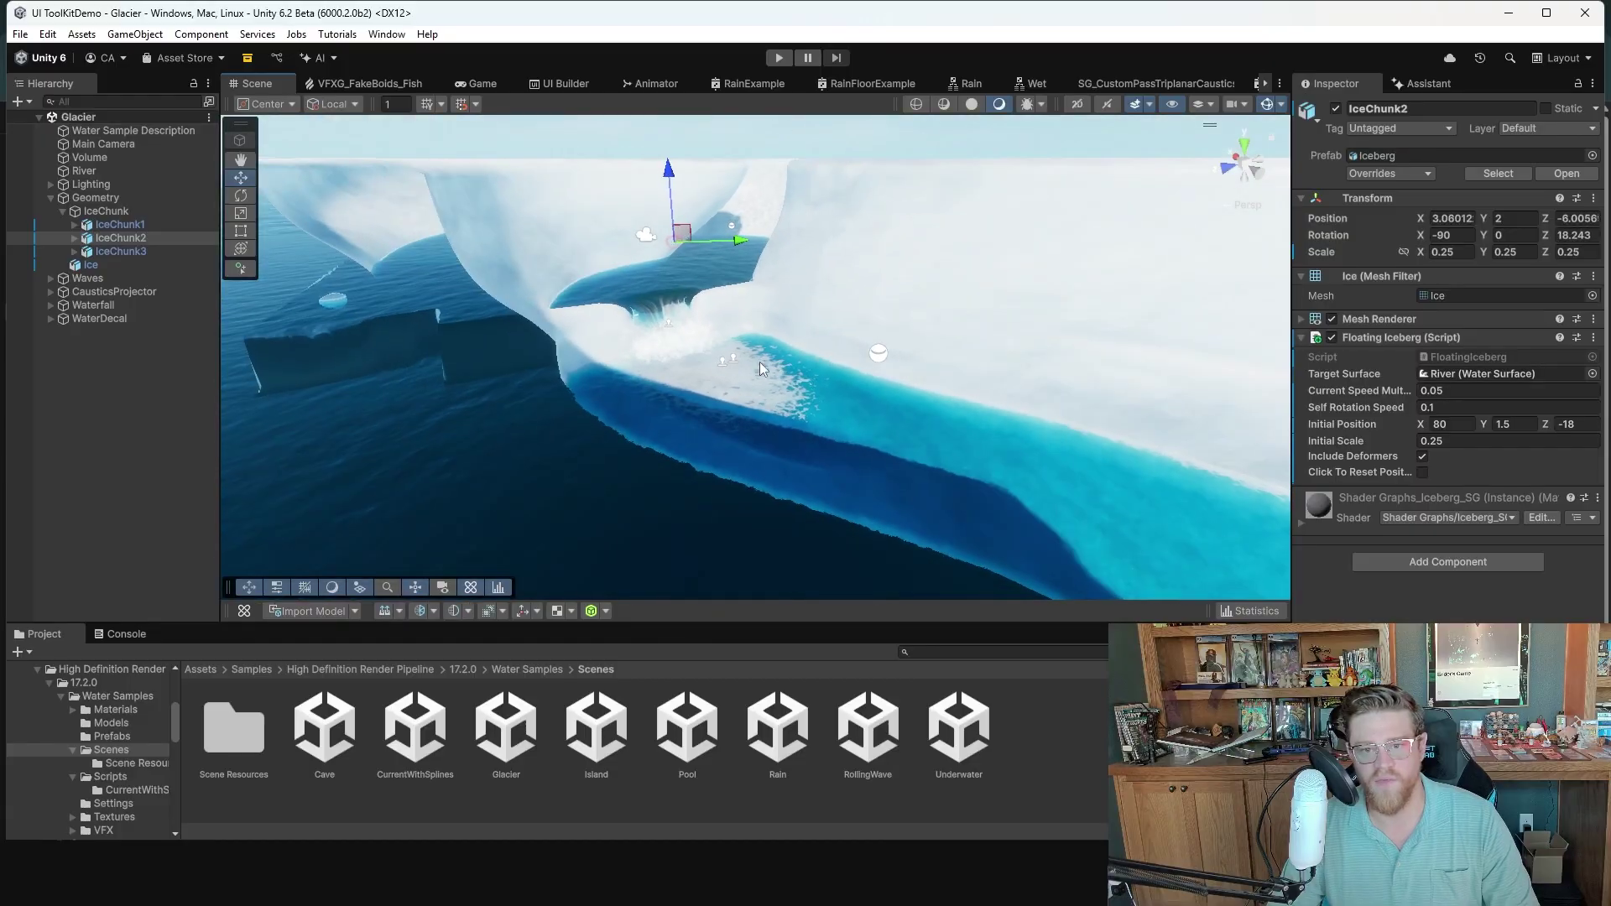
pyautogui.moveTo(711, 358)
pyautogui.mouseDown(button='middle')
pyautogui.moveTo(964, 356)
pyautogui.moveTo(987, 378)
pyautogui.moveTo(731, 357)
pyautogui.mouseUp(button='middle')
pyautogui.keyDown('alt'); pyautogui.moveTo(731, 357); pyautogui.dragTo(713, 308); pyautogui.keyUp('alt')
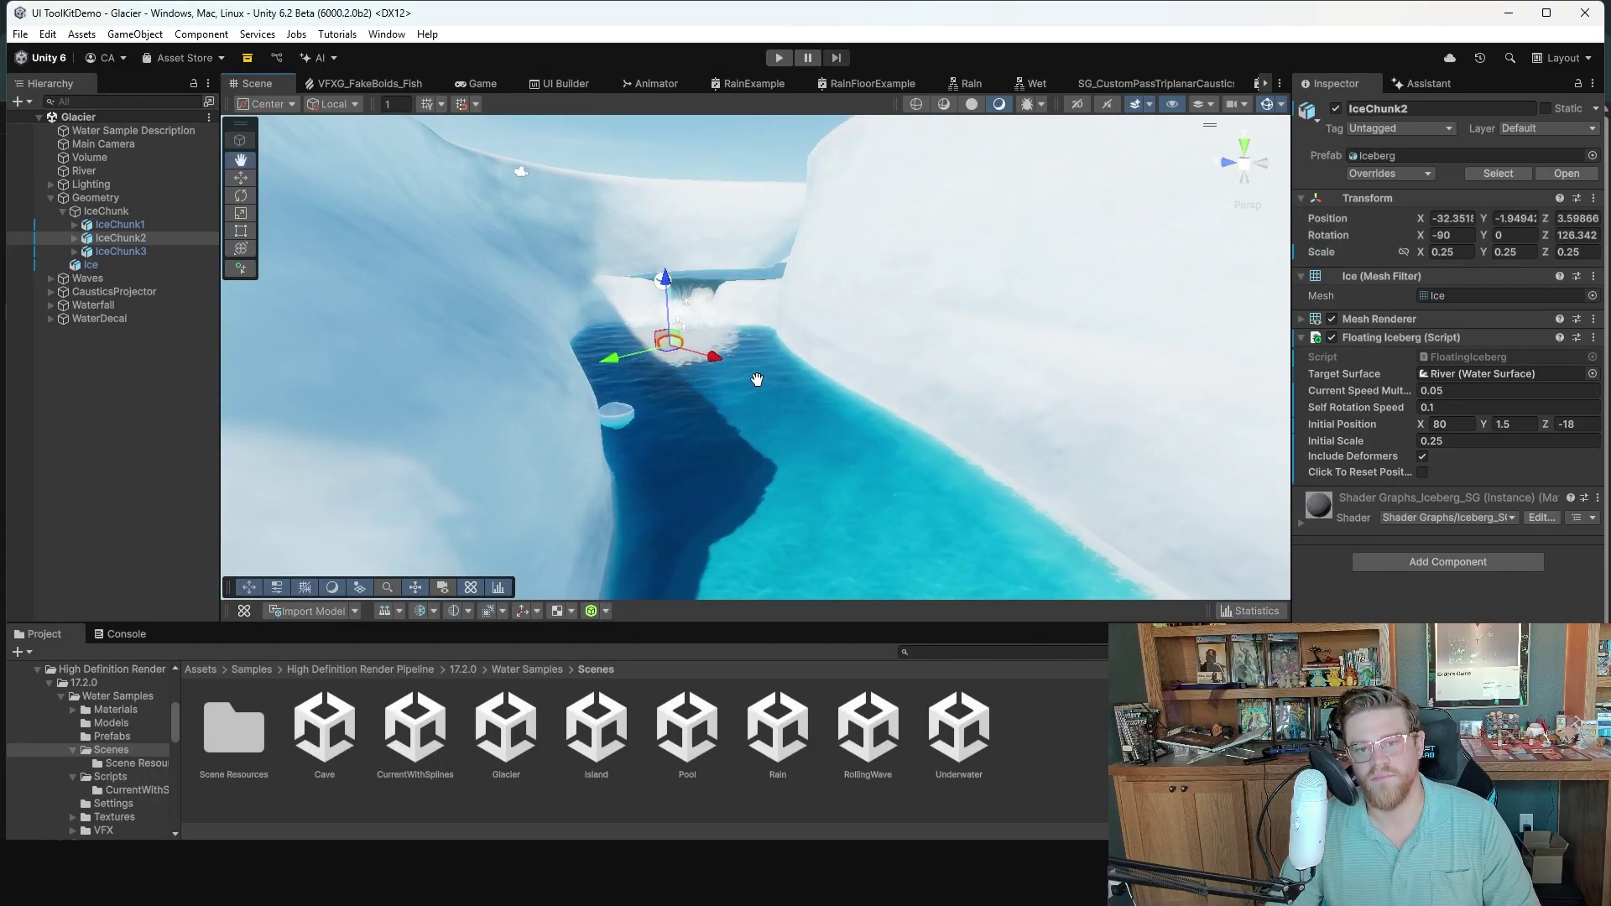
pyautogui.moveTo(757, 379); pyautogui.dragTo(767, 349, button='middle')
pyautogui.keyDown('alt'); pyautogui.moveTo(767, 349); pyautogui.dragTo(490, 300, button='right'); pyautogui.keyUp('alt')
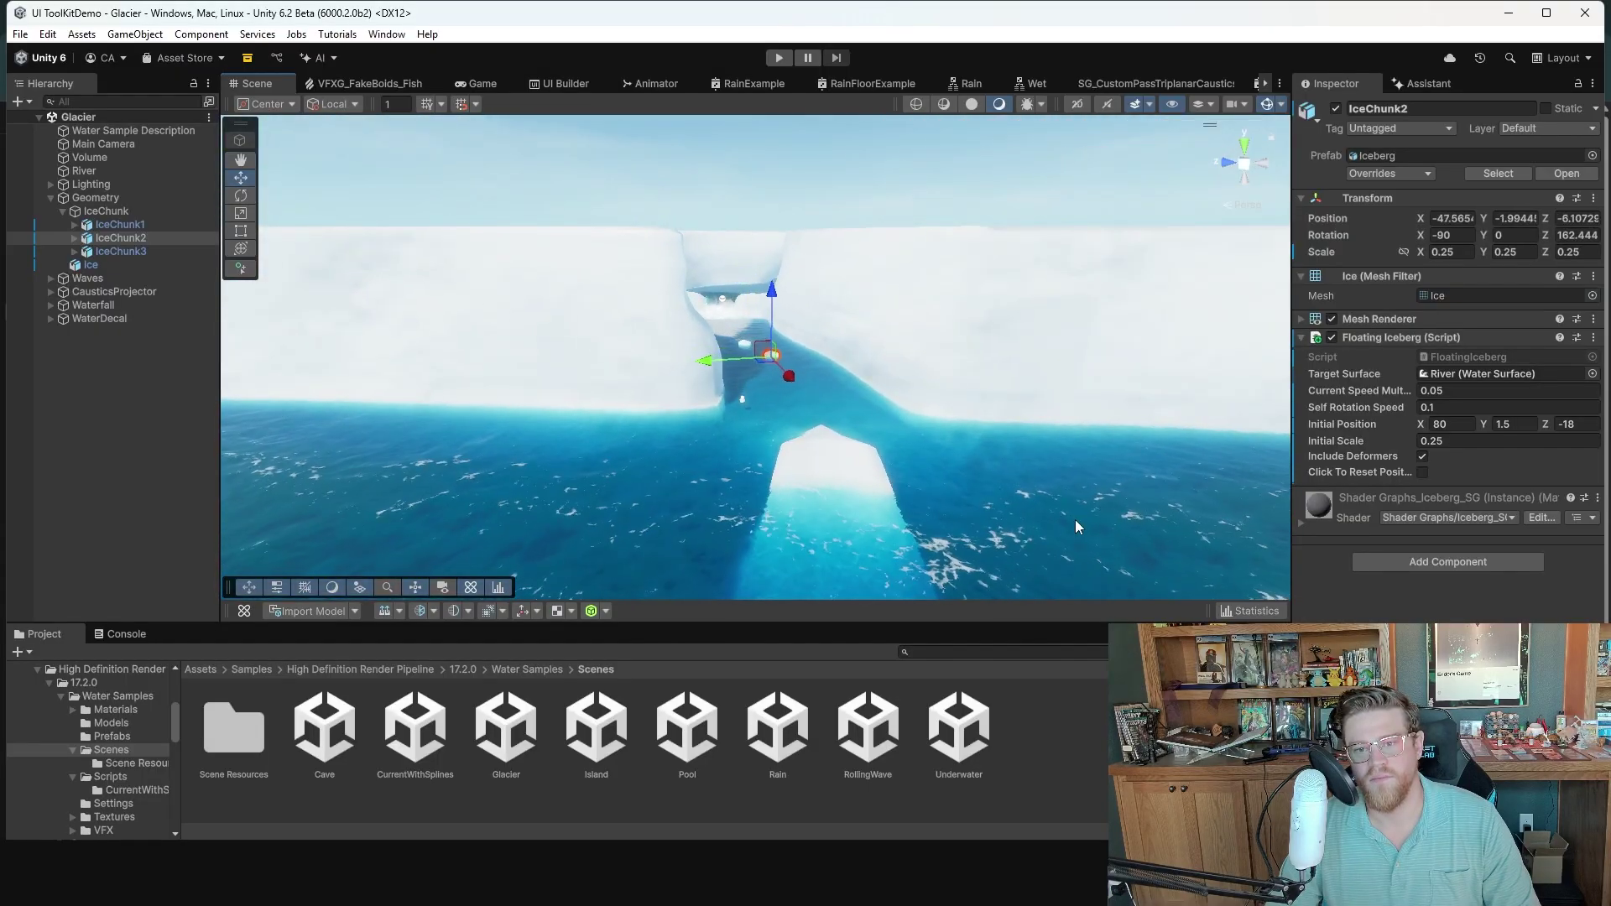
pyautogui.keyDown('alt'); pyautogui.moveTo(810, 436); pyautogui.dragTo(851, 537); pyautogui.keyUp('alt')
# - Open the Island sample scene and examine the shallow water around the boat and the sailor
pyautogui.doubleClick(590, 743)
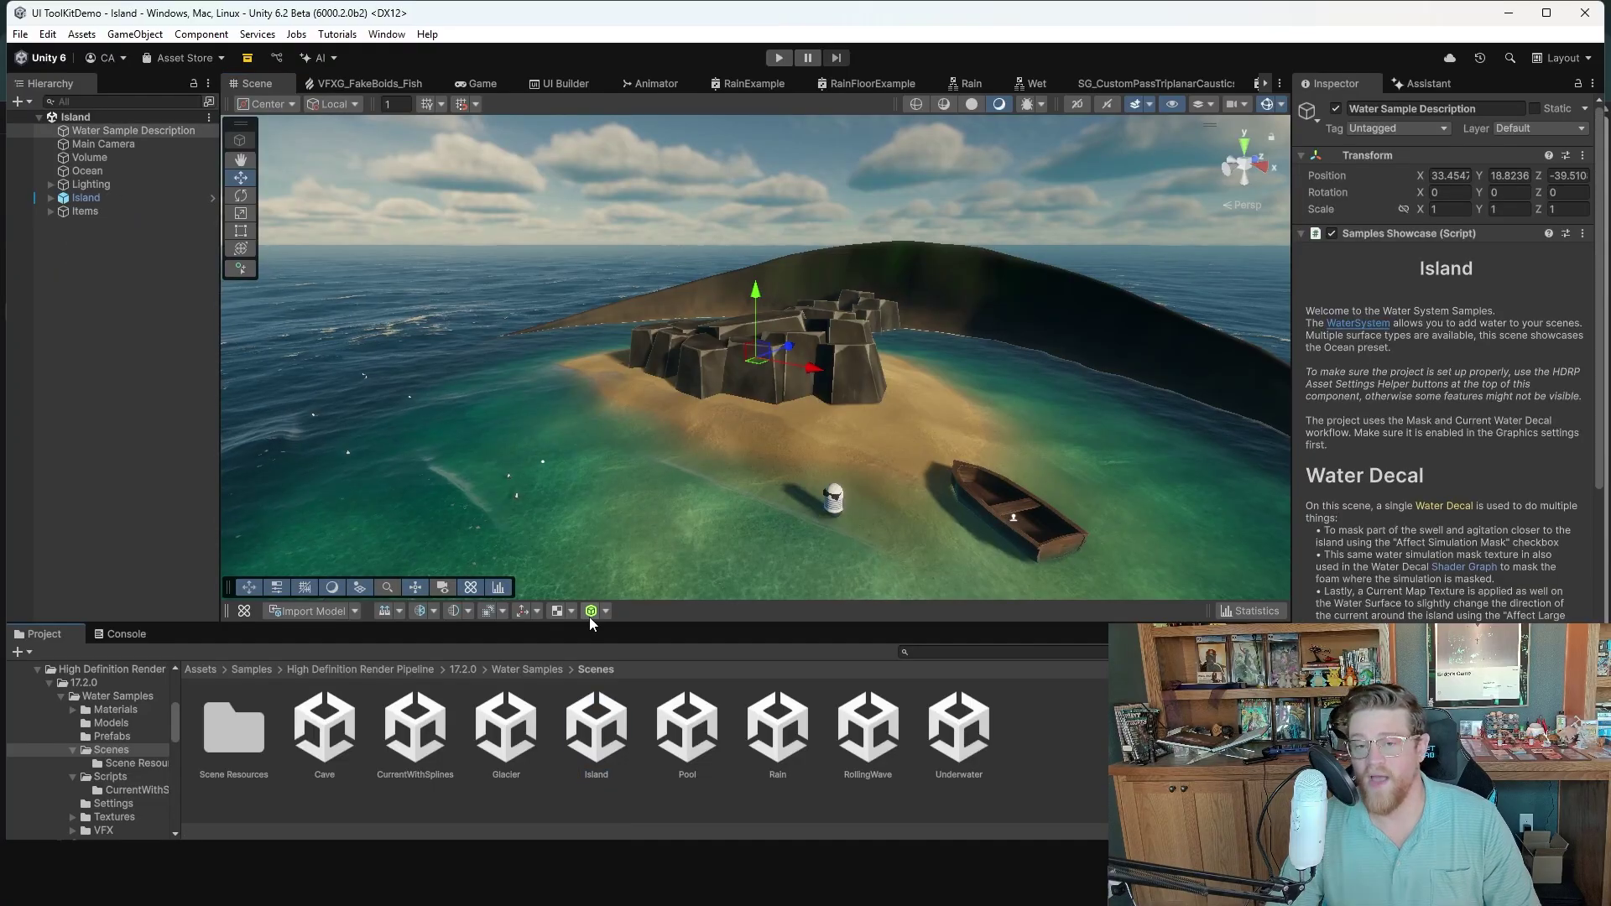
pyautogui.moveTo(895, 506); pyautogui.dragTo(714, 205, button='middle')
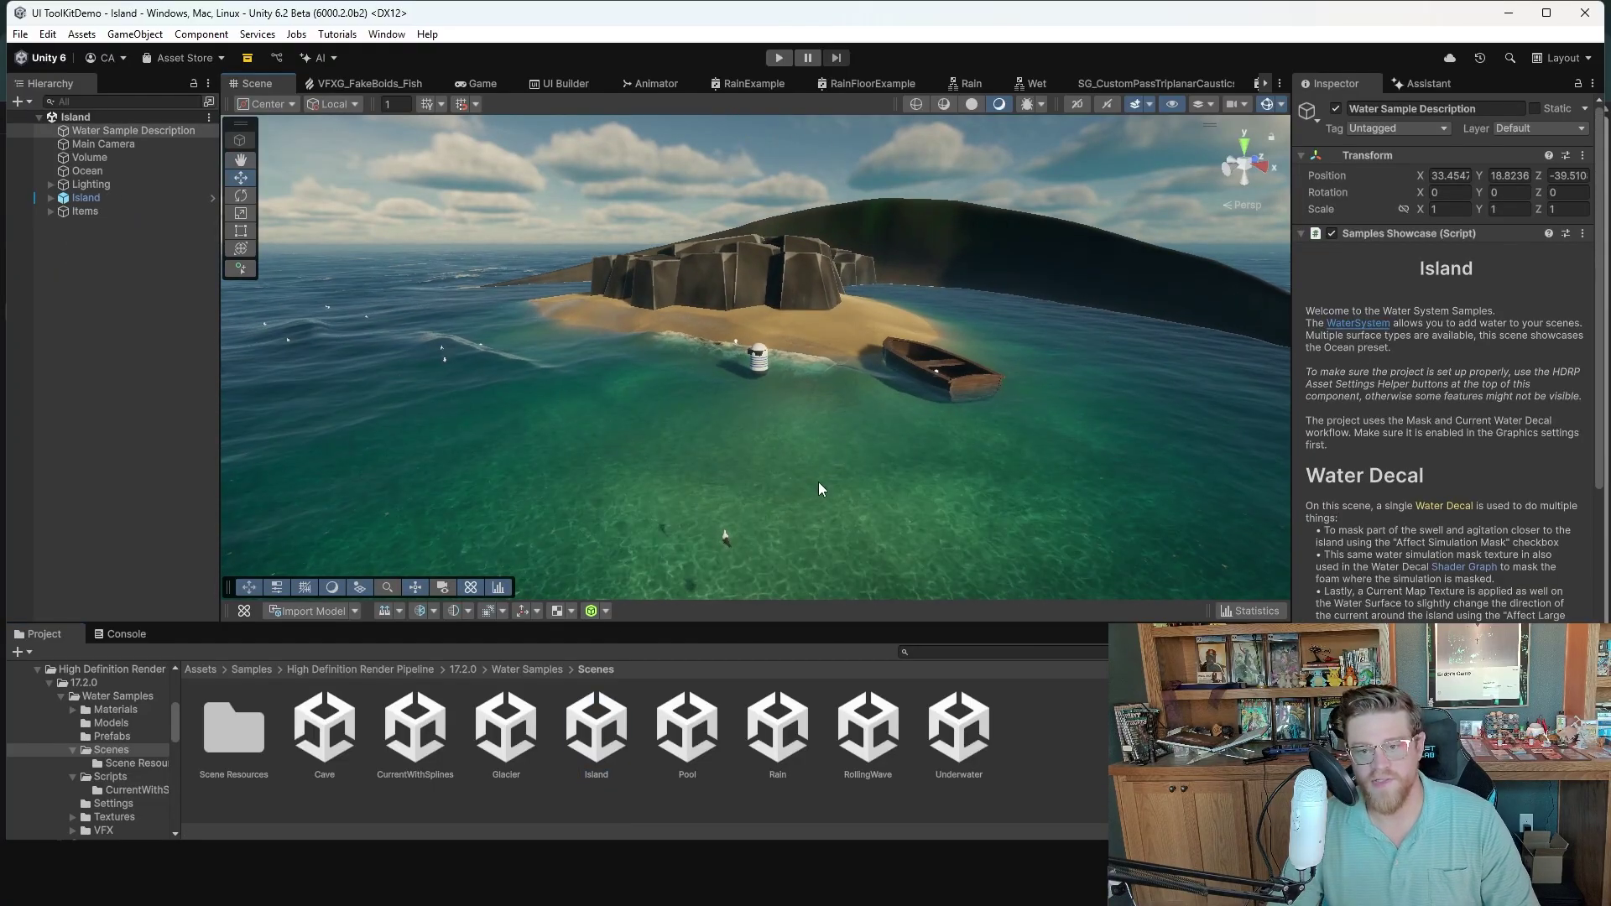
pyautogui.moveTo(818, 482)
pyautogui.mouseDown(button='middle')
pyautogui.moveTo(756, 278)
pyautogui.moveTo(804, 283)
pyautogui.moveTo(756, 256)
pyautogui.moveTo(794, 396)
pyautogui.moveTo(756, 365)
pyautogui.moveTo(770, 367)
pyautogui.mouseUp(button='middle')
# - Pick a floating seagull and inspect the Fit To Water Surface Burst script on its Seagulls parent object
pyautogui.click(622, 391)
pyautogui.click(621, 403)
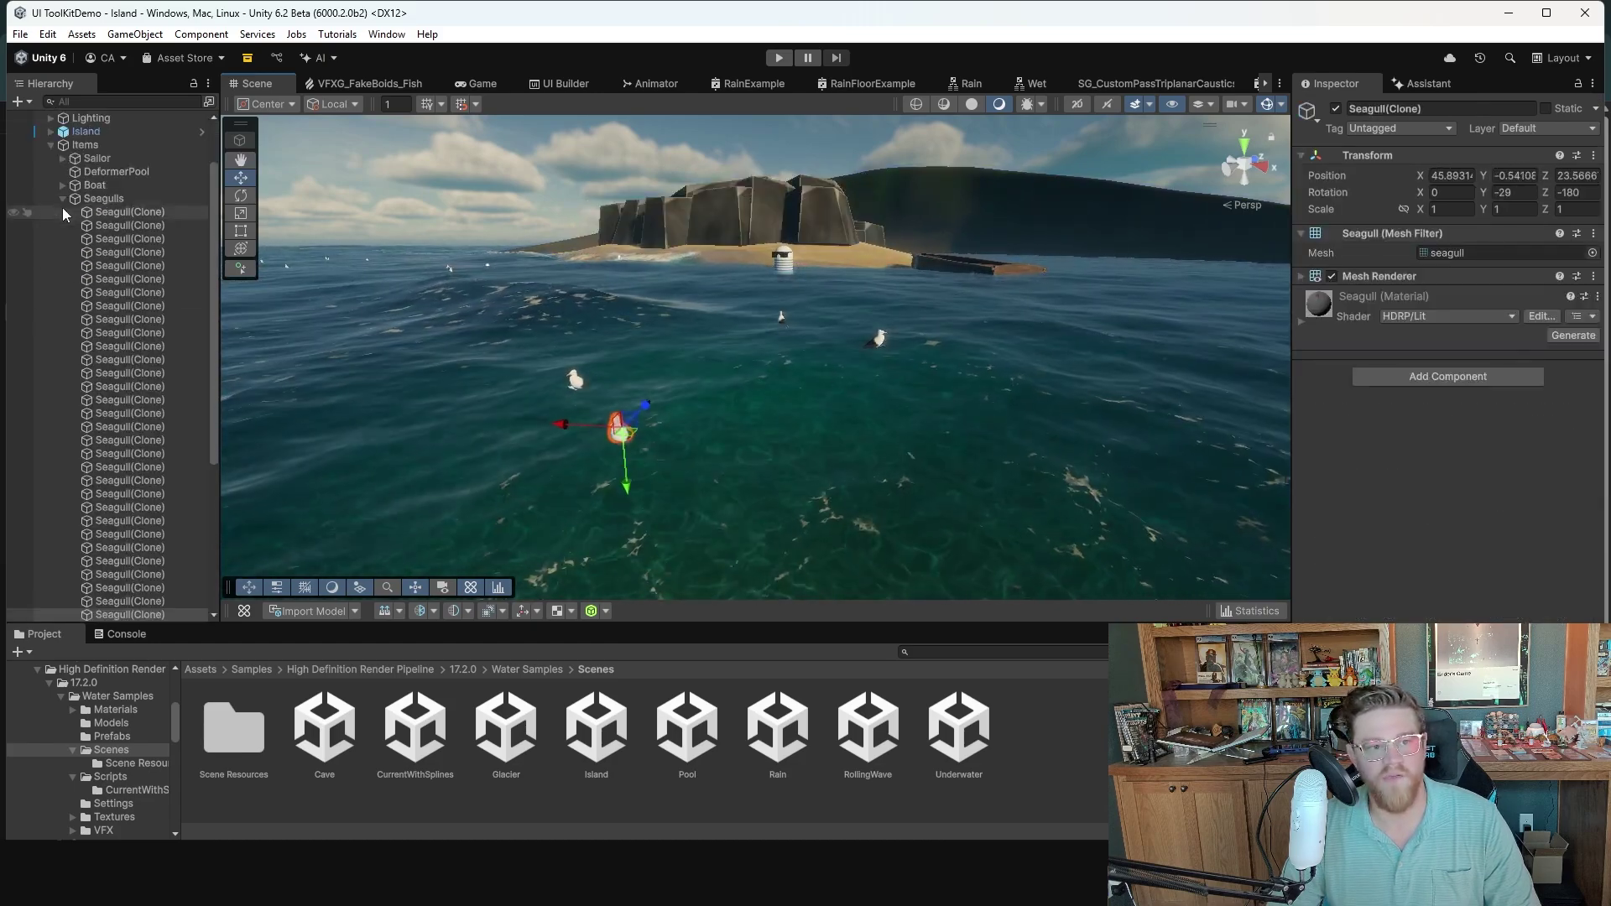
pyautogui.click(93, 198)
pyautogui.press('w')
pyautogui.moveTo(885, 387); pyautogui.dragTo(1166, 357, button='right')
pyautogui.scroll(-5, 1165, 365)
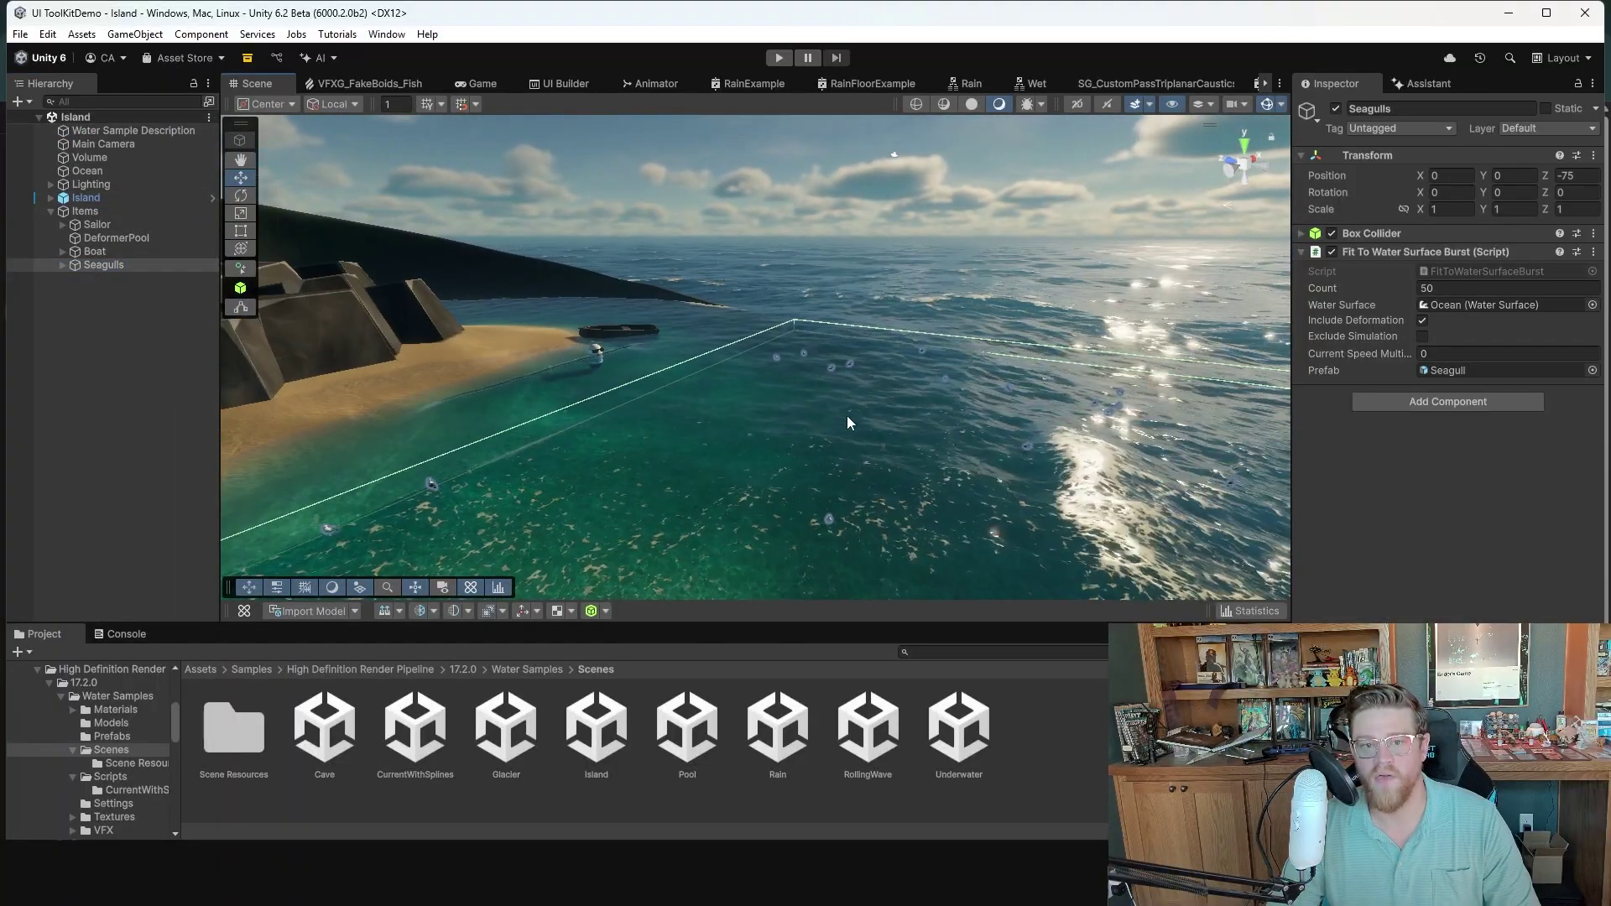
# - Examine the Seagulls box collider area on the ocean beside the island from several angles
pyautogui.keyDown('alt'); pyautogui.moveTo(849, 422); pyautogui.dragTo(609, 428); pyautogui.keyUp('alt')
pyautogui.moveTo(723, 421); pyautogui.dragTo(1151, 413, button='middle')
pyautogui.keyDown('alt'); pyautogui.moveTo(1151, 414); pyautogui.dragTo(831, 415); pyautogui.keyUp('alt')
pyautogui.scroll(-5, 789, 444)
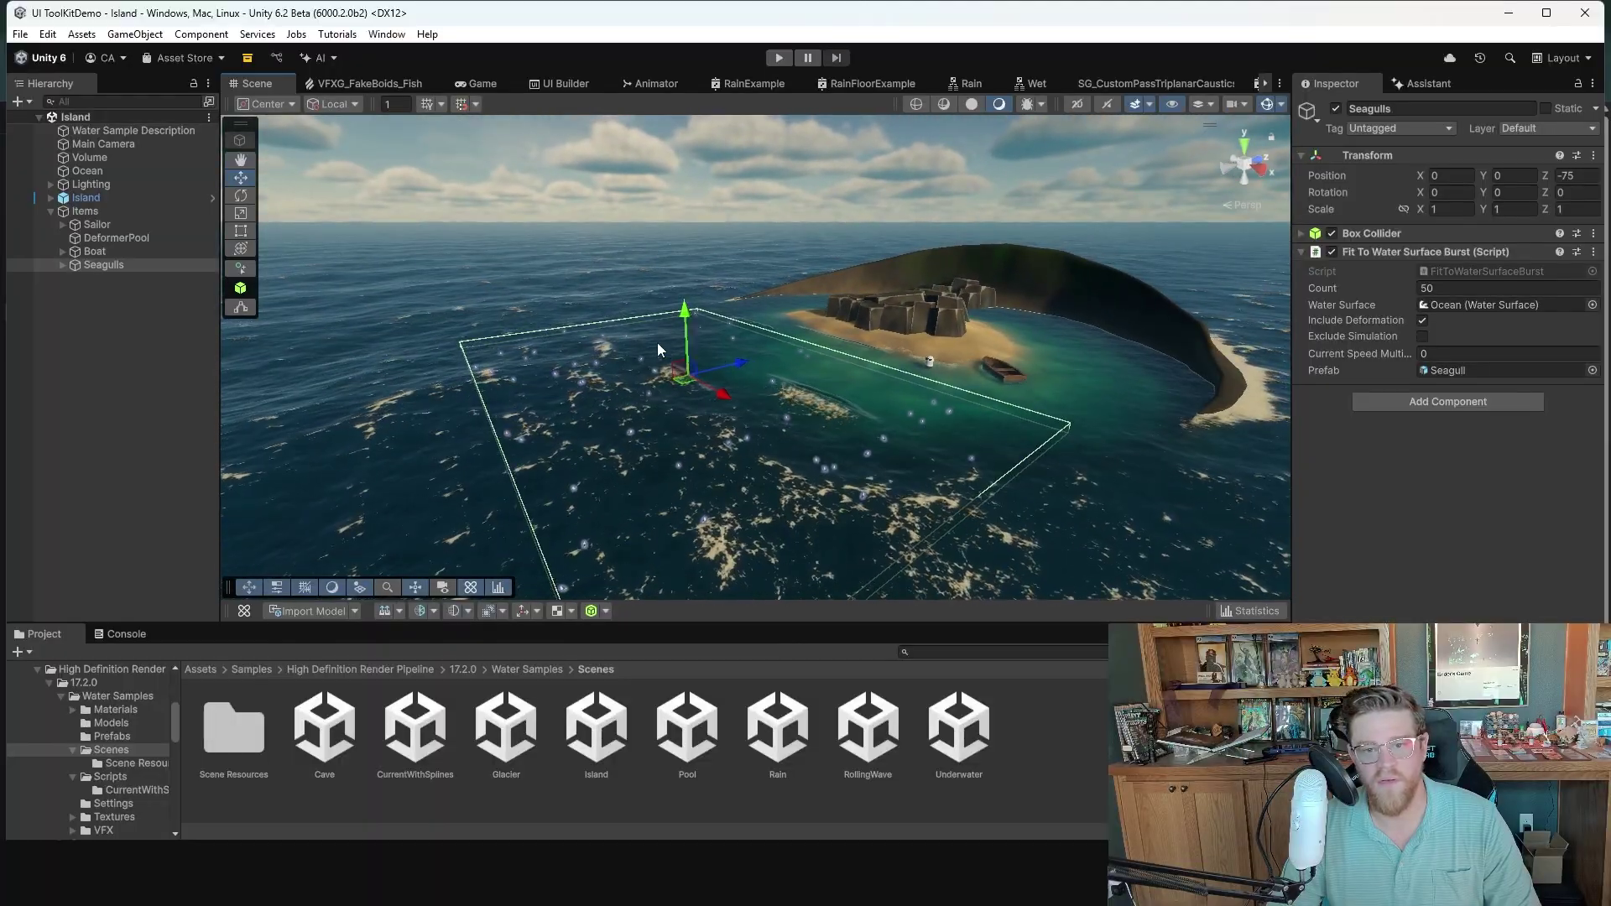
pyautogui.keyDown('alt'); pyautogui.moveTo(977, 406); pyautogui.dragTo(703, 371); pyautogui.keyUp('alt')
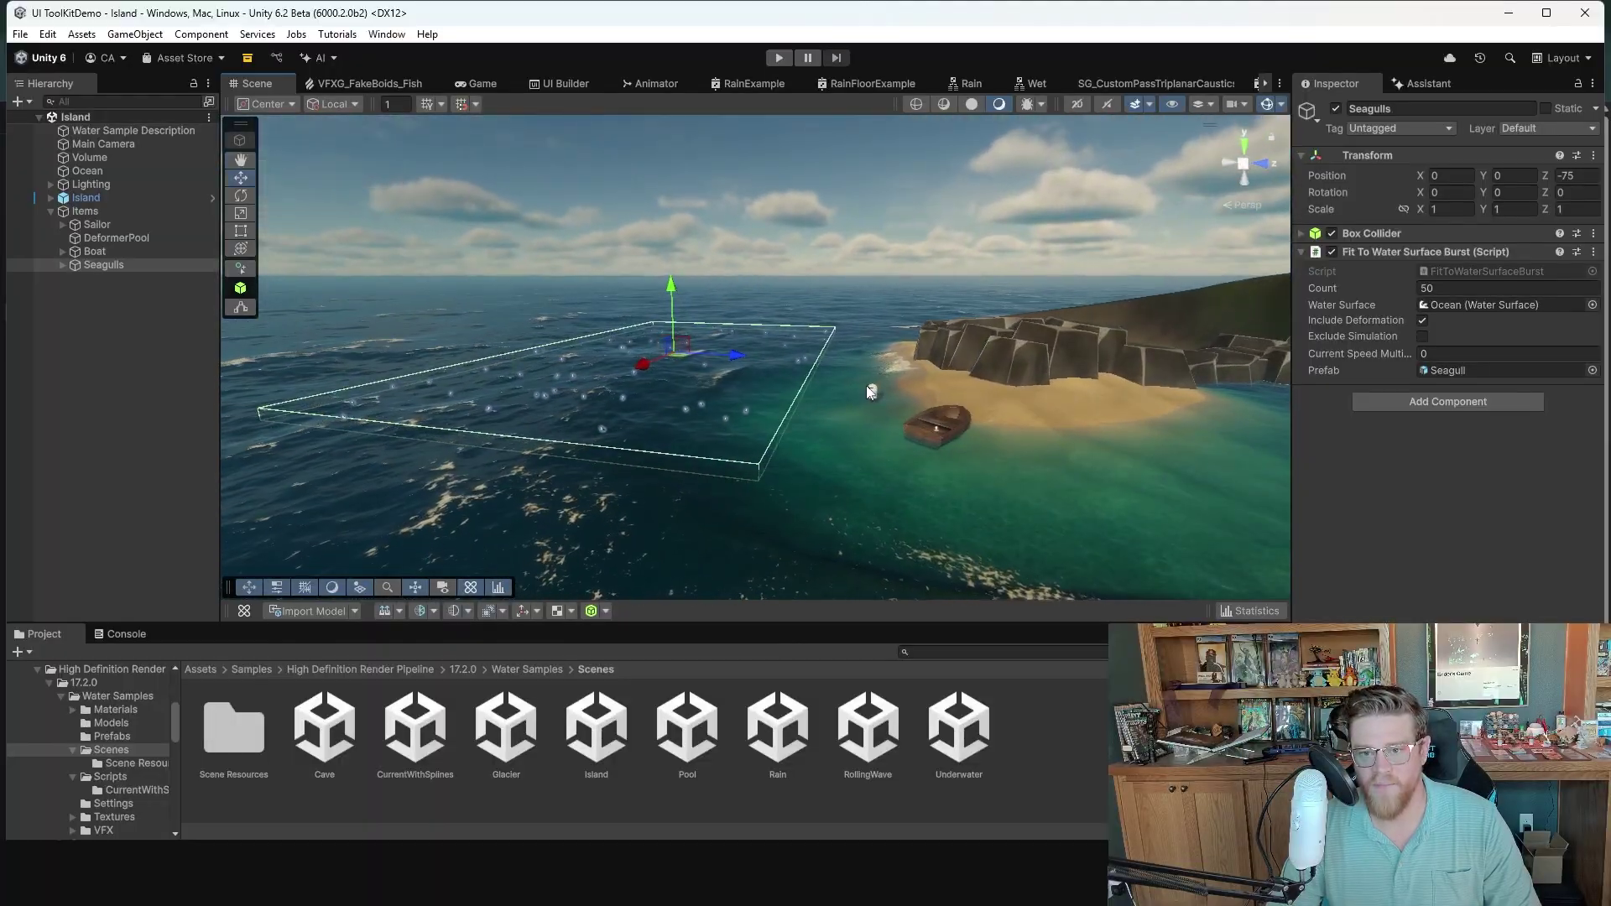
# - Inspect the boat's Water Excluder Renderer up close and look at the nearby floating sailor
pyautogui.scroll(-1, 905, 416)
pyautogui.scroll(6, 904, 416)
pyautogui.moveTo(904, 416); pyautogui.dragTo(591, 369, button='middle')
pyautogui.scroll(6, 759, 436)
pyautogui.moveTo(874, 461); pyautogui.dragTo(884, 442, button='middle')
pyautogui.click(682, 459)
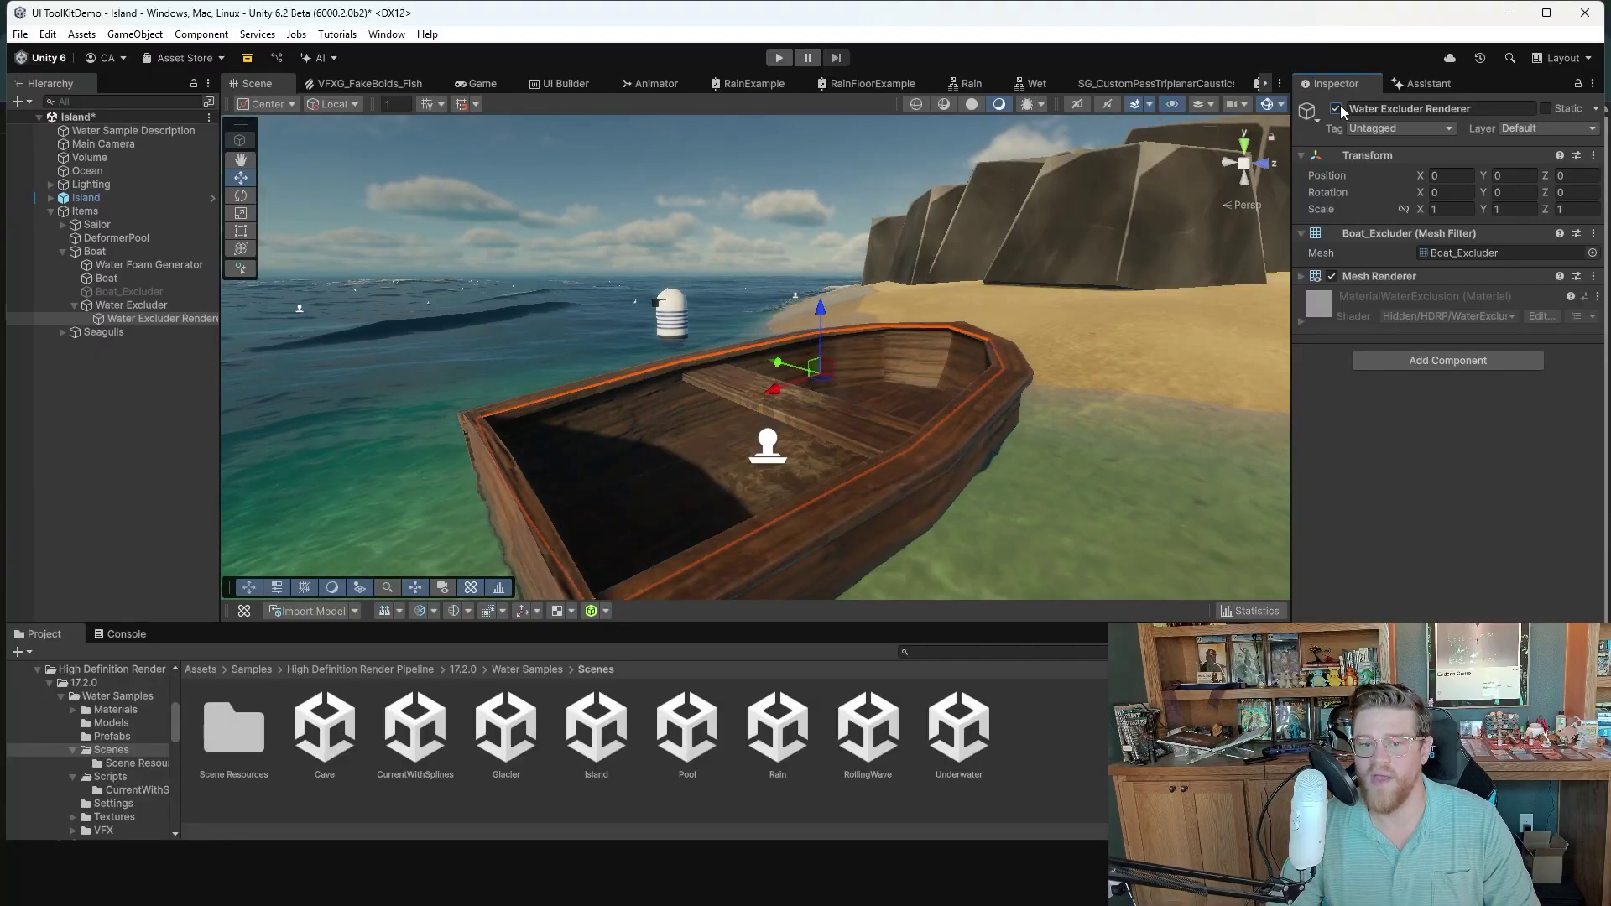
pyautogui.moveTo(615, 396); pyautogui.dragTo(918, 406, button='right')
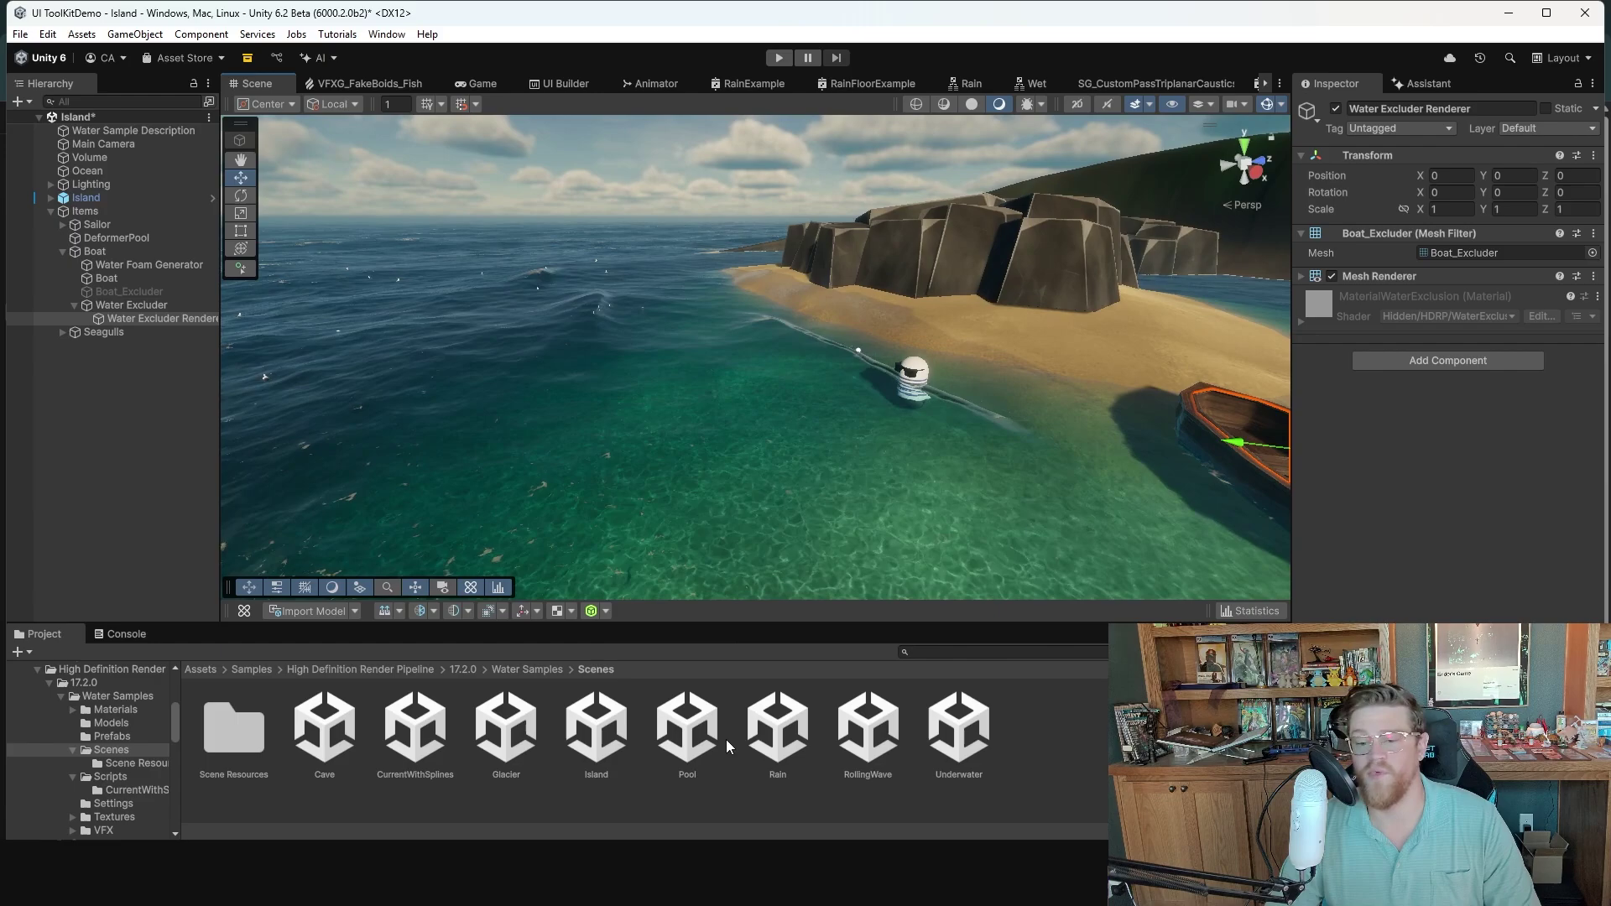
pyautogui.moveTo(1047, 551); pyautogui.dragTo(932, 508, button='middle')
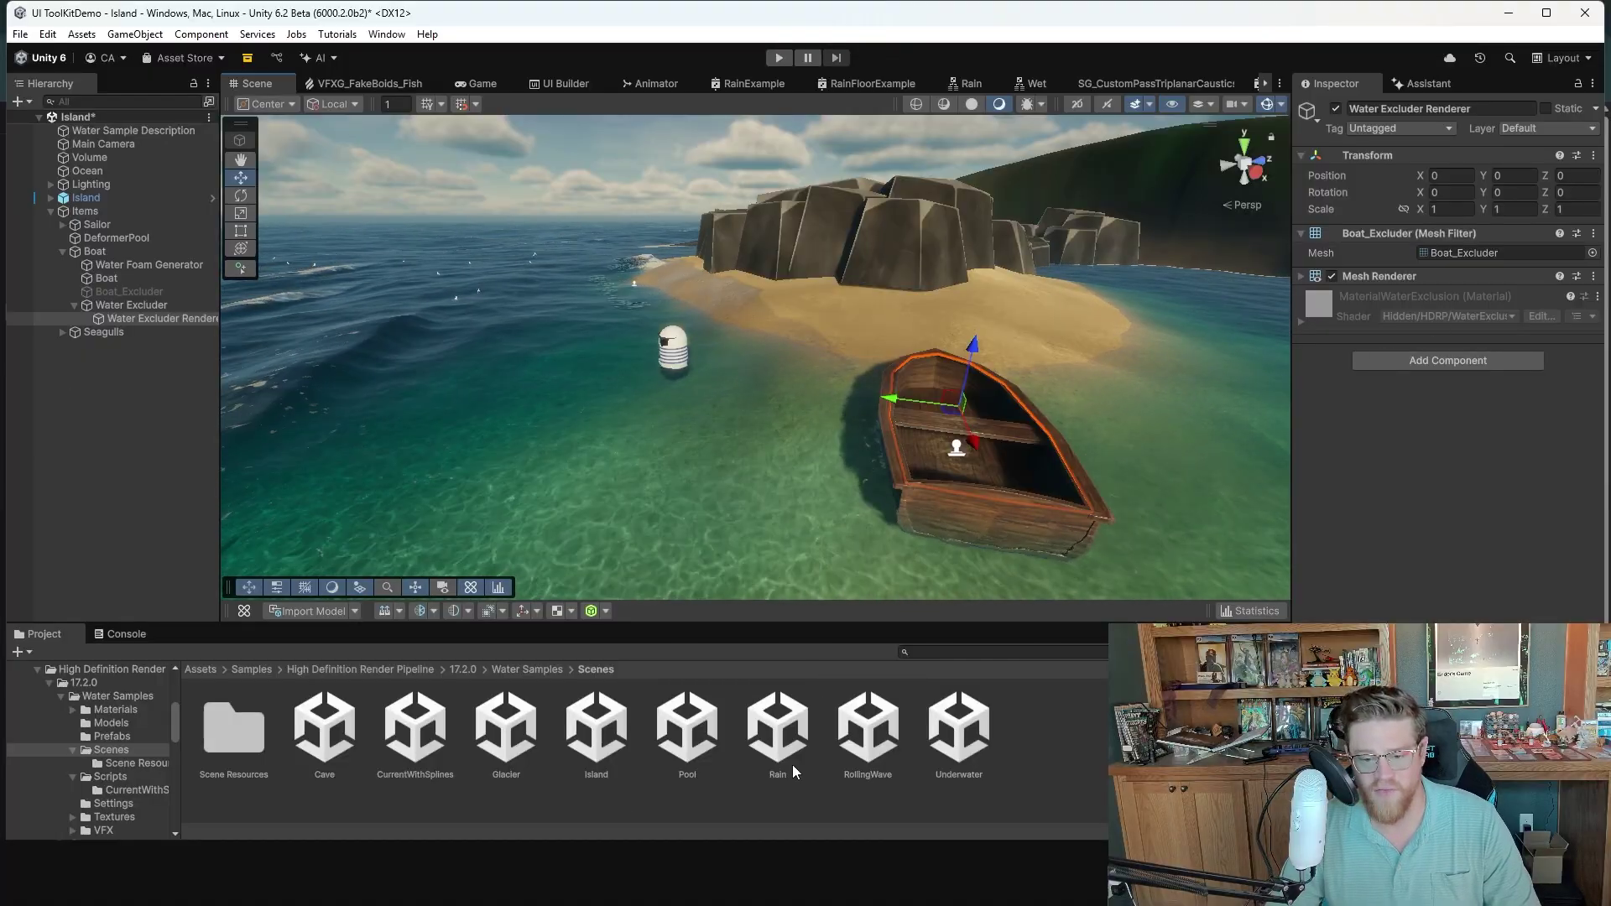
# - Open the Pool sample scene and run it in Play mode
pyautogui.doubleClick(669, 732)
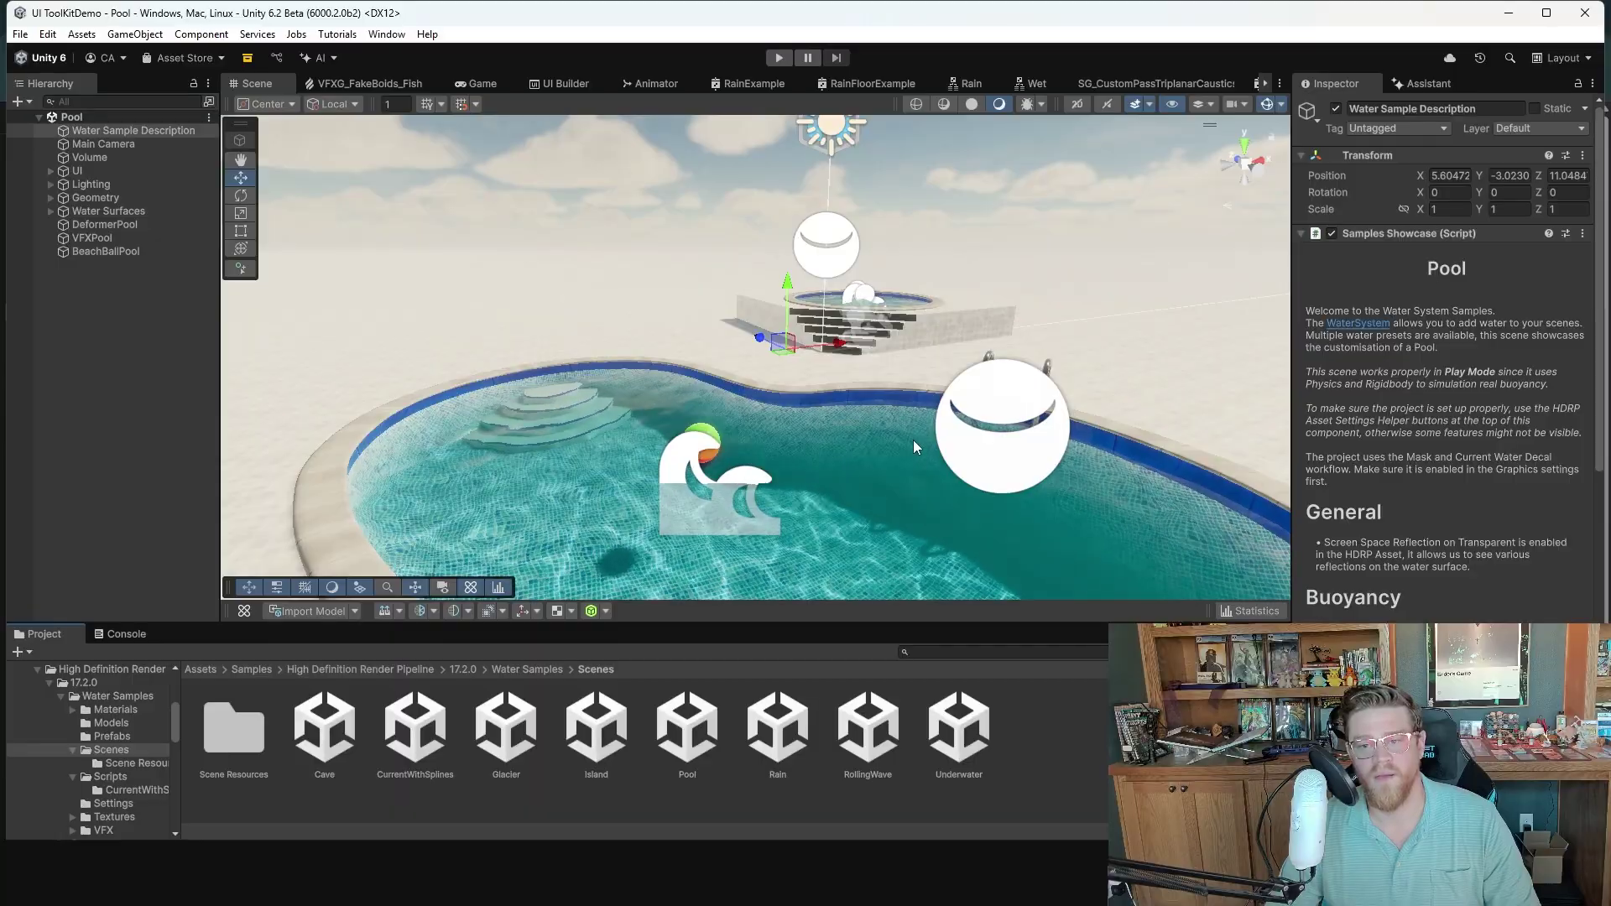
pyautogui.keyDown('alt'); pyautogui.moveTo(913, 440); pyautogui.dragTo(869, 427); pyautogui.keyUp('alt')
pyautogui.click(780, 57)
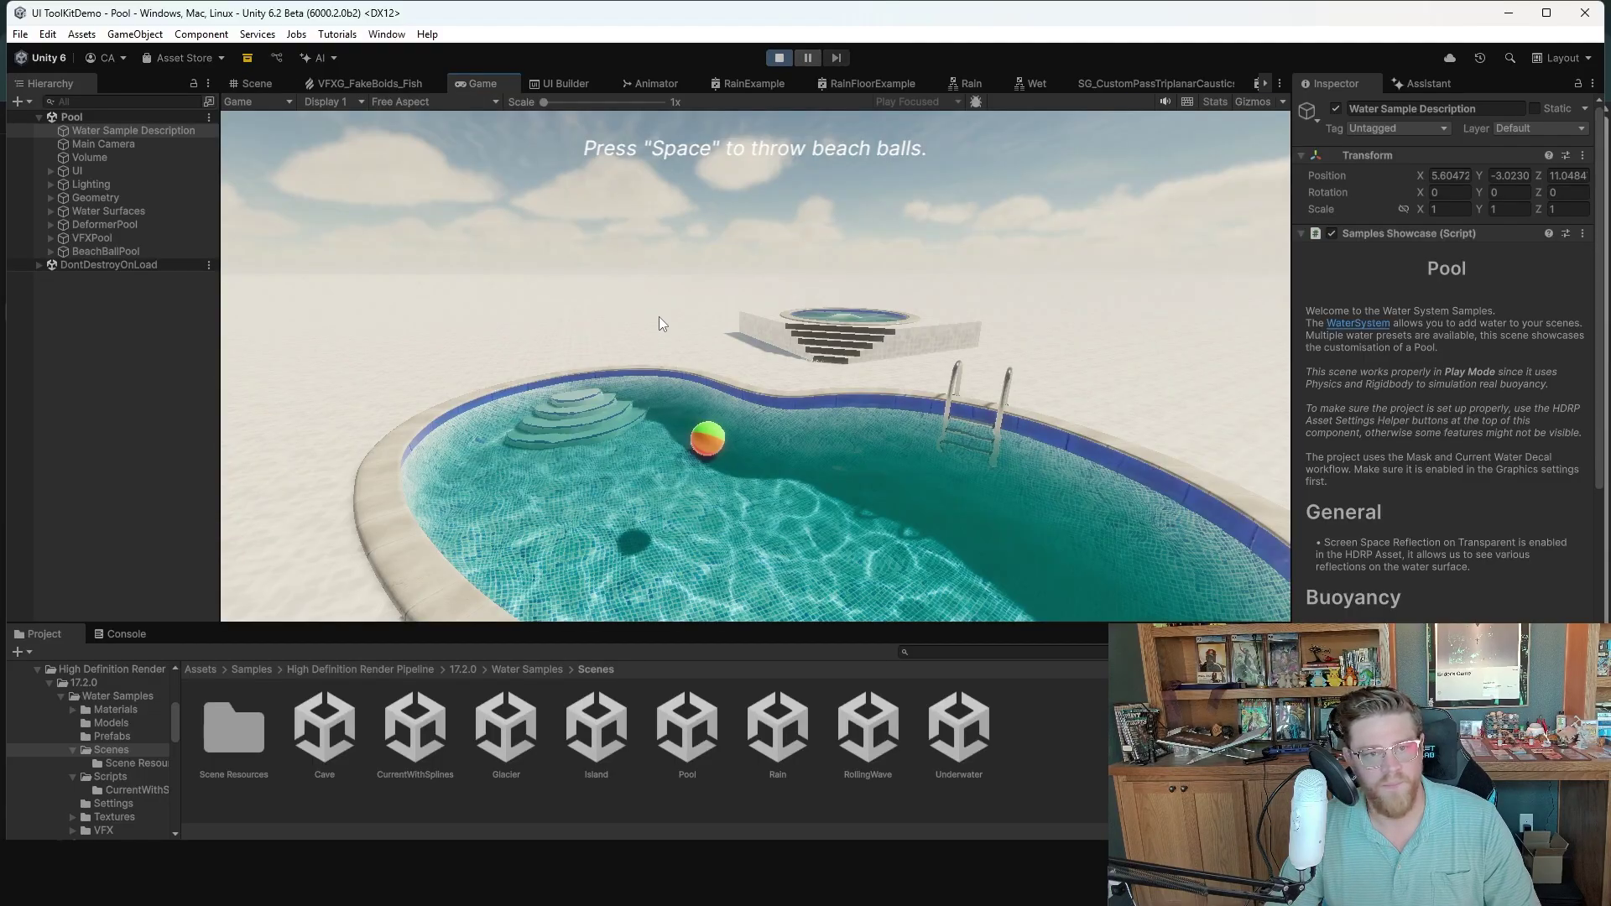
# - Throw many beach balls into the pool, watch how they float and splash, and stop Play mode
pyautogui.press('space')
pyautogui.press('space')
pyautogui.press('space')
pyautogui.press('space')
pyautogui.press('space')
pyautogui.press('space')
pyautogui.press('space')
pyautogui.press('space')
pyautogui.press('space')
pyautogui.press('space')
pyautogui.press('space')
pyautogui.press('space')
pyautogui.press('space')
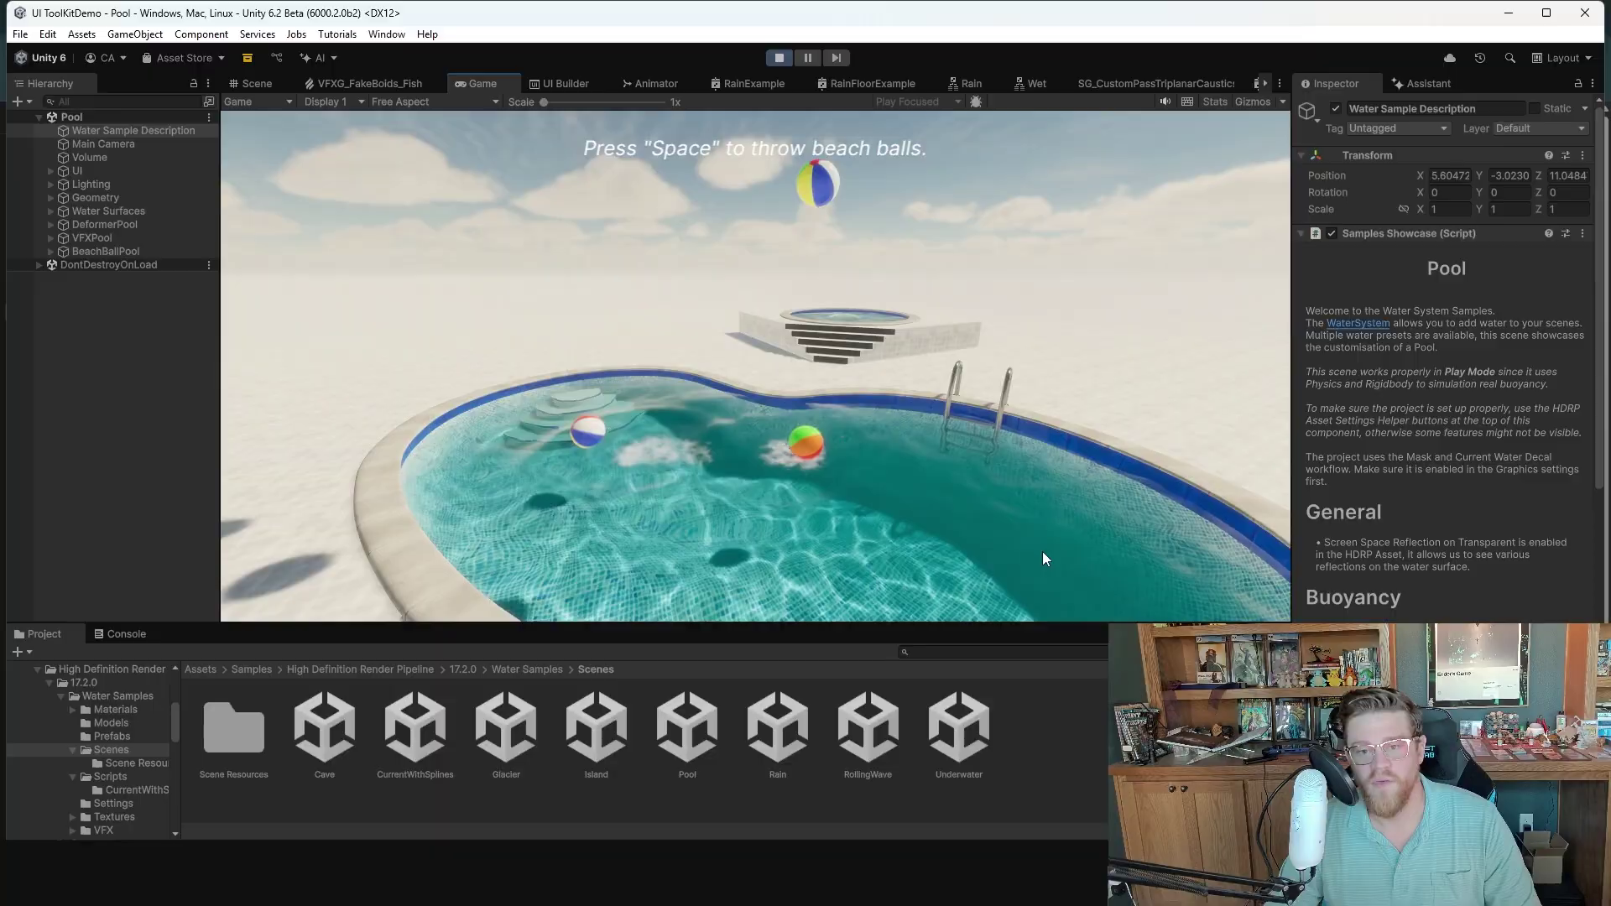
pyautogui.press('space')
pyautogui.press('space')
pyautogui.press('space')
pyautogui.press('space')
pyautogui.press('space')
pyautogui.press('space')
pyautogui.press('space')
pyautogui.press('space')
pyautogui.press('space')
pyautogui.press('space')
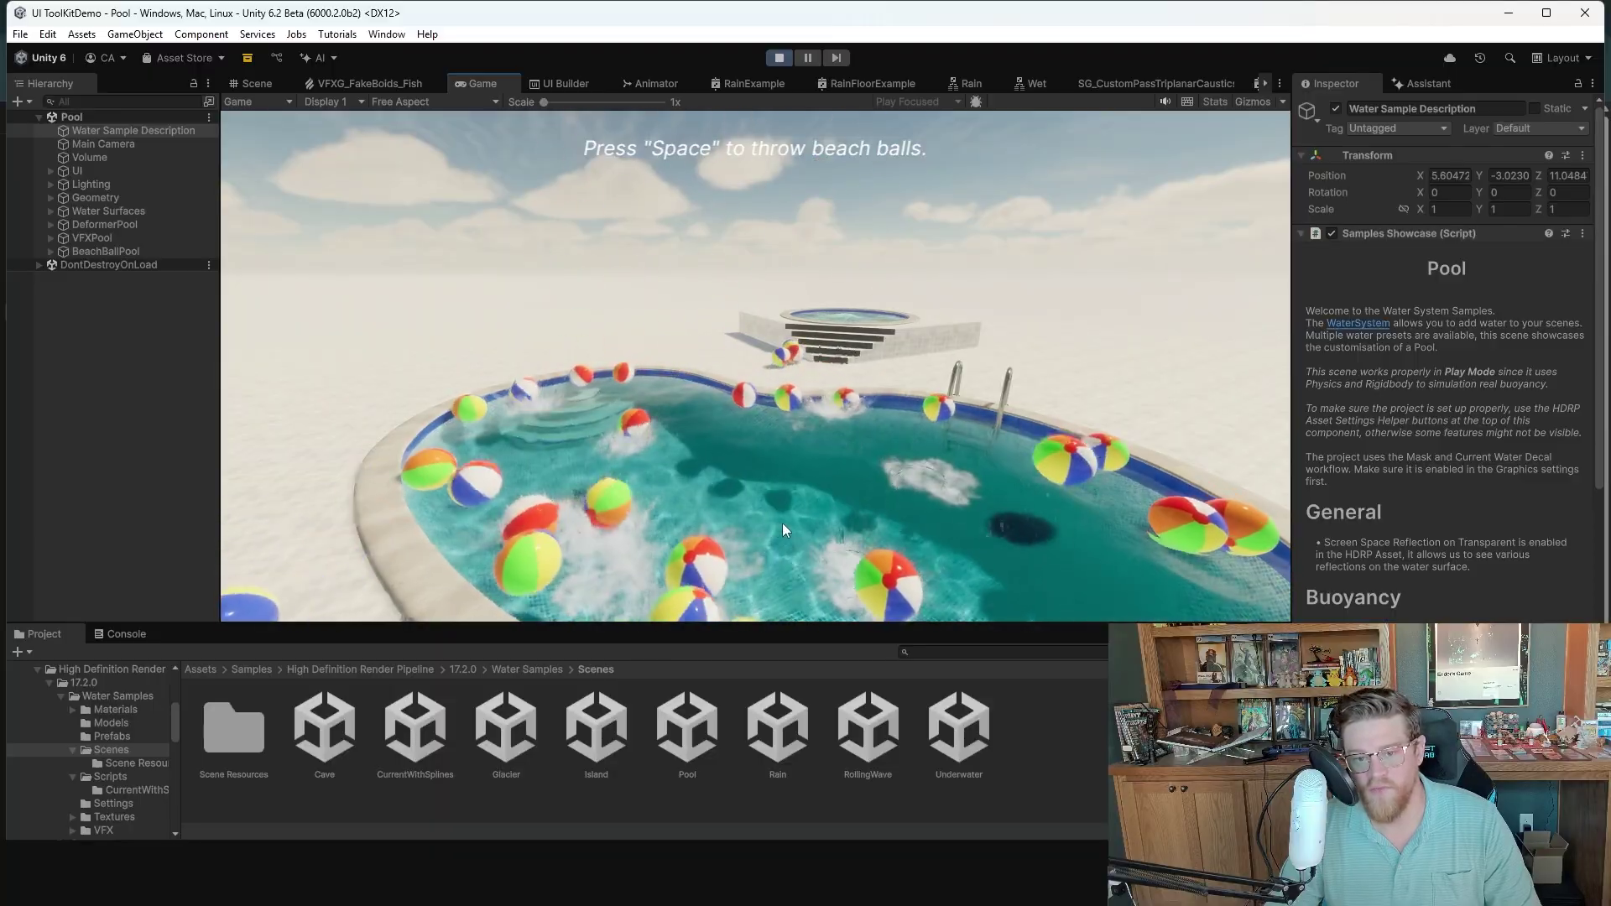
pyautogui.press('space')
pyautogui.press('space')
pyautogui.press('space')
pyautogui.press('space')
pyautogui.press('space')
pyautogui.press('space')
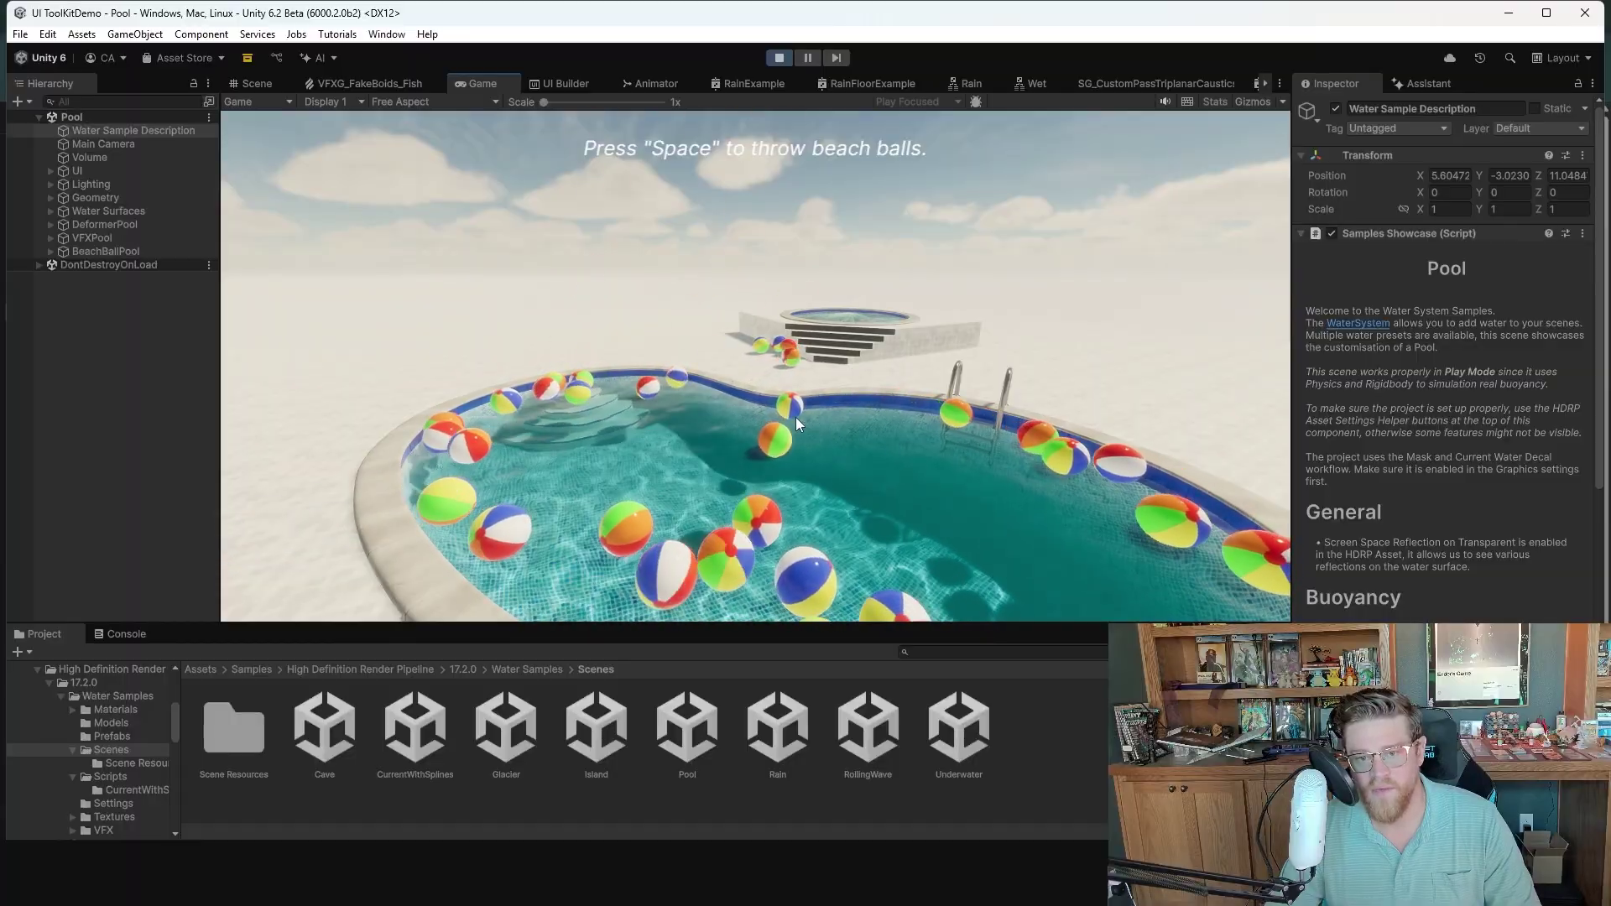
pyautogui.press('space')
pyautogui.press('space')
pyautogui.press('space')
pyautogui.press('space')
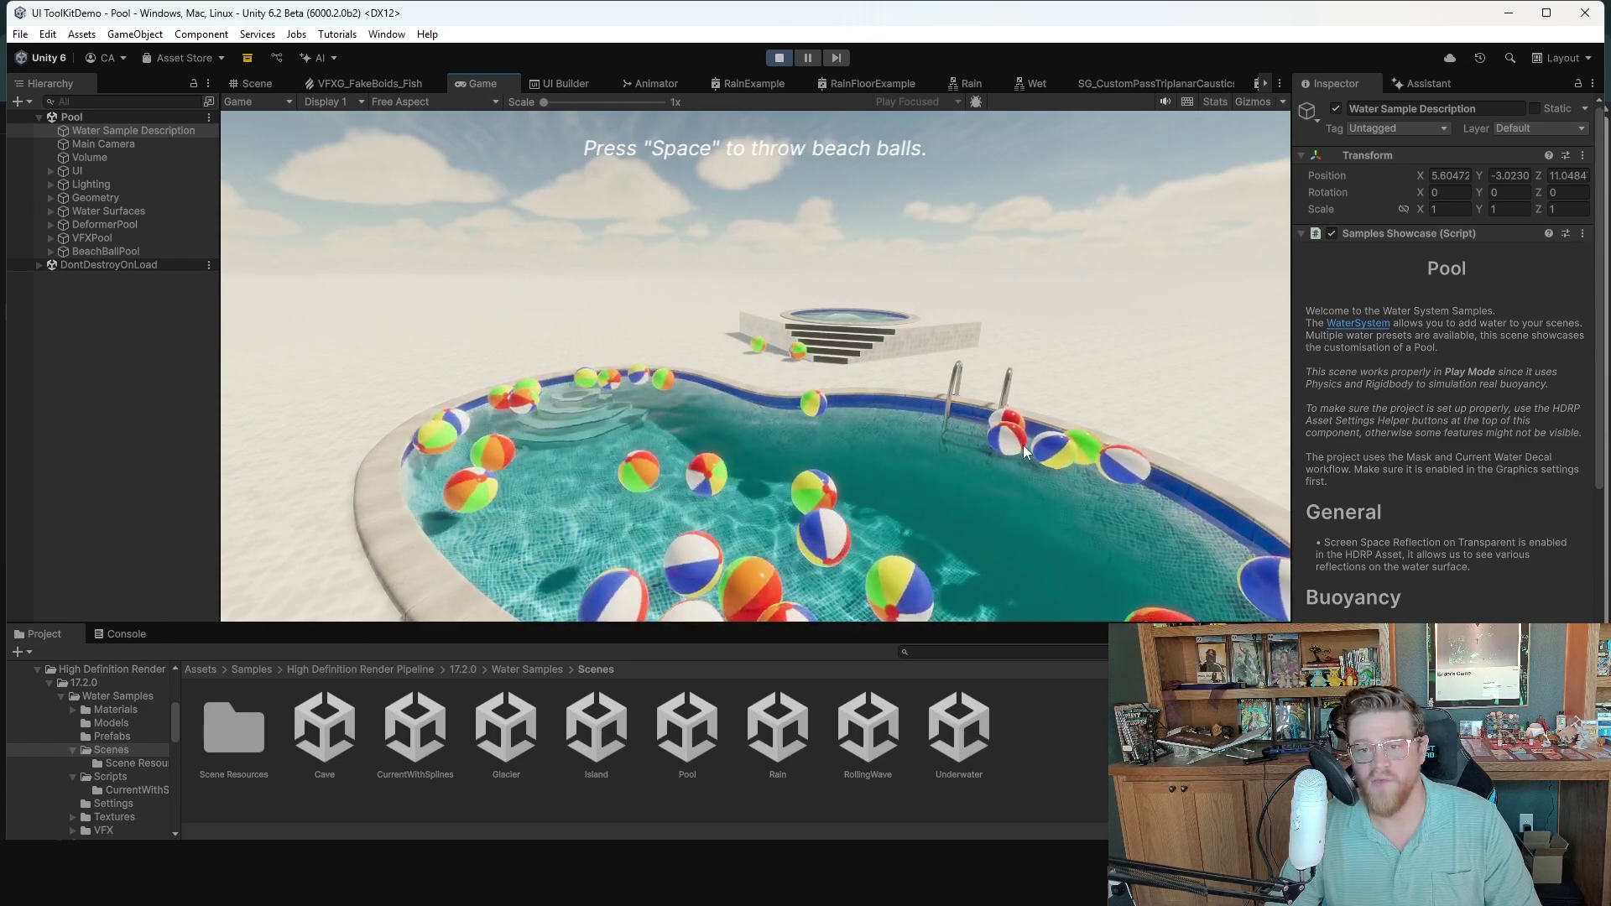
pyautogui.press('space')
pyautogui.press('space')
pyautogui.press('space')
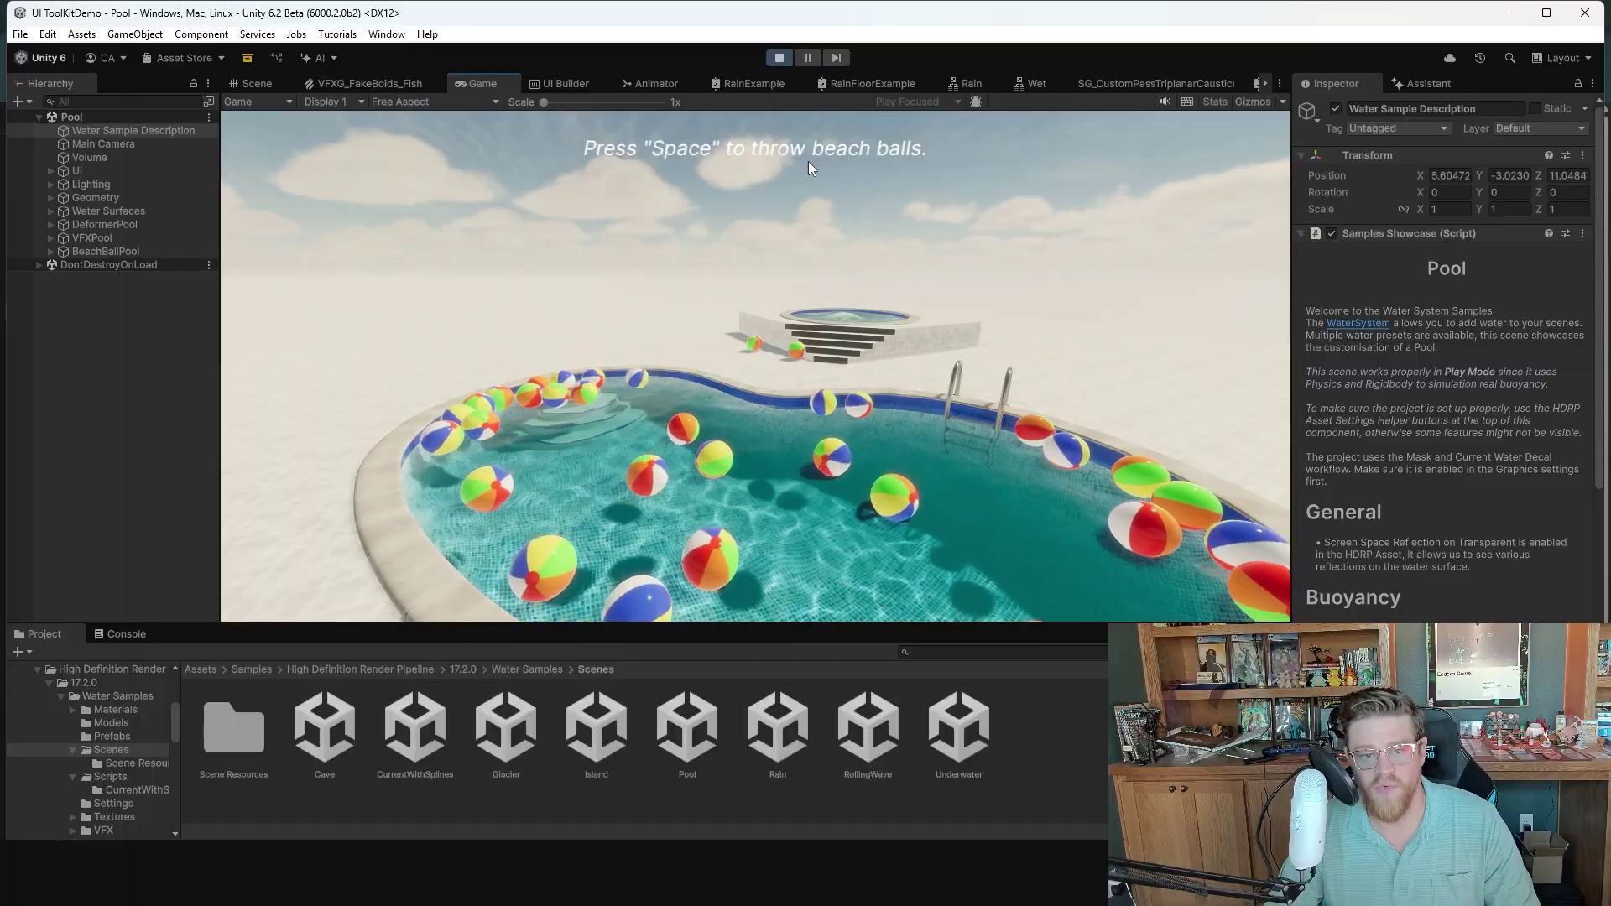
pyautogui.click(777, 58)
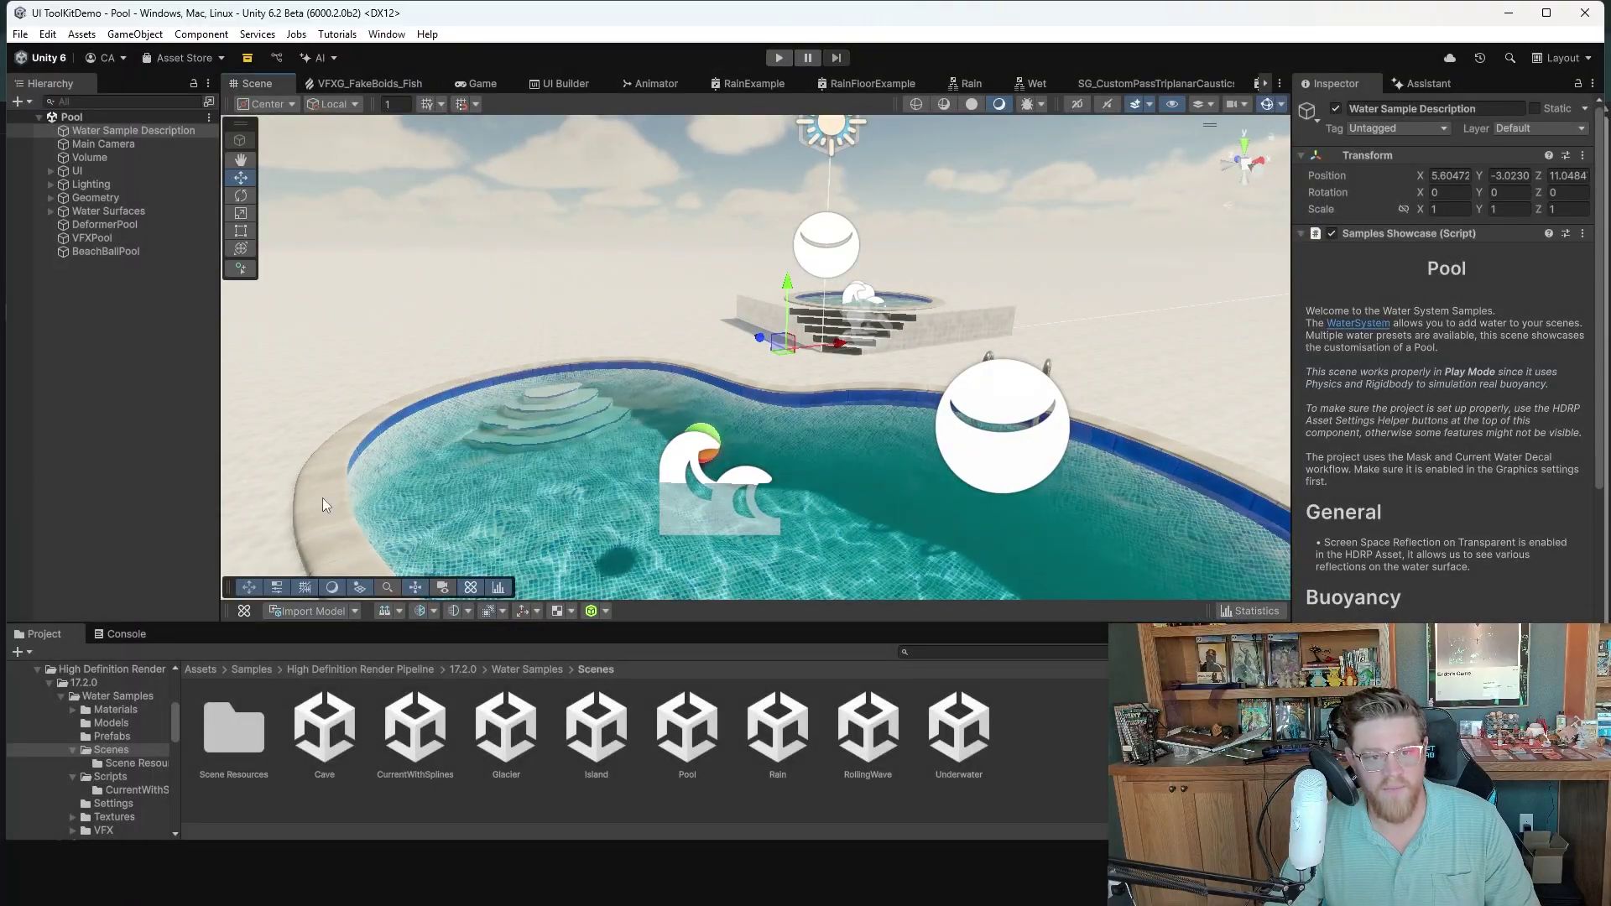
# - Select the KidneyPoolMesh and examine the pool's water surface and caustics from different angles
pyautogui.click(324, 498)
pyautogui.keyDown('alt'); pyautogui.moveTo(688, 537); pyautogui.dragTo(629, 533, button='right'); pyautogui.keyUp('alt')
pyautogui.keyDown('alt'); pyautogui.moveTo(630, 534); pyautogui.dragTo(603, 554); pyautogui.keyUp('alt')
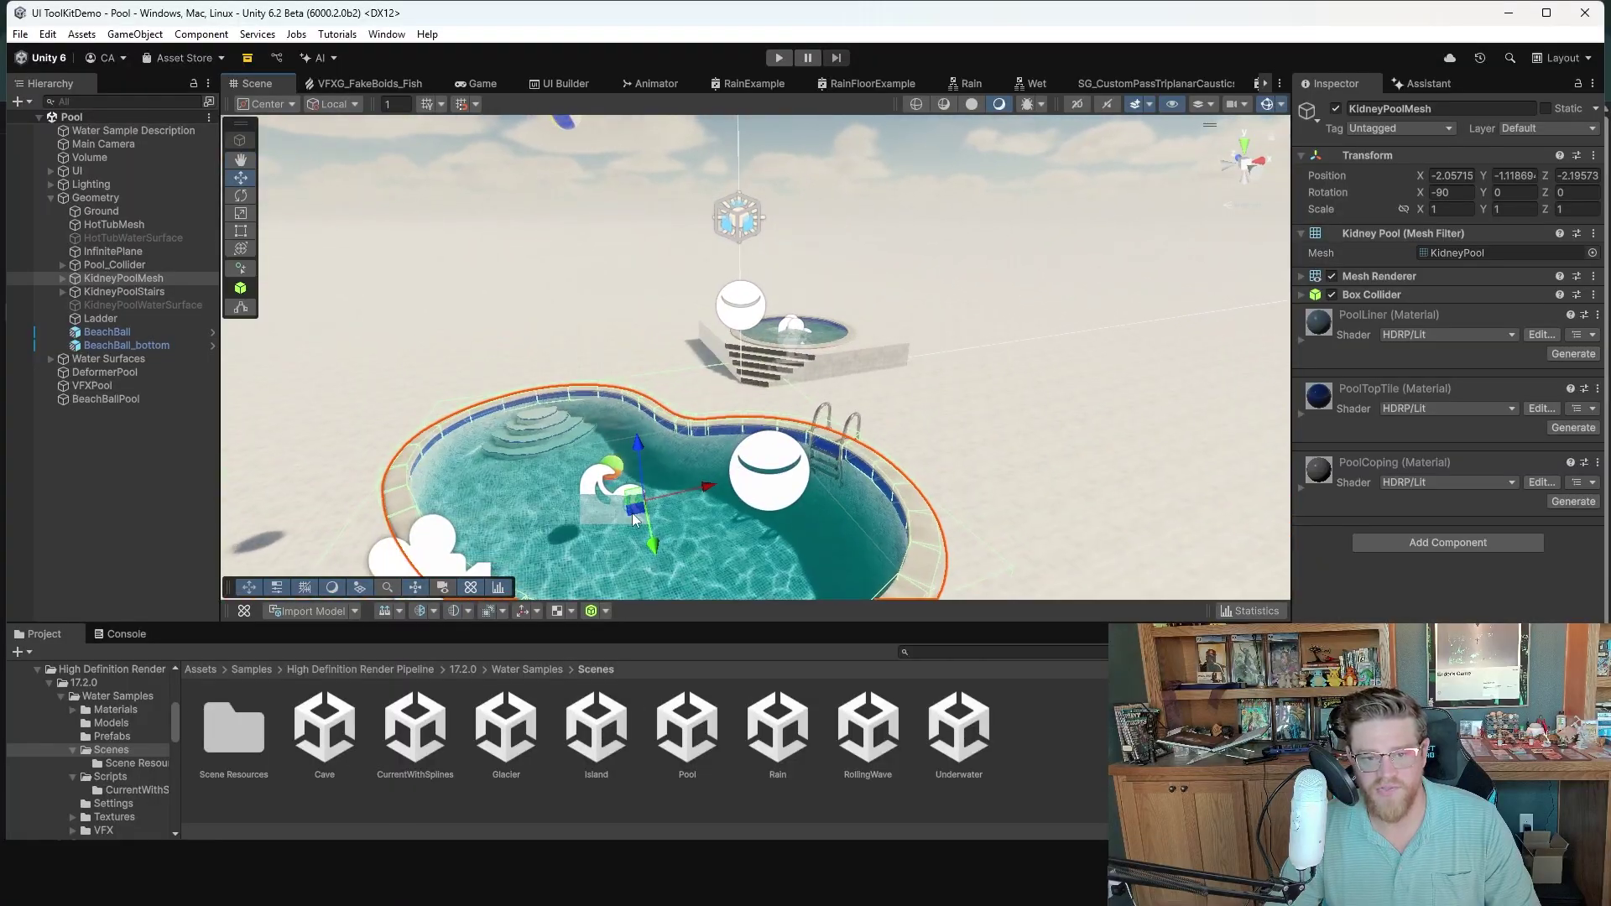
pyautogui.moveTo(603, 554); pyautogui.dragTo(641, 505, button='middle')
pyautogui.keyDown('alt'); pyautogui.moveTo(777, 489); pyautogui.dragTo(841, 506); pyautogui.keyUp('alt')
pyautogui.moveTo(841, 506); pyautogui.dragTo(797, 500, button='middle')
pyautogui.keyDown('alt'); pyautogui.moveTo(797, 500); pyautogui.dragTo(1024, 583, button='right'); pyautogui.keyUp('alt')
pyautogui.moveTo(937, 529)
pyautogui.mouseDown(button='middle')
pyautogui.moveTo(960, 489)
pyautogui.moveTo(952, 502)
pyautogui.mouseUp(button='middle')
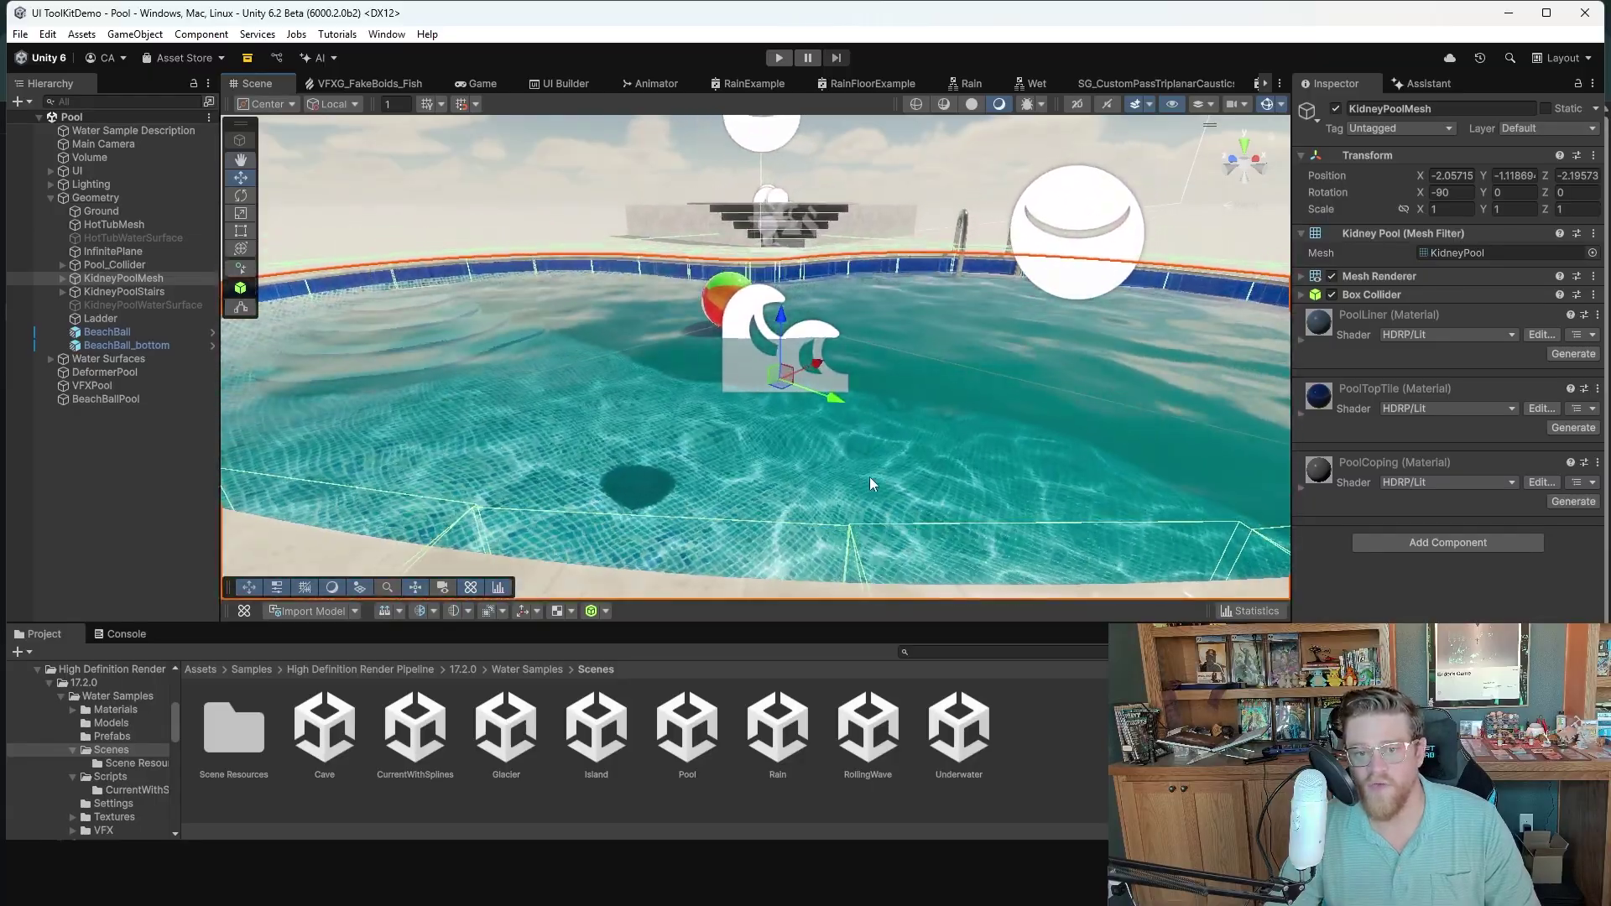